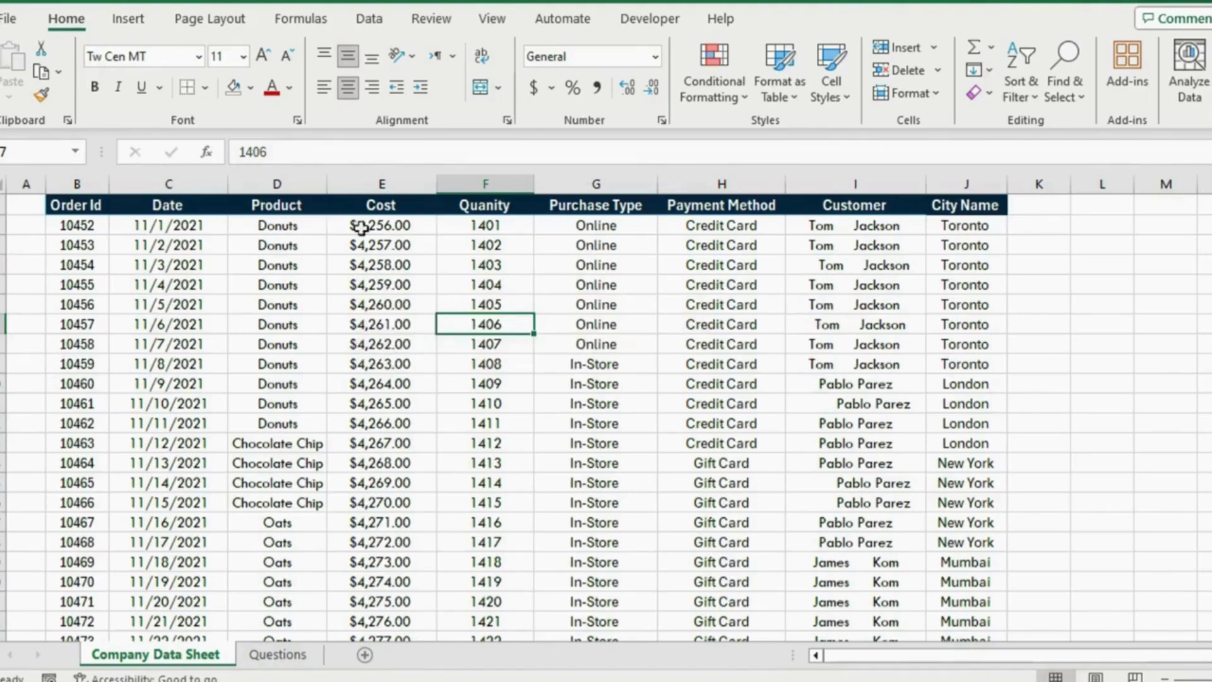
- Select a cell in the sales data and bring up Create Table for the whole range
click(277, 184)
click(645, 344)
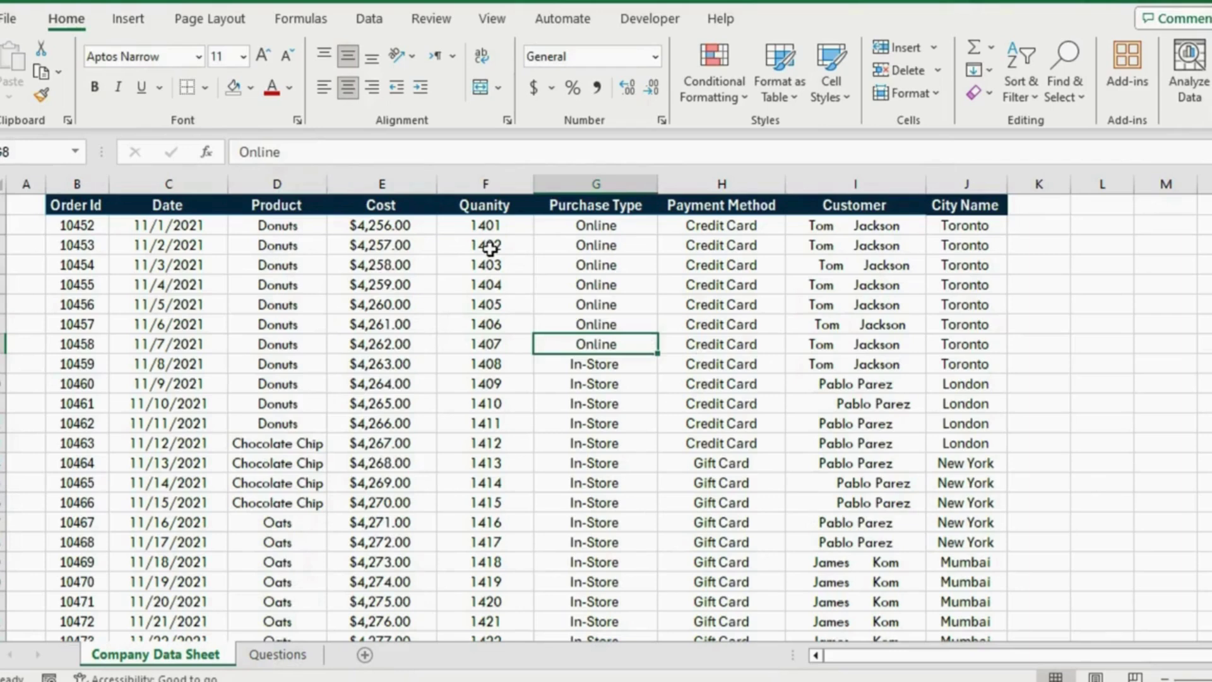
key(ctrl+t)
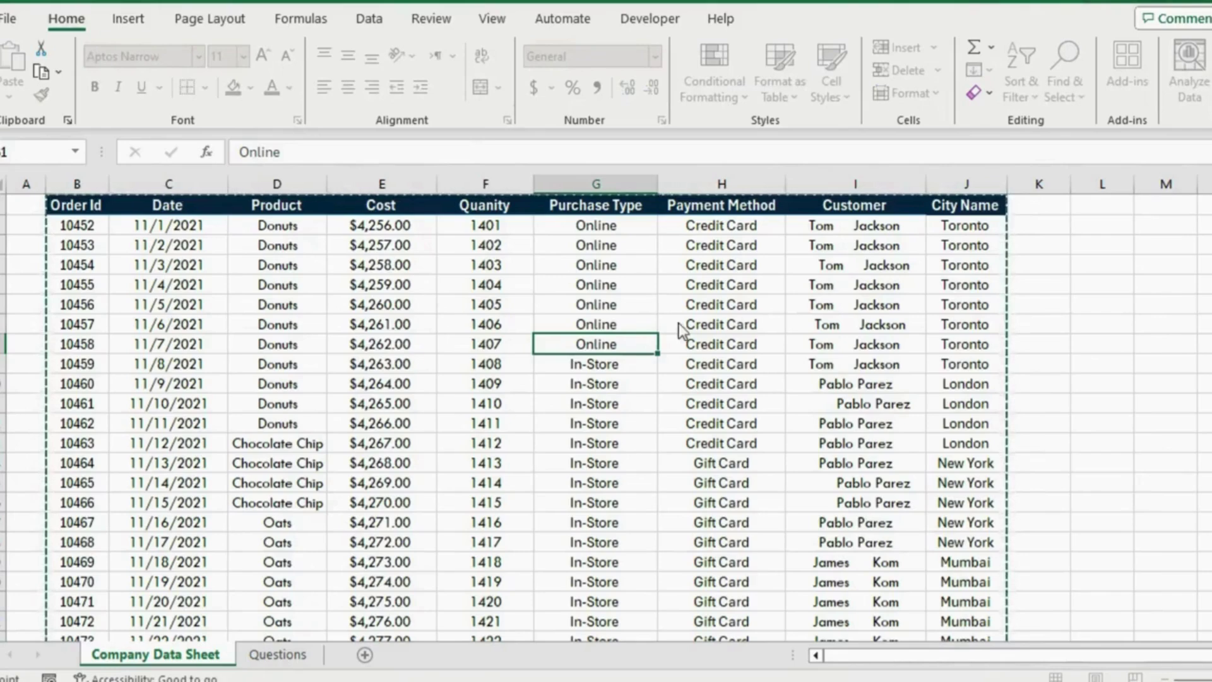
- Confirm the table and enter =TRIM of the Customer column in K2
key(Escape)
click(839, 285)
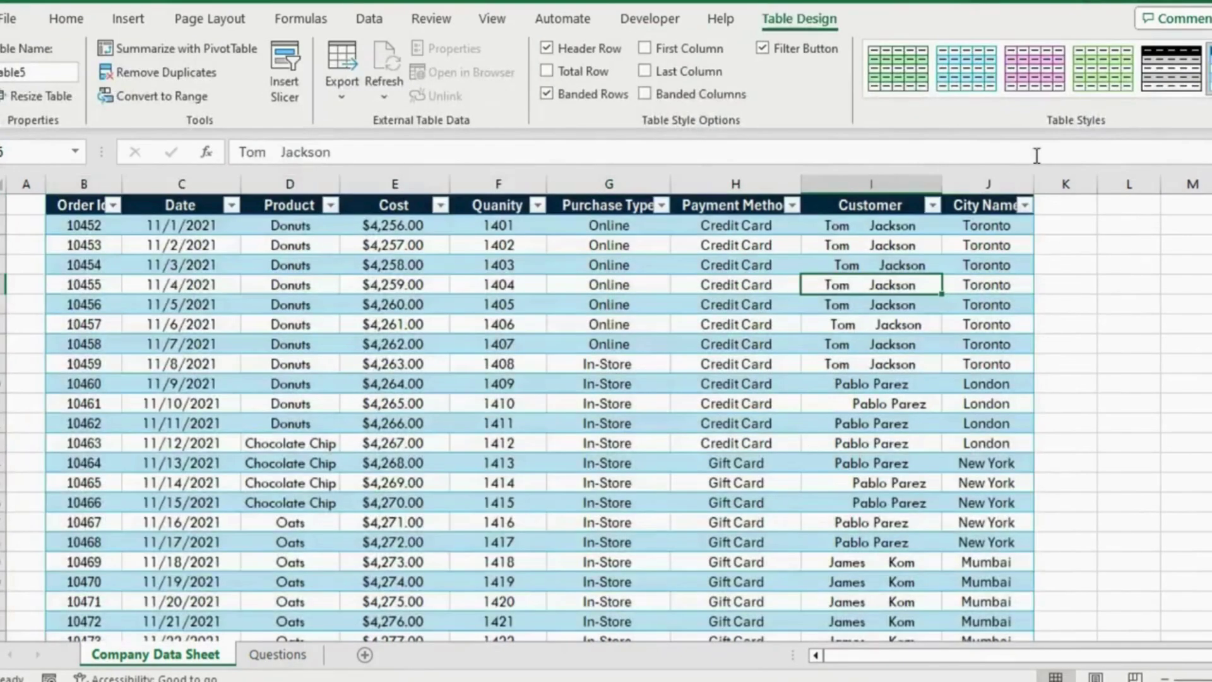
click(913, 174)
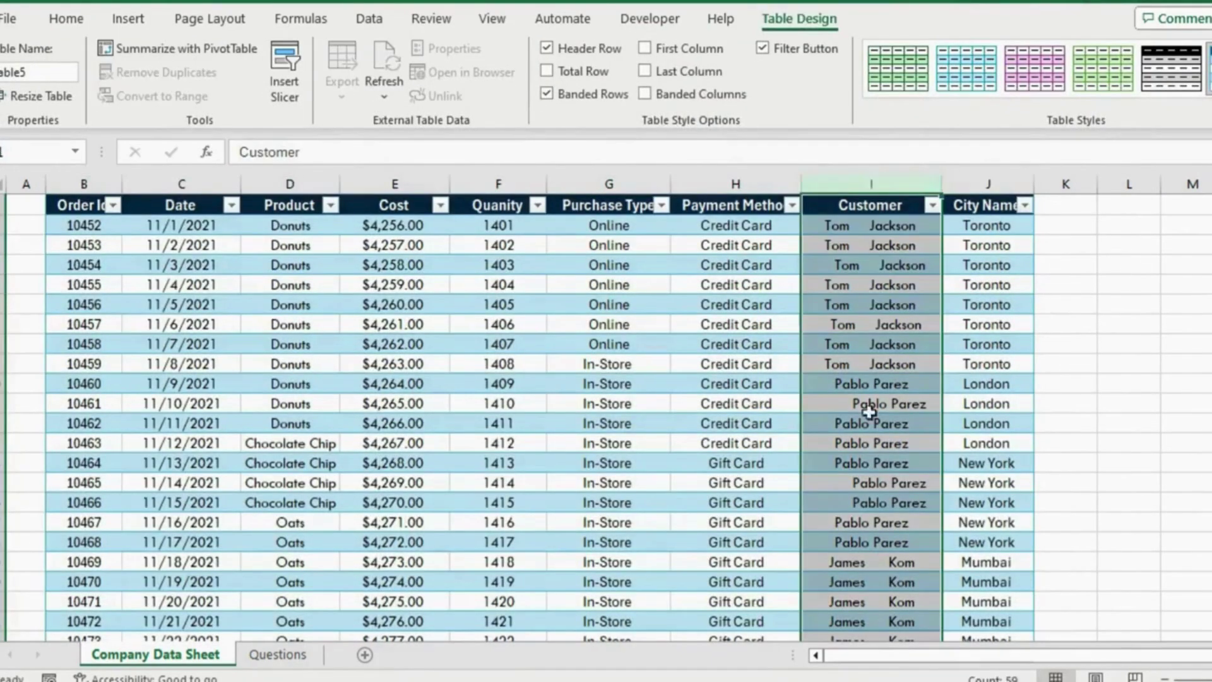
click(1077, 230)
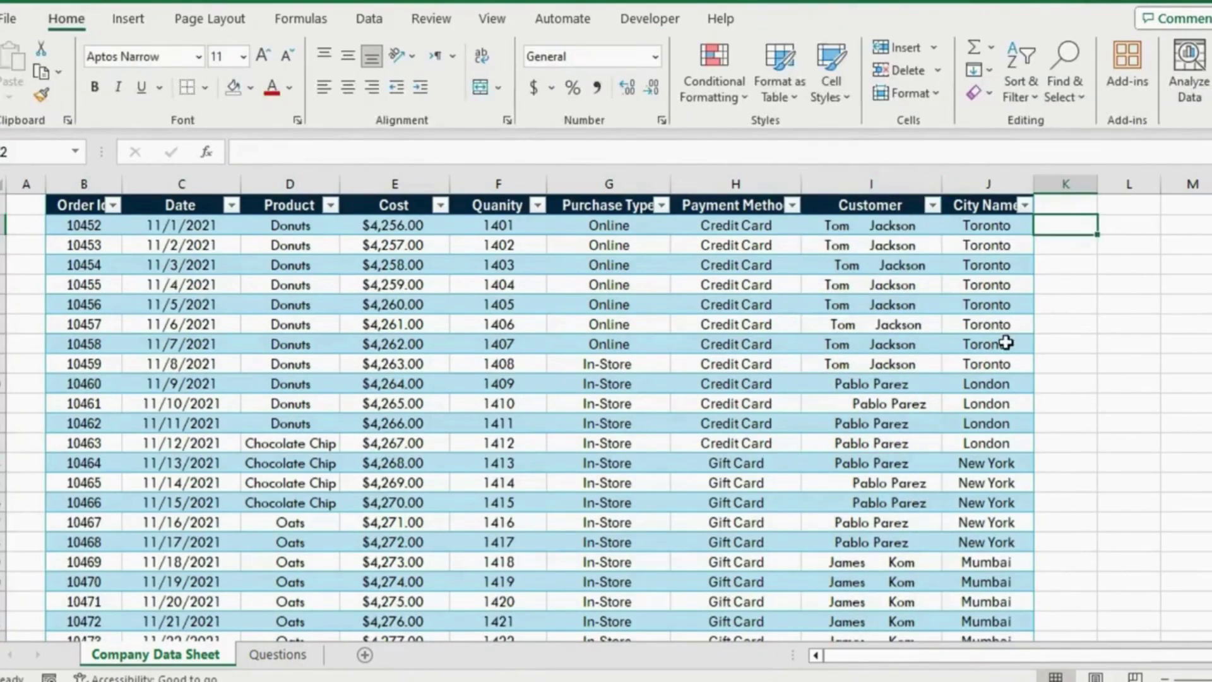
text(=)
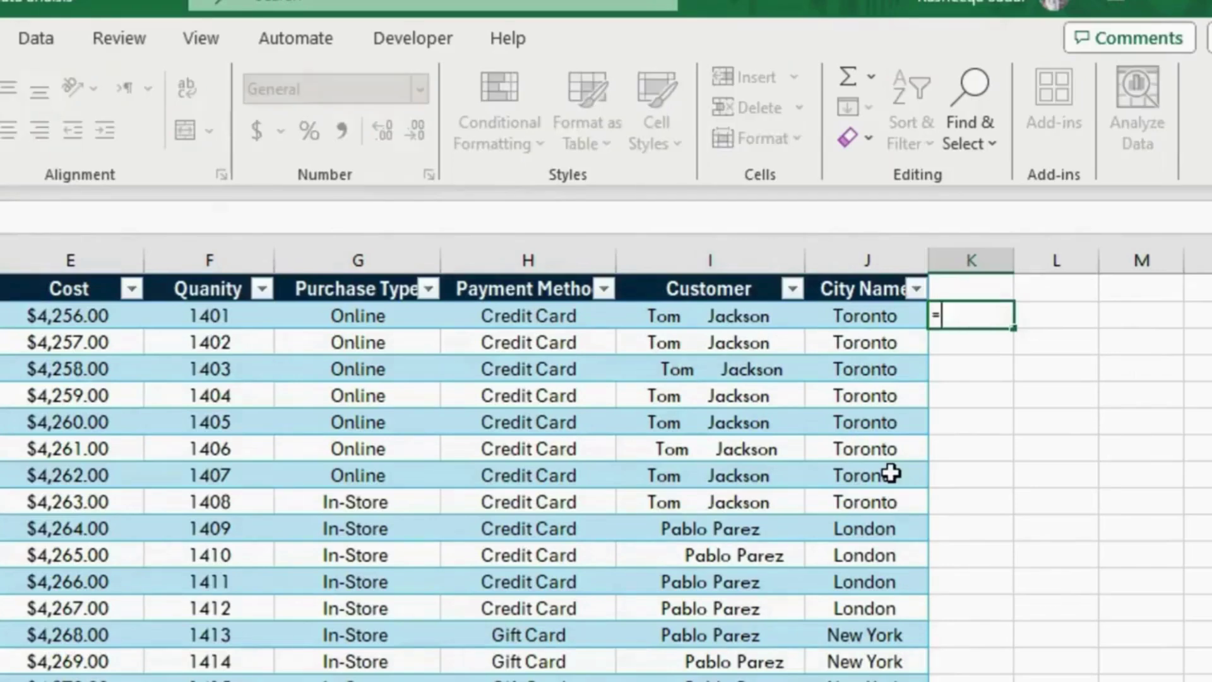
text(trim()
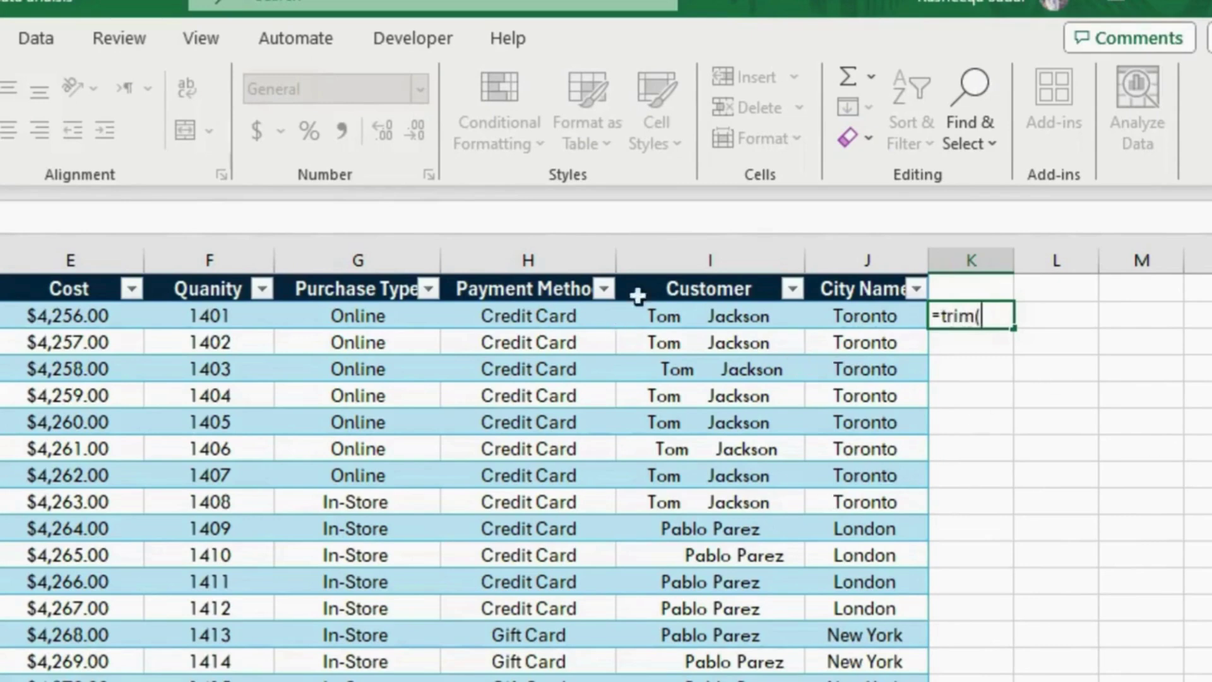
click(691, 259)
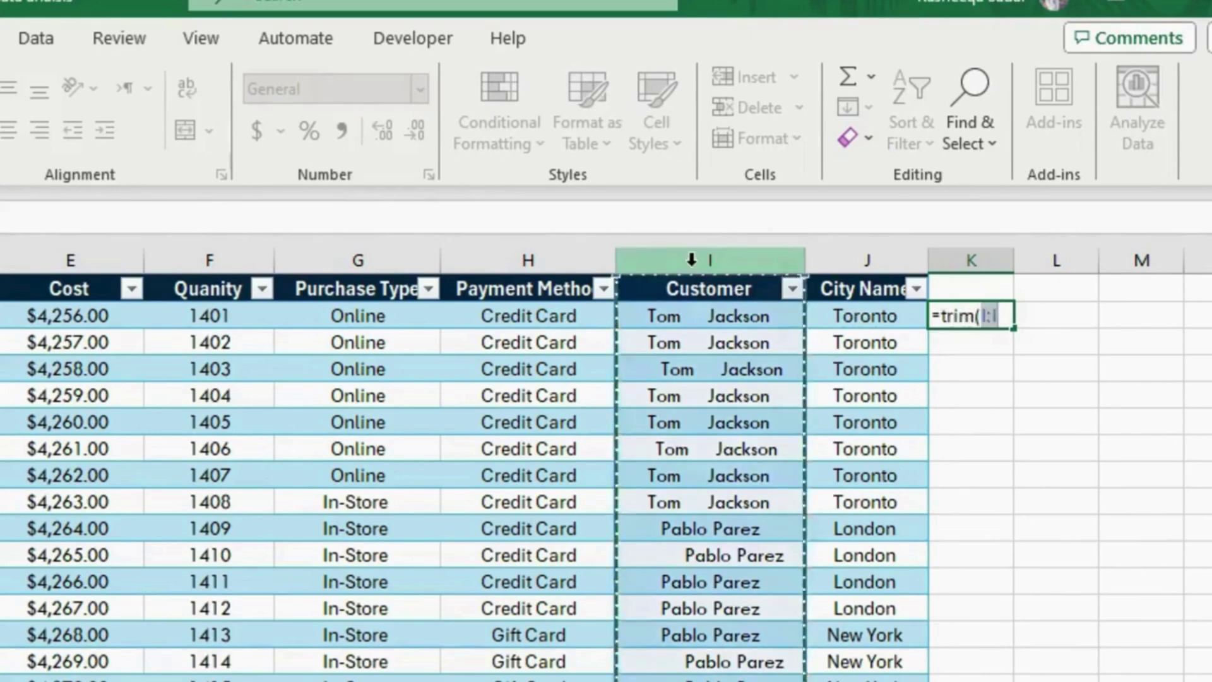
text())
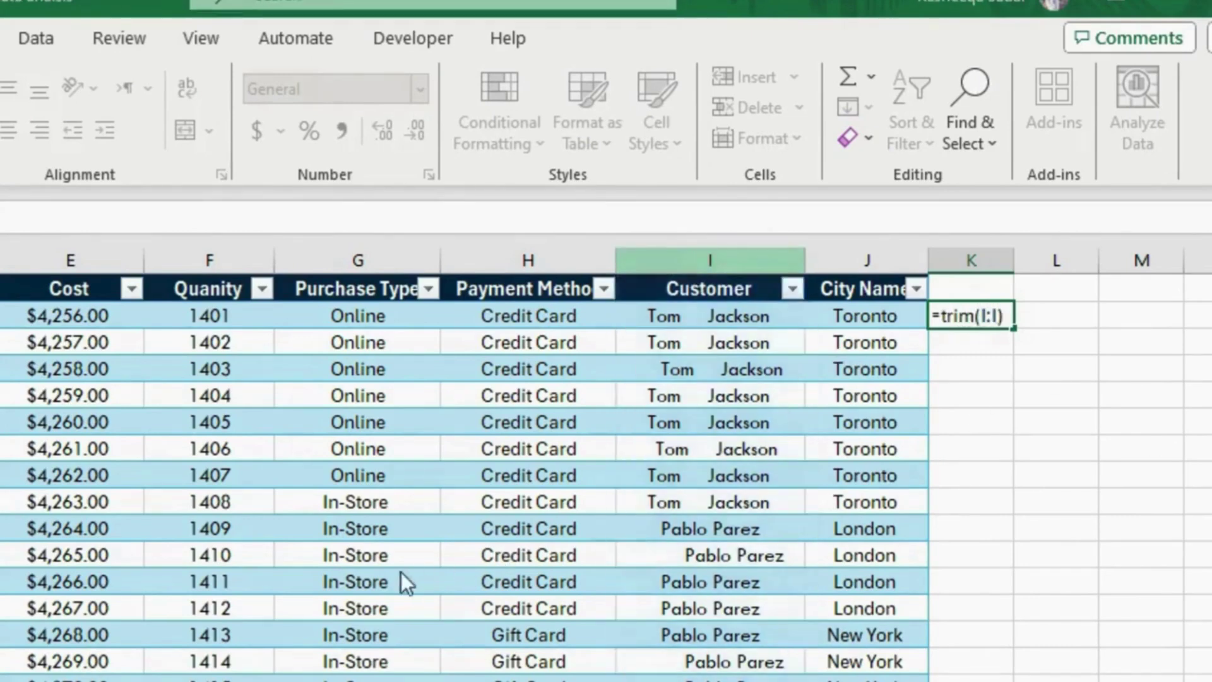
key(Return)
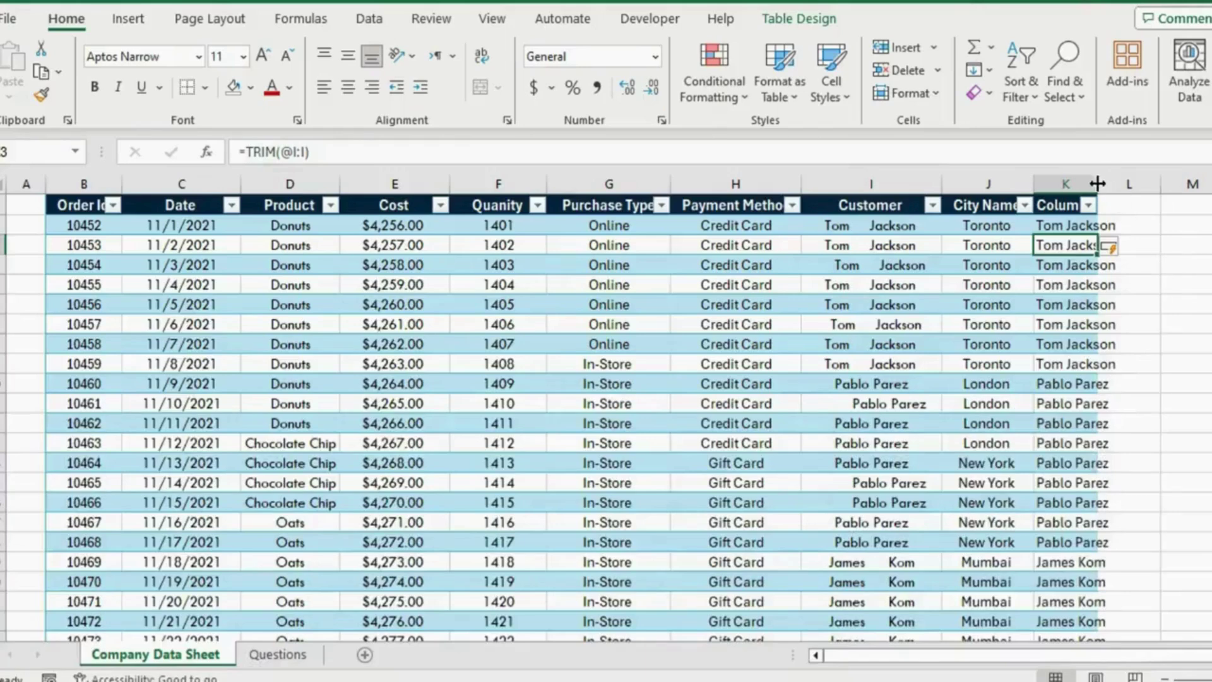
- Widen column K and replace the trimmed-name formulas with pasted values
drag(1097, 183, 1144, 184)
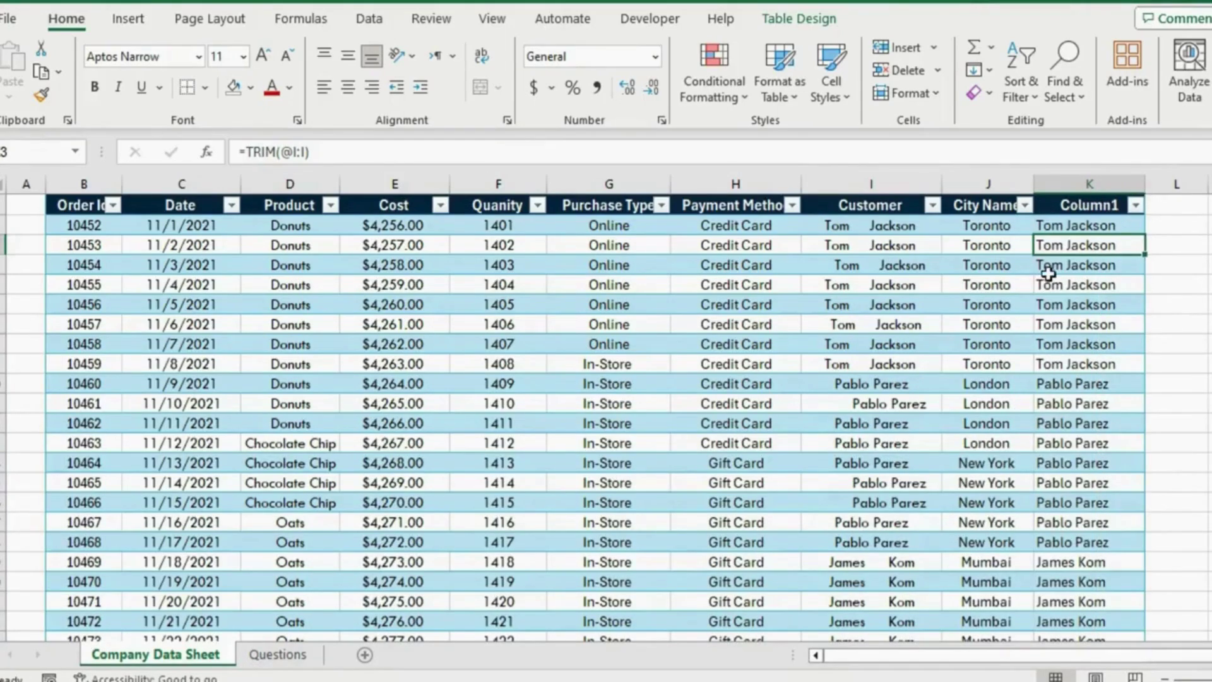
click(1067, 224)
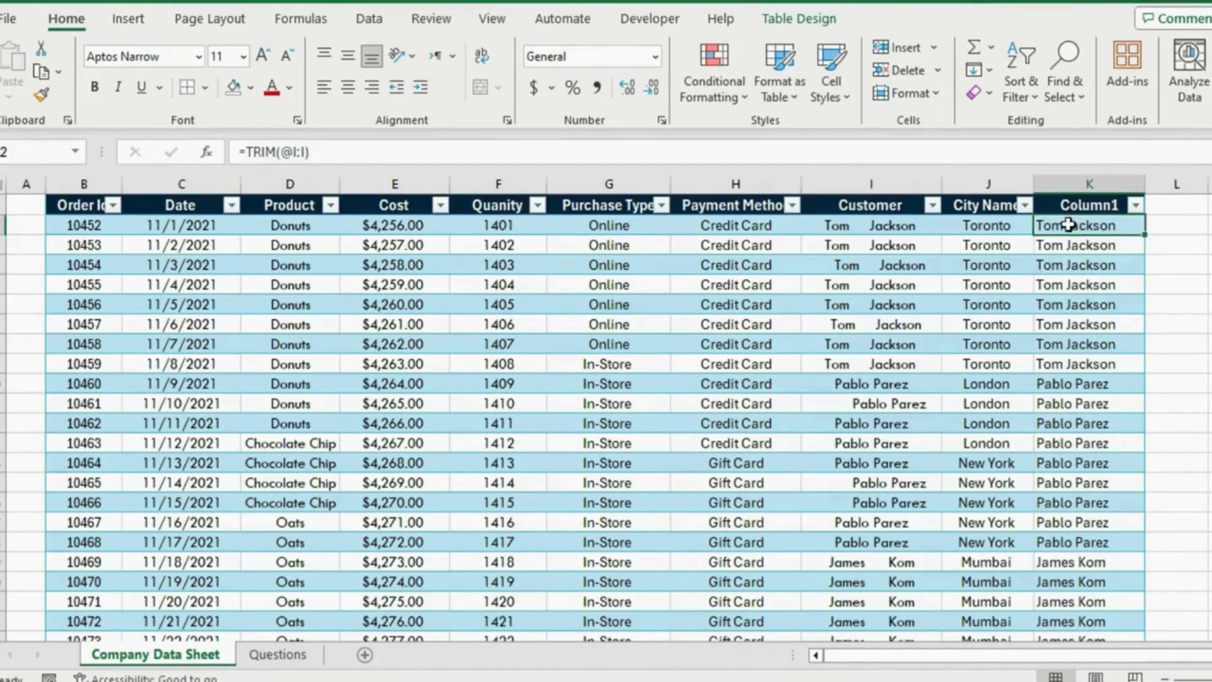
key(ctrl+shift+Down)
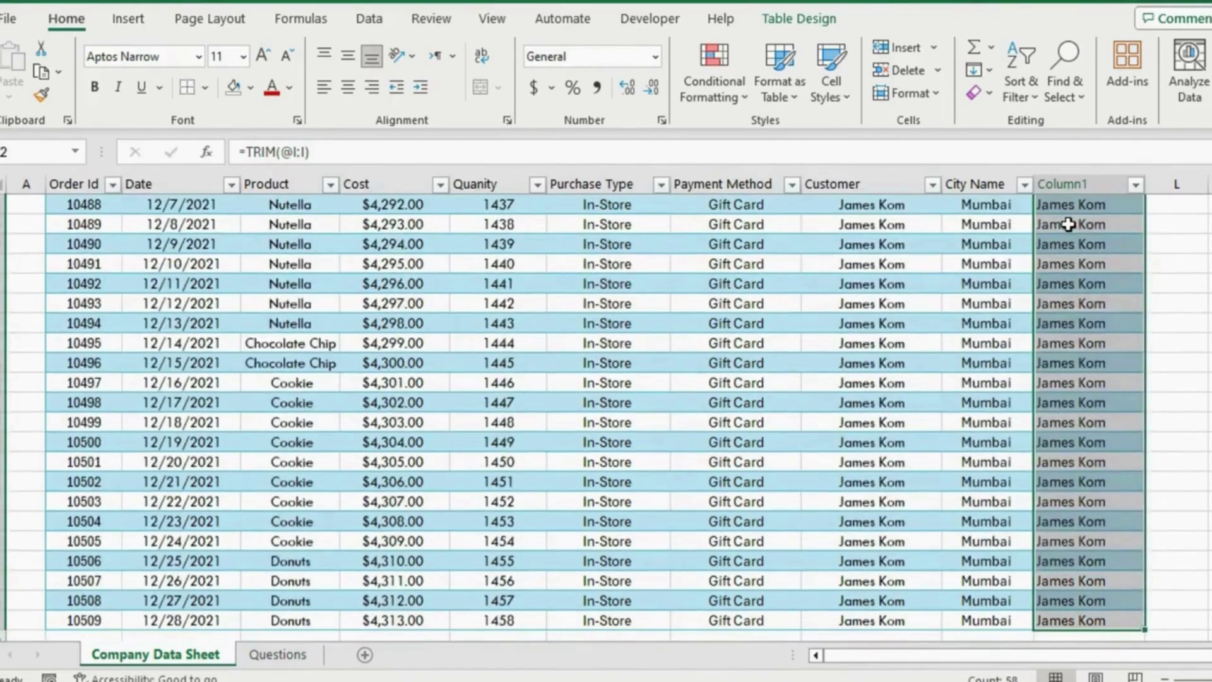
key(ctrl+c)
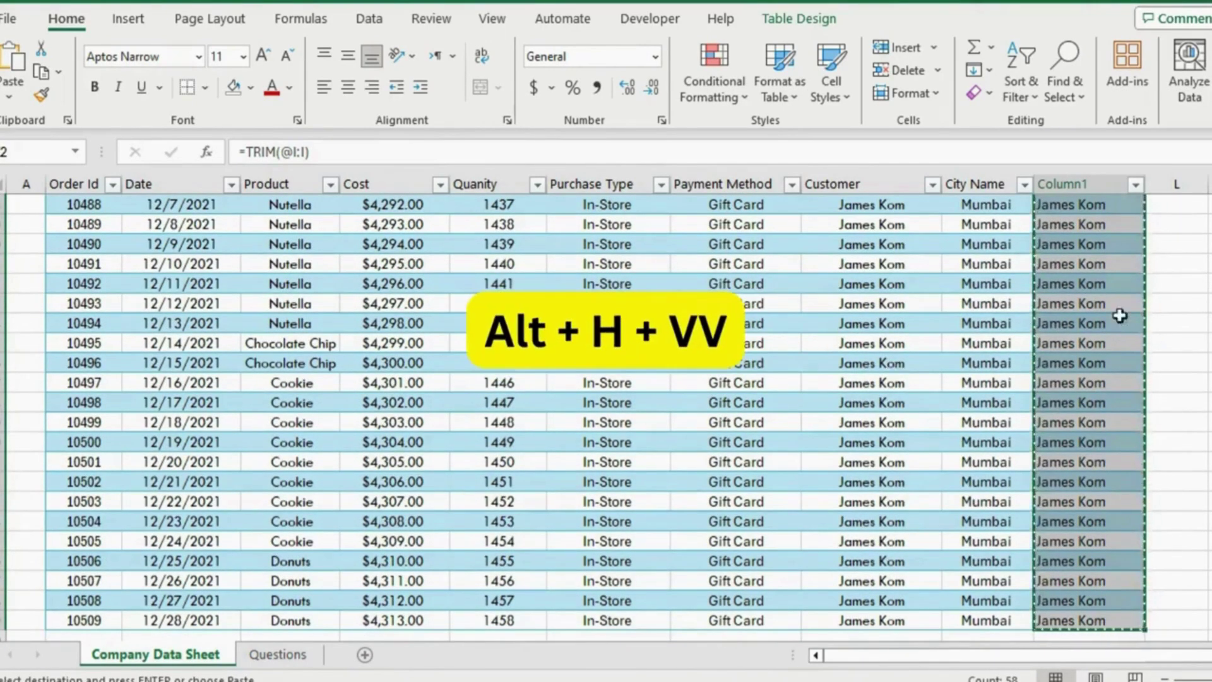
key(alt+h)
key(v)
key(v)
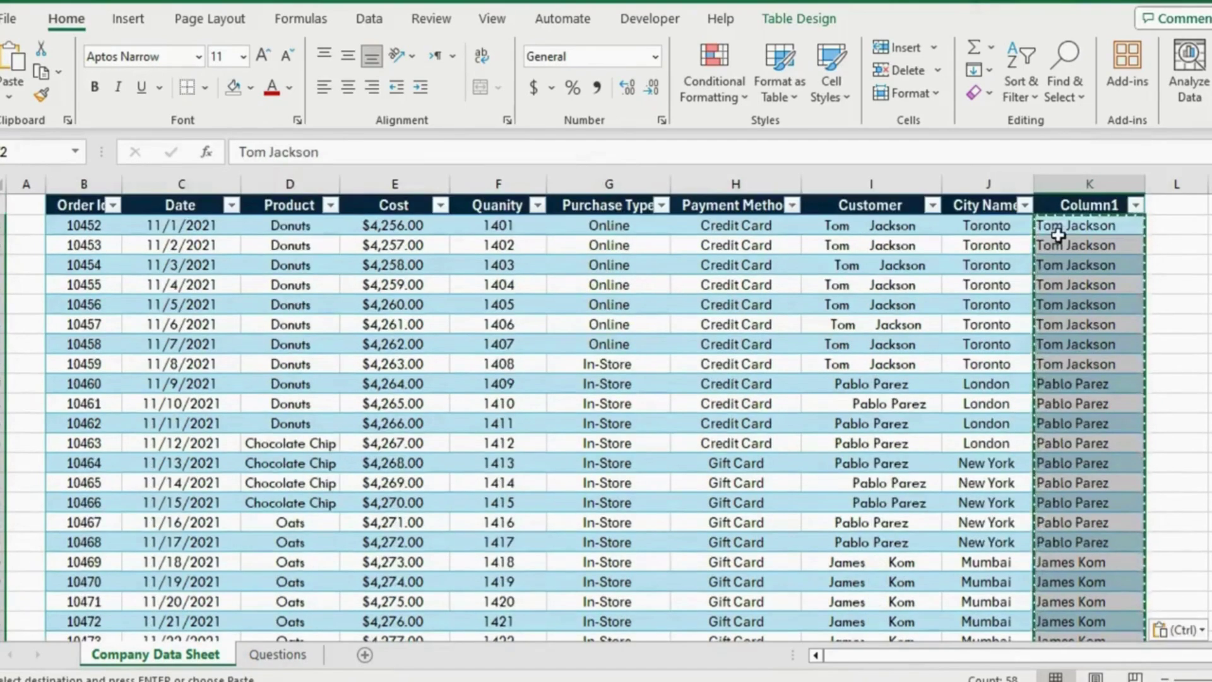
- Delete the original Customer column, leaving Column1 with trimmed names, and check Cost values
click(962, 304)
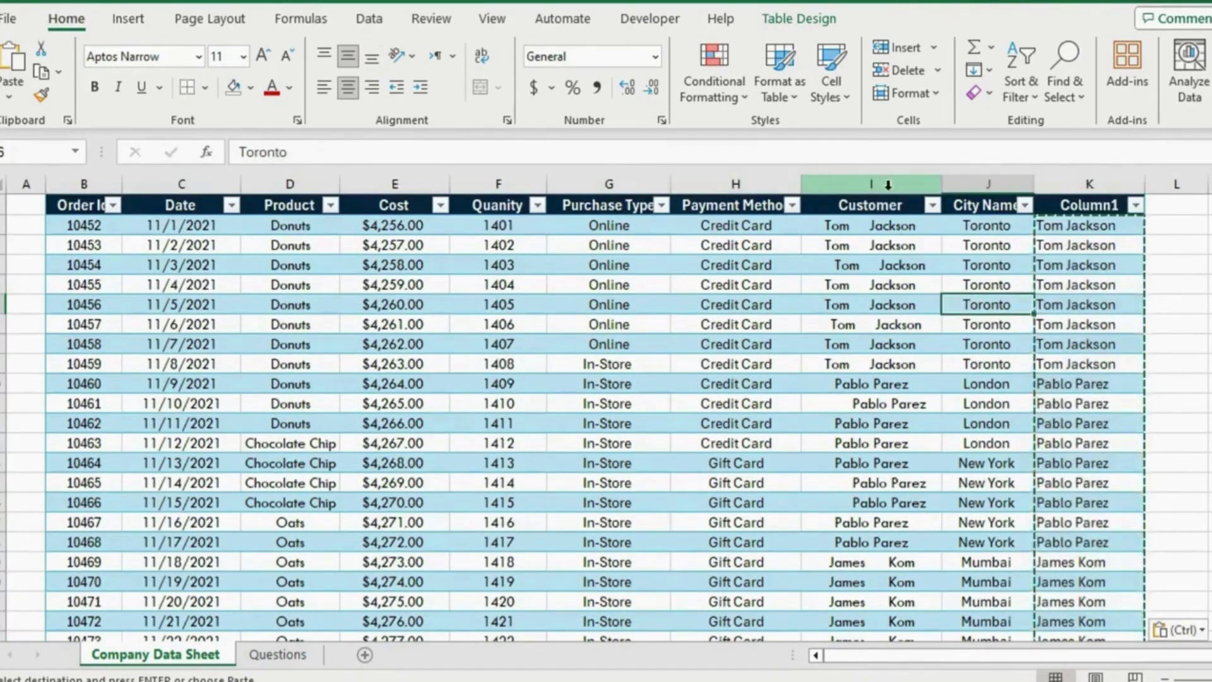
click(887, 184)
key(ctrl+minus)
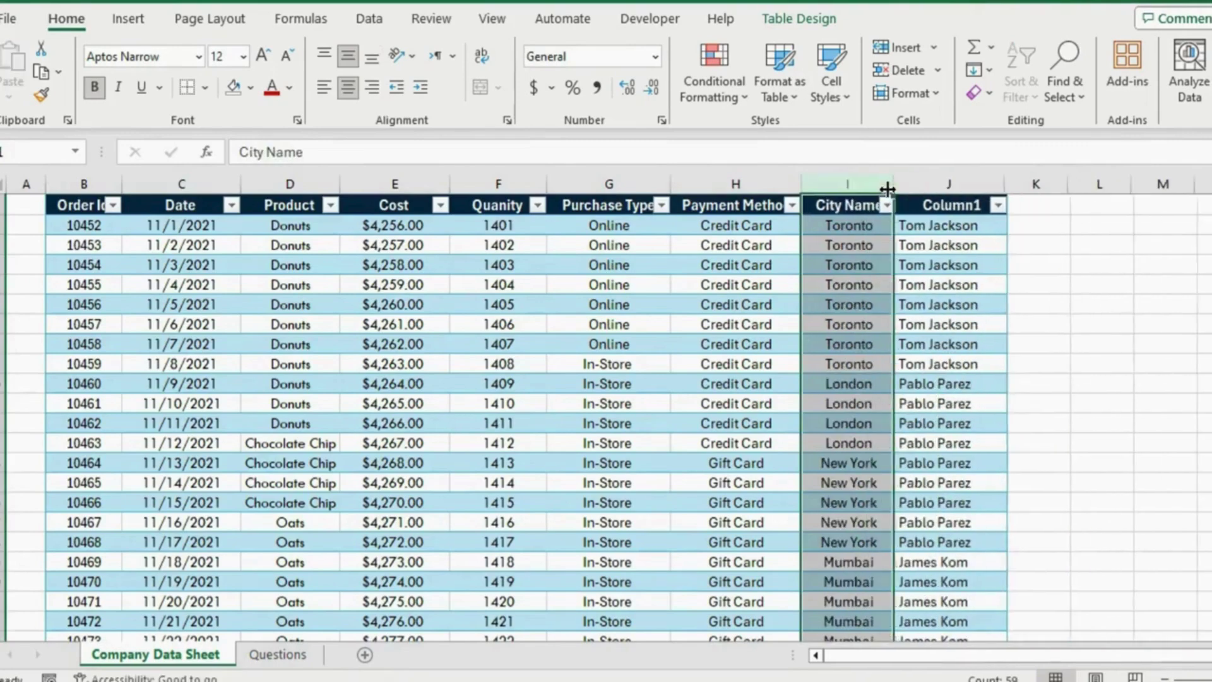
click(947, 284)
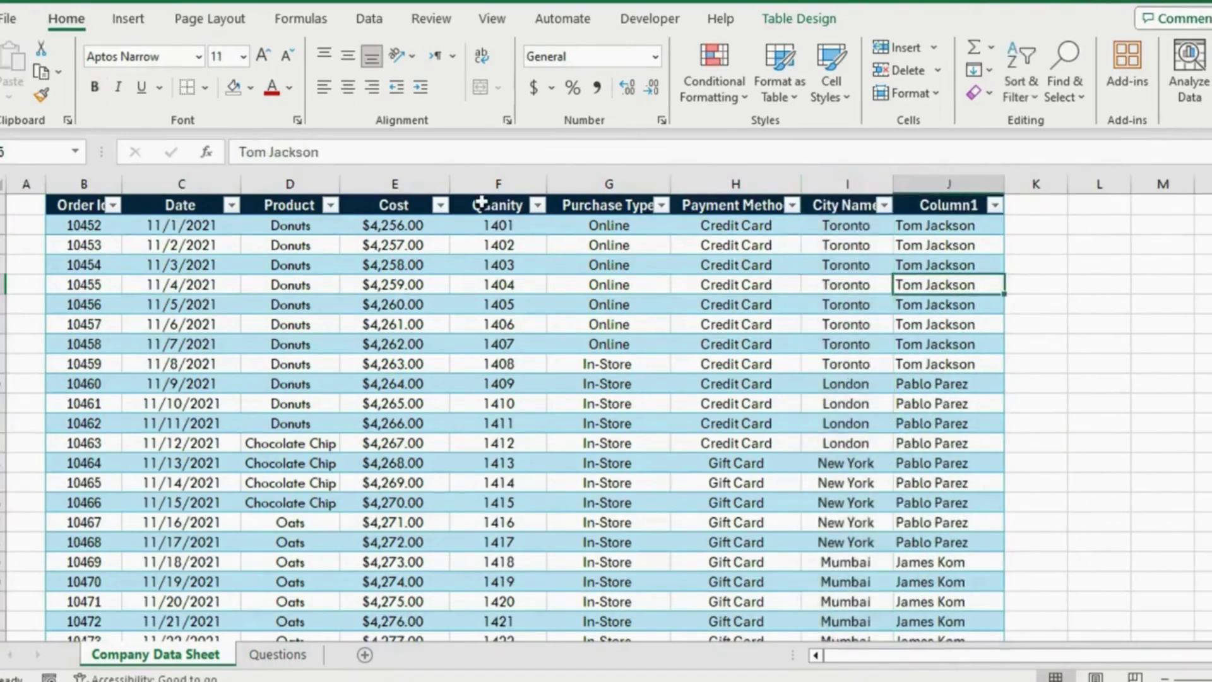
click(404, 227)
click(396, 284)
click(391, 344)
click(386, 384)
click(381, 478)
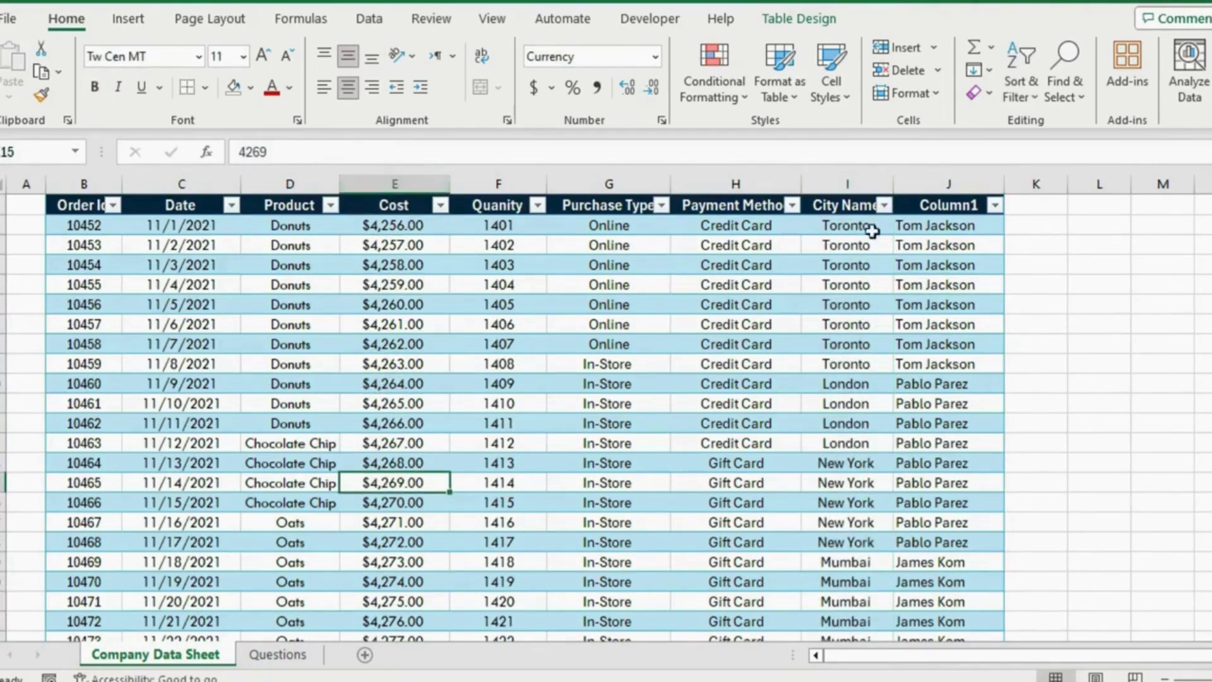
- Enter =ROUNDUP of the row's Cost with 0 digits in K2 and head the column Cost
click(1033, 226)
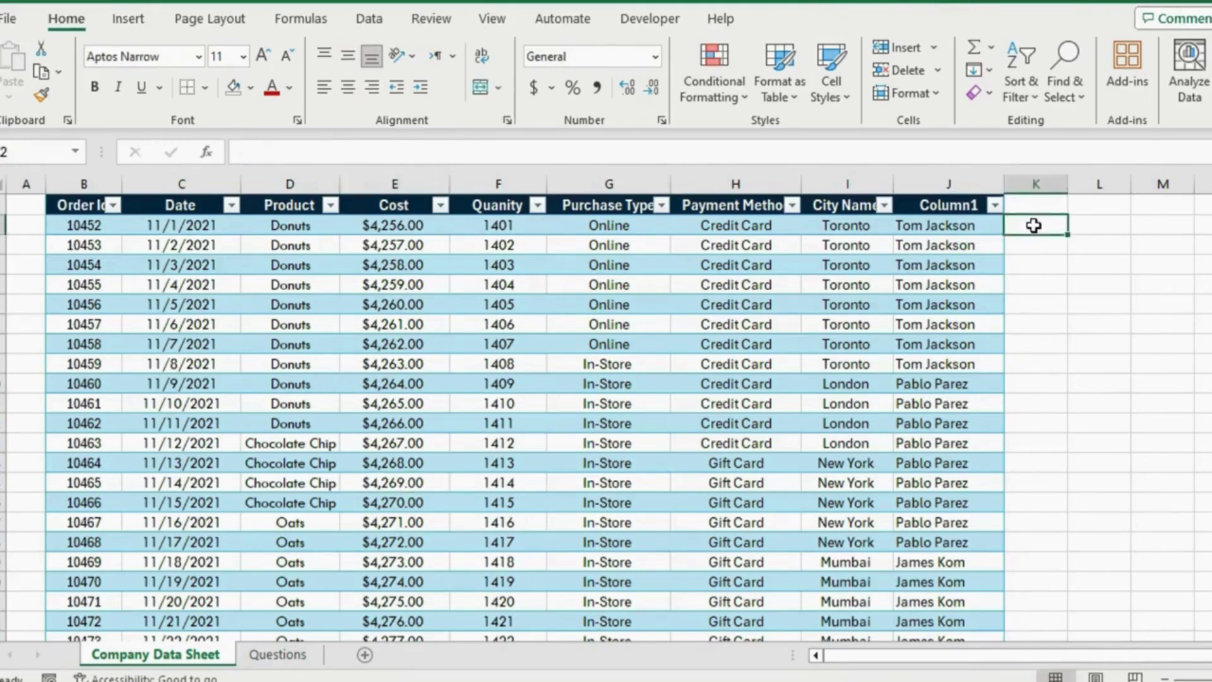
text(=roun)
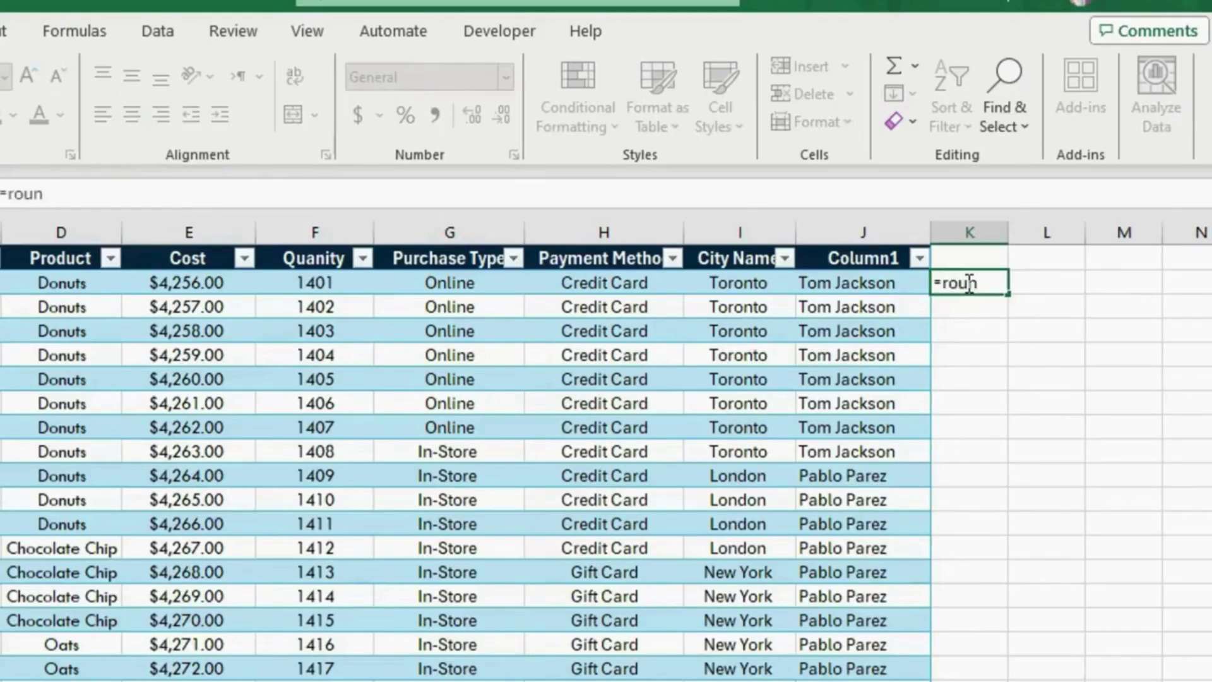
text(dup()
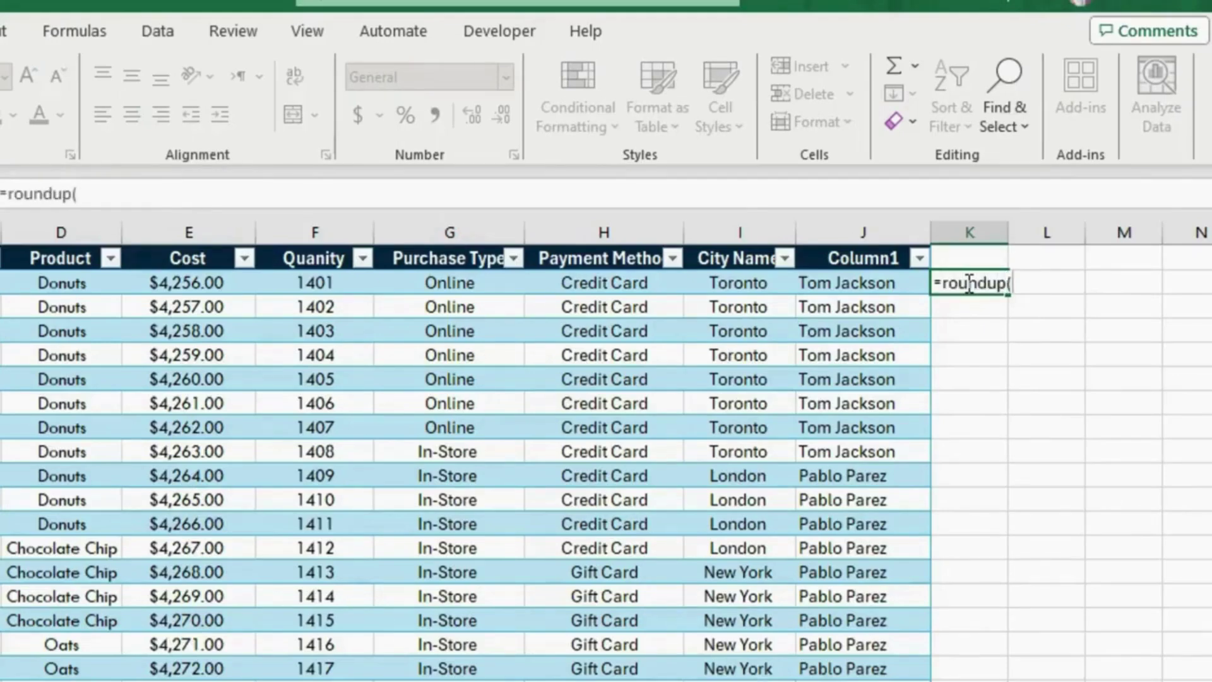
click(169, 285)
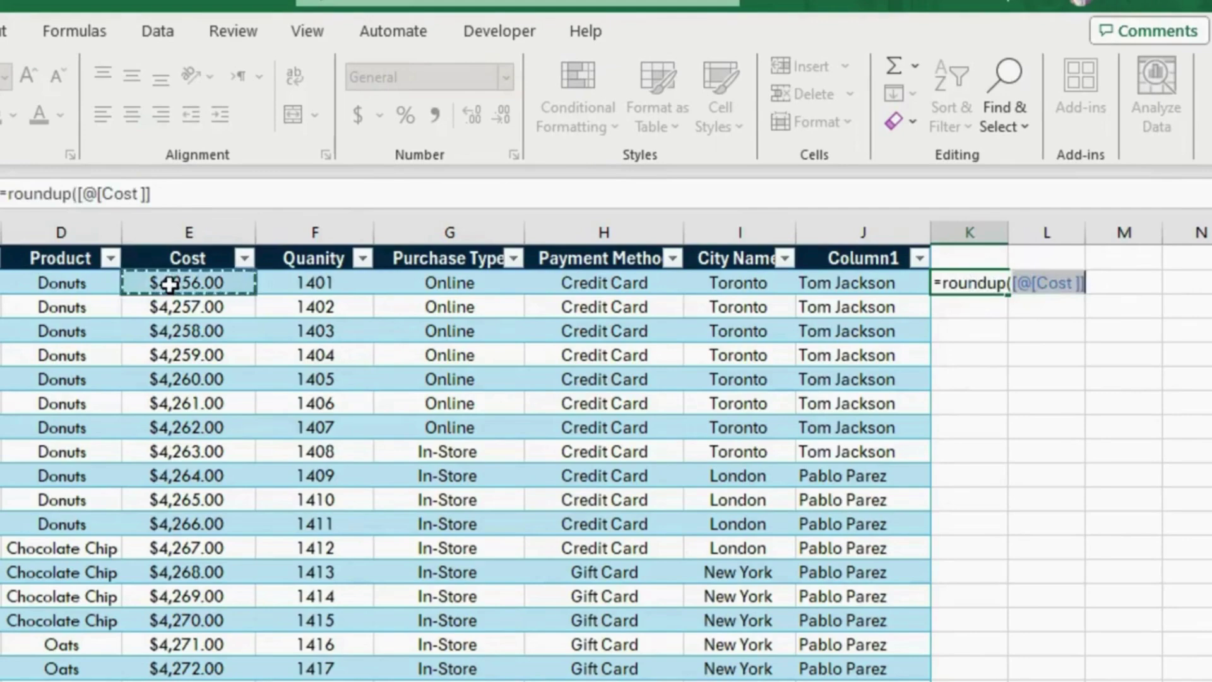
text(, 0)
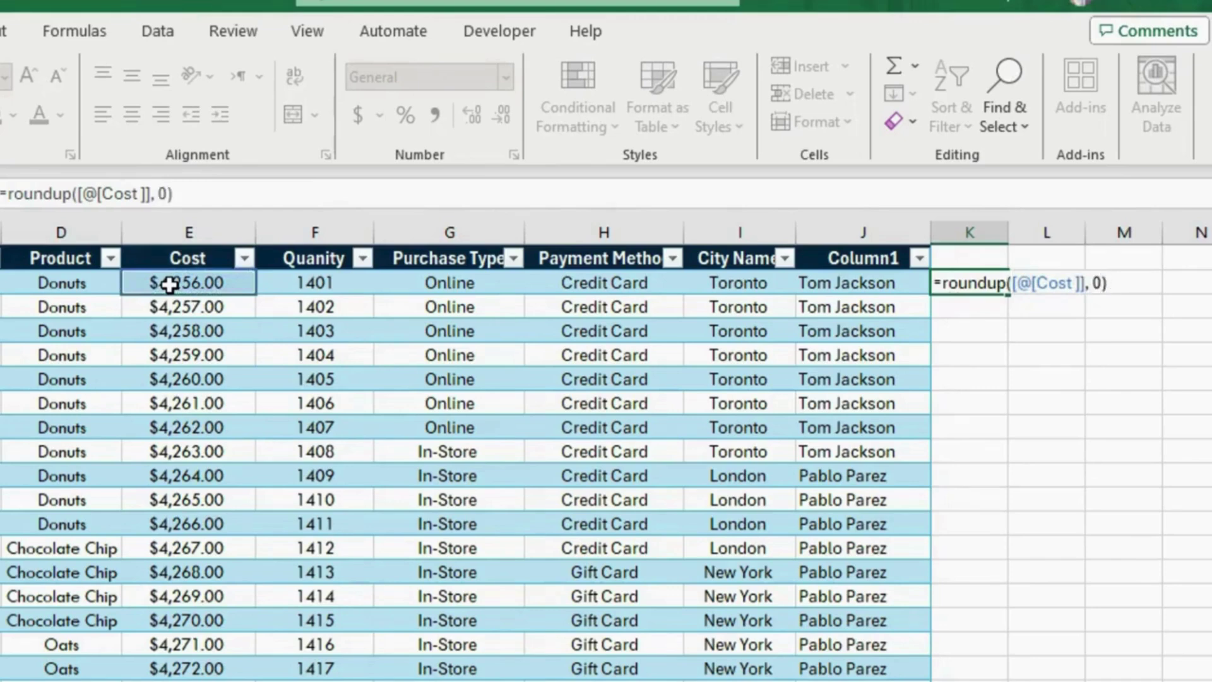
key(Return)
key(Up)
key(Up)
text(Cost)
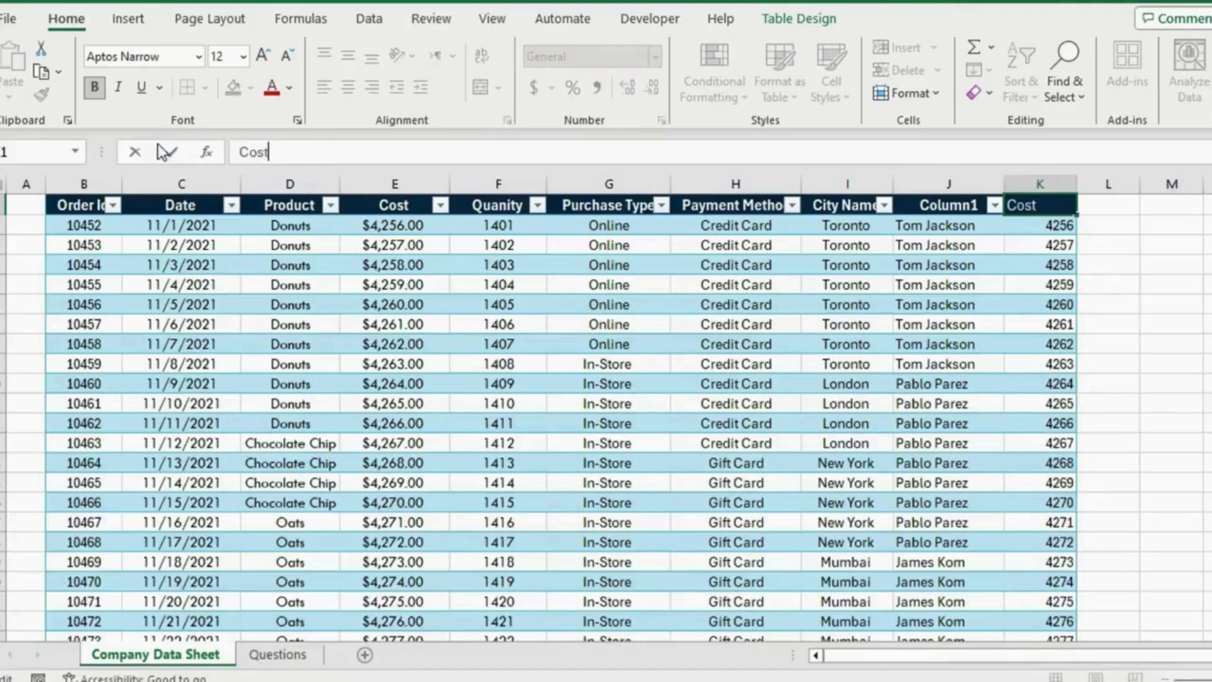
click(404, 265)
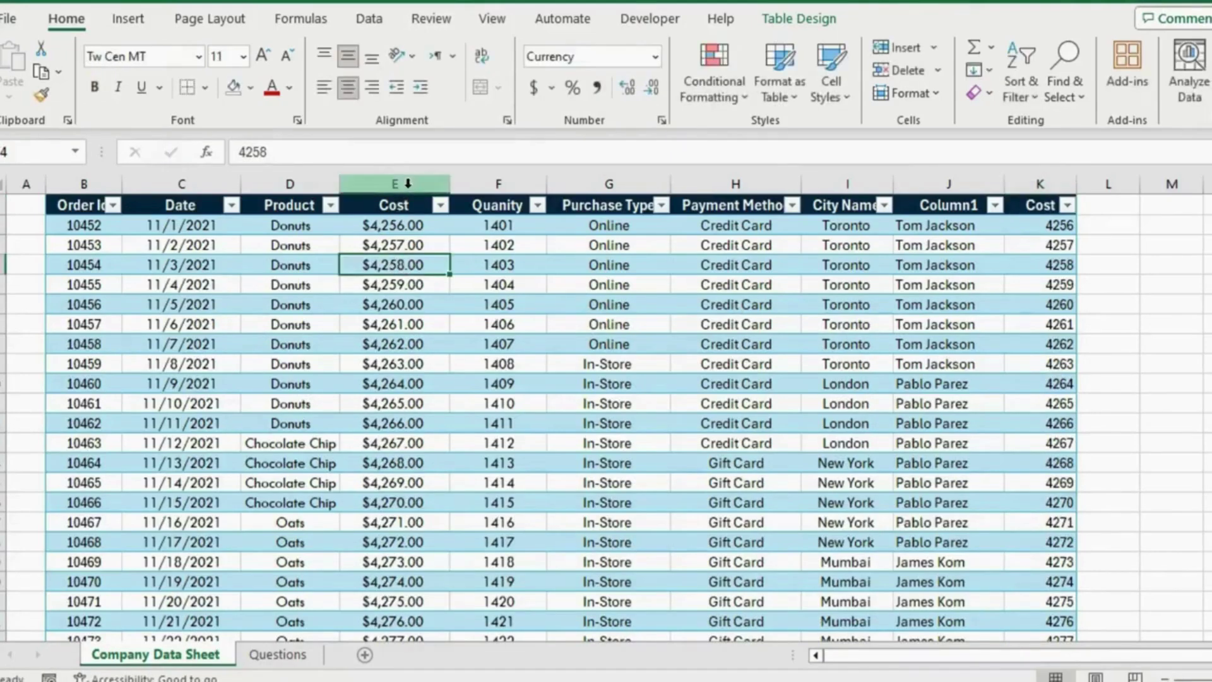
- Copy the rounded cost values from K2 down to the table's last row
click(1042, 223)
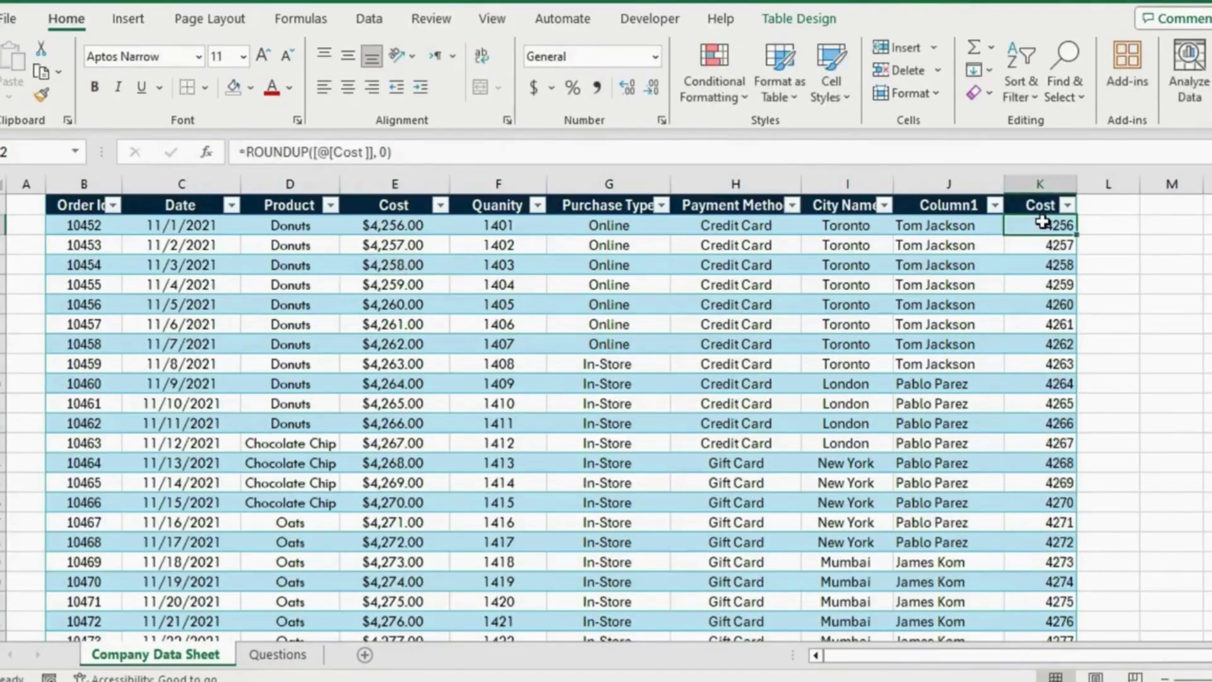
key(ctrl+shift+Down)
key(ctrl+c)
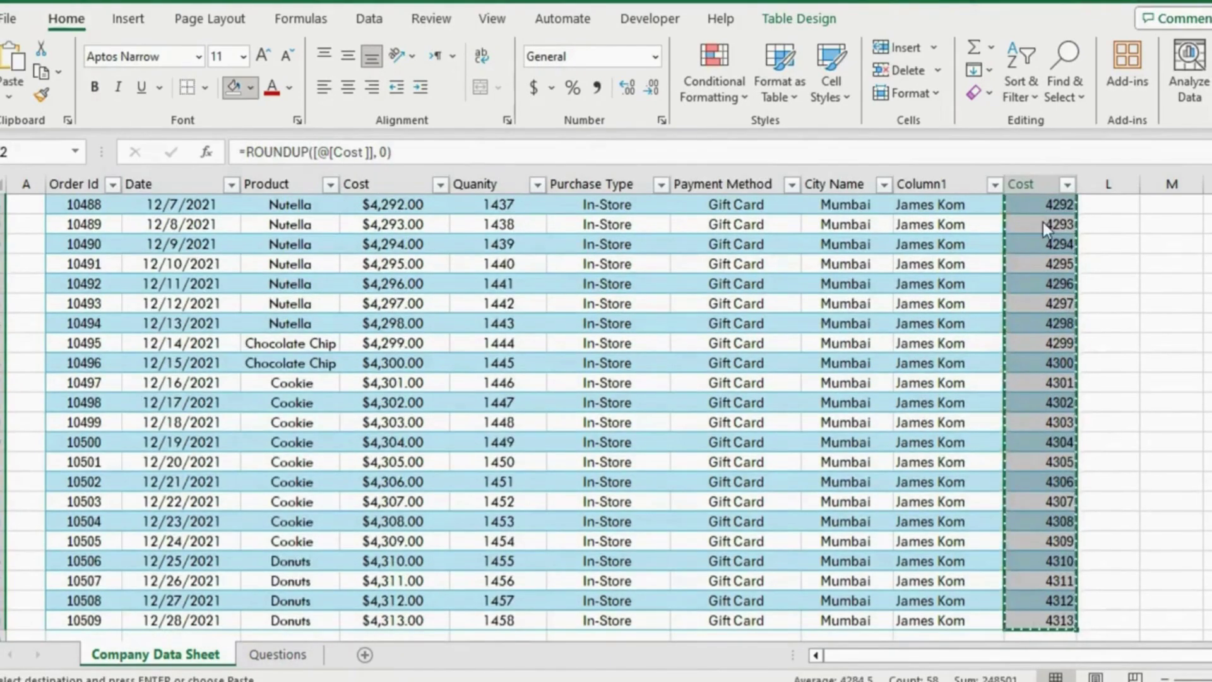
scroll(736, 379, up, 12)
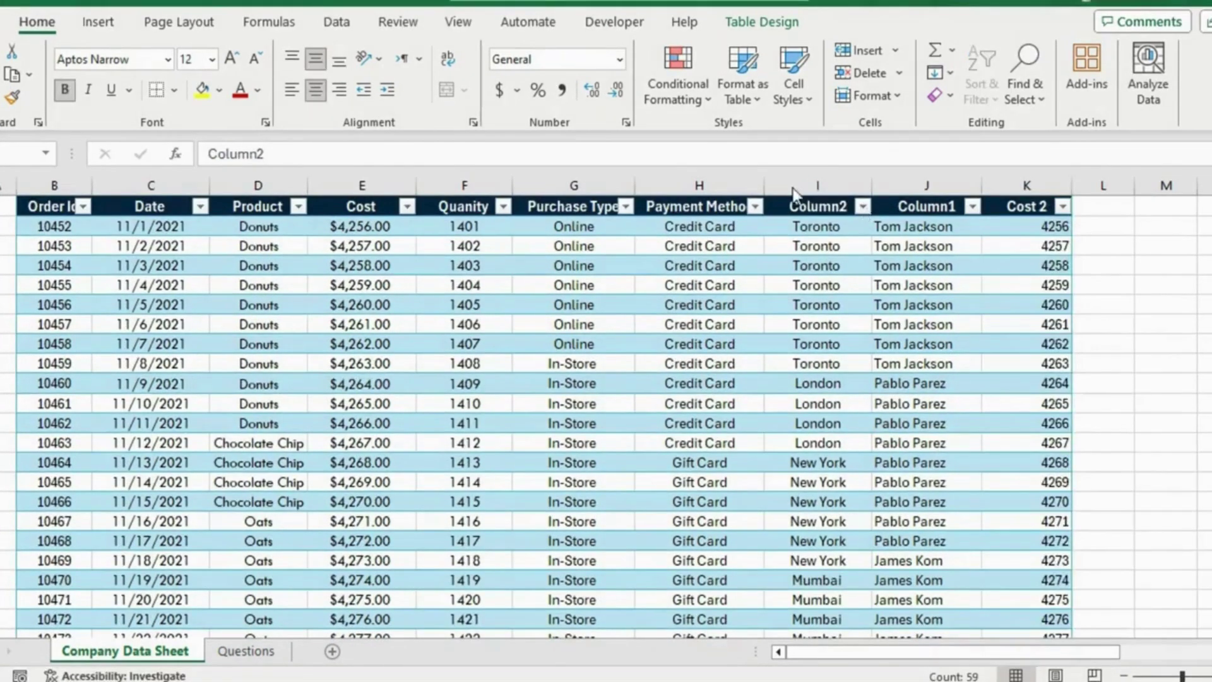
click(794, 194)
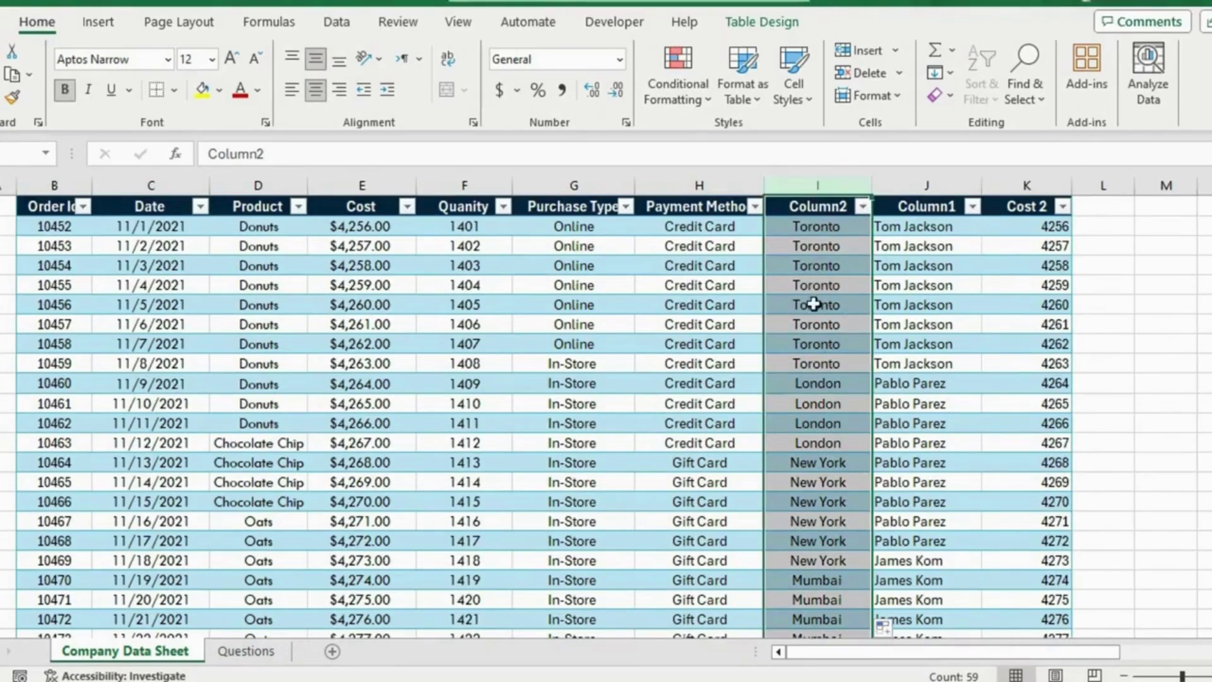
- Convert the Column2 city names into Geography data types
mouse_move(811, 297)
mouse_down()
mouse_move(814, 209)
mouse_move(808, 296)
mouse_up()
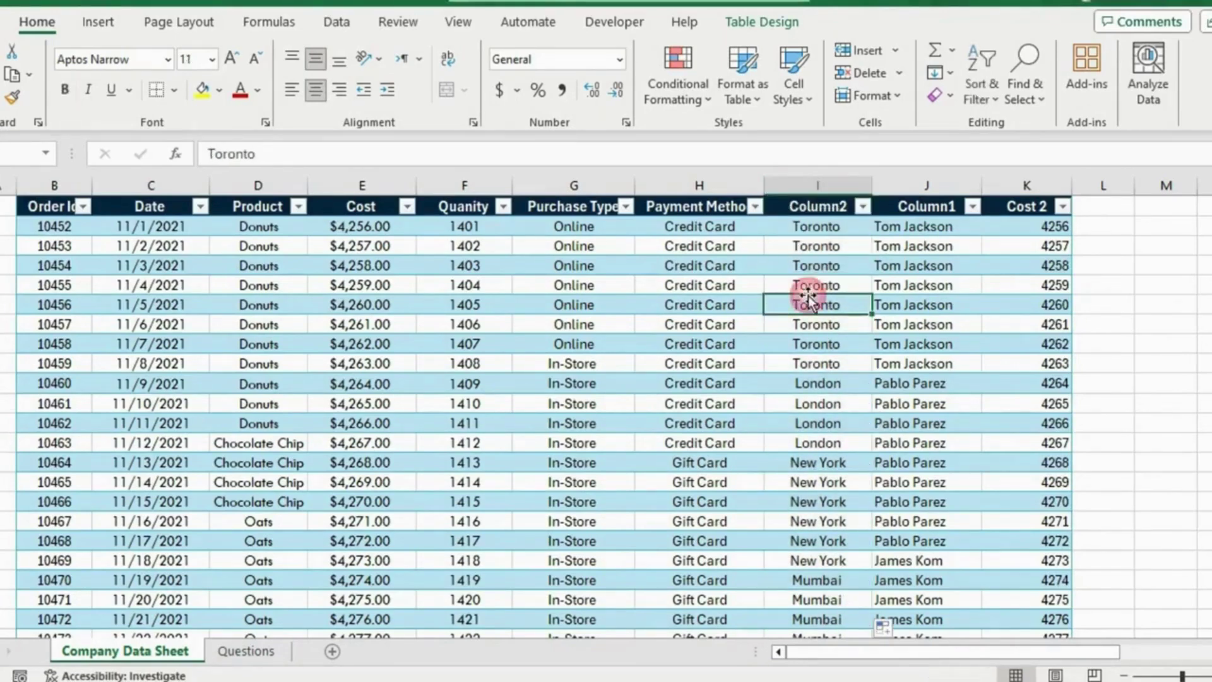
click(802, 243)
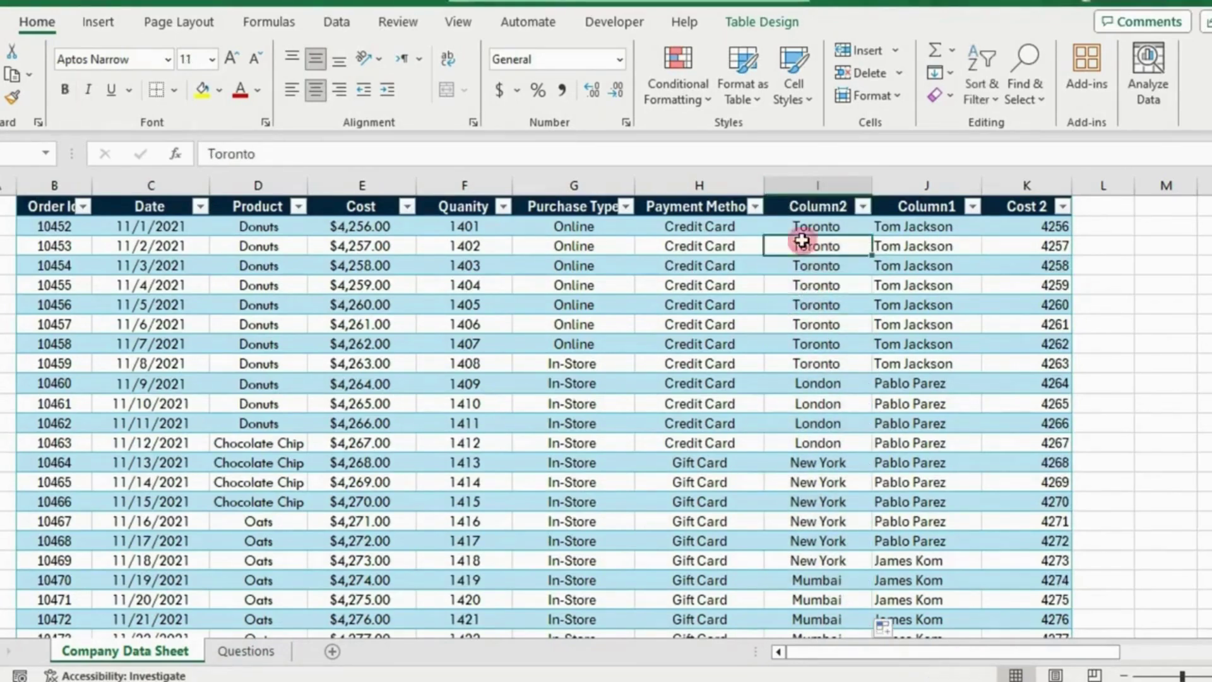
click(341, 24)
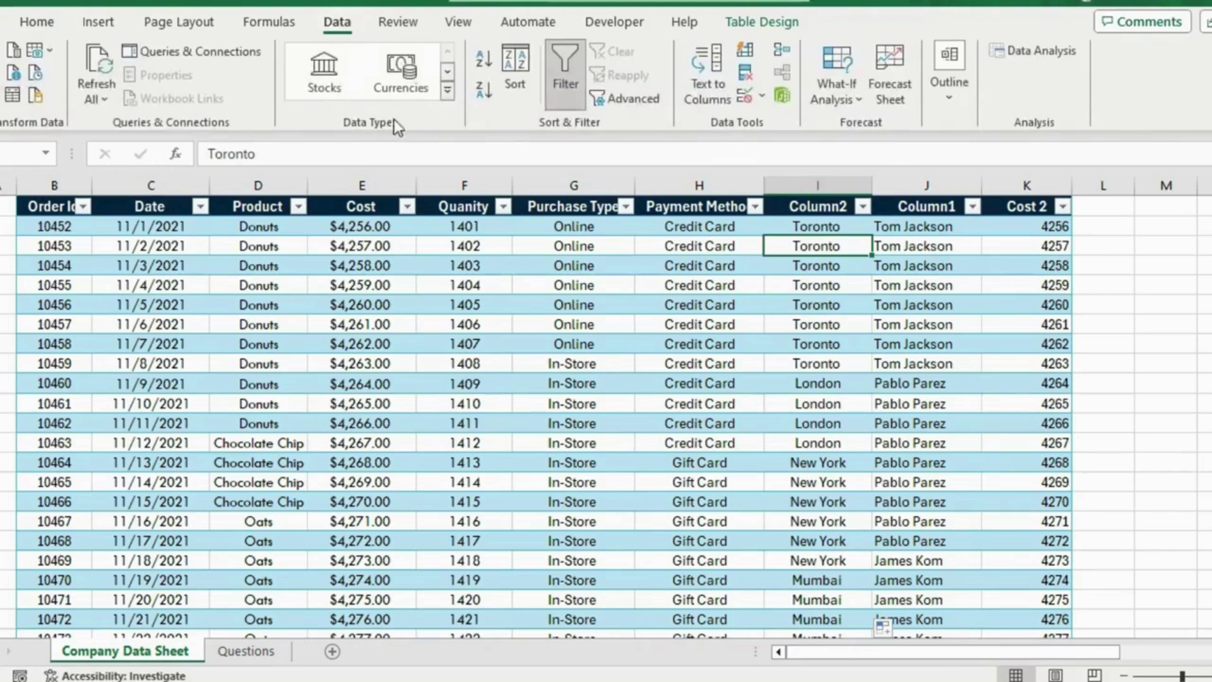
click(448, 95)
click(321, 161)
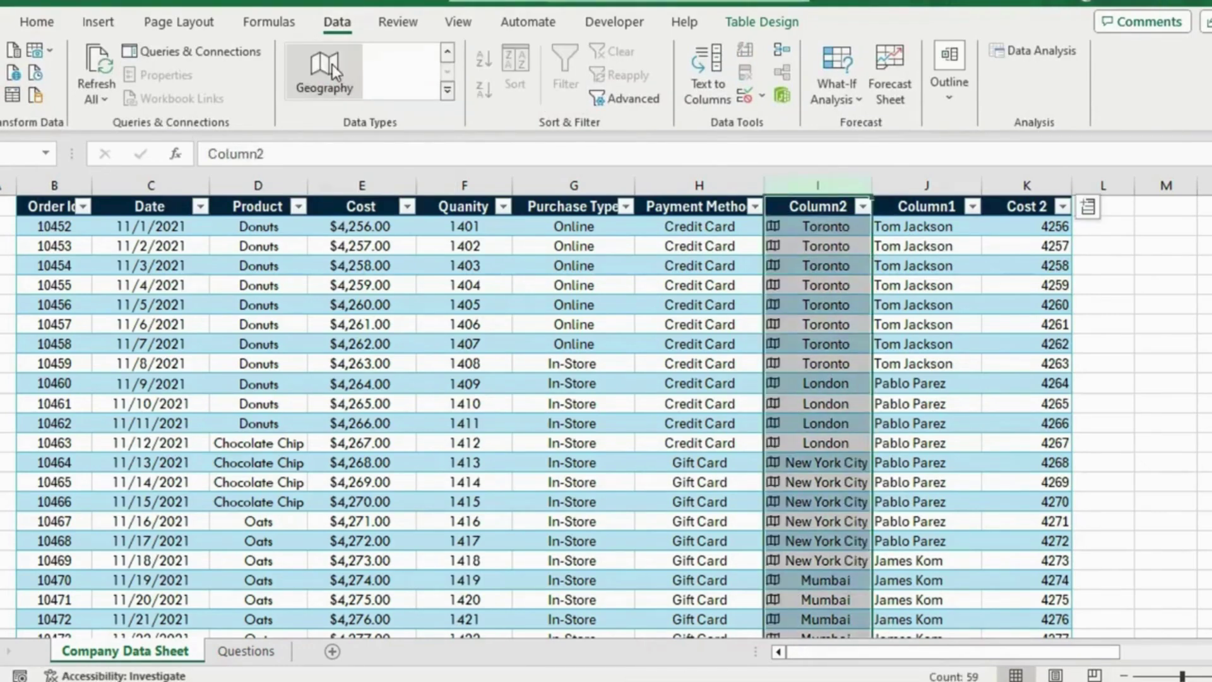
- Add a Country/region field column for the cities and widen column L
click(797, 224)
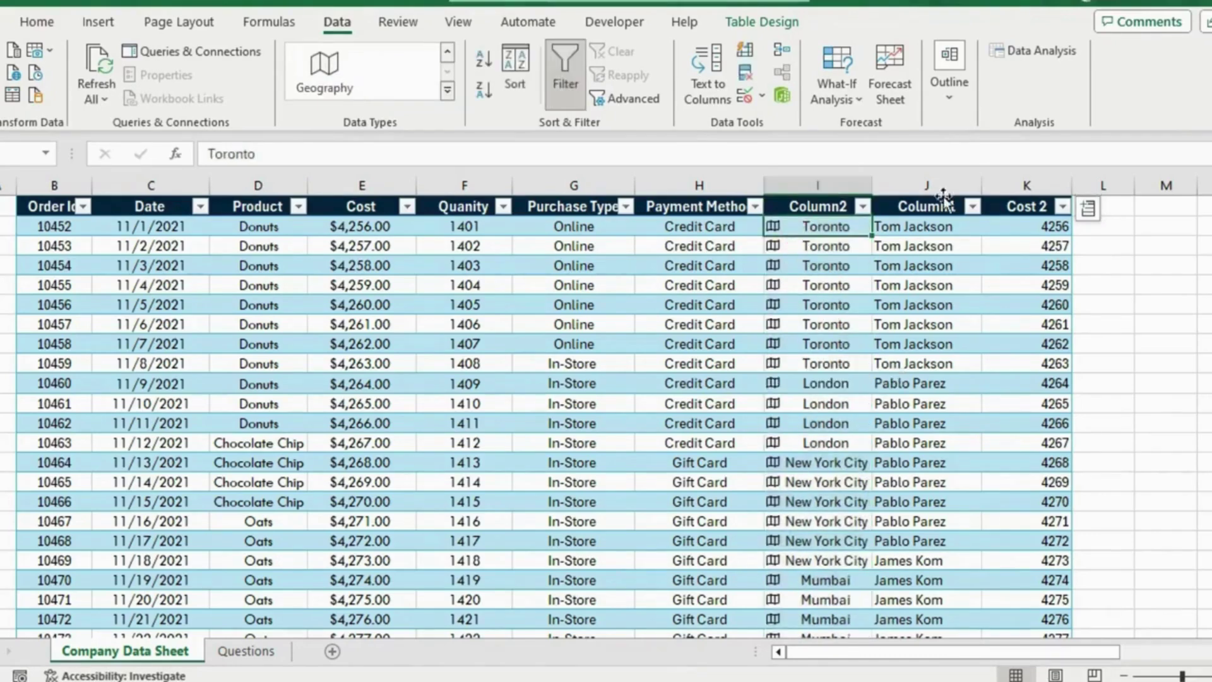
click(1089, 209)
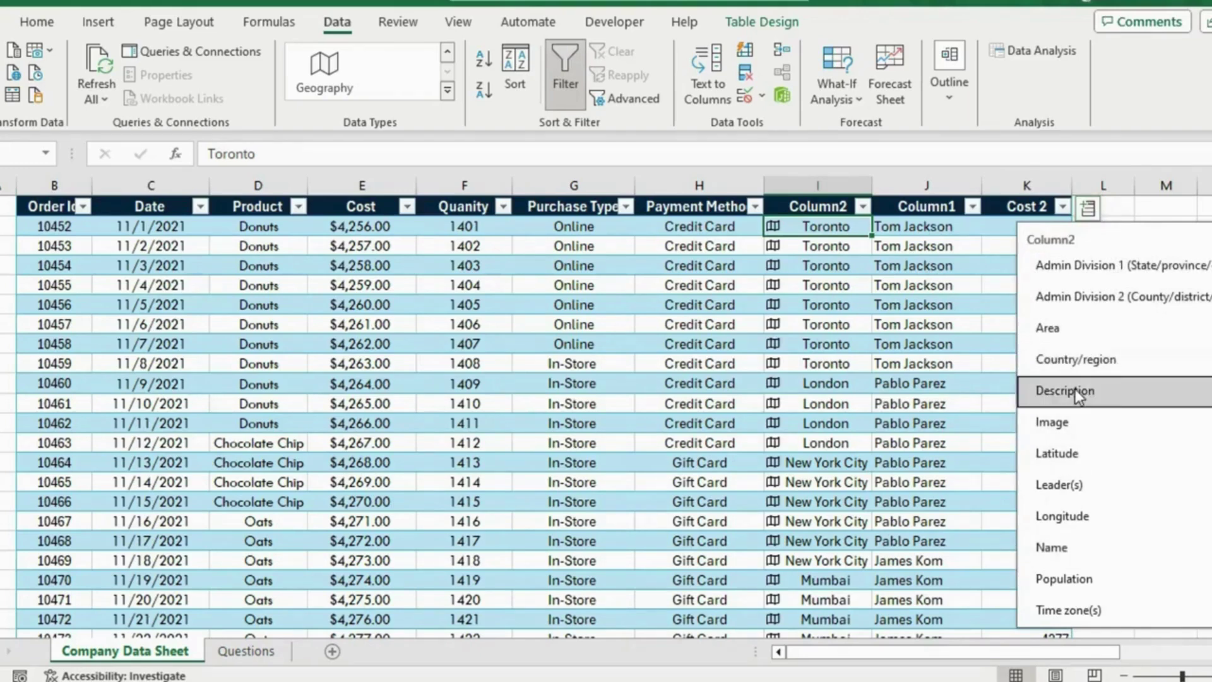
click(1062, 366)
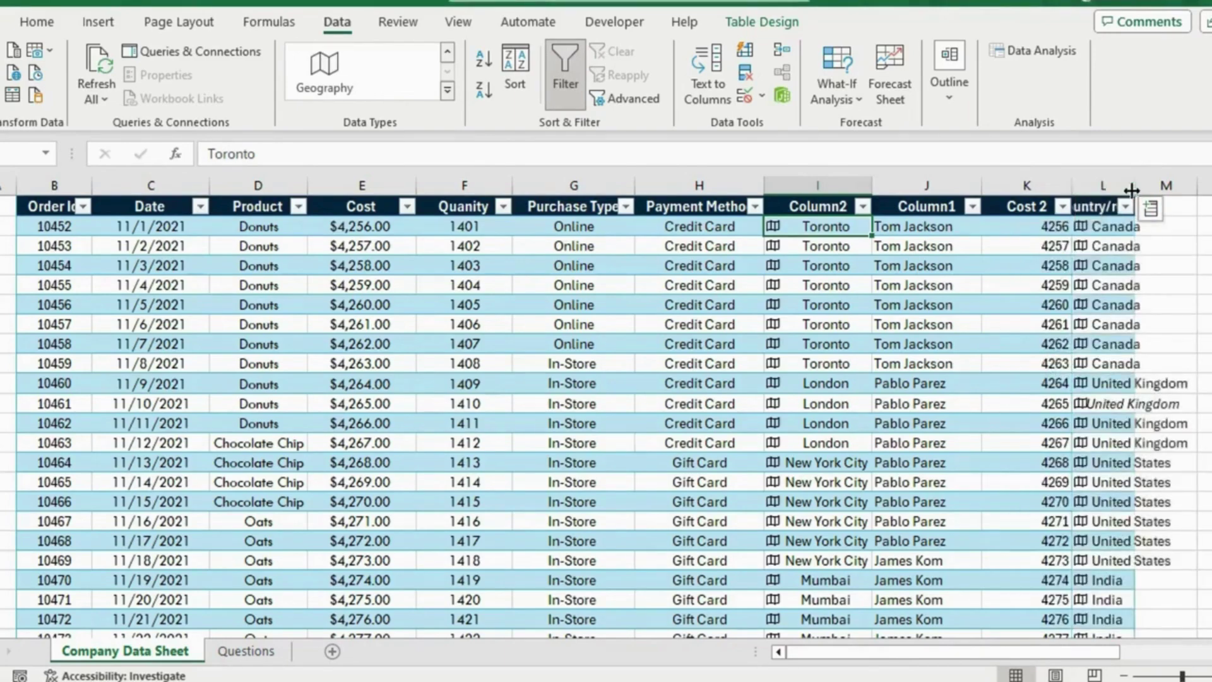
drag(1134, 185, 1210, 187)
key(Left)
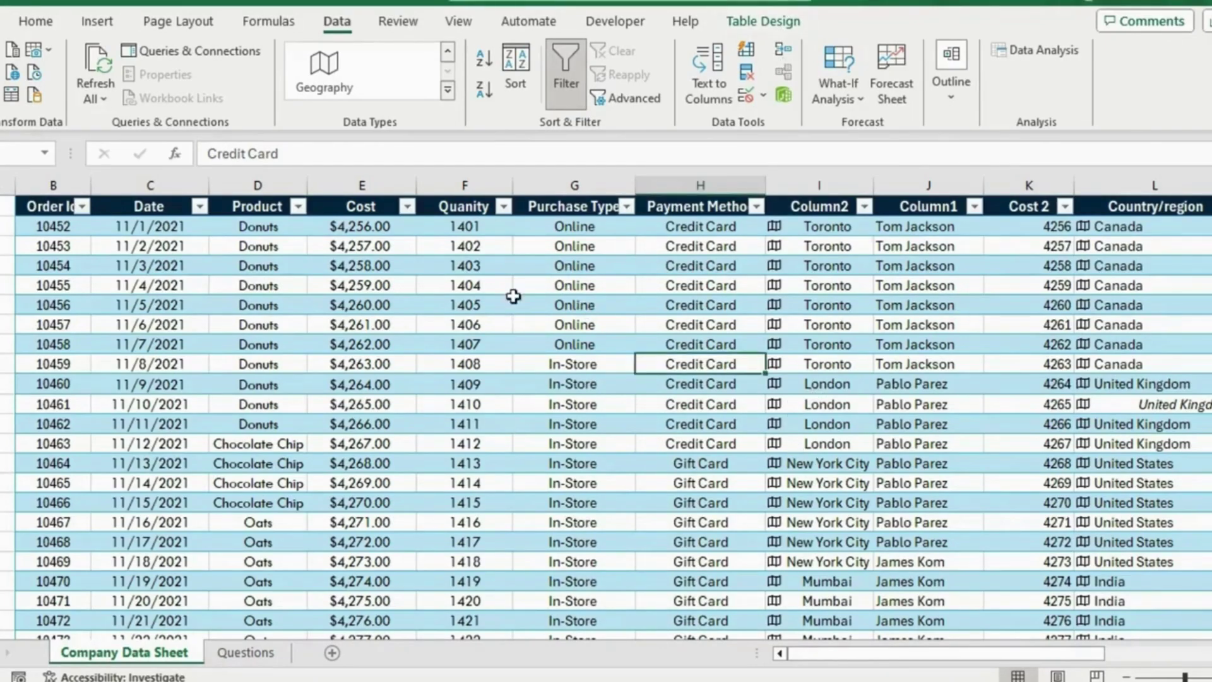
click(748, 76)
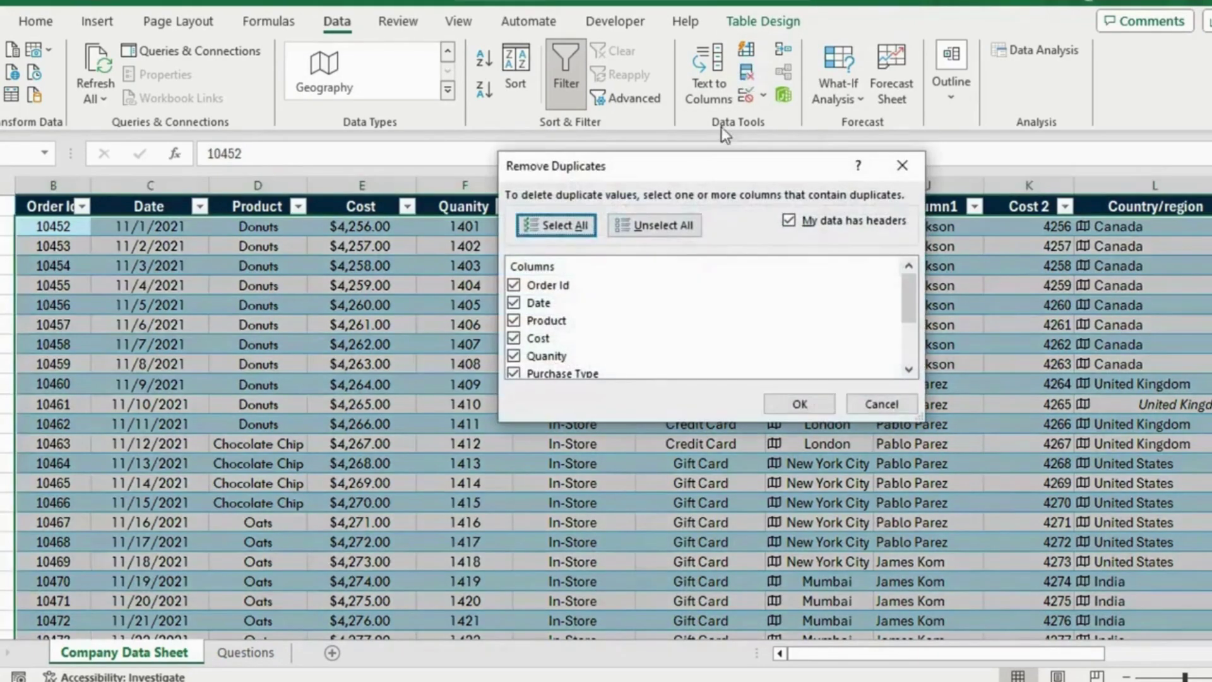
drag(689, 168, 636, 173)
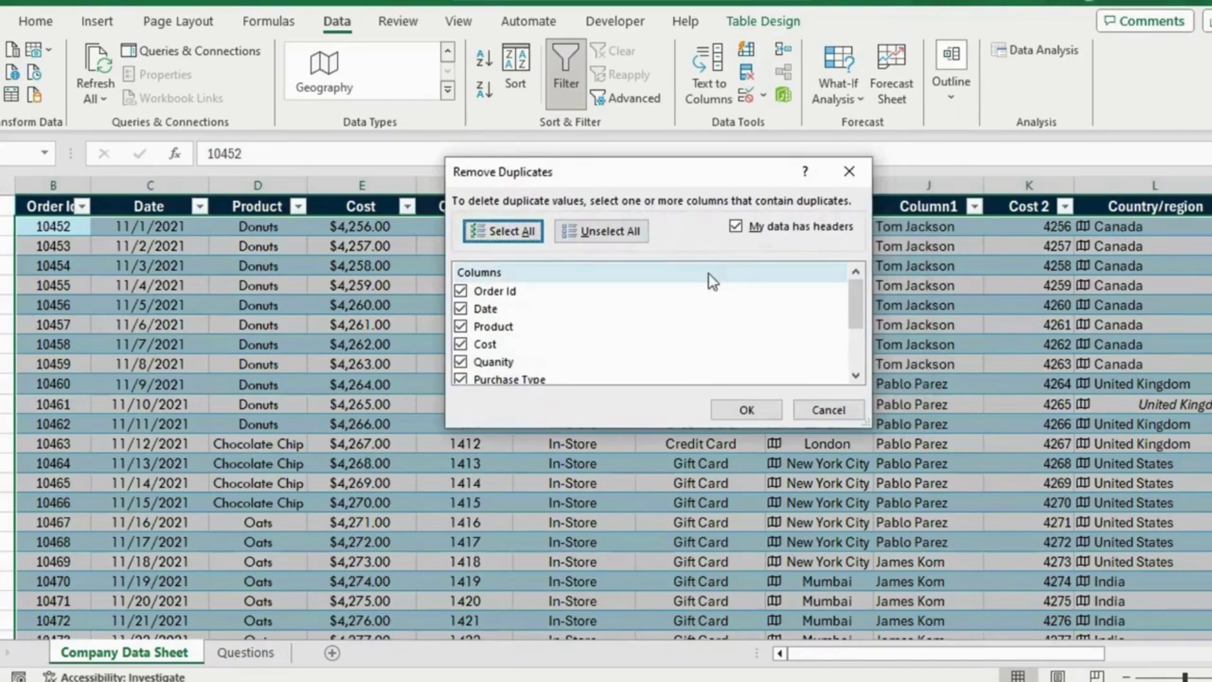
click(724, 405)
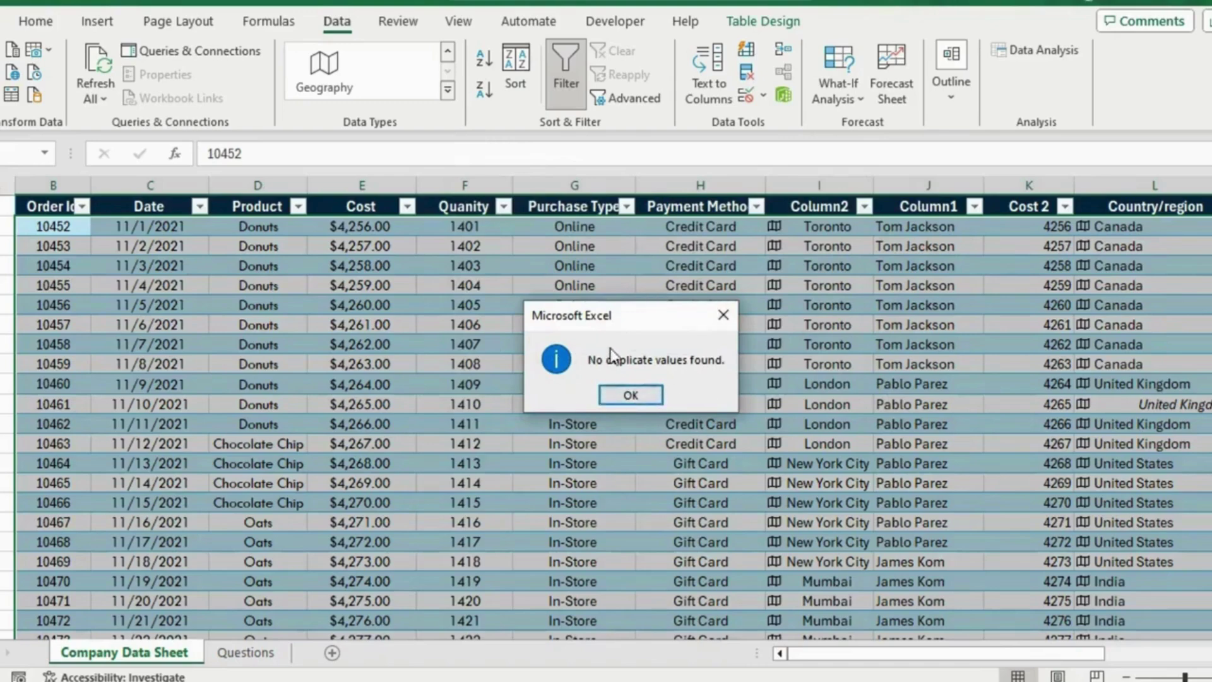
click(630, 394)
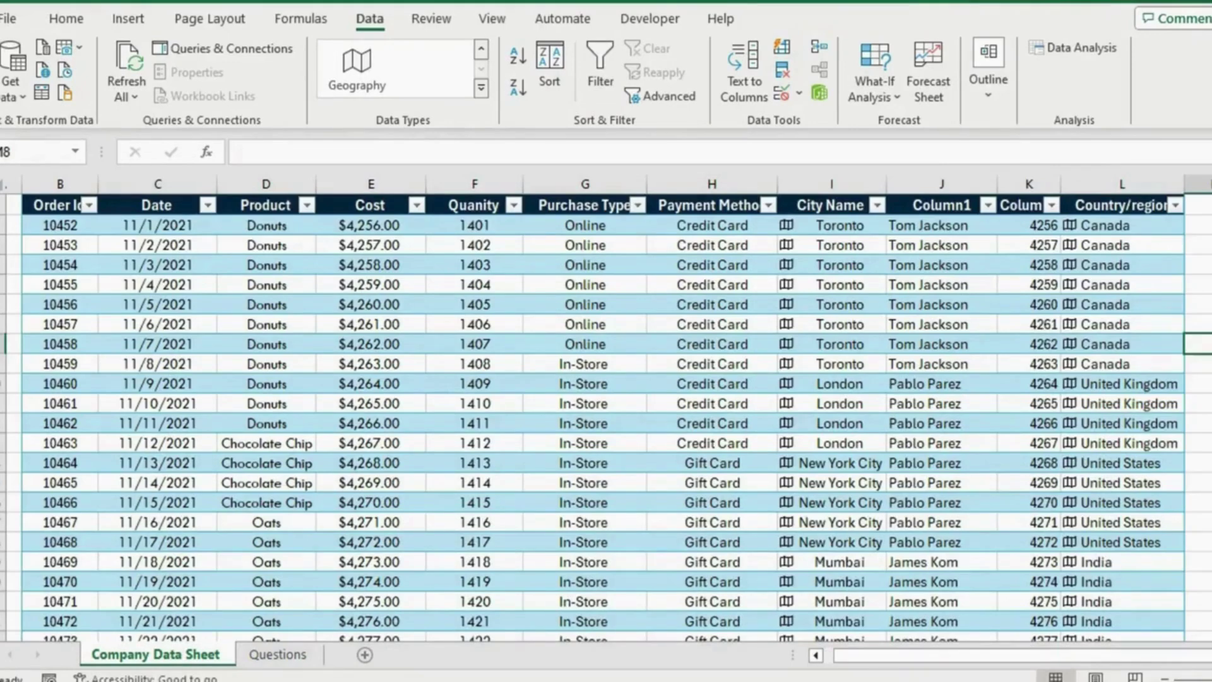
key(Right)
key(Right)
key(Right)
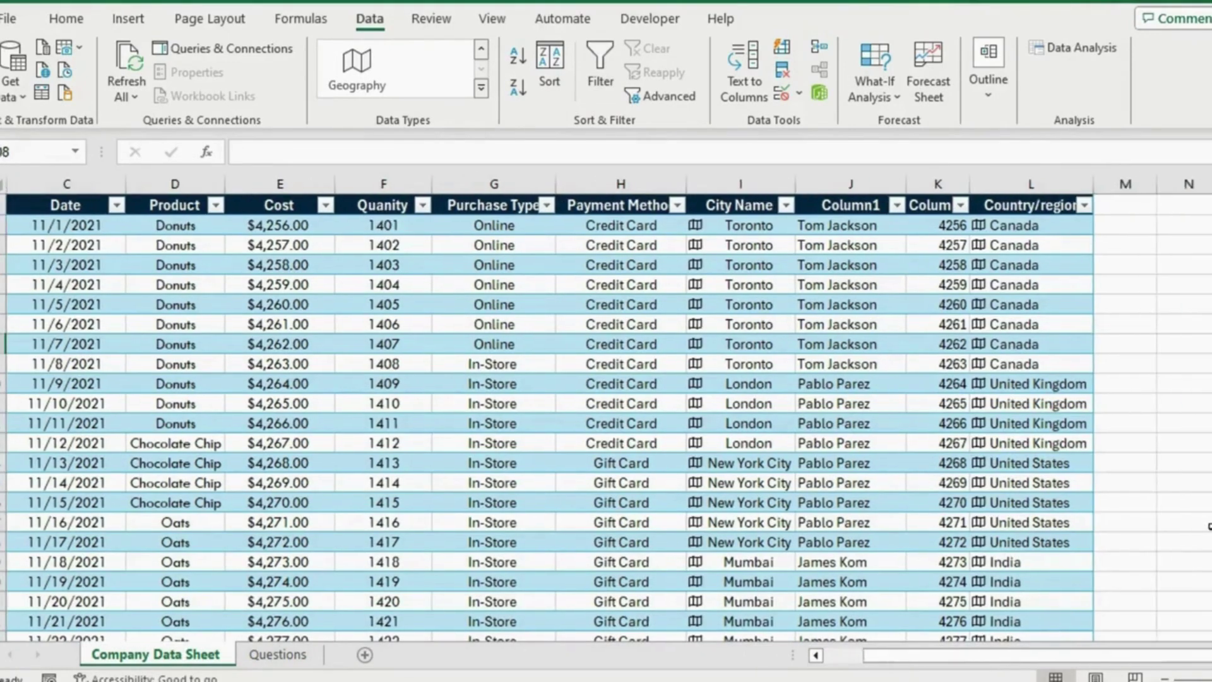
key(Left)
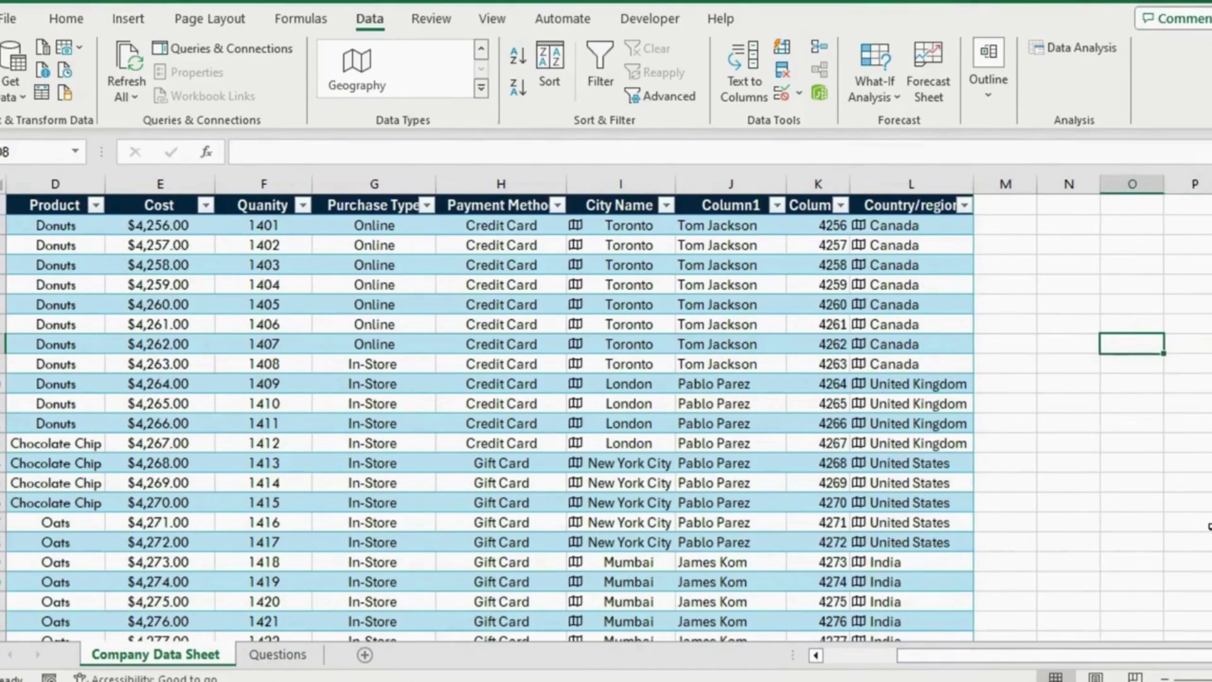
key(Left)
key(Left)
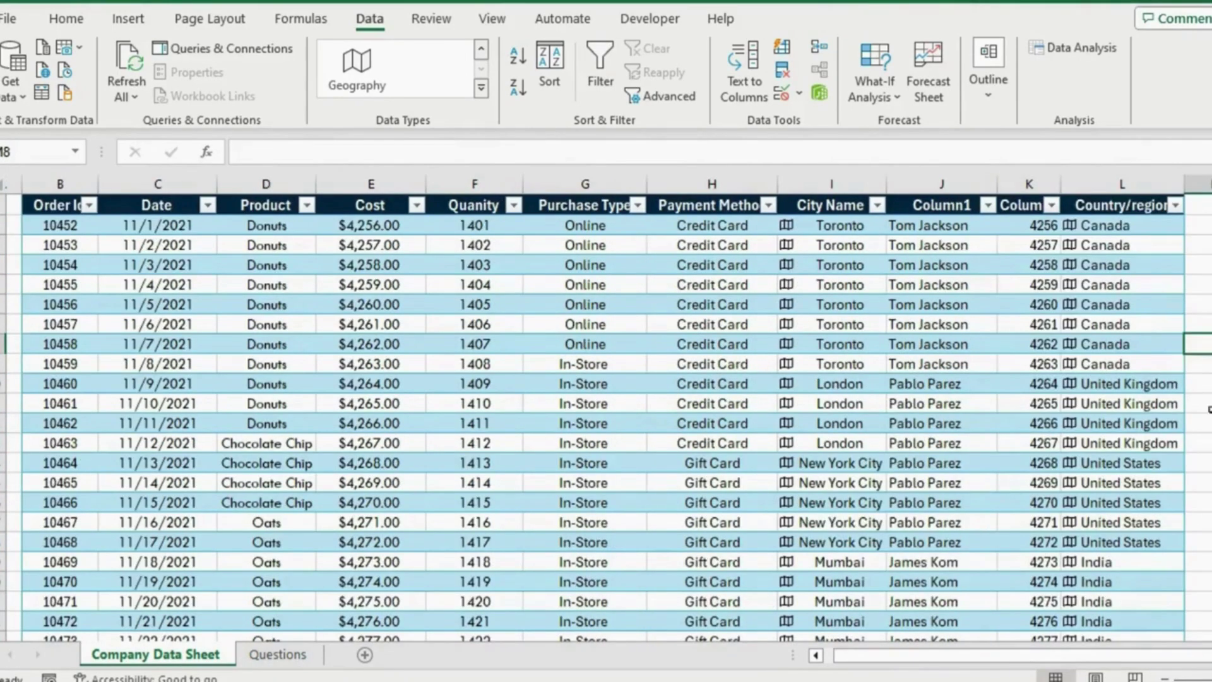
key(Right)
key(Right)
key(Right)
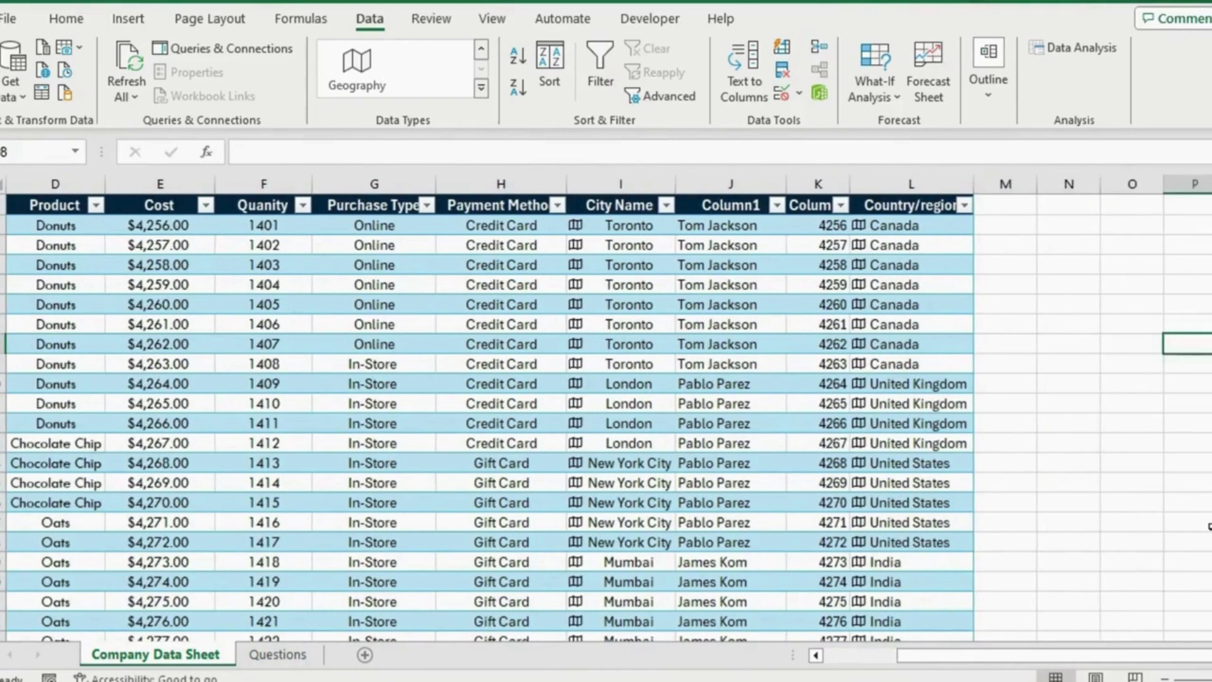
key(Left)
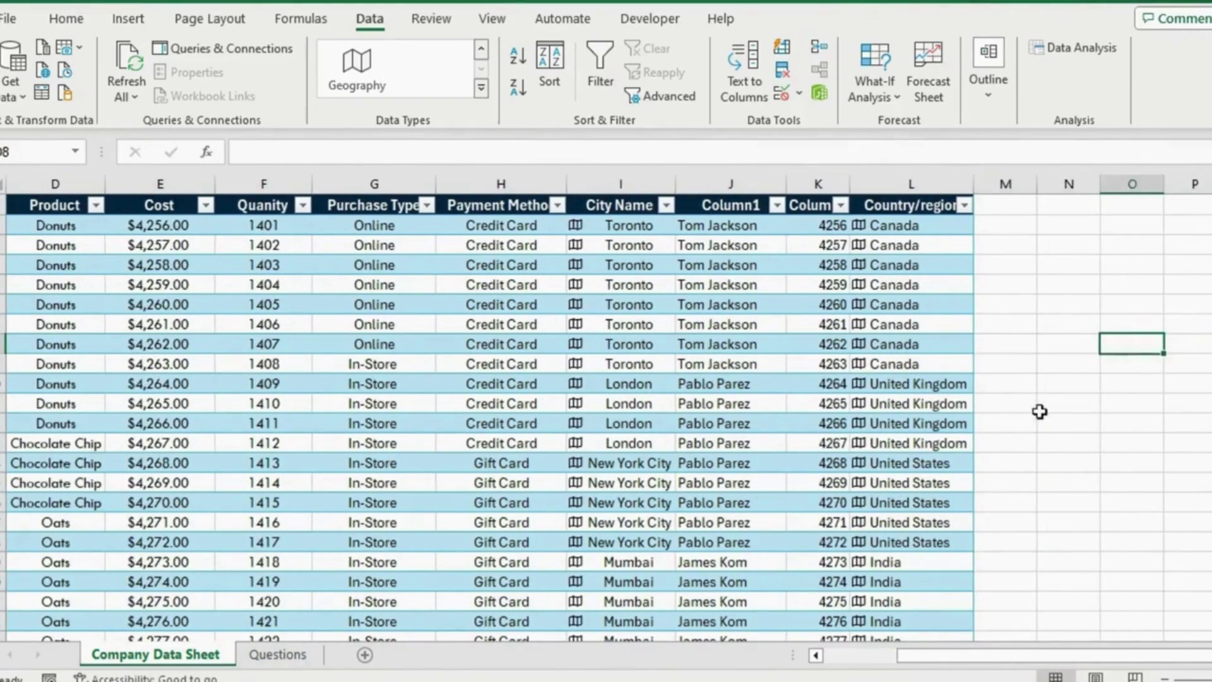
key(Left)
key(Left)
scroll(1049, 426, left, 2)
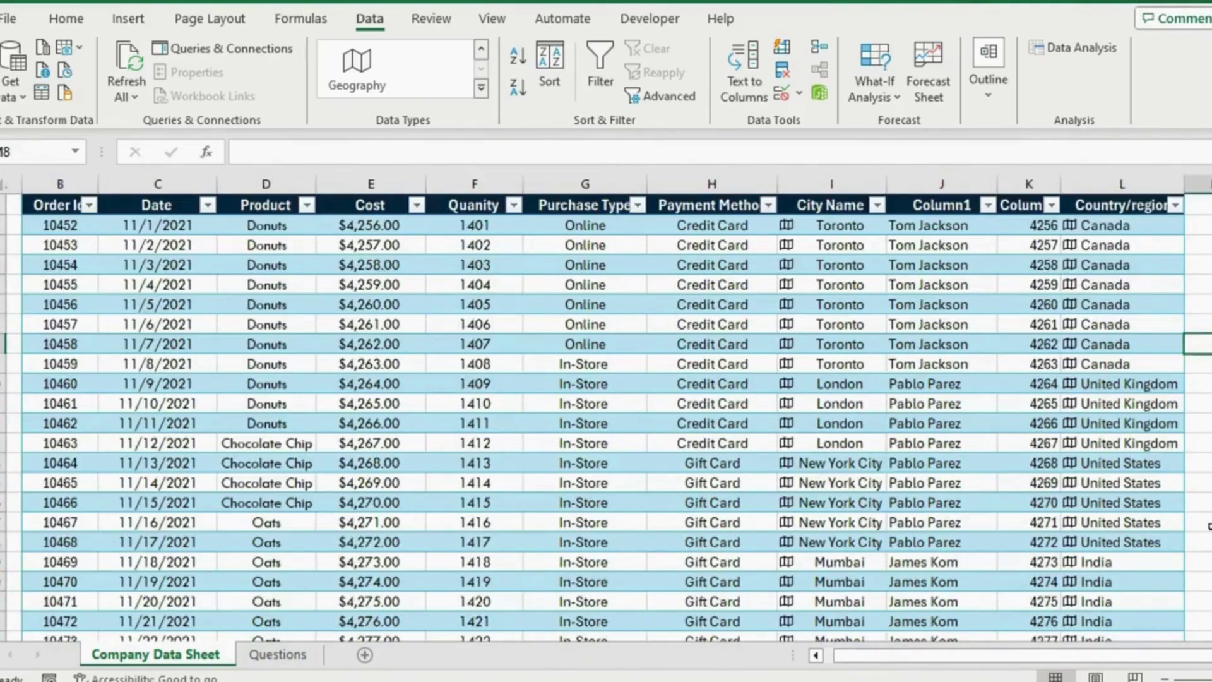
key(Right)
key(Right)
key(Right)
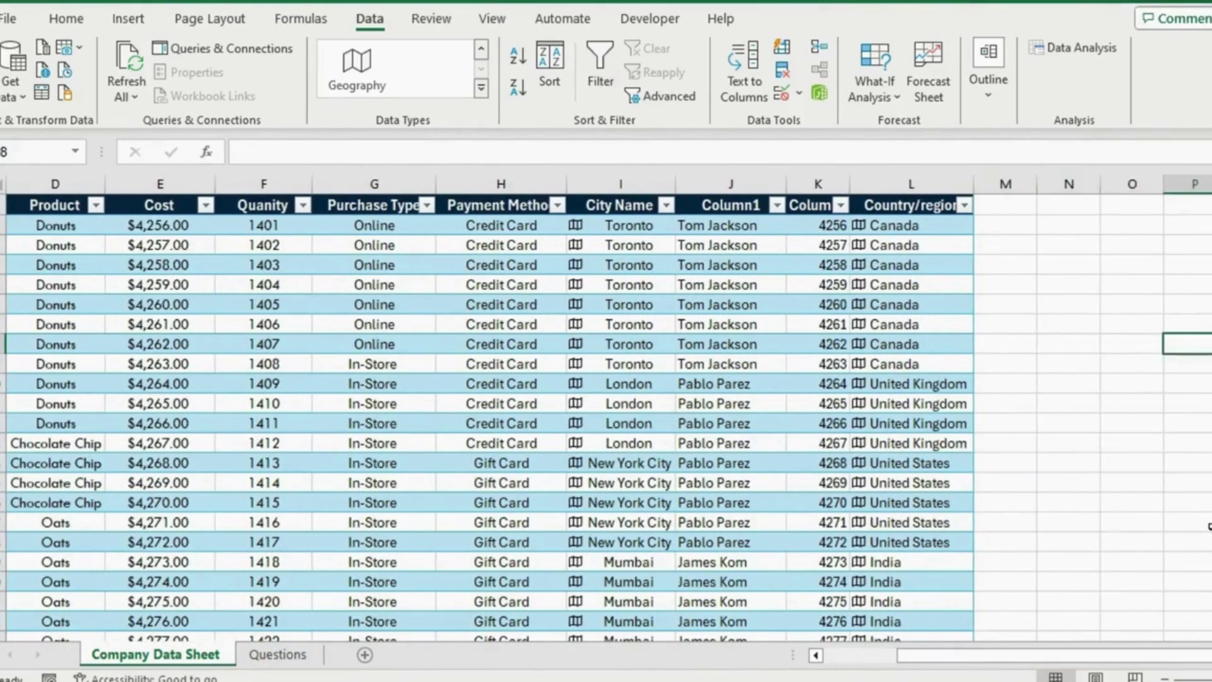
key(Left)
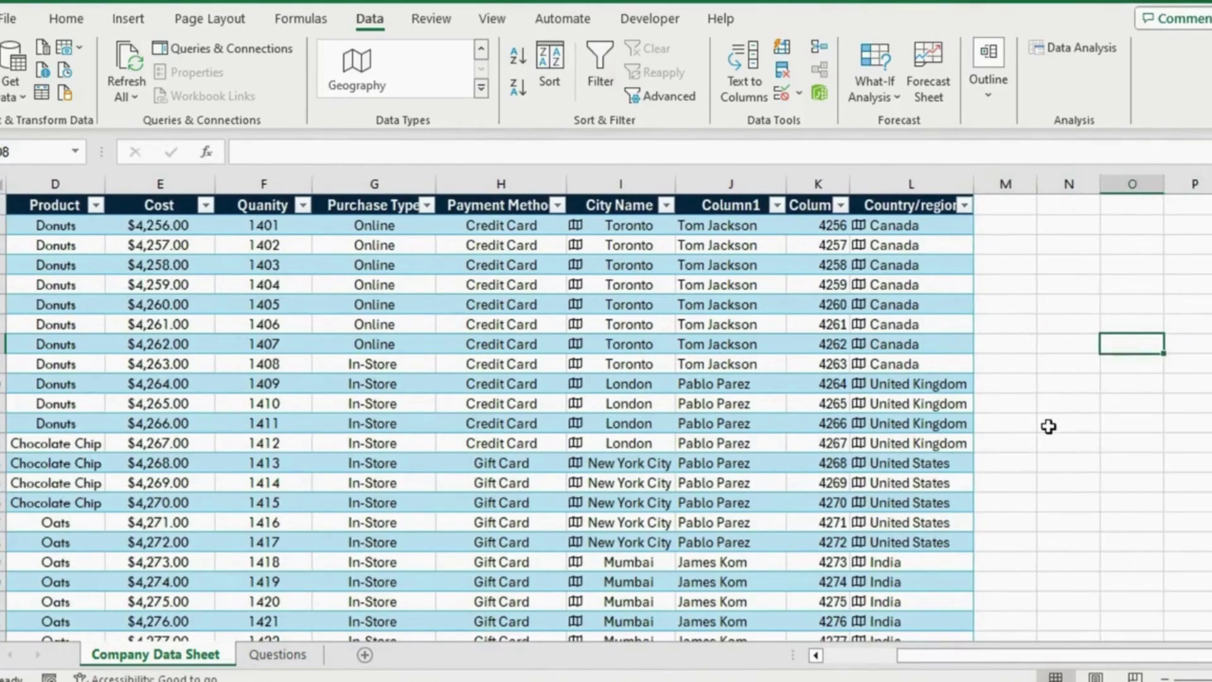
key(Left)
key(Left)
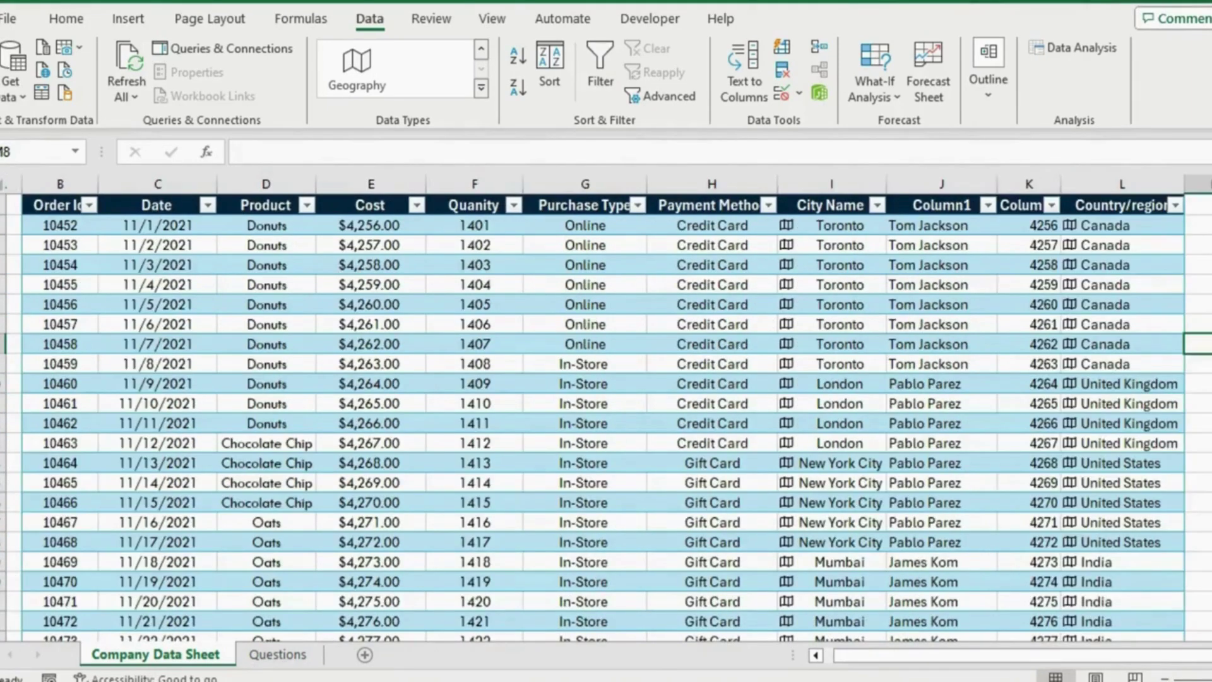
key(Right)
key(Right)
key(Right)
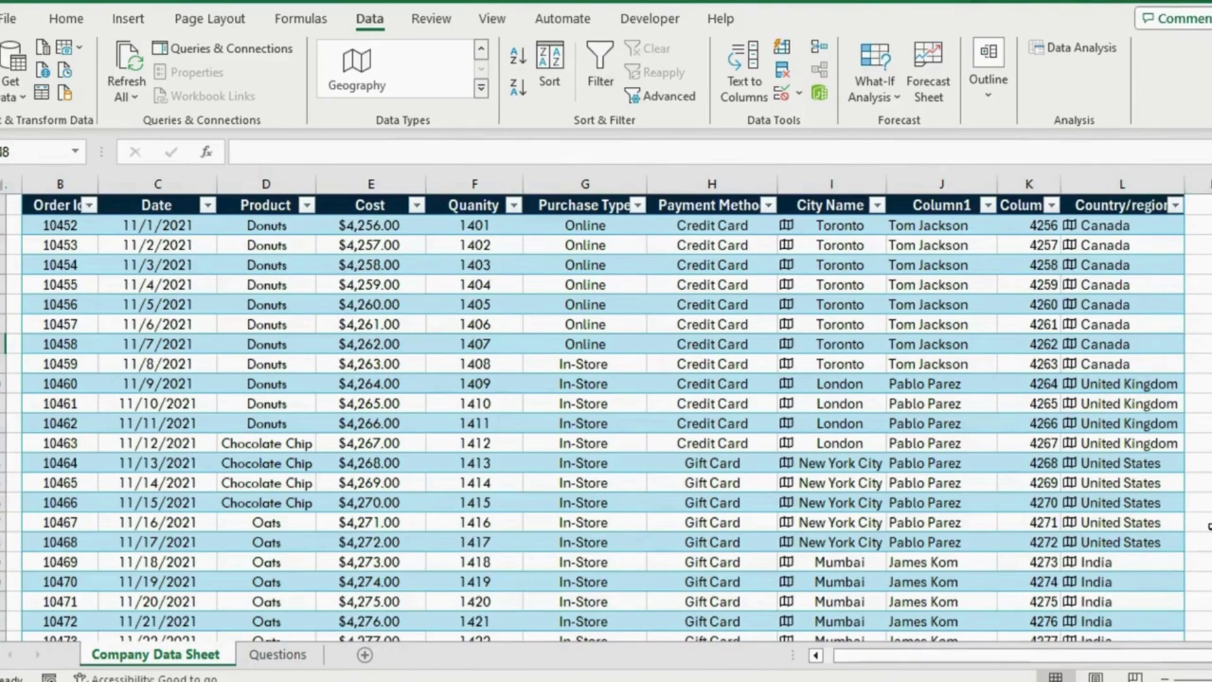
key(Left)
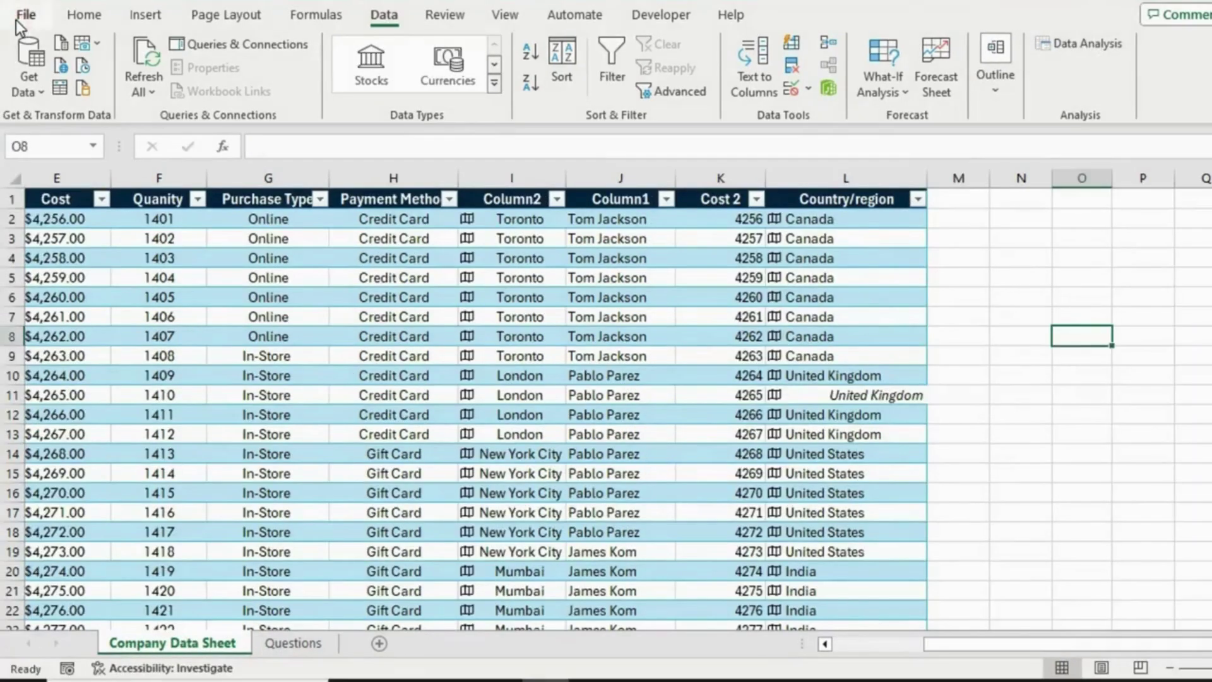
- Enable the Analysis ToolPak add-in from Excel Options > Add-ins
click(9, 18)
click(55, 606)
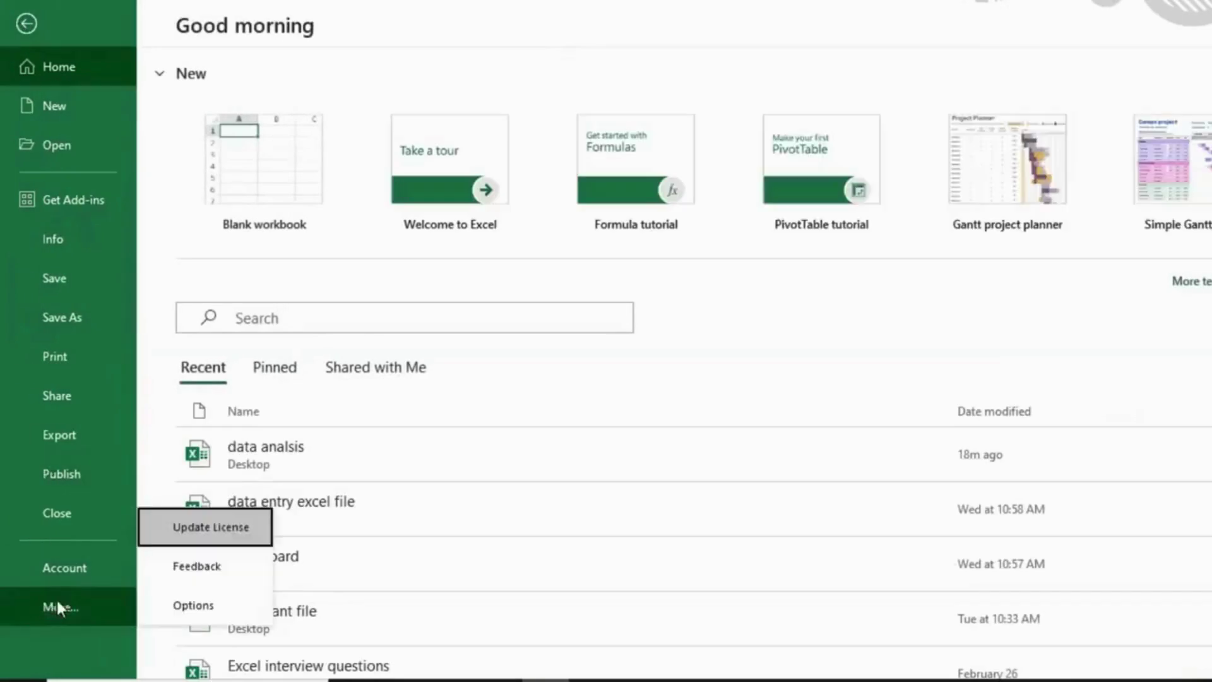
click(226, 602)
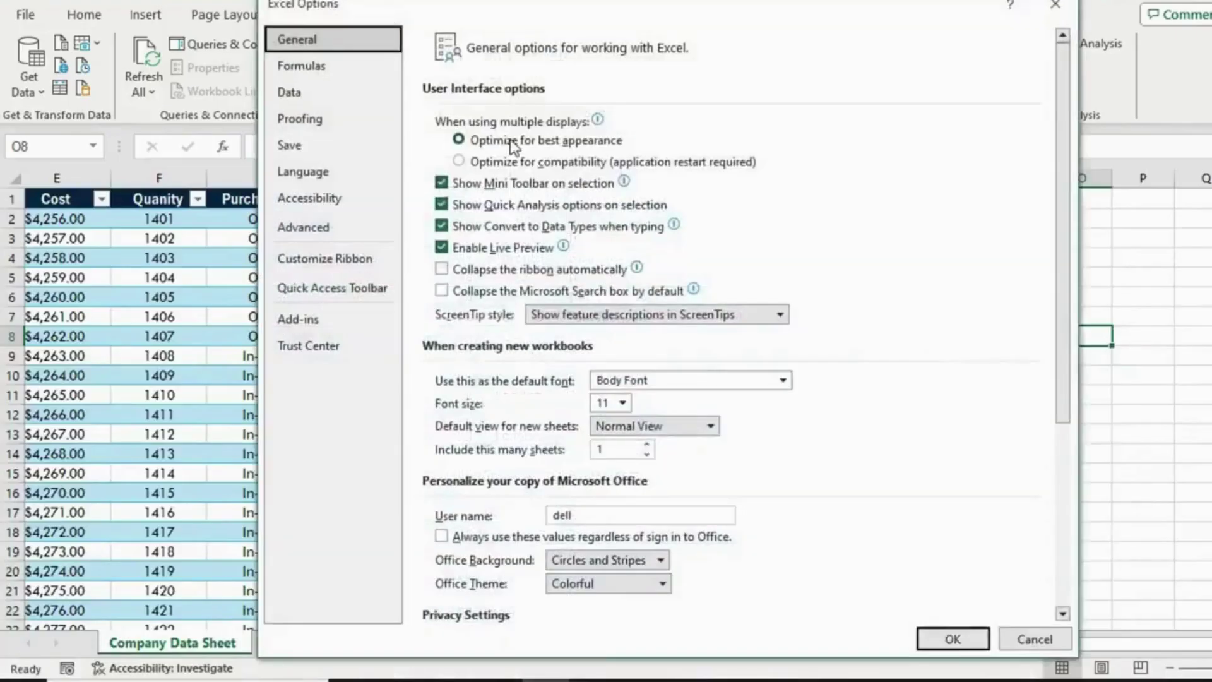
click(361, 324)
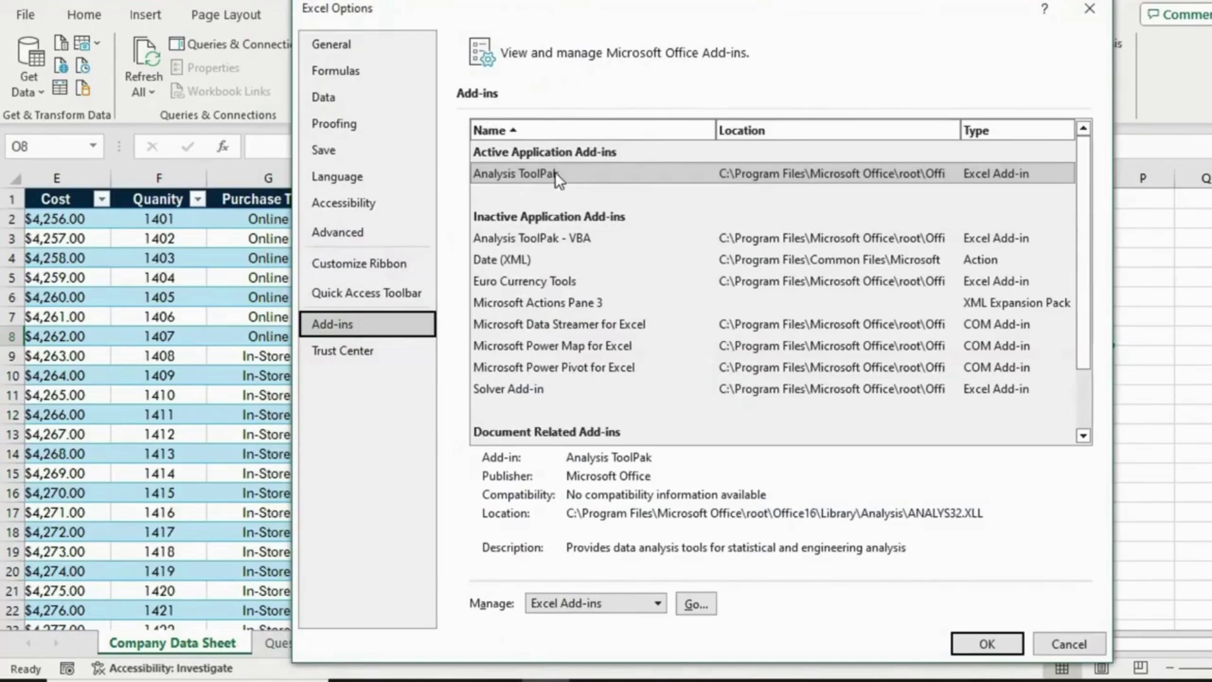
click(631, 183)
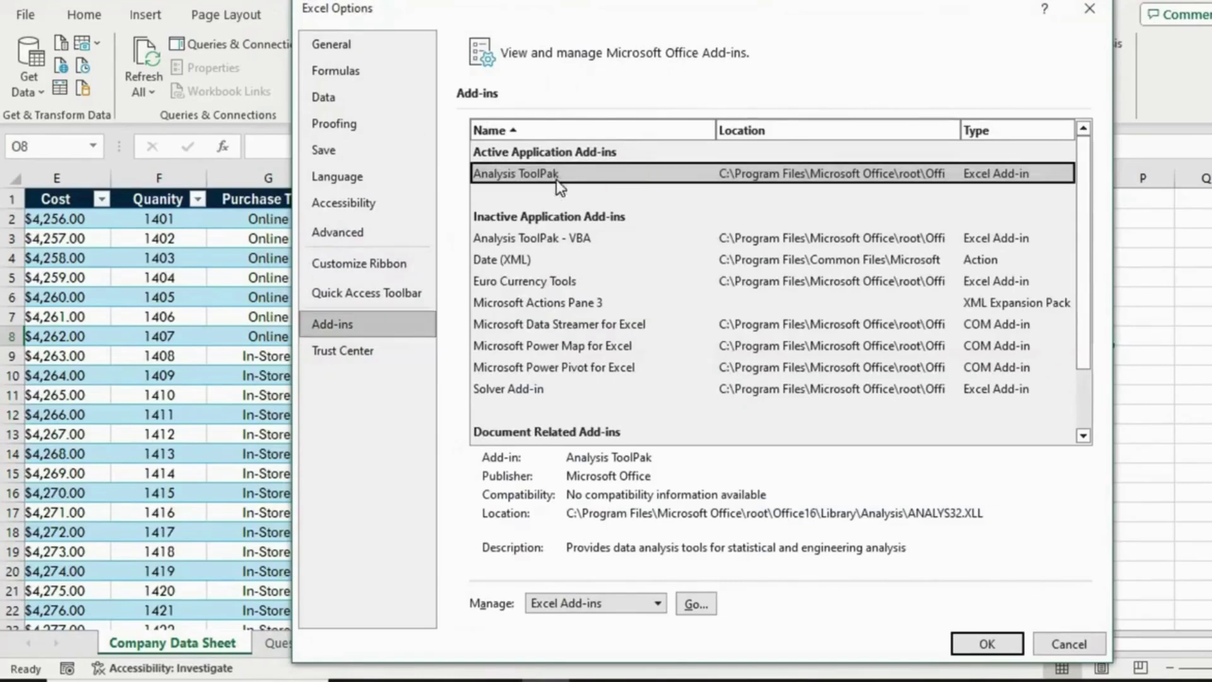
click(696, 604)
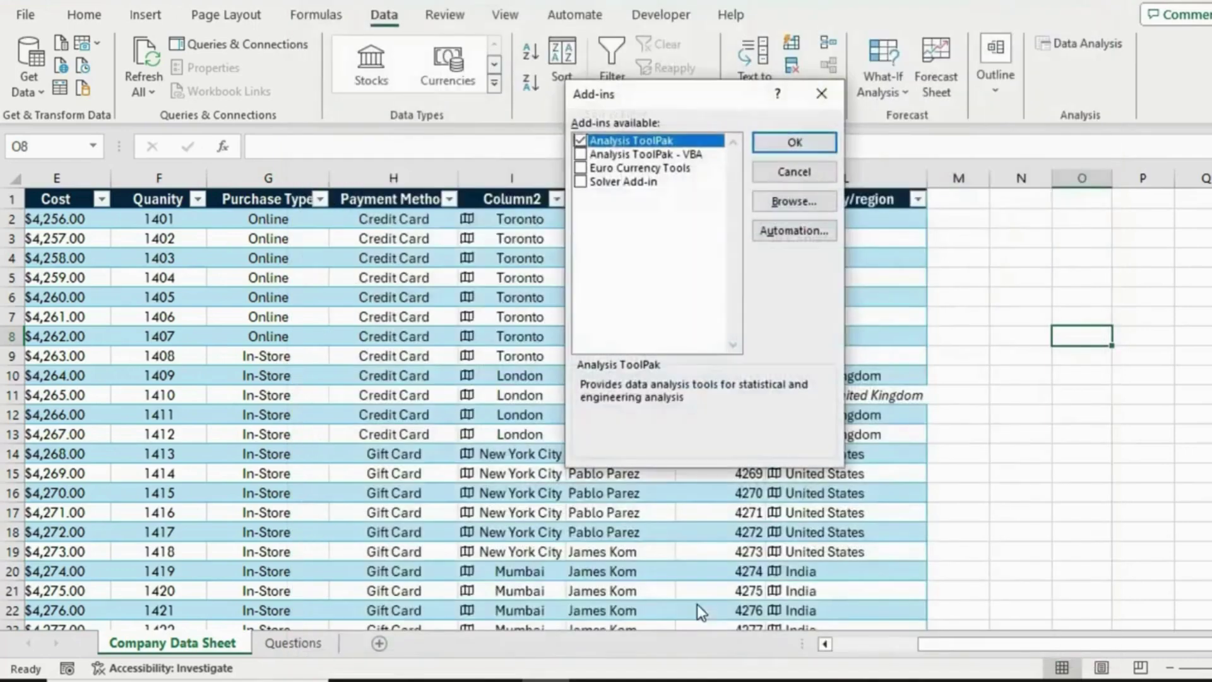
click(796, 144)
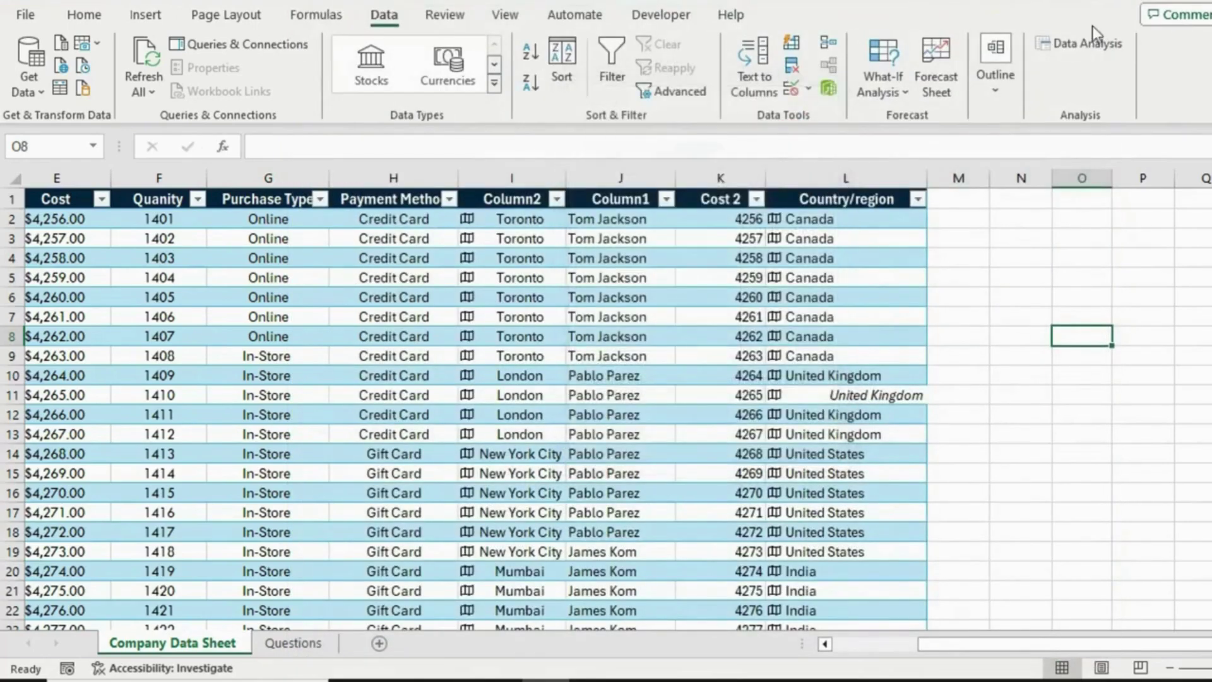
- Run Descriptive Statistics on K2:K59 with summary statistics output to cell P6
click(1086, 60)
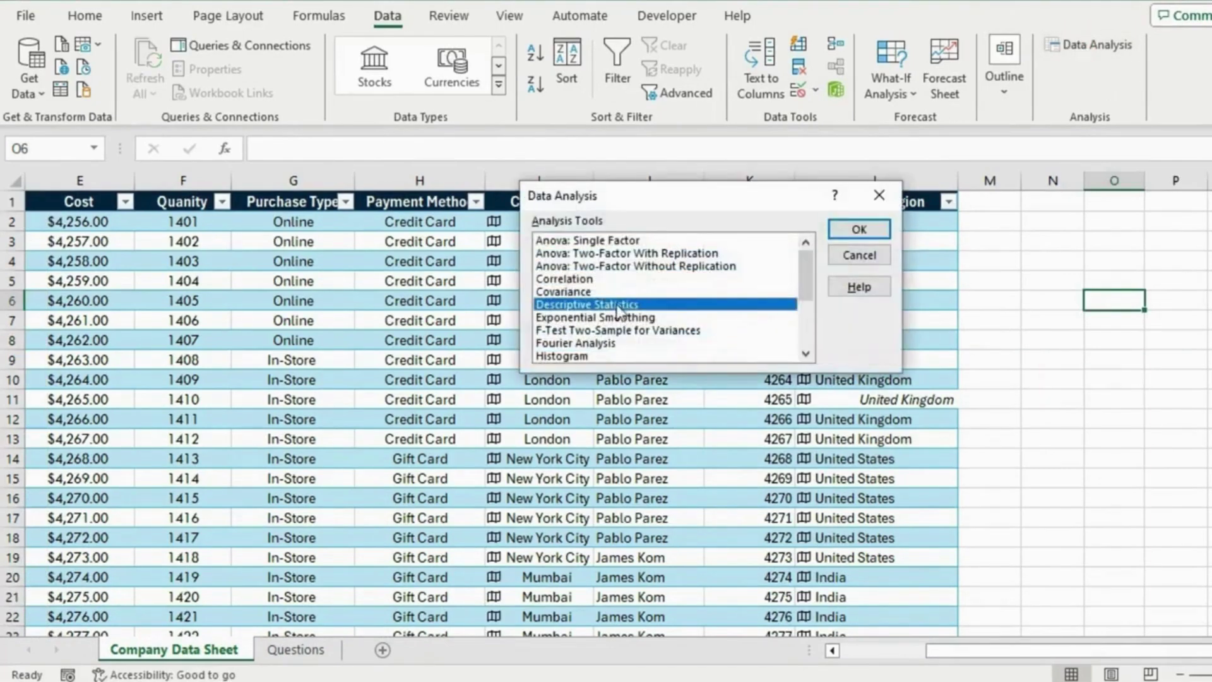
click(852, 221)
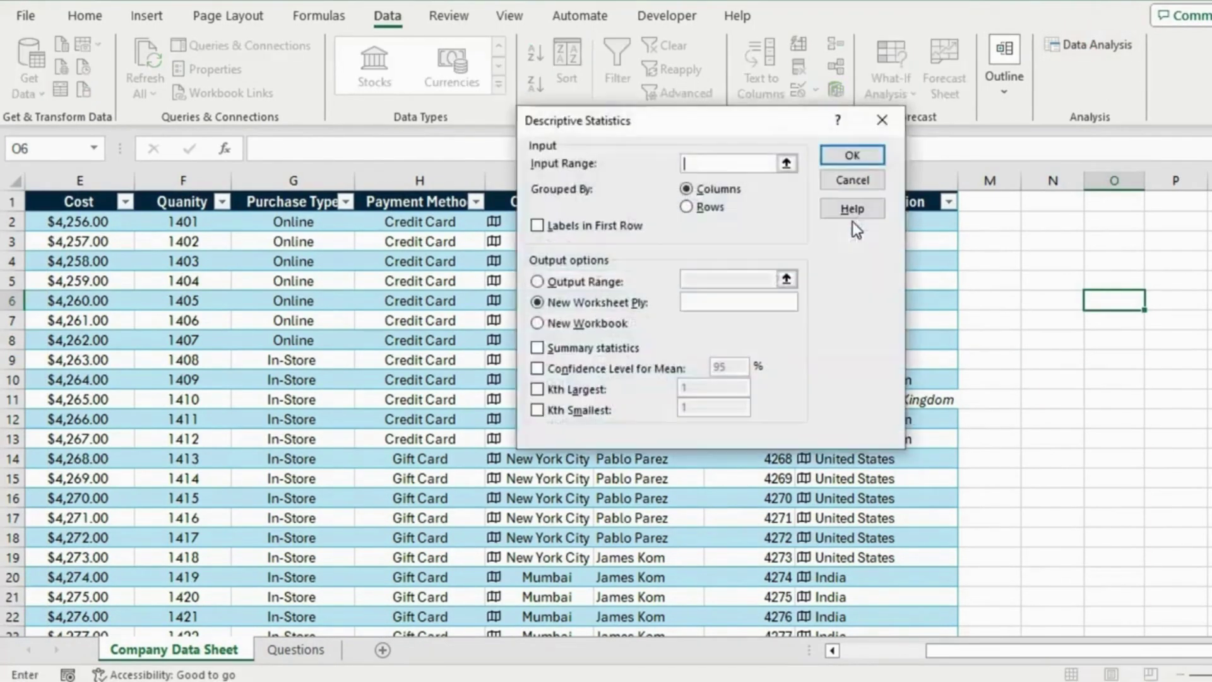
click(781, 165)
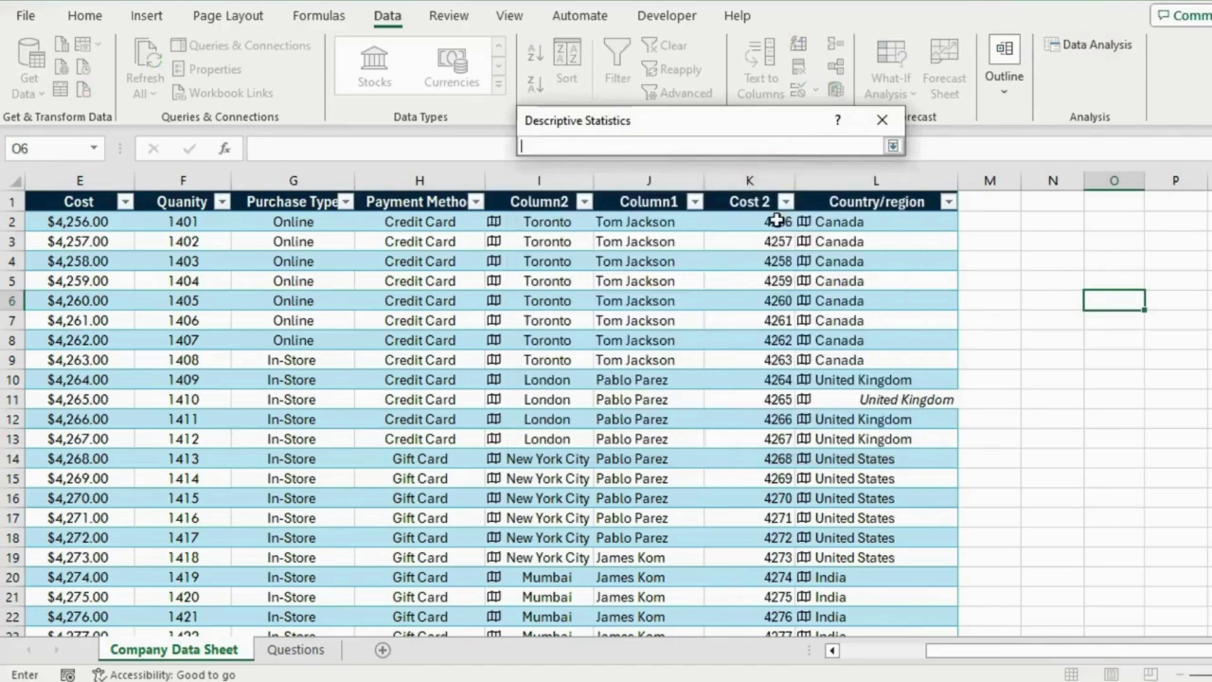
drag(776, 219, 747, 507)
click(891, 147)
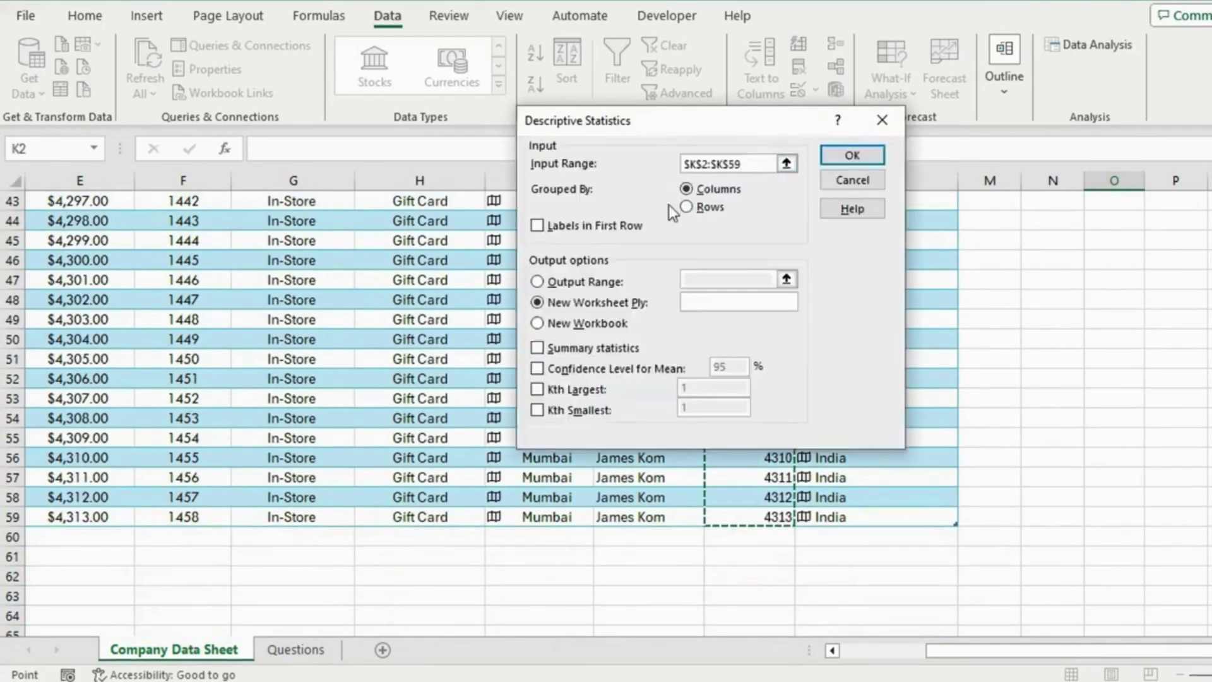
click(537, 347)
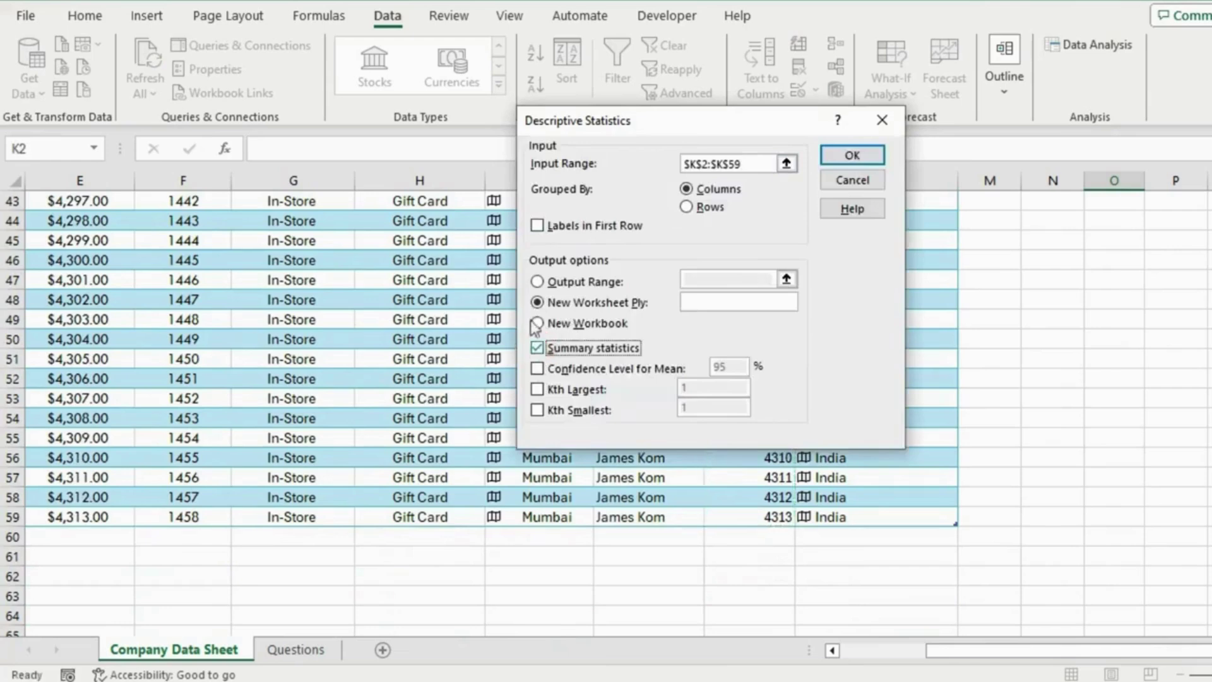
click(537, 282)
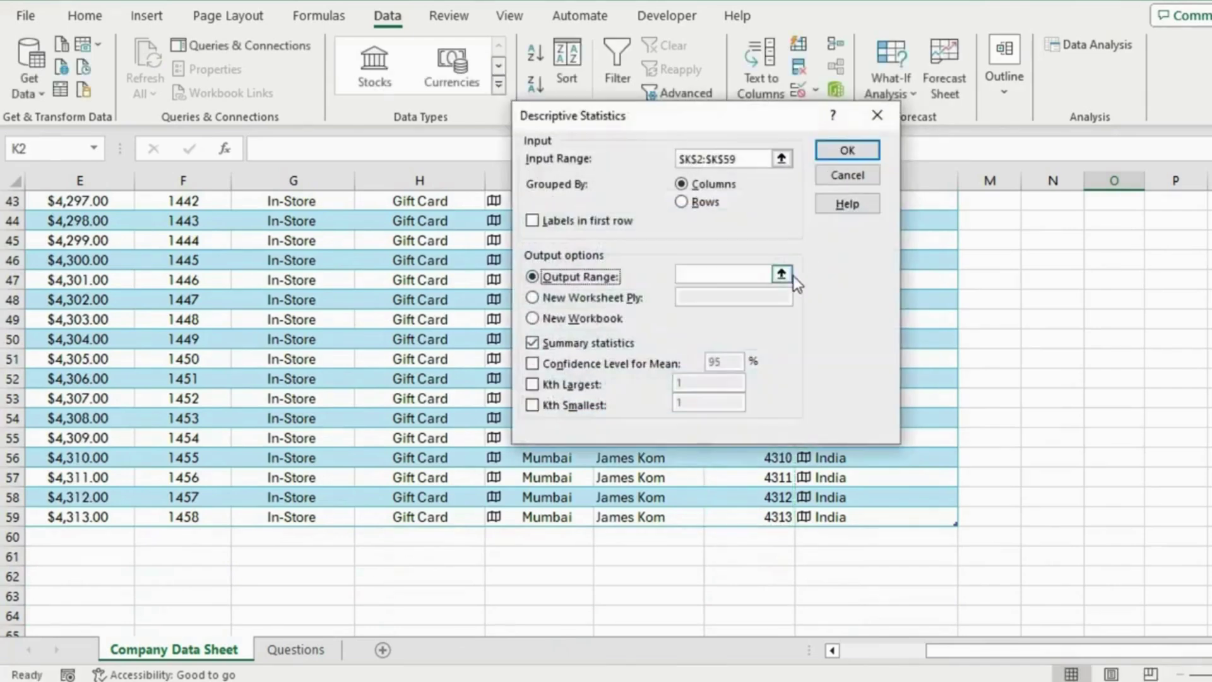
click(789, 275)
scroll(1138, 284, up, 14)
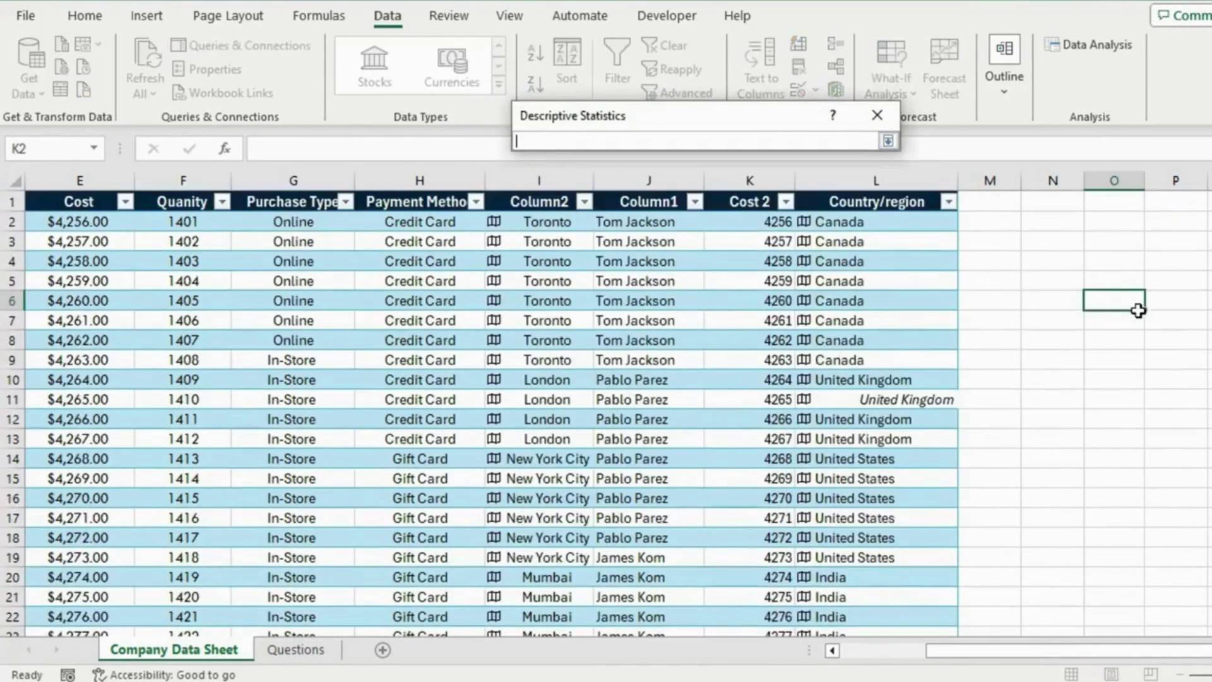
click(1168, 300)
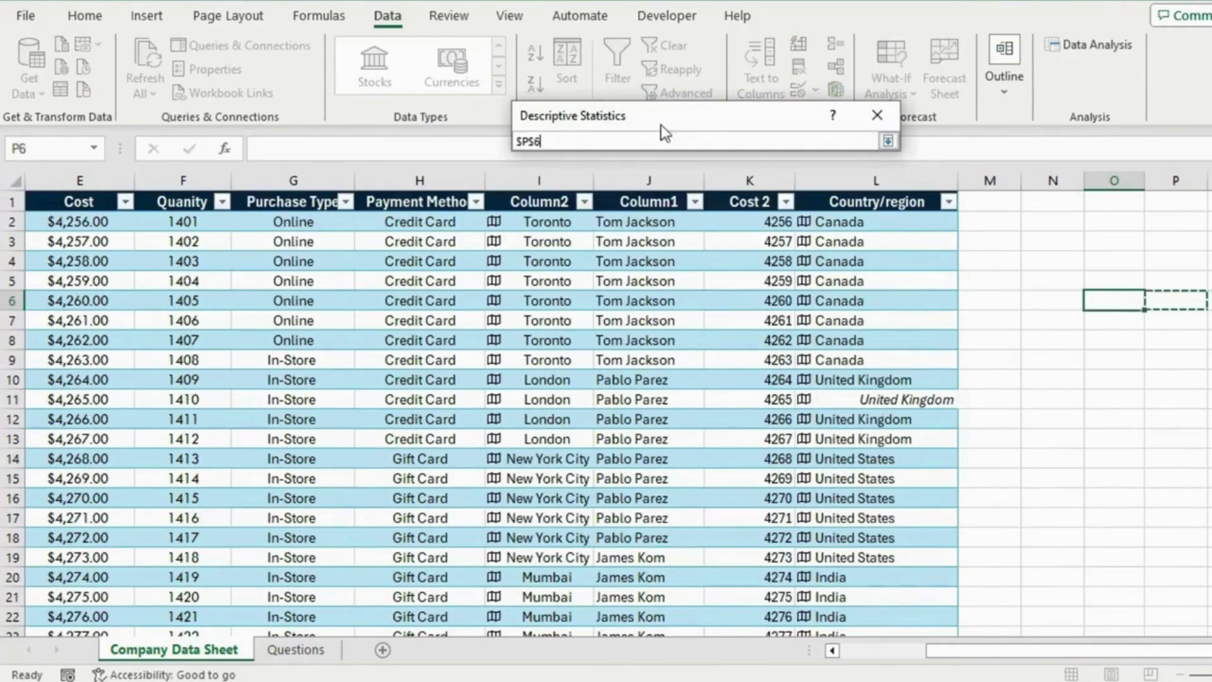
click(888, 140)
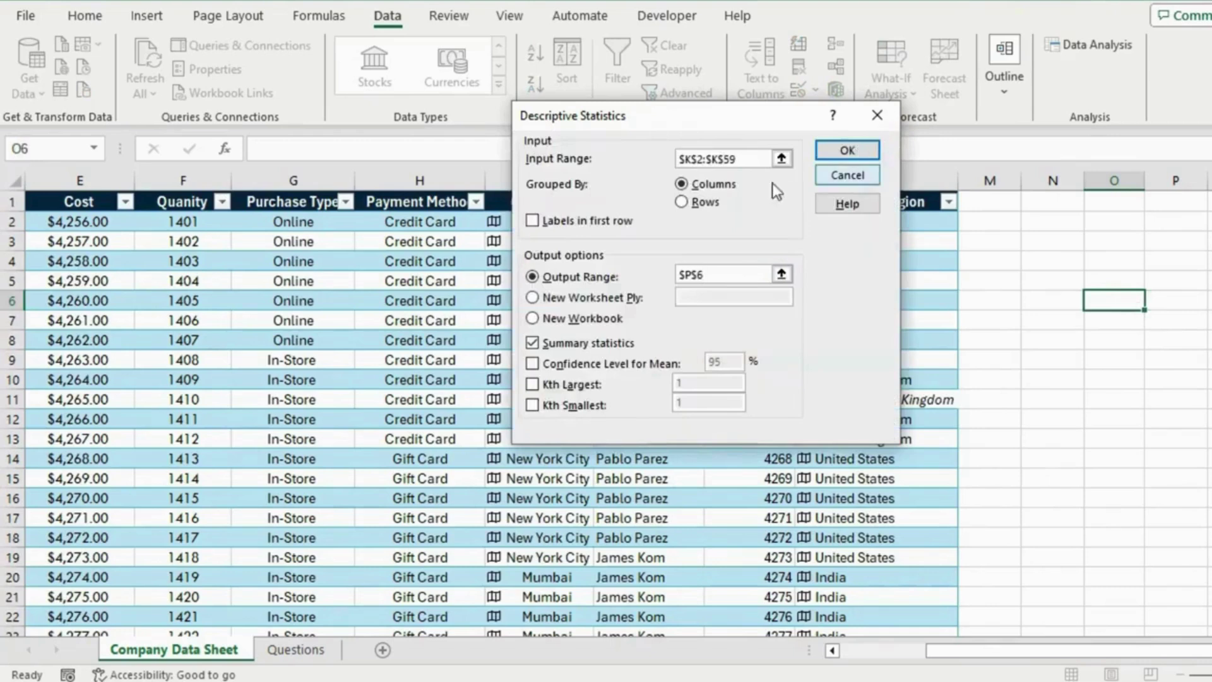
click(845, 152)
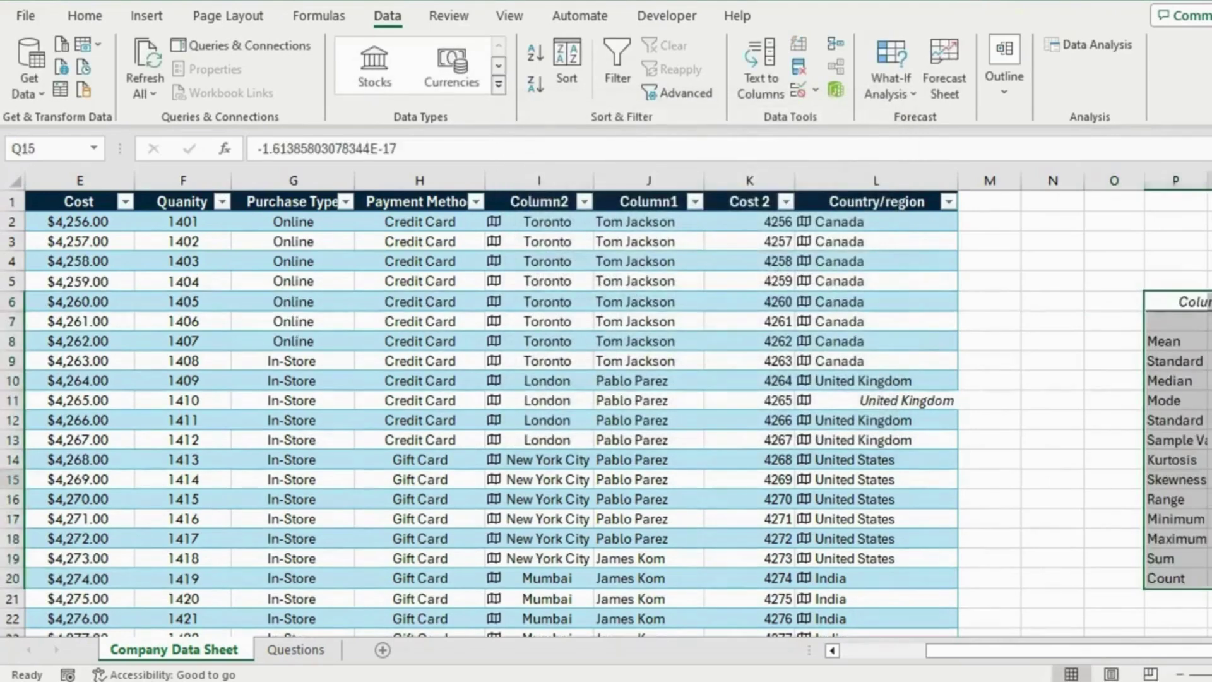
drag(1153, 650, 1199, 647)
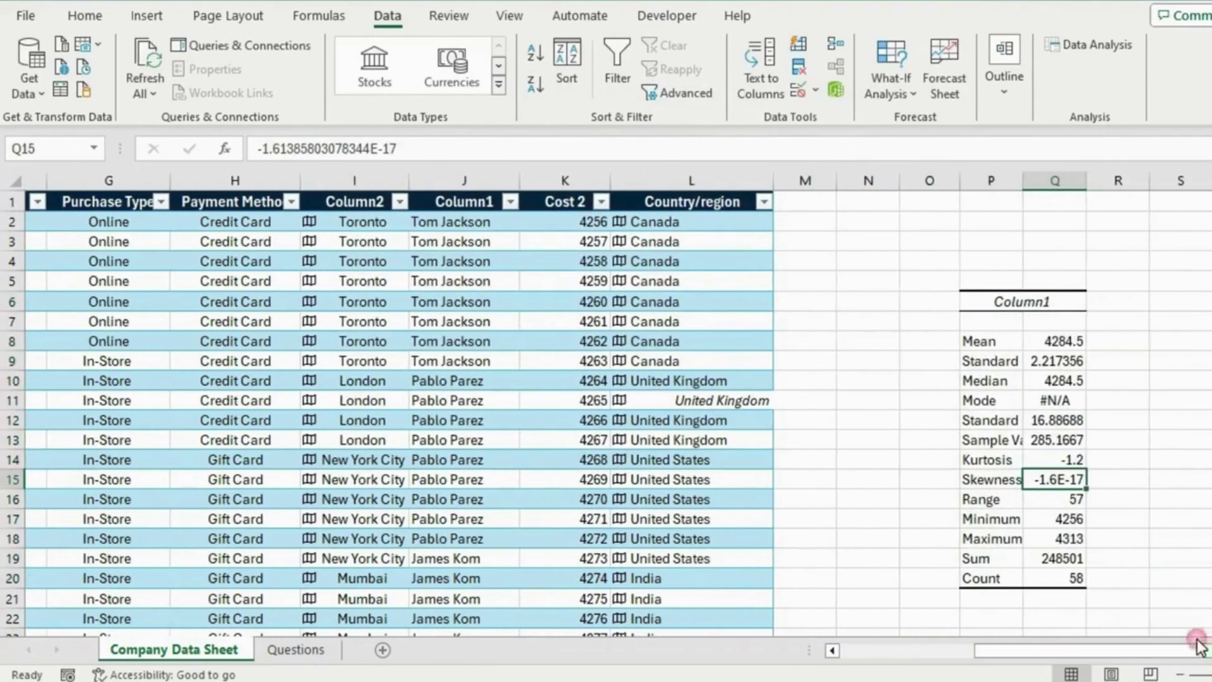
click(1007, 341)
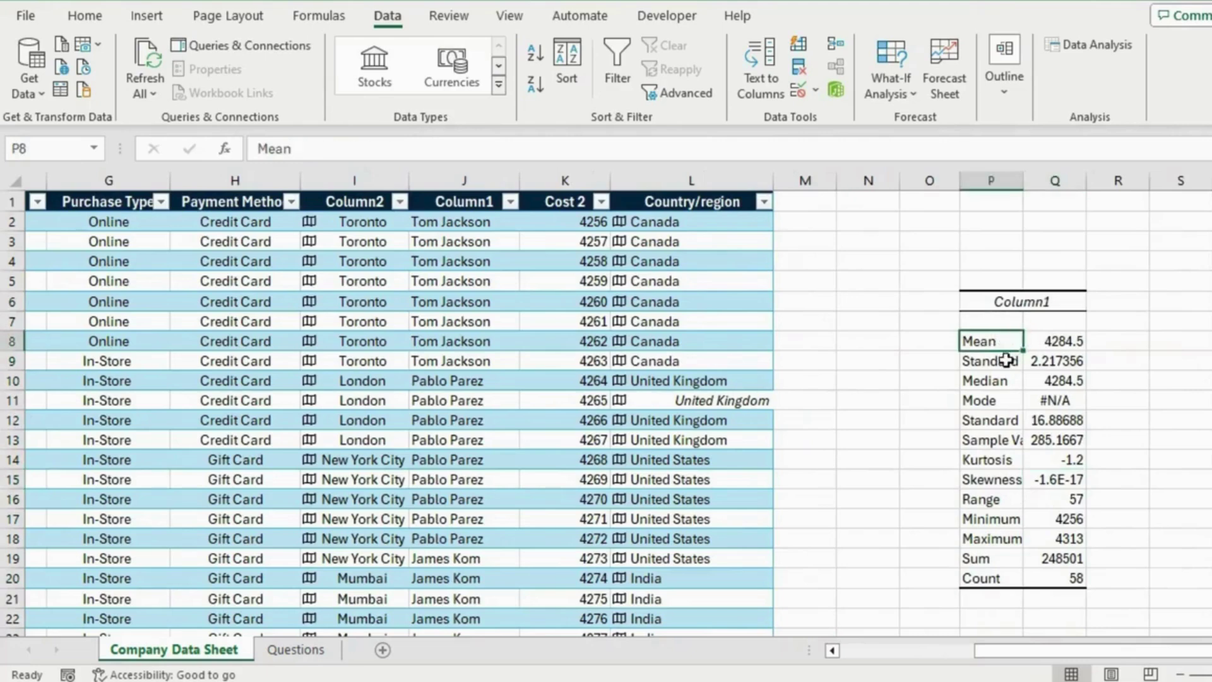
click(1007, 361)
click(1004, 381)
click(992, 416)
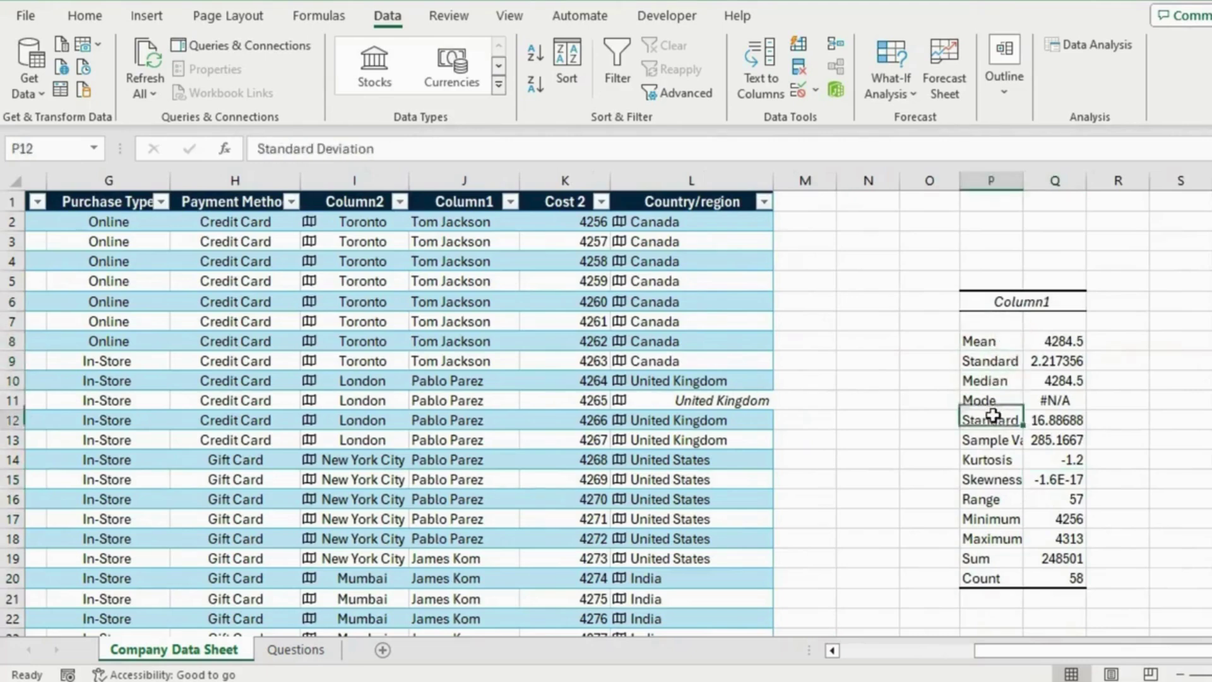
click(1000, 521)
click(996, 538)
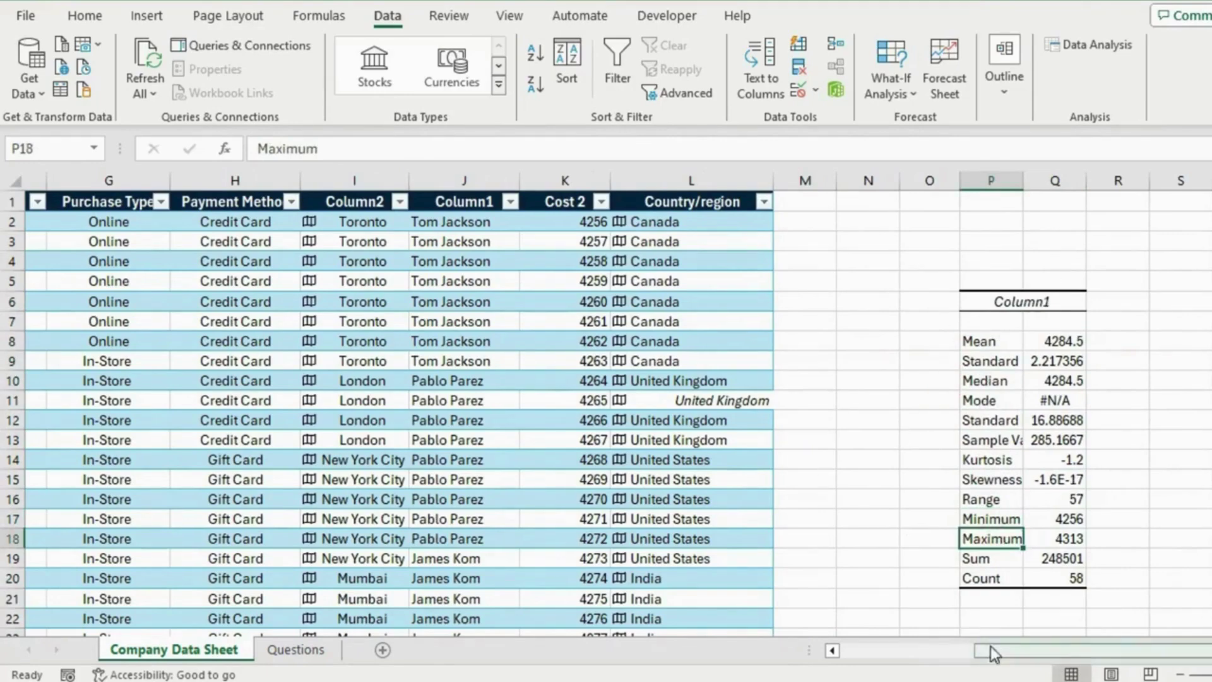
drag(993, 653, 934, 652)
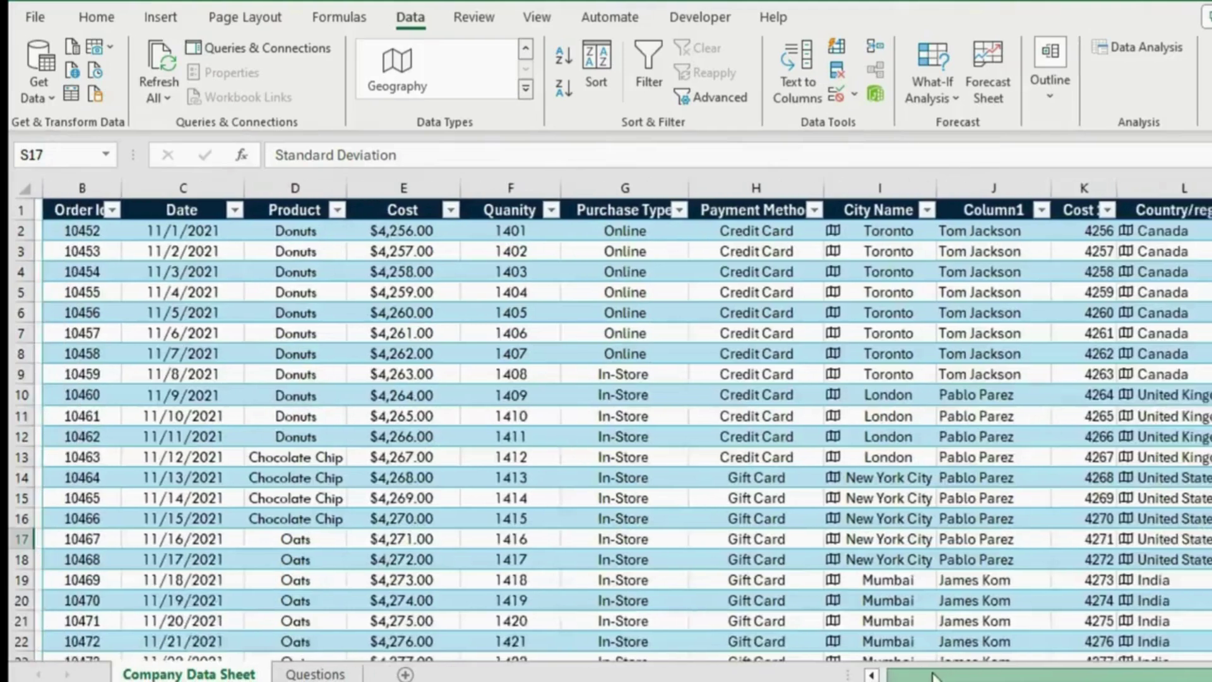
- Select the Cost values from E2 down and insert a Box and Whisker chart
scroll(799, 644, left, 1)
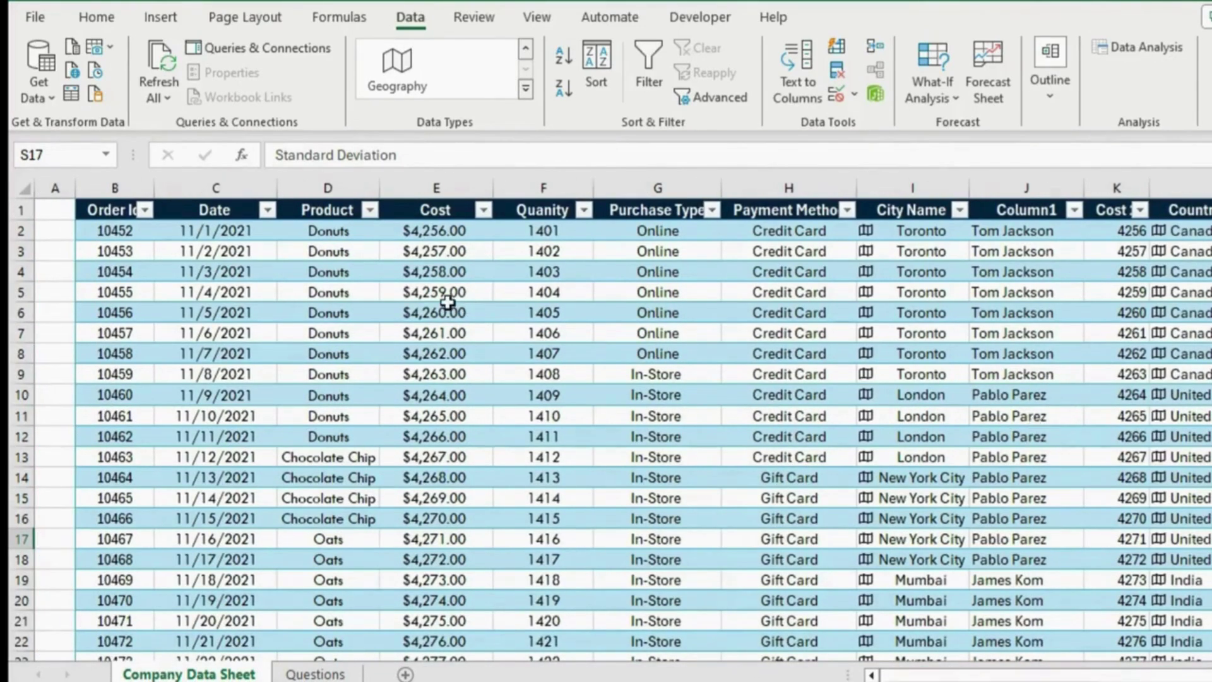
click(448, 303)
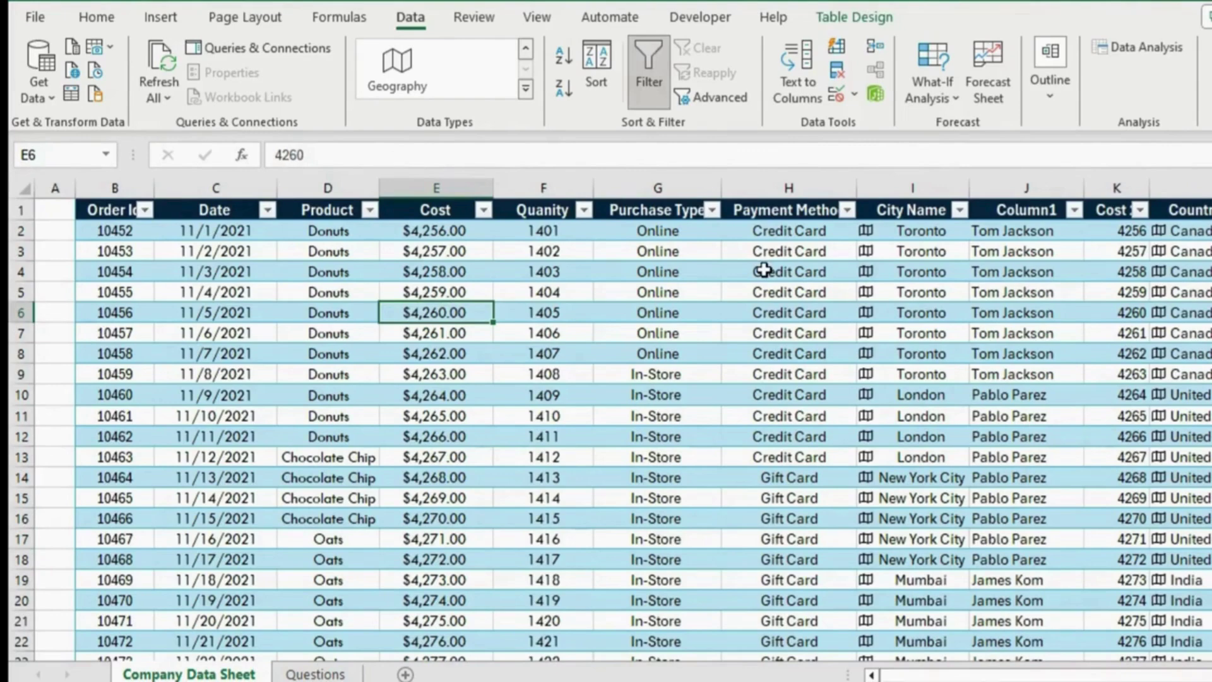
click(151, 20)
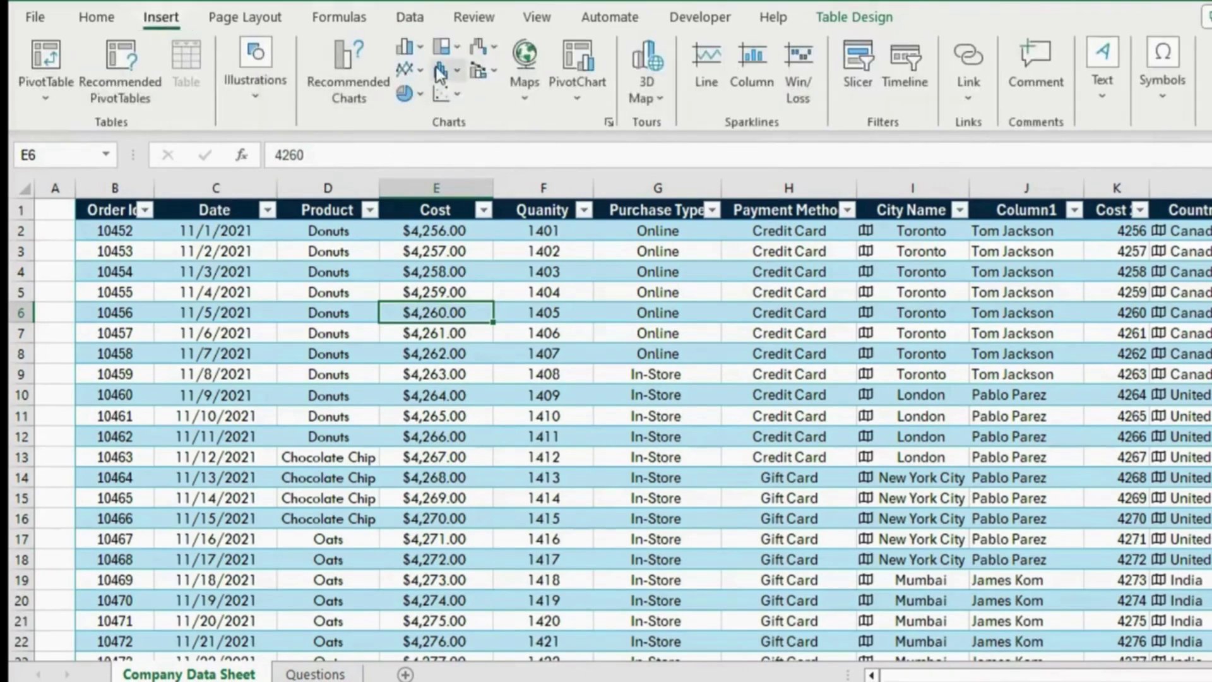
click(454, 234)
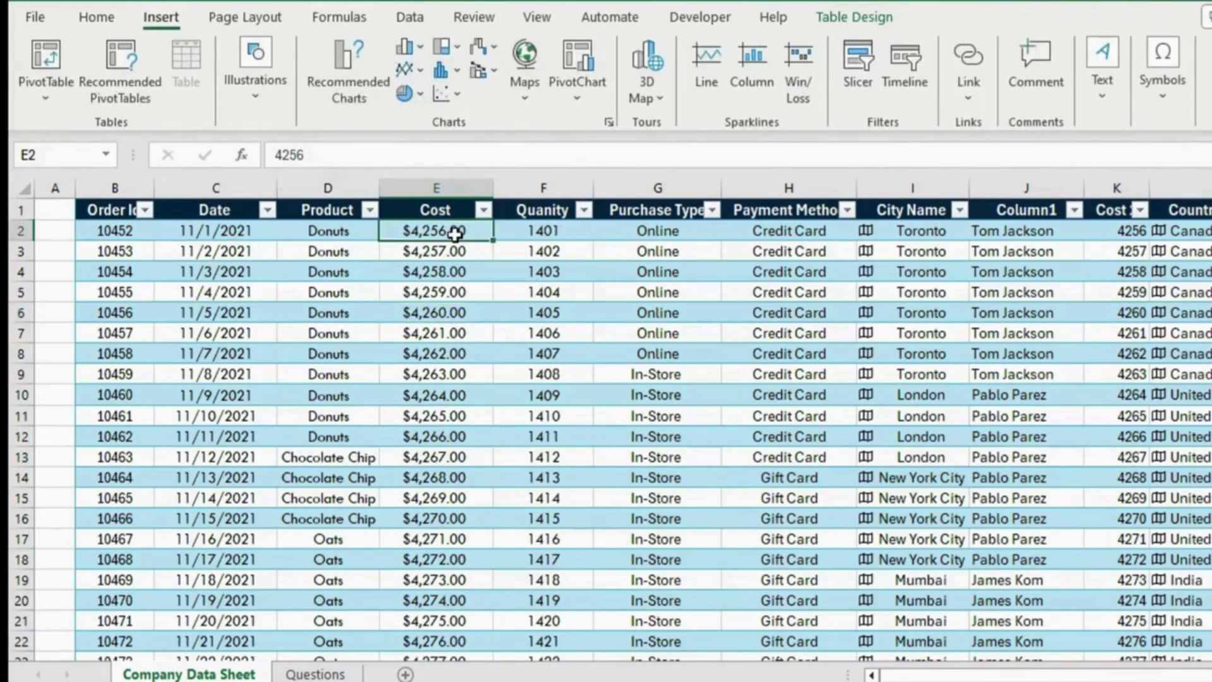
key(ctrl+shift+Down)
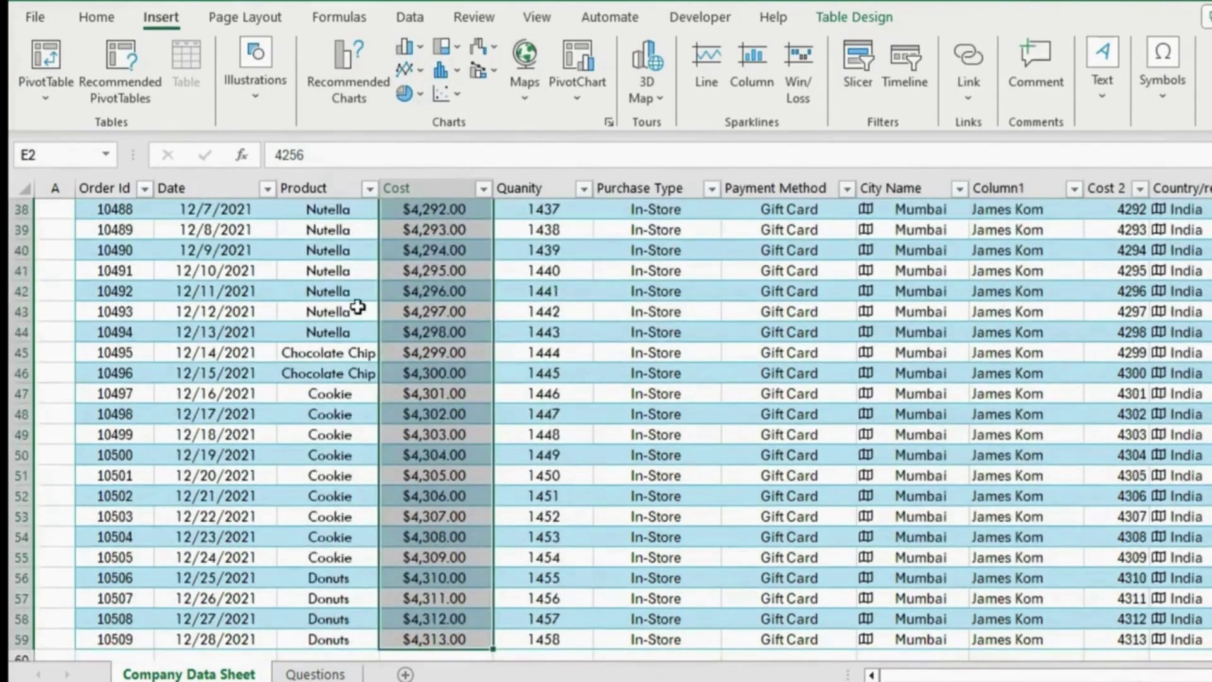
click(458, 72)
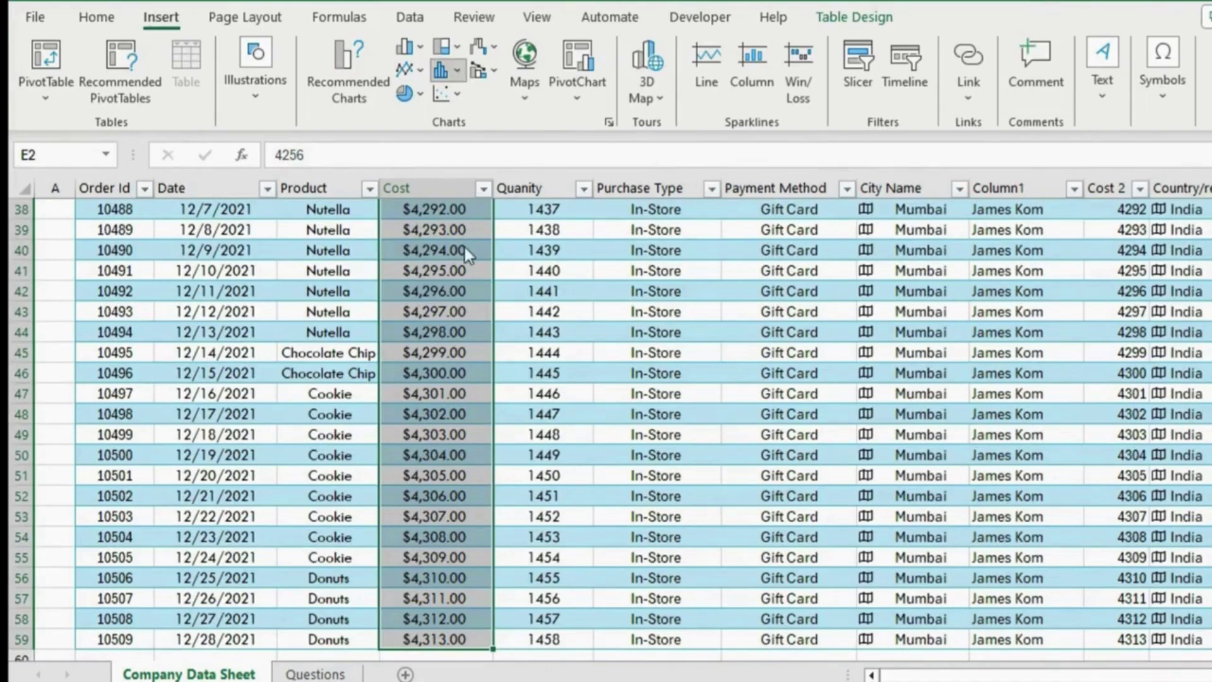
click(465, 245)
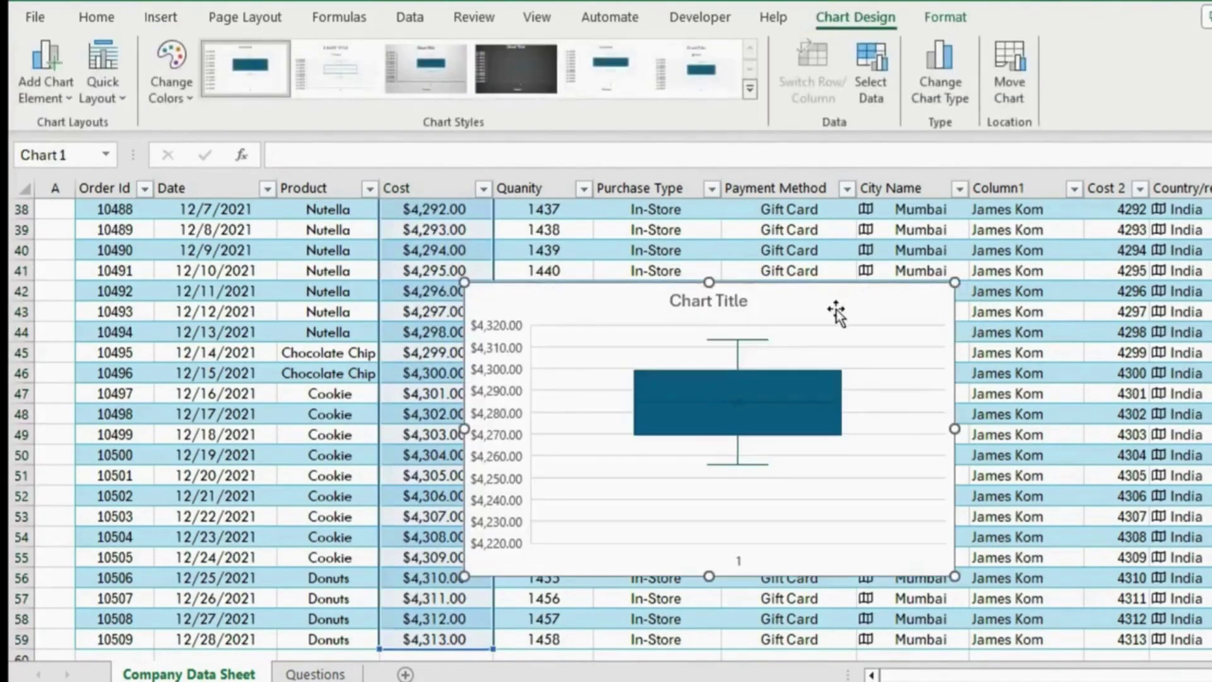
- Drag the box-and-whisker chart off the table into the empty columns on its right
drag(835, 311, 928, 223)
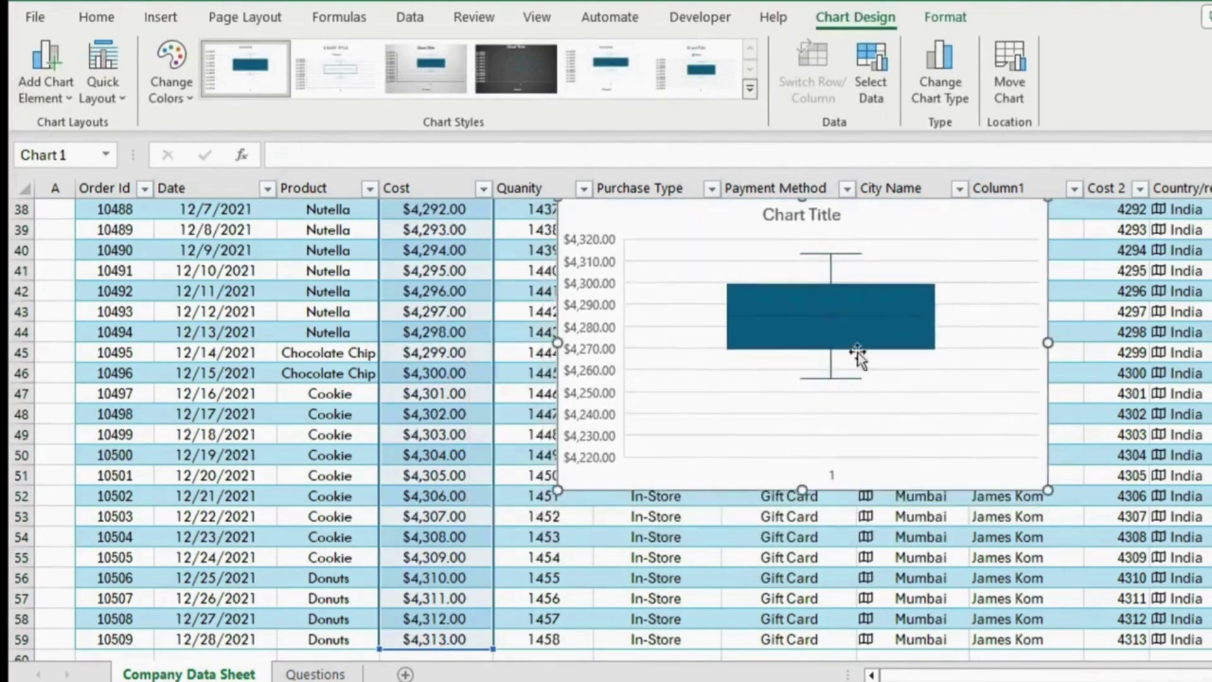
drag(997, 679, 1133, 680)
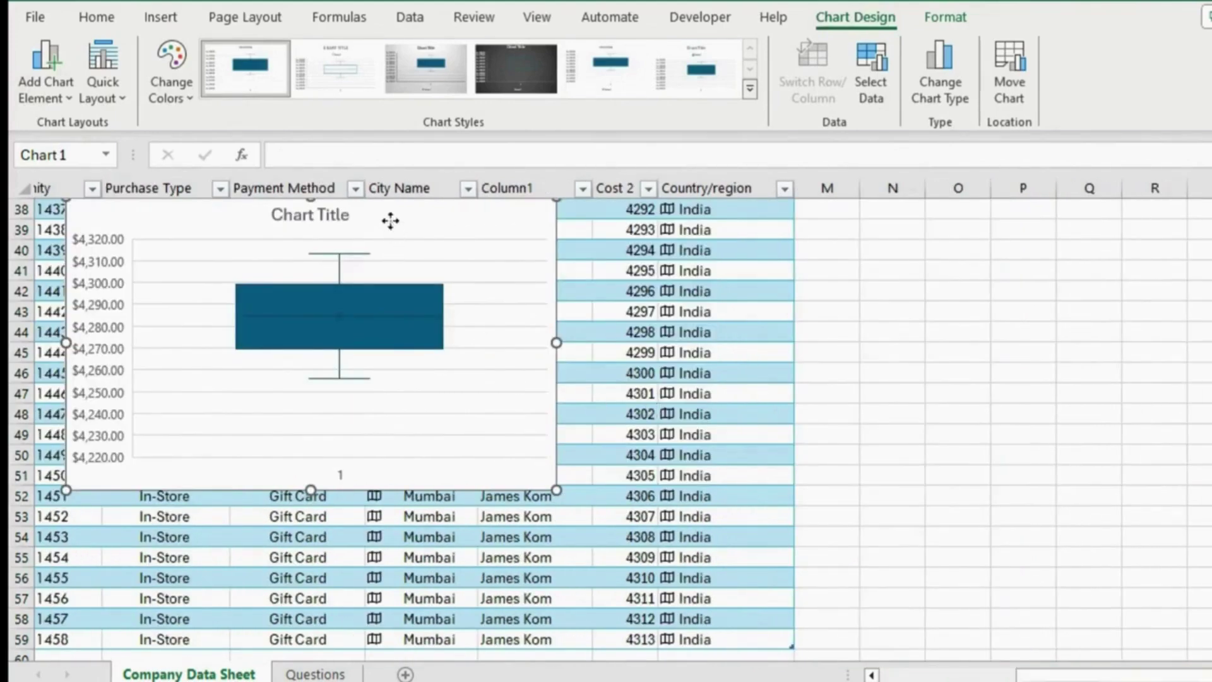
drag(392, 222, 1174, 262)
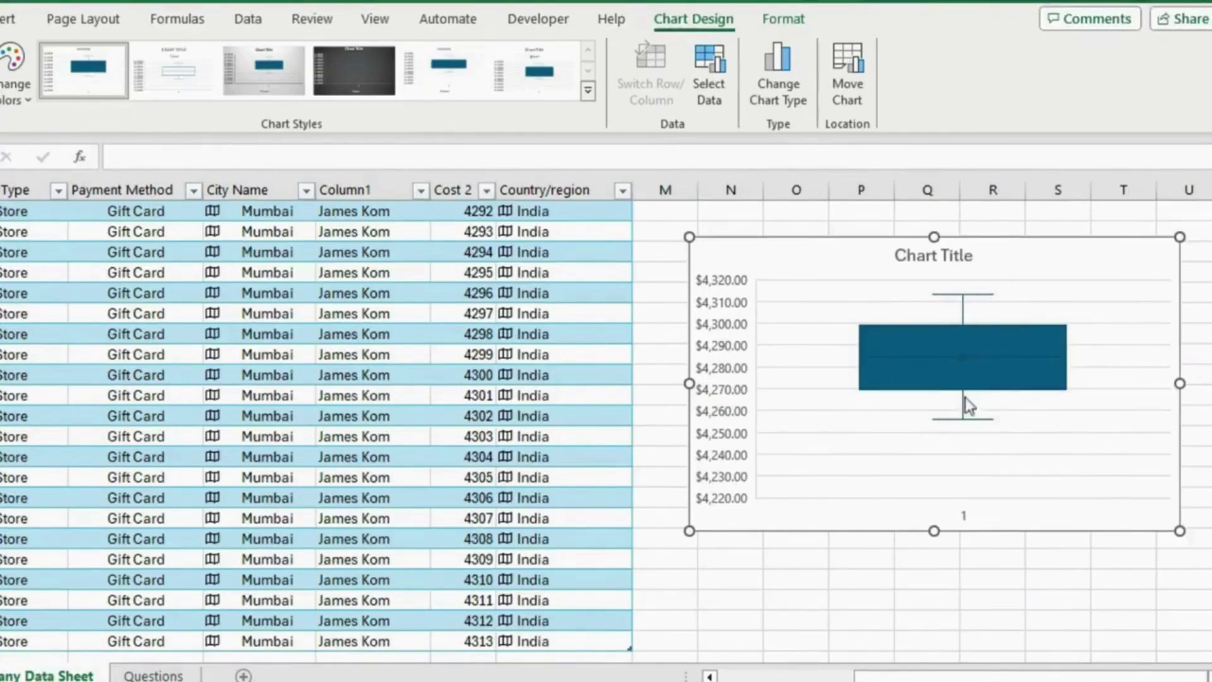
- Select the chart's box series, then its gridlines, then the whole chart area
click(954, 347)
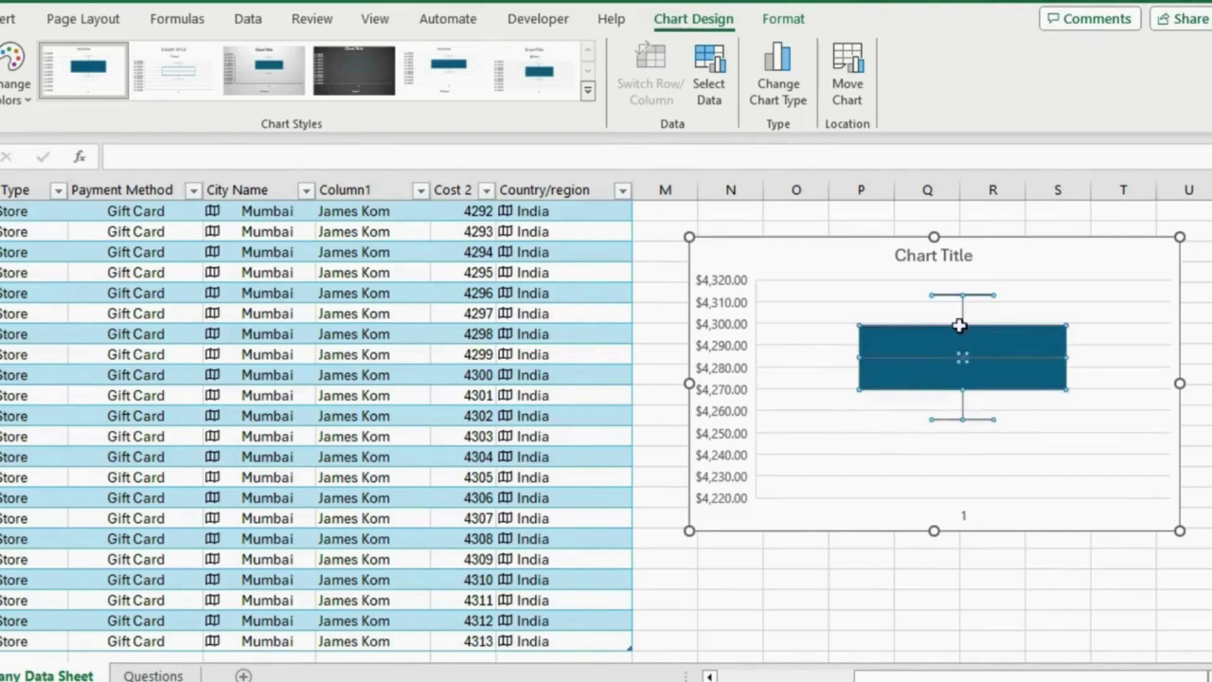
click(1002, 411)
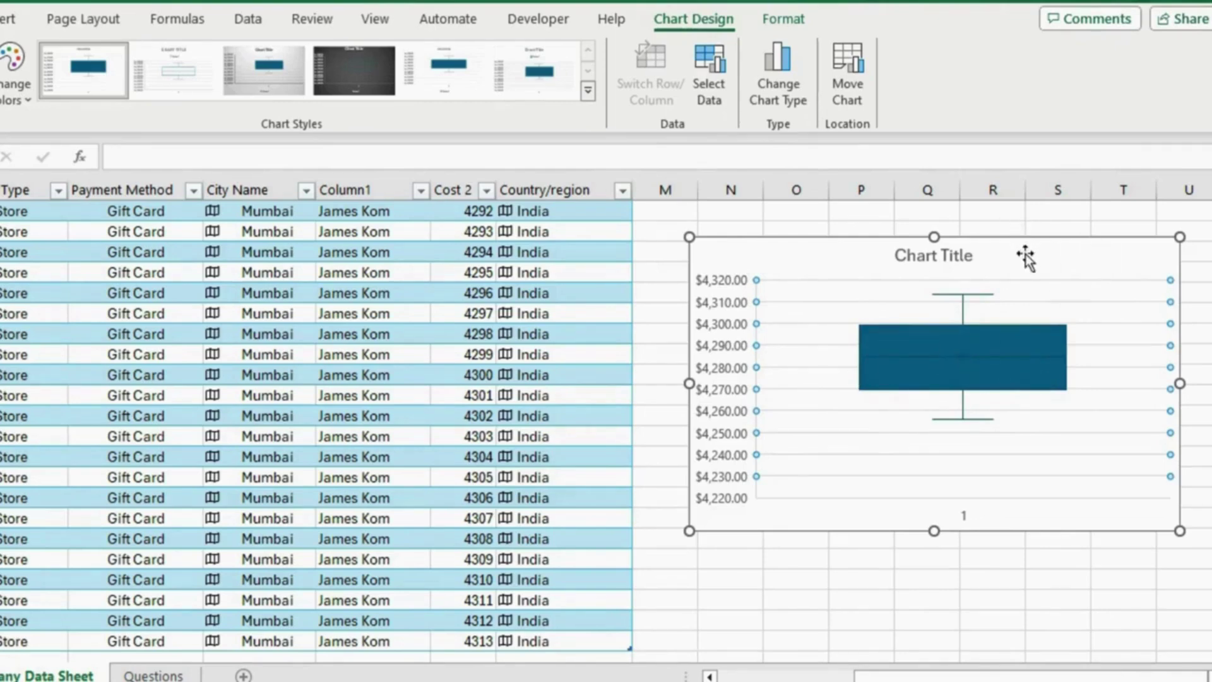
click(1092, 258)
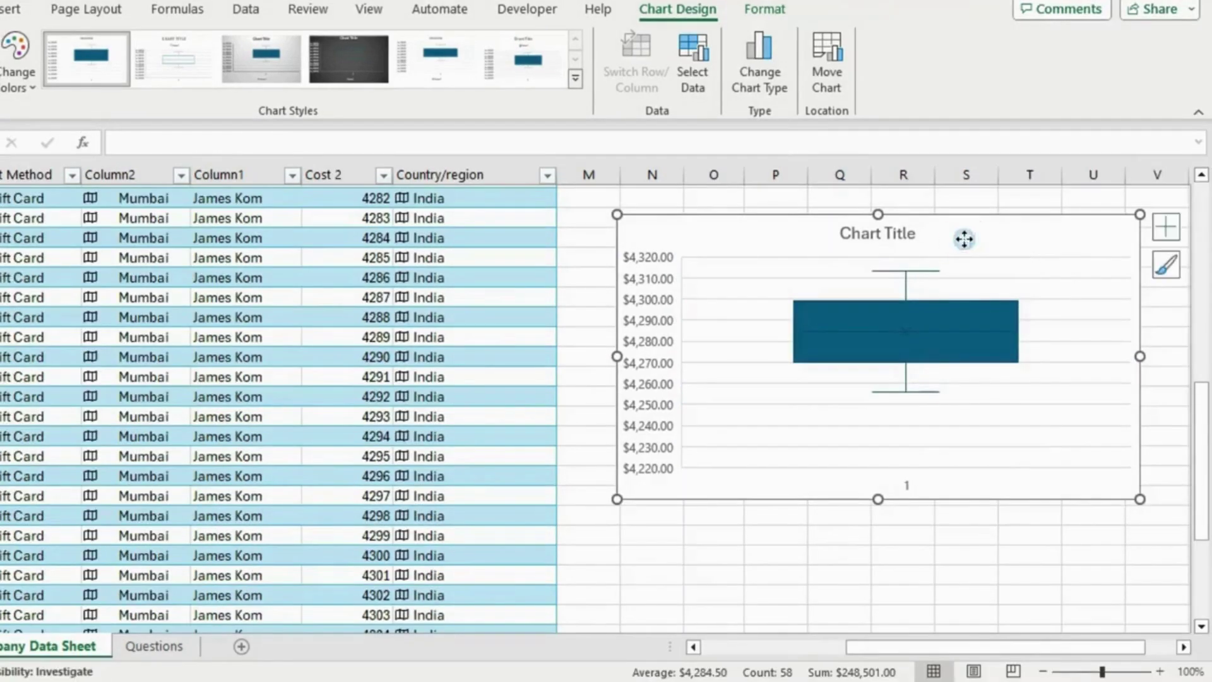
- Set the chart's horizontal axis labels to the Column1 names in J2:J59
right_click(1016, 263)
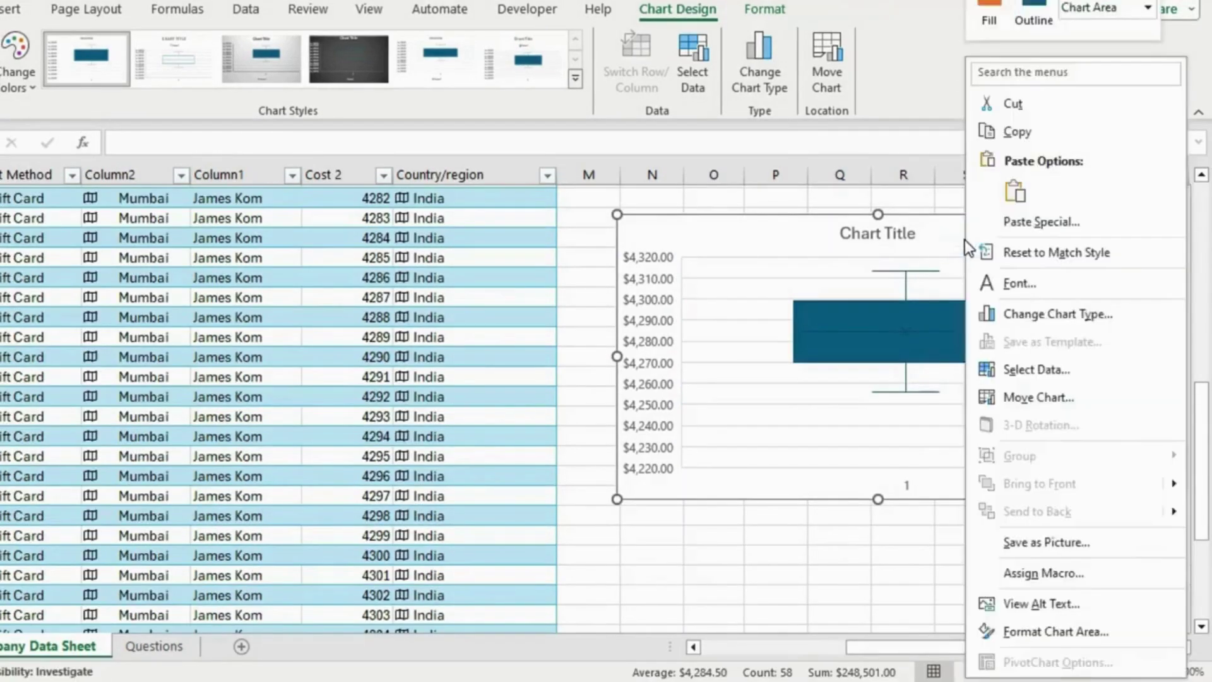
click(1036, 370)
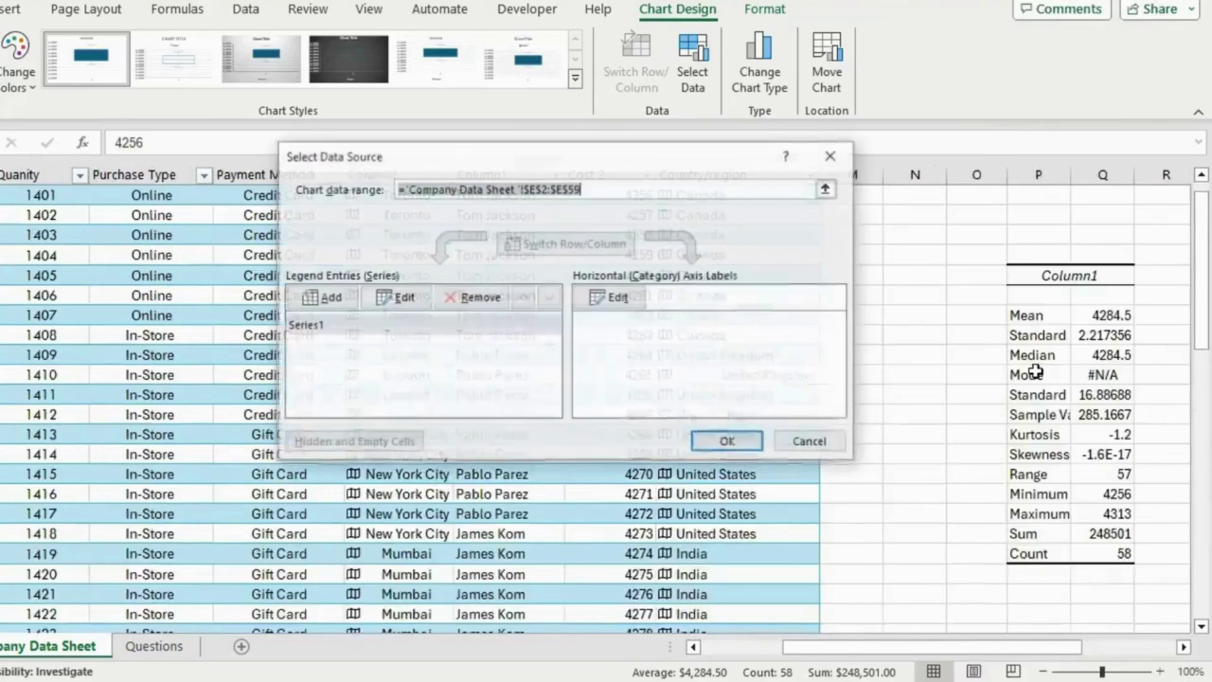
click(608, 300)
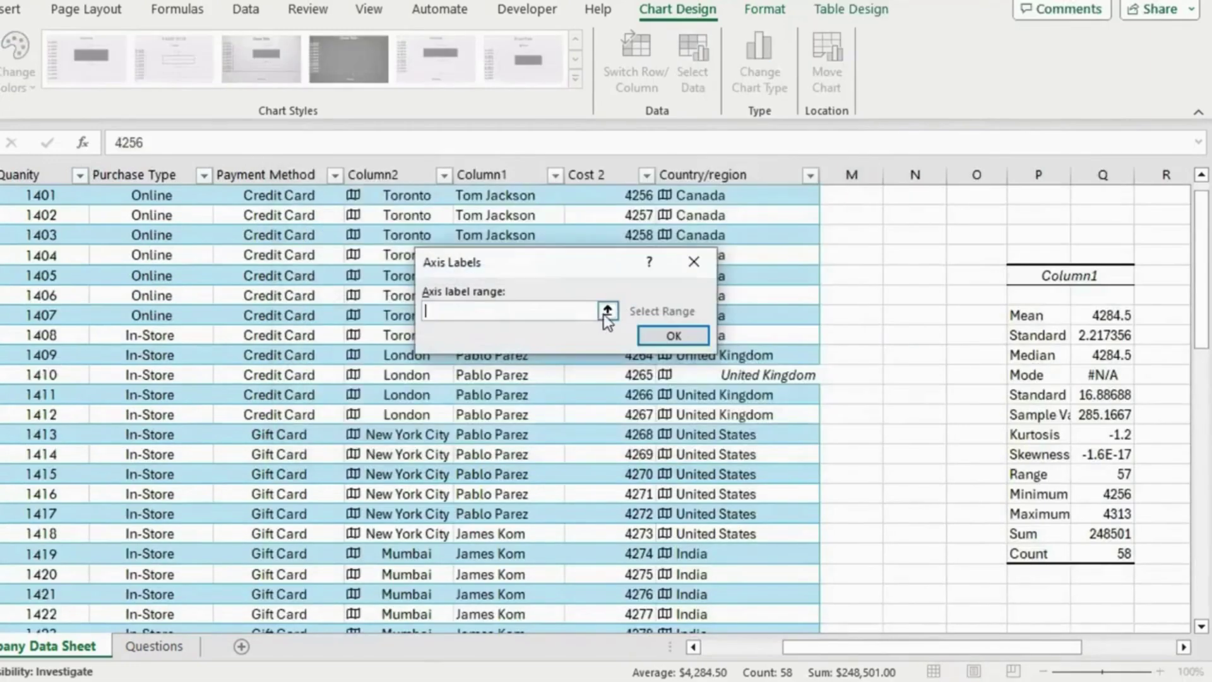
click(606, 311)
click(493, 215)
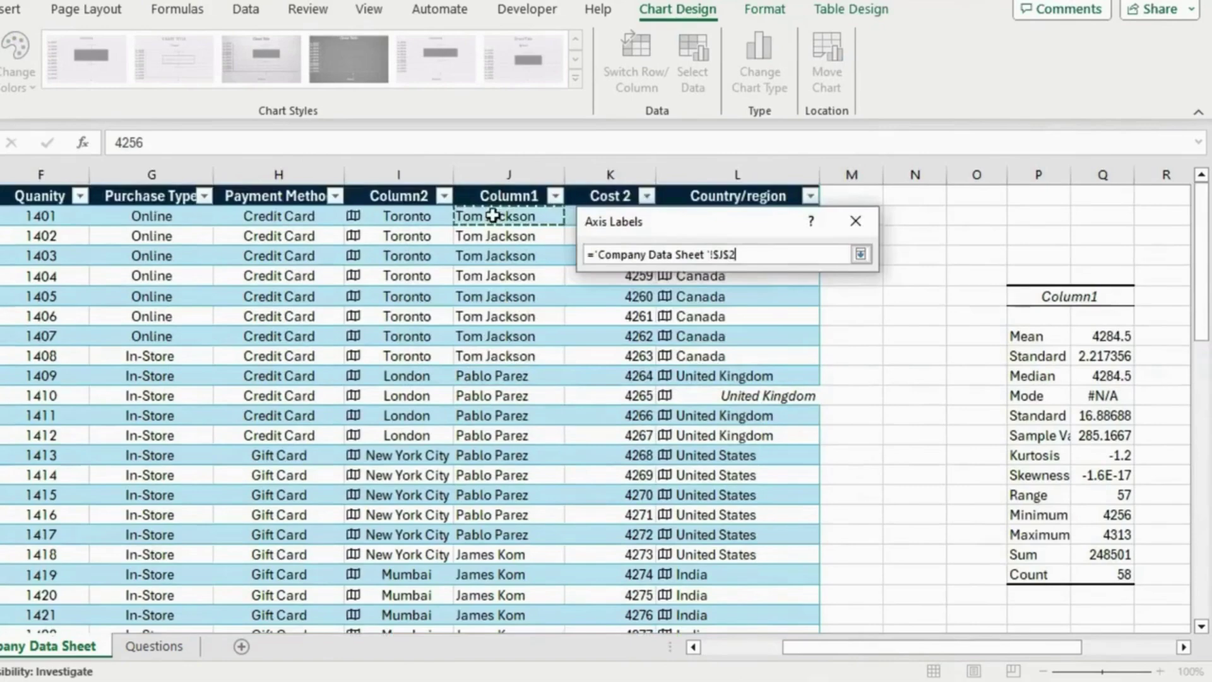
key(ctrl+shift+Down)
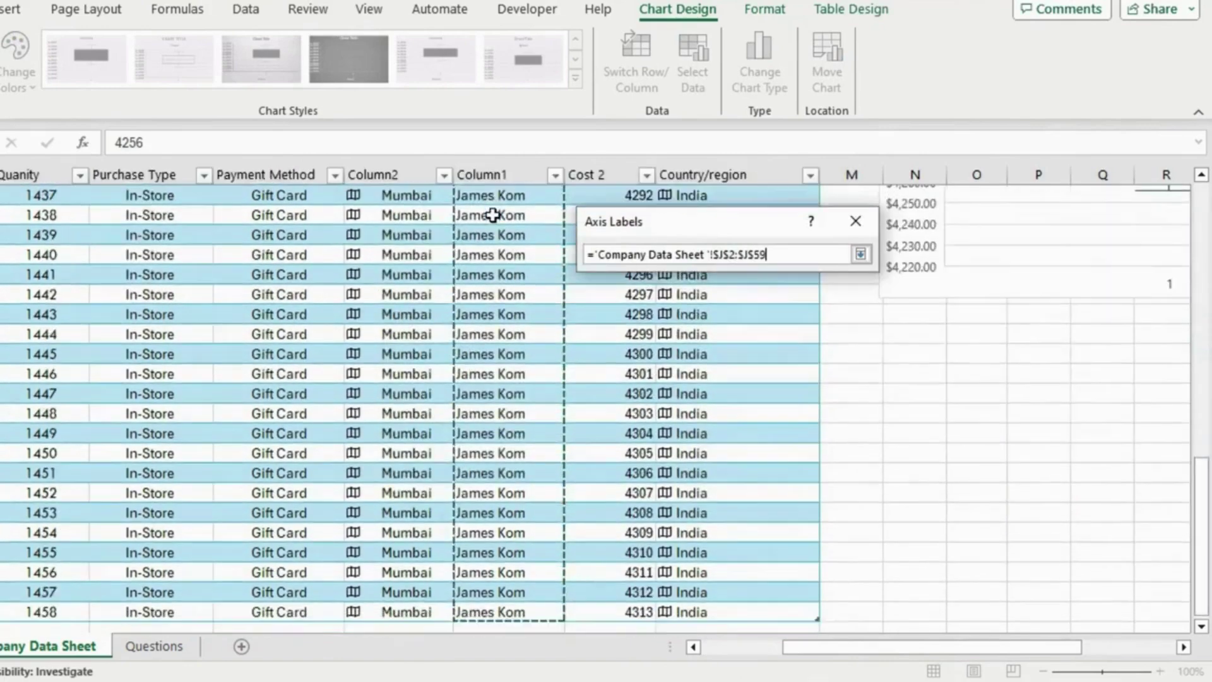
click(862, 254)
click(832, 293)
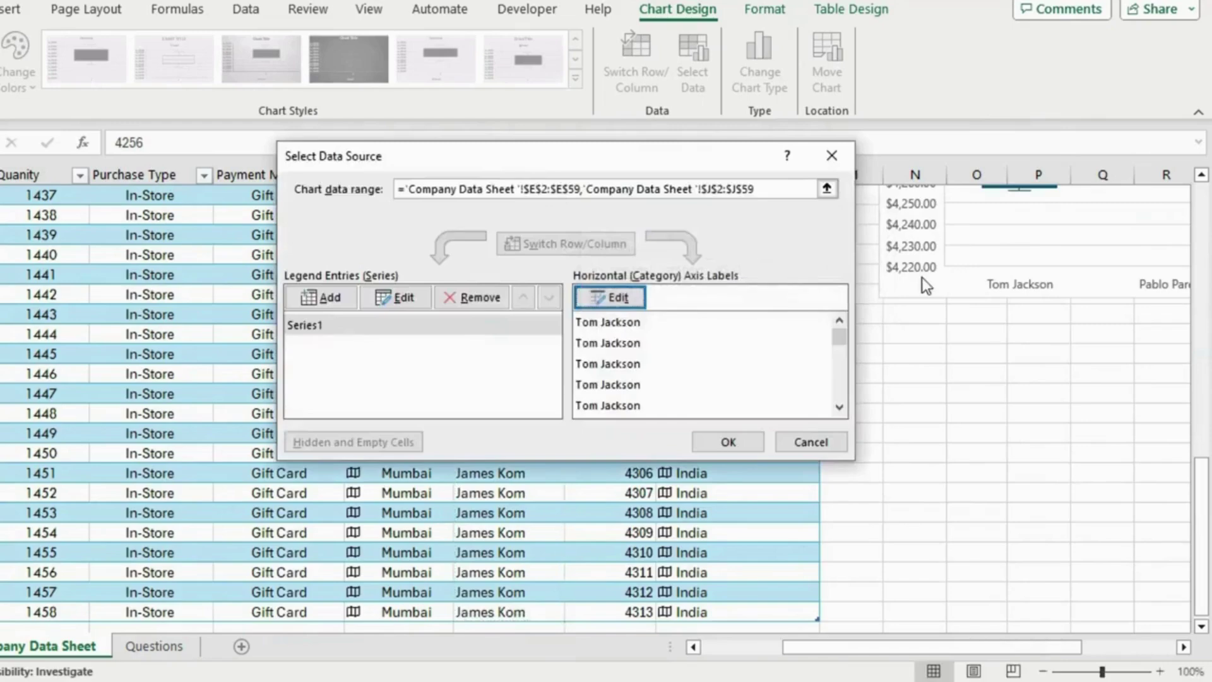
click(728, 442)
- Deselect the chart and scroll the sheet to view the per-customer Cost boxes
click(846, 592)
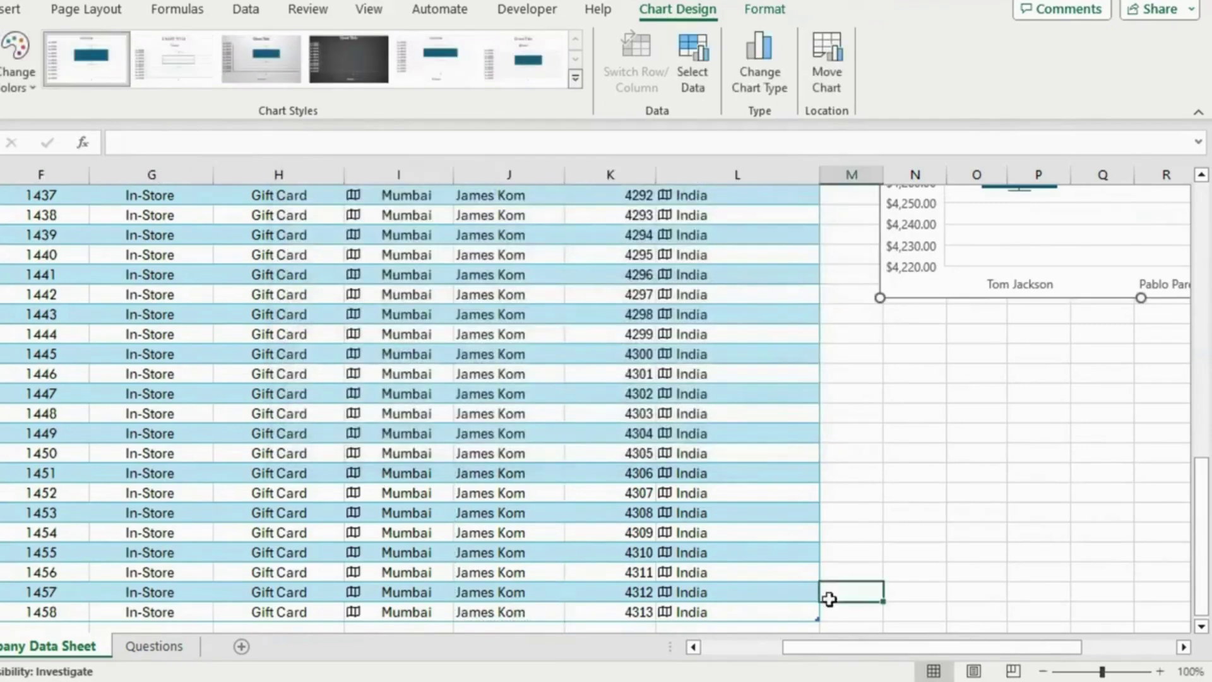
drag(838, 647, 937, 639)
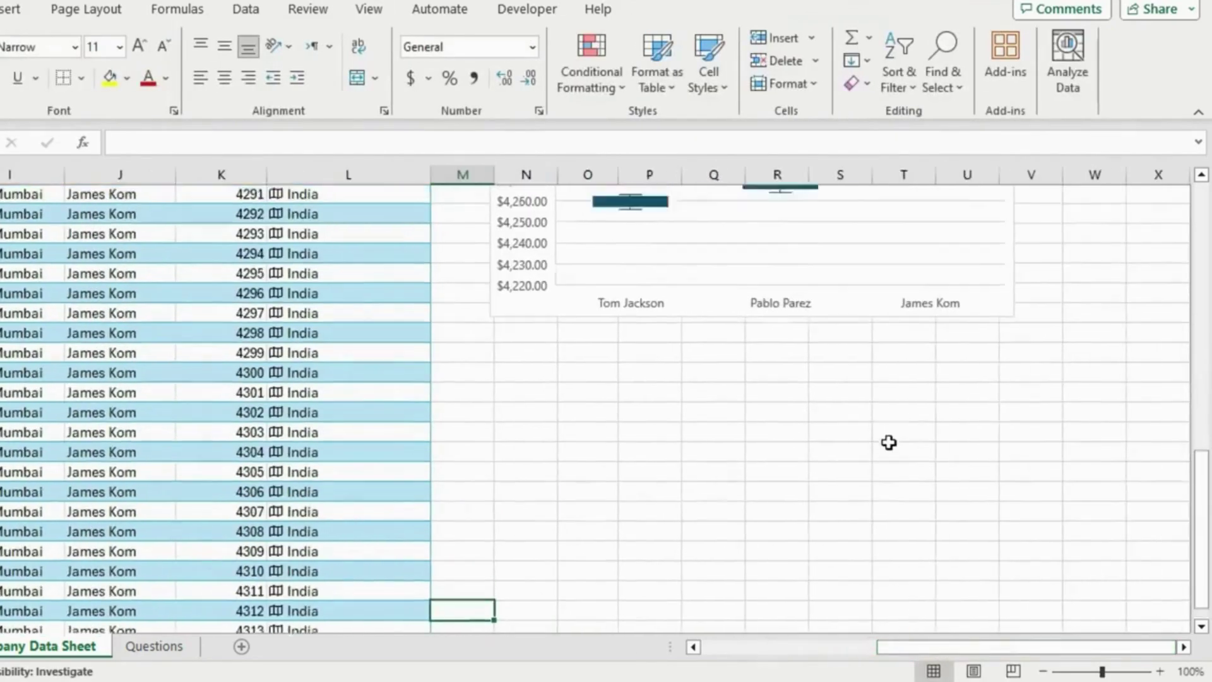
scroll(887, 440, up, 8)
scroll(886, 441, down, 2)
scroll(888, 444, down, 3)
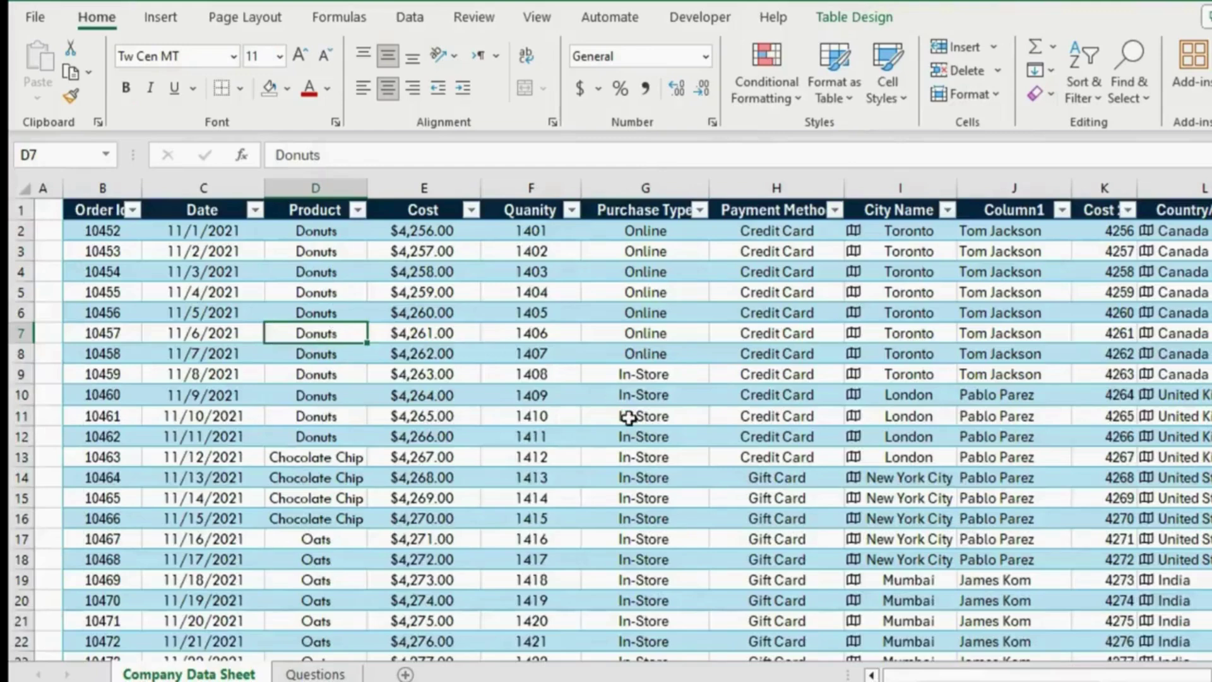
click(315, 673)
click(277, 253)
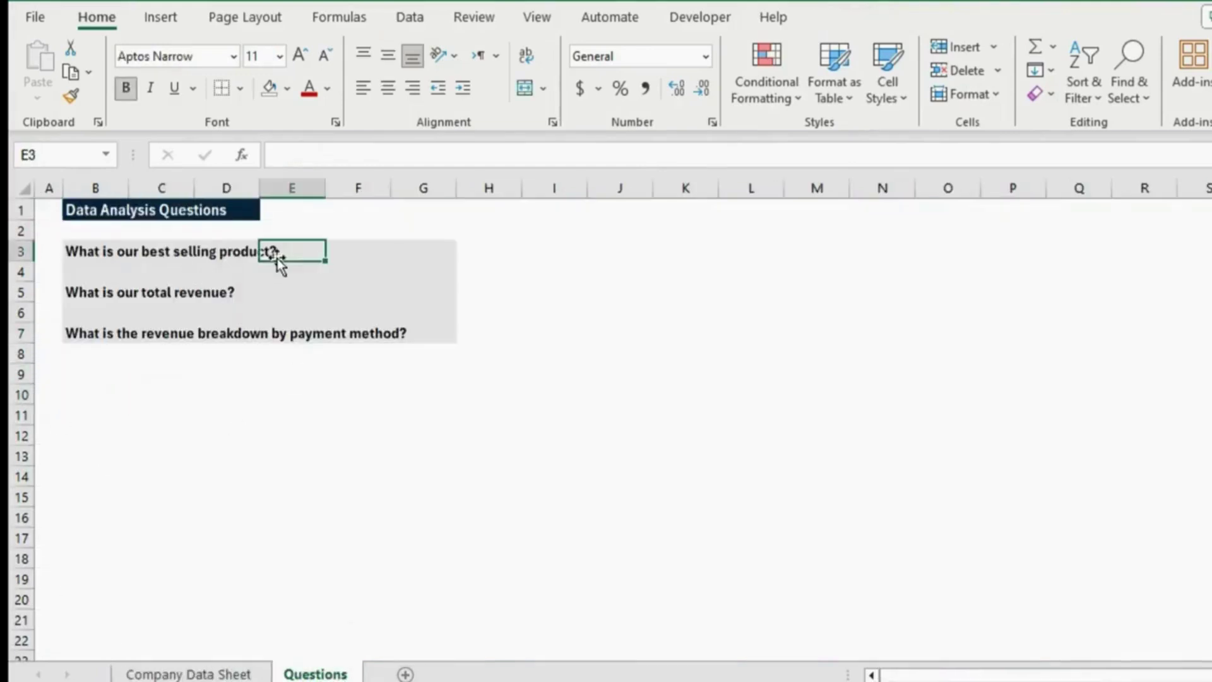
click(316, 290)
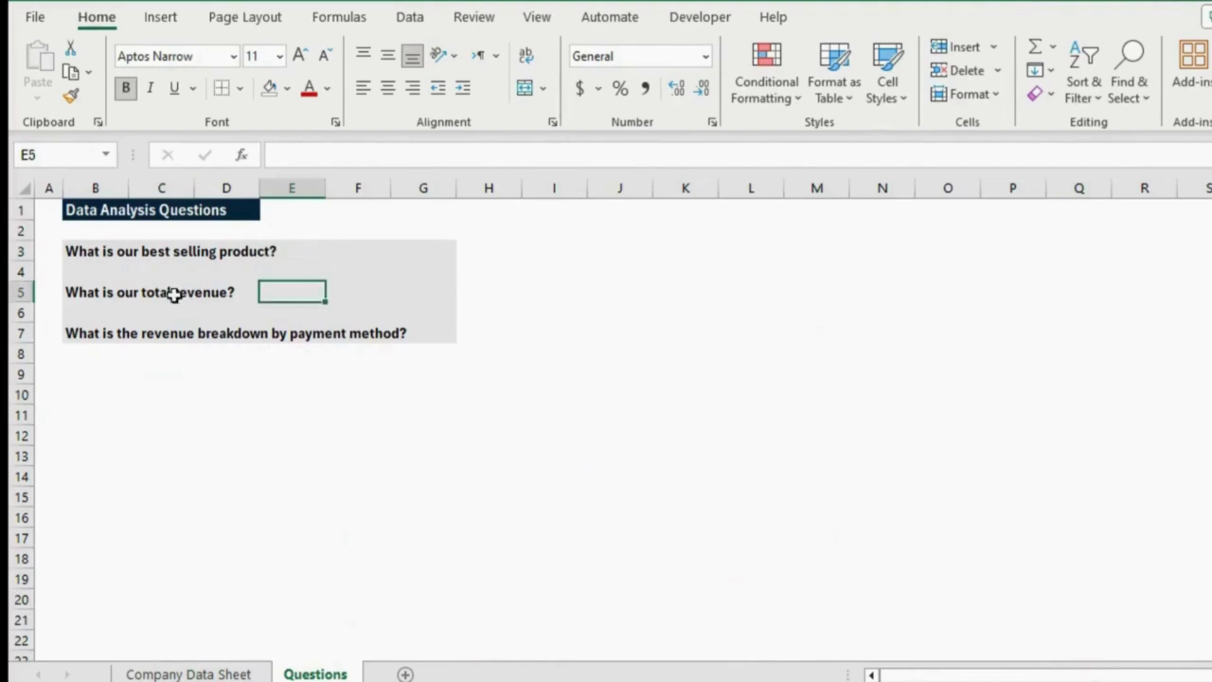
click(463, 335)
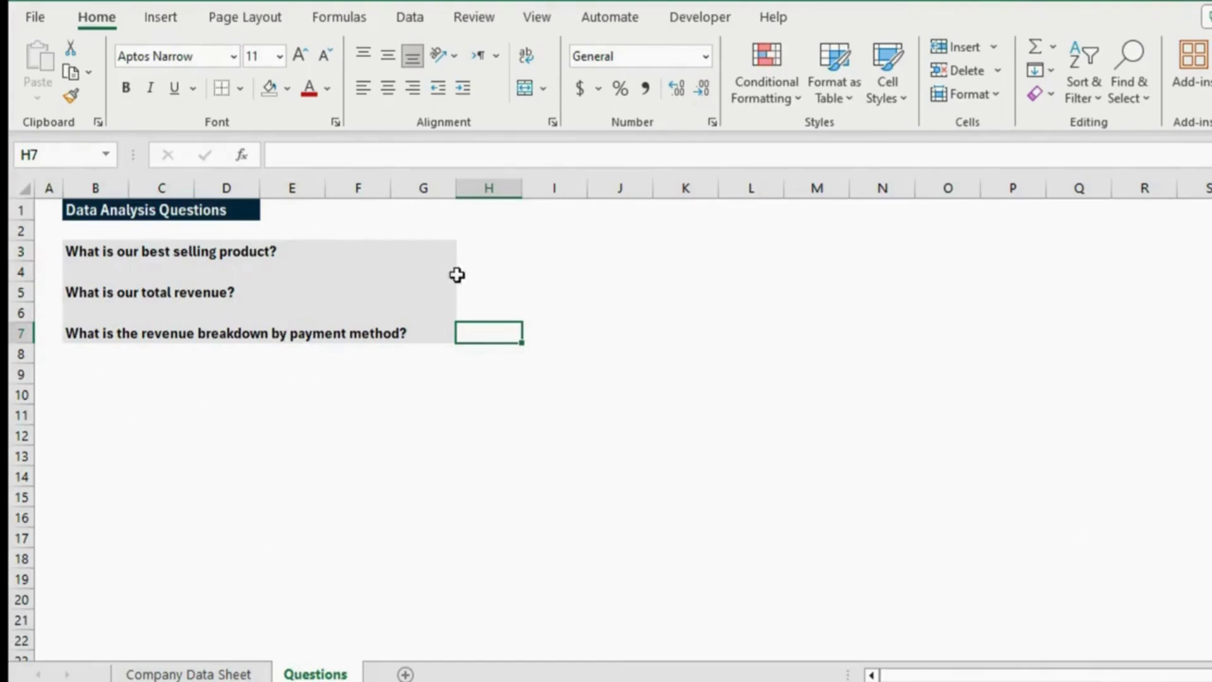
click(235, 673)
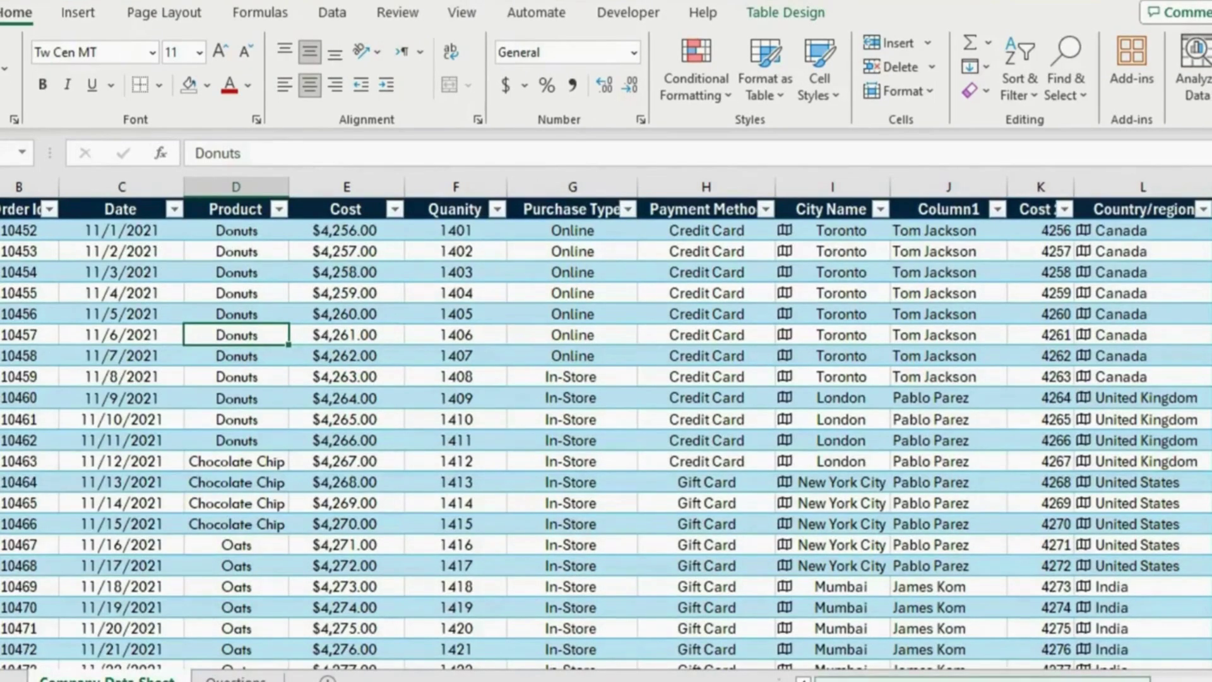
- Add a Revenue header in M1 to extend the sales table and widen column M
scroll(1112, 189, right, 2)
click(1113, 209)
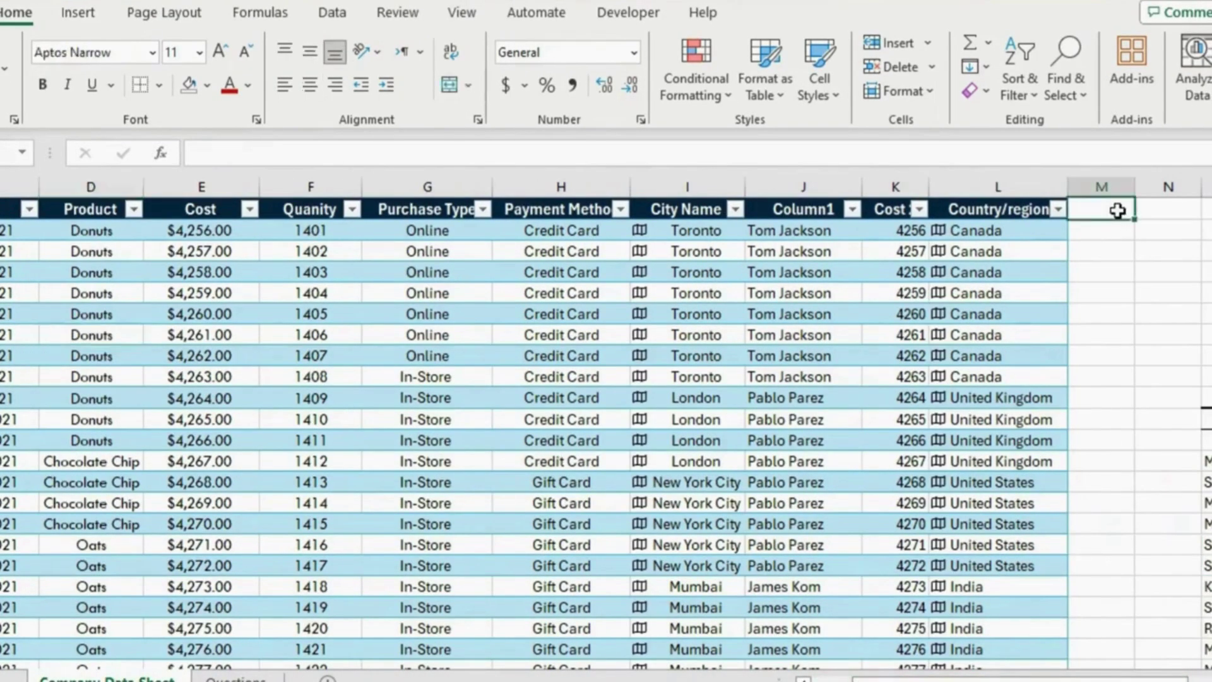
text(Reven)
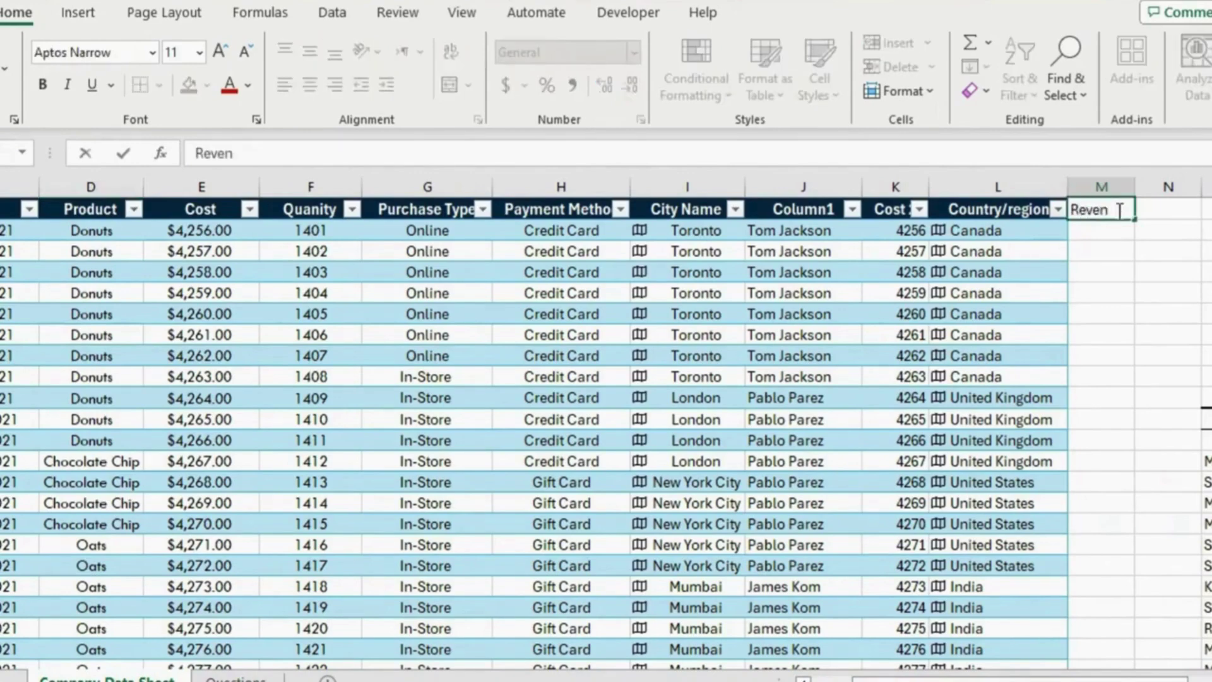
text(ue)
key(Return)
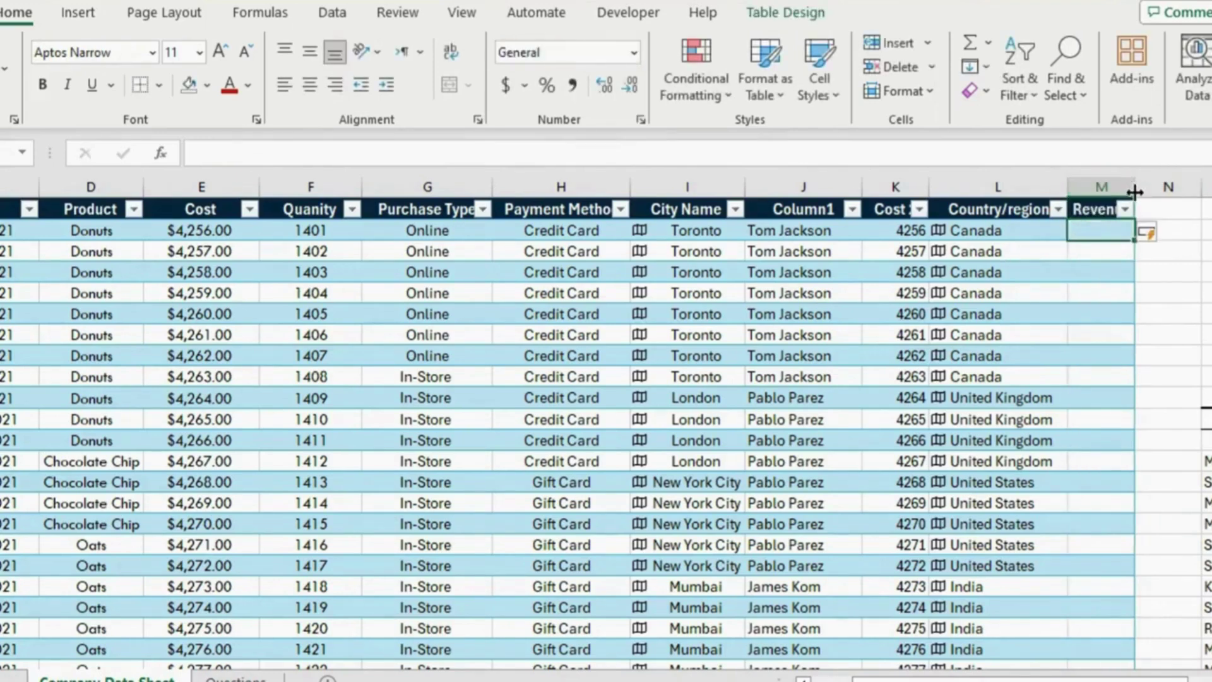
drag(1134, 191, 1164, 191)
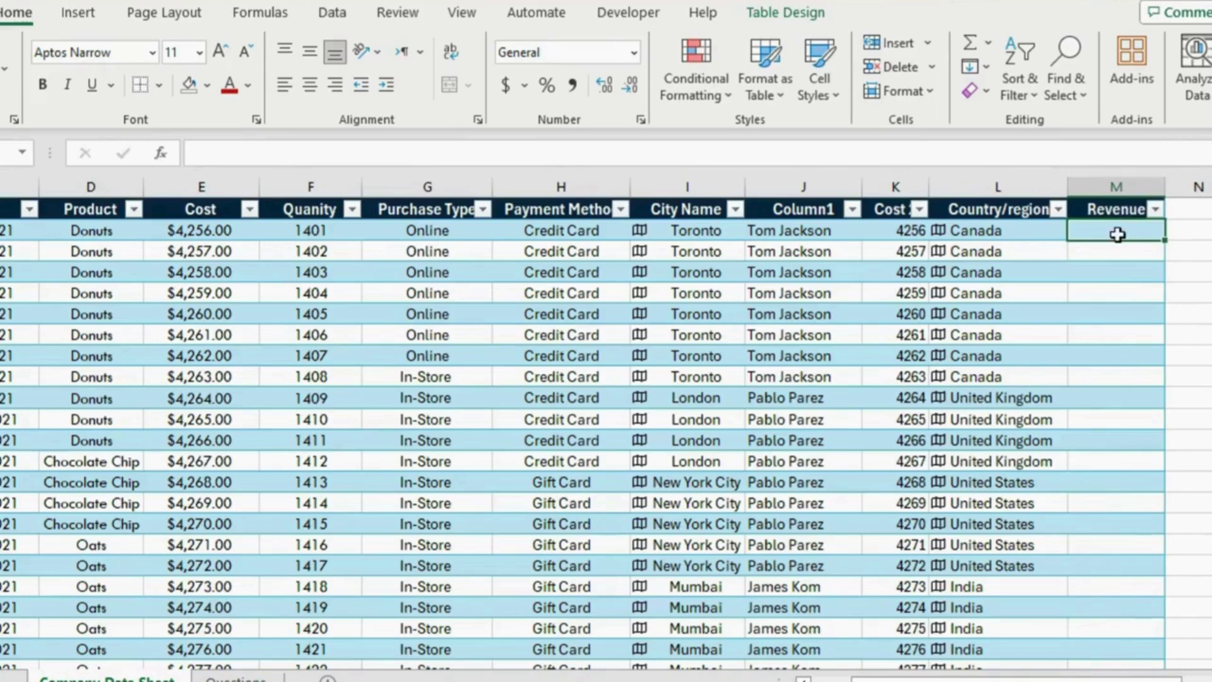
- Fill Revenue with =[@[Cost 2]]*[@[Quanity ]] for every row, then return to the Questions sheet
text(=)
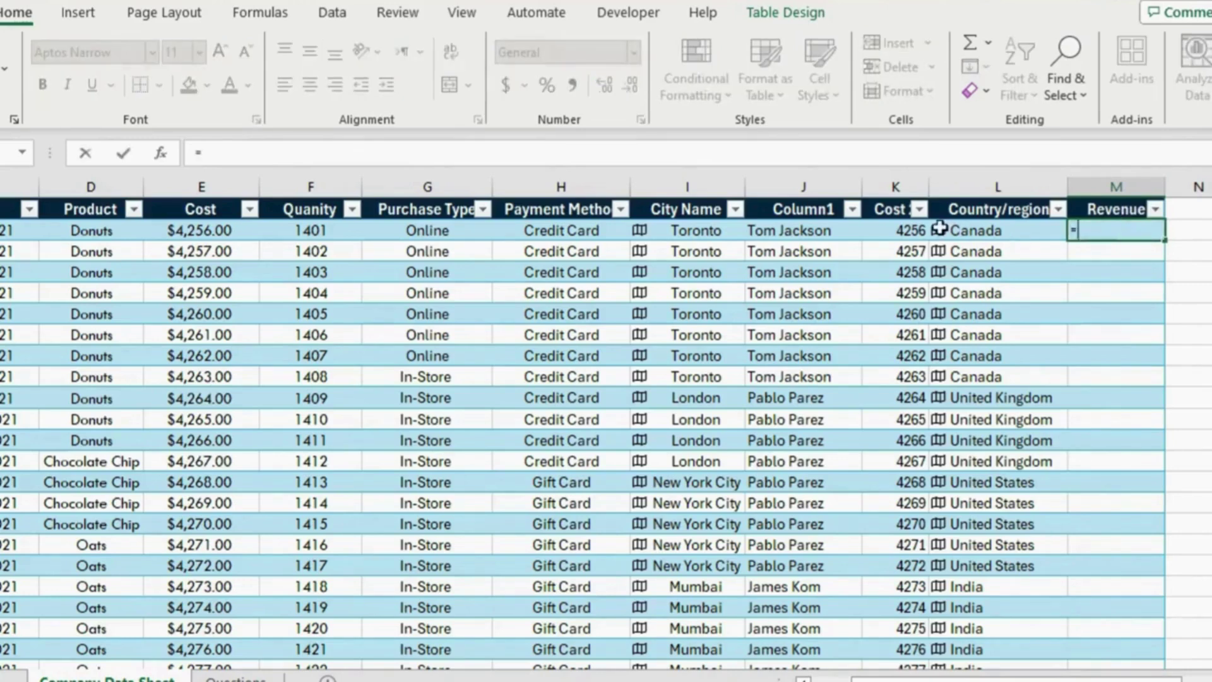
click(907, 231)
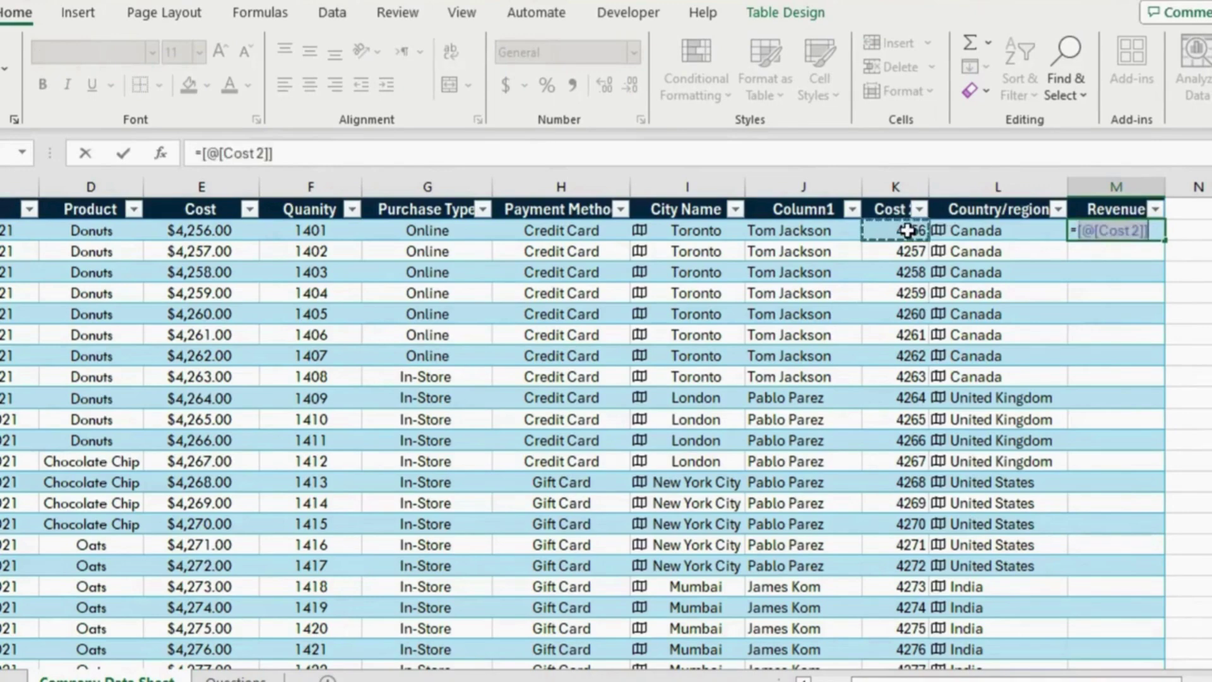
text(*)
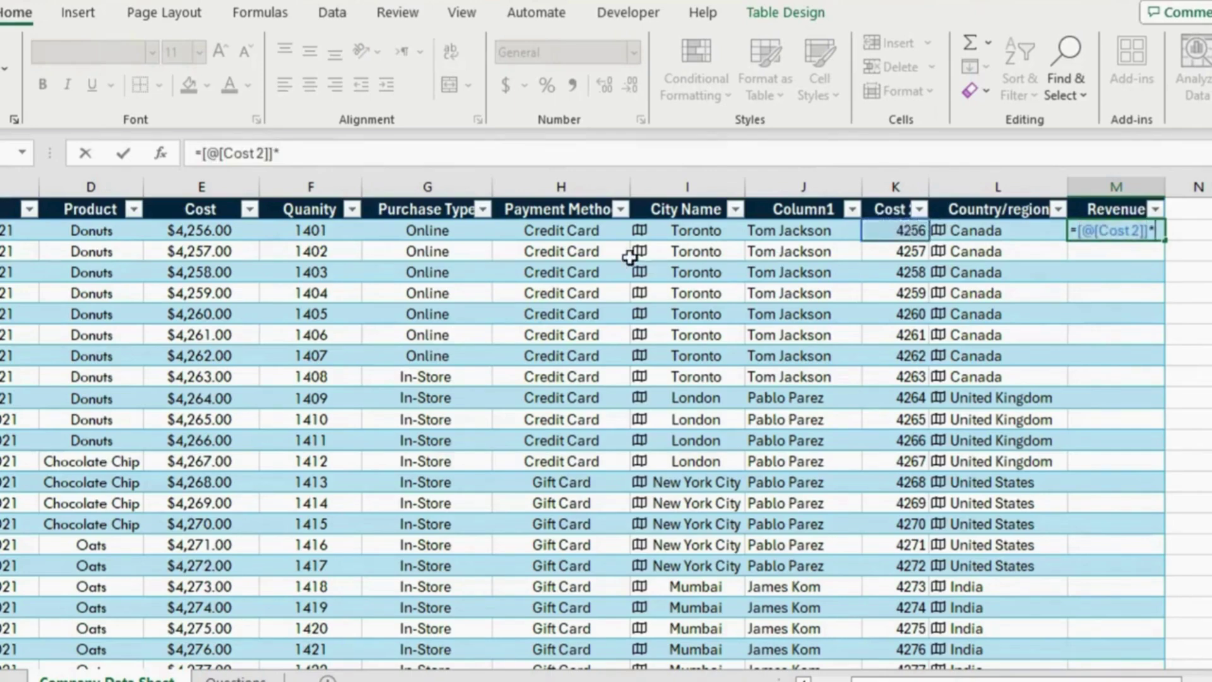
click(286, 229)
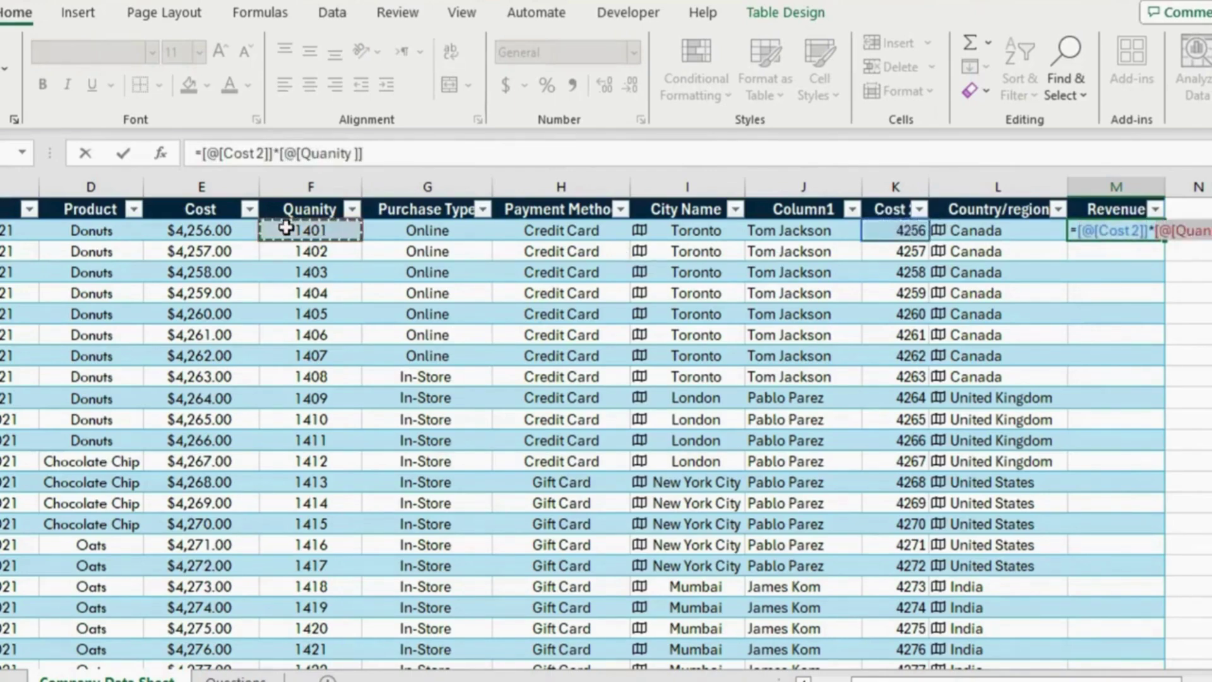
key(Return)
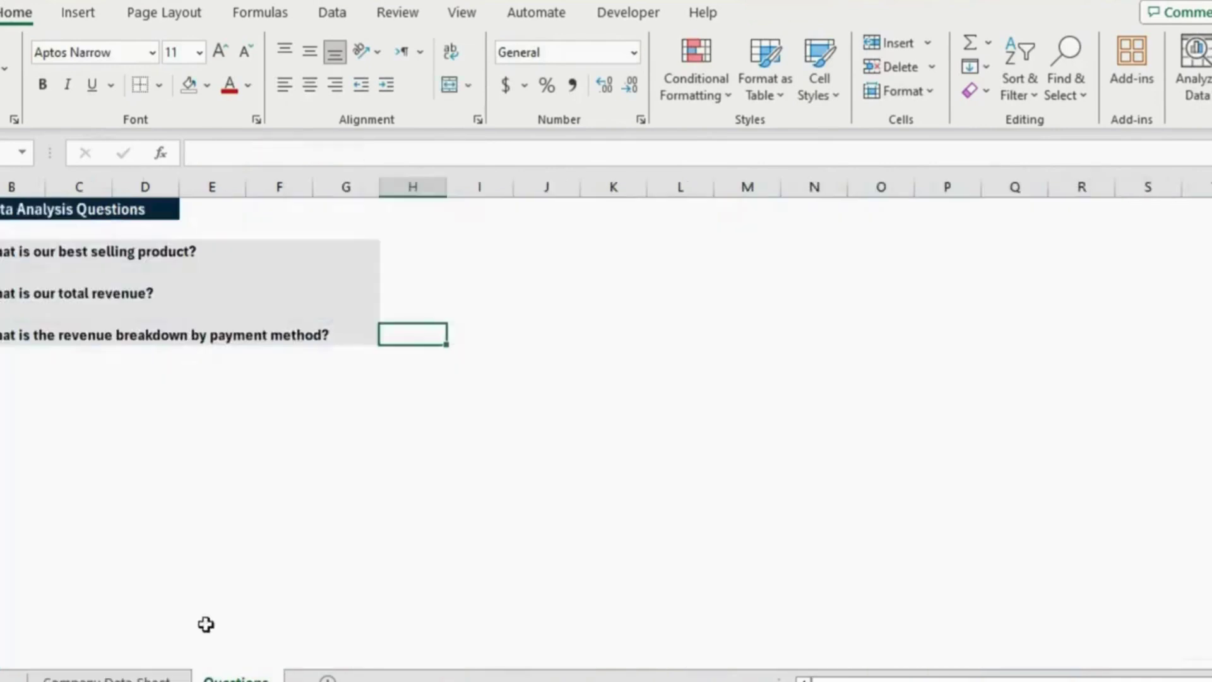
click(237, 678)
- Insert an empty PivotTable at J8 on Questions, sourced from the whole Table5 on Company Data Sheet
click(622, 271)
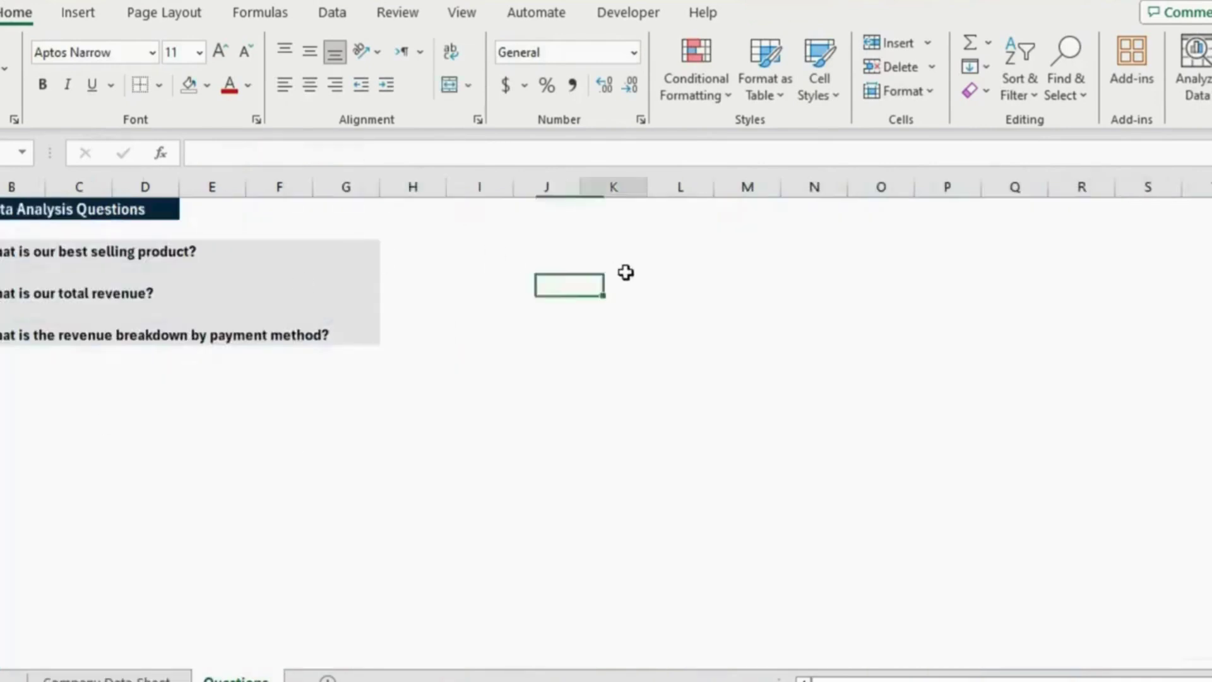
click(90, 15)
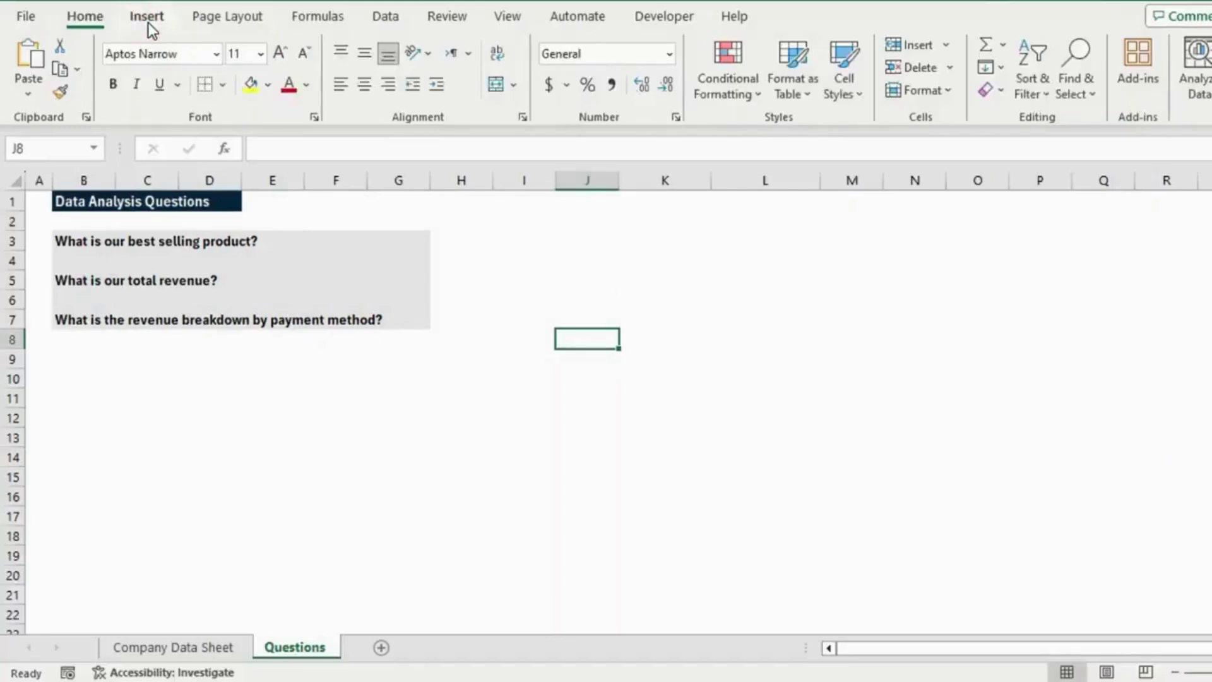
click(147, 19)
click(38, 61)
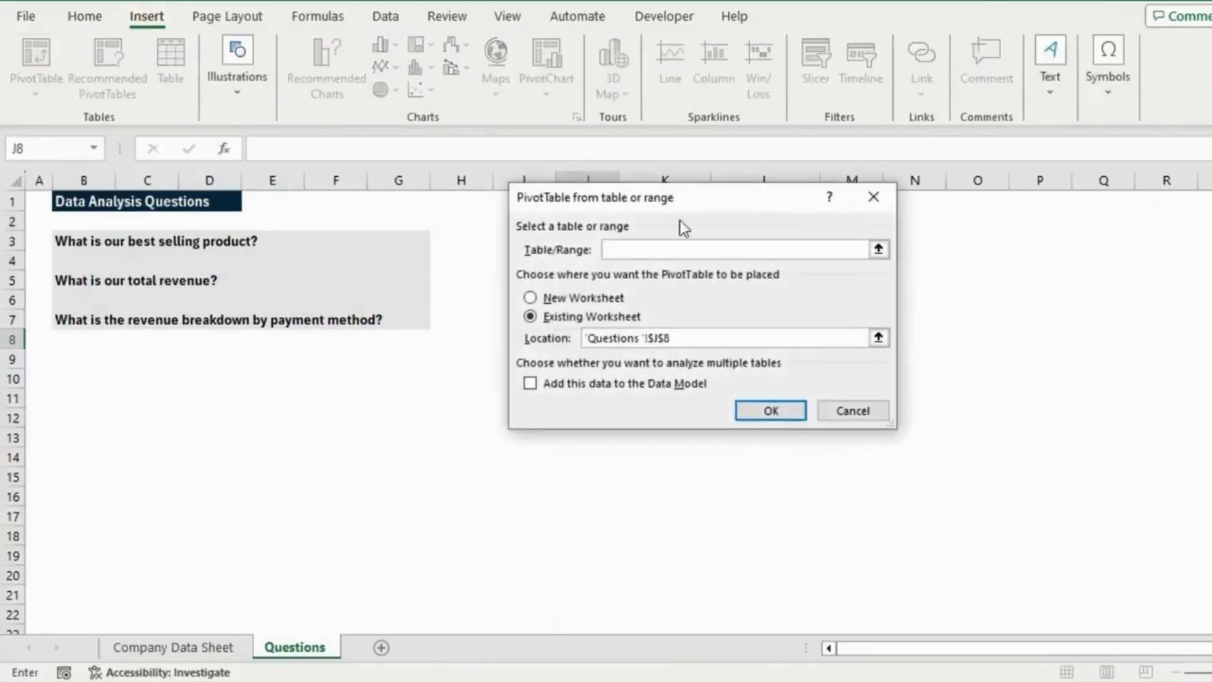
click(878, 250)
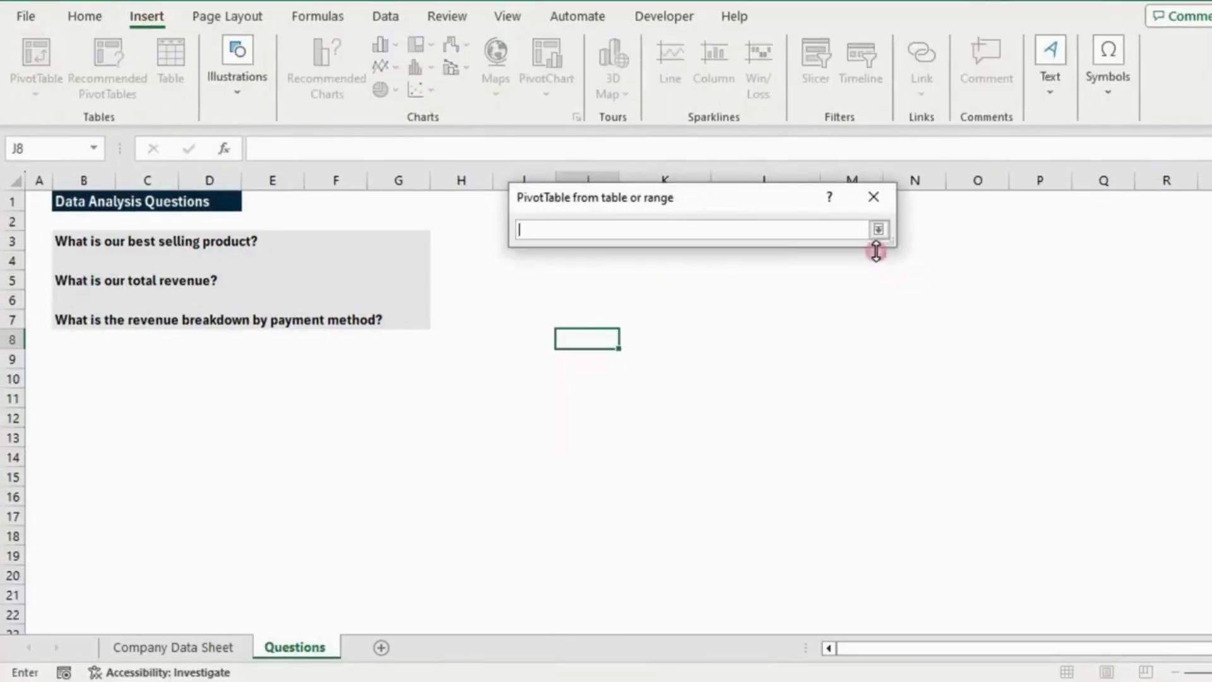
click(215, 645)
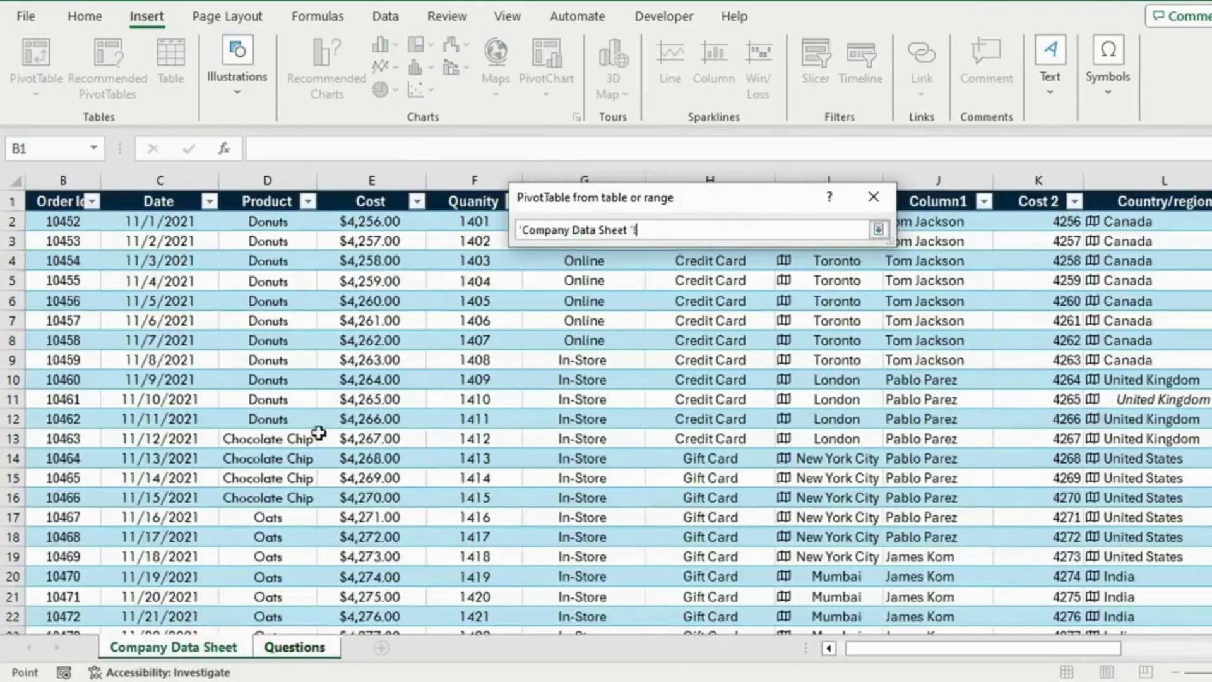
click(371, 397)
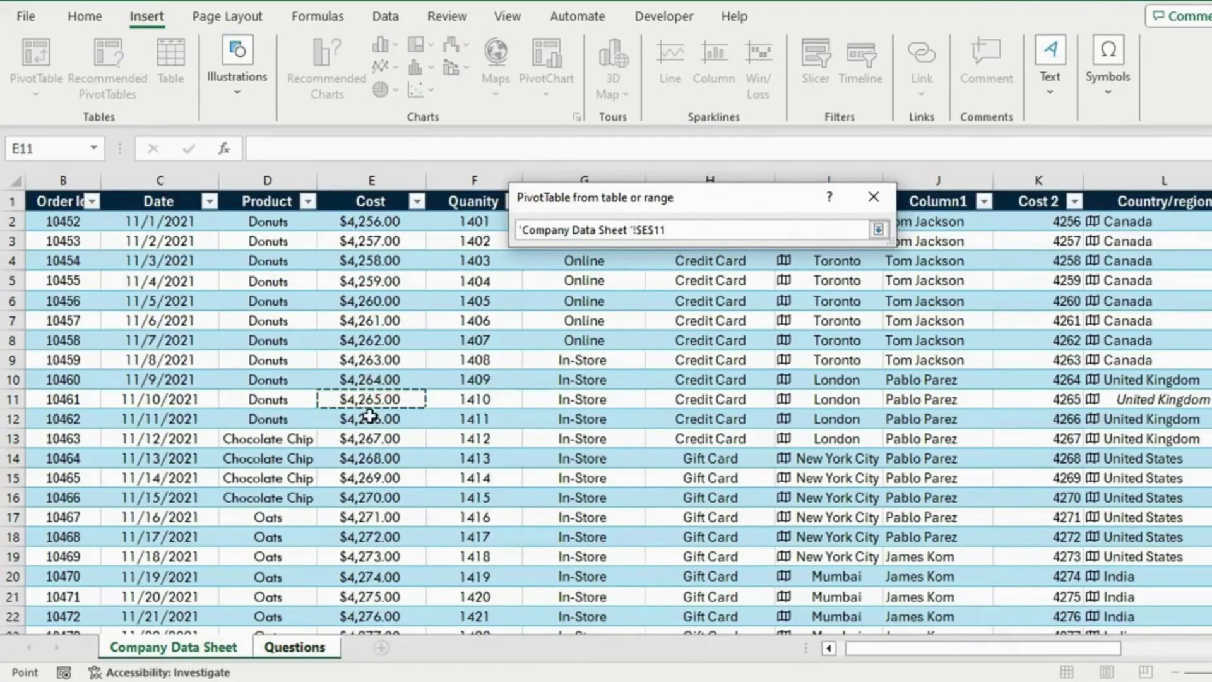
key(ctrl+a)
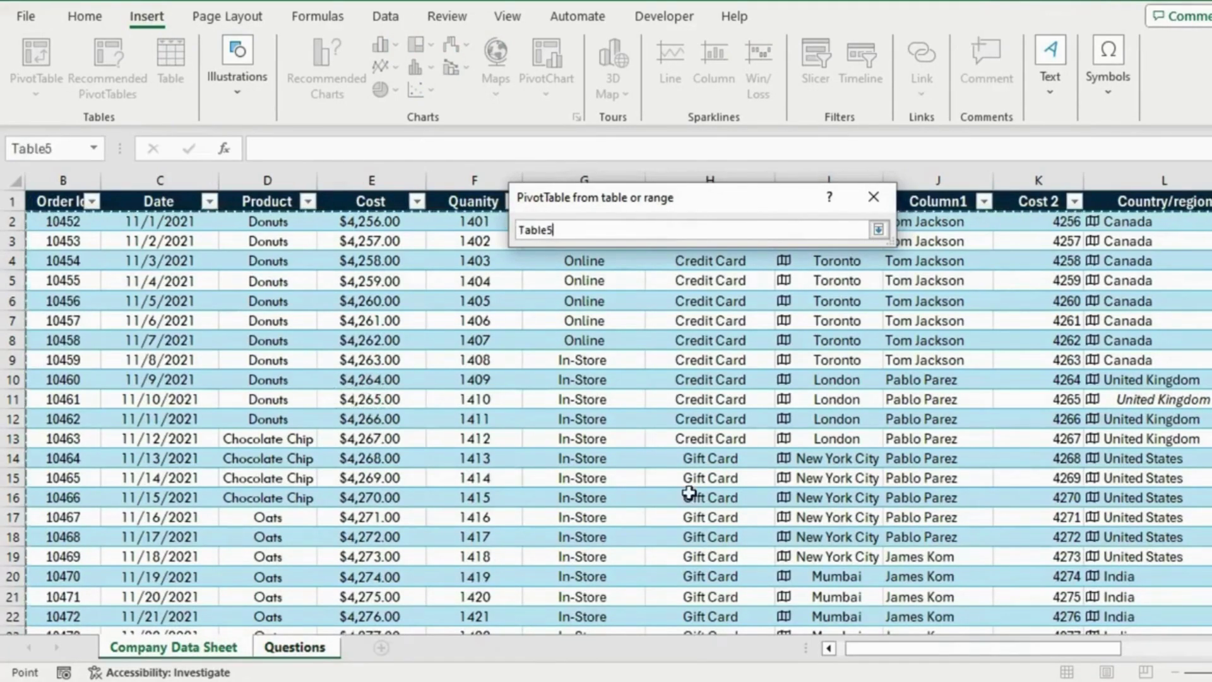
click(878, 230)
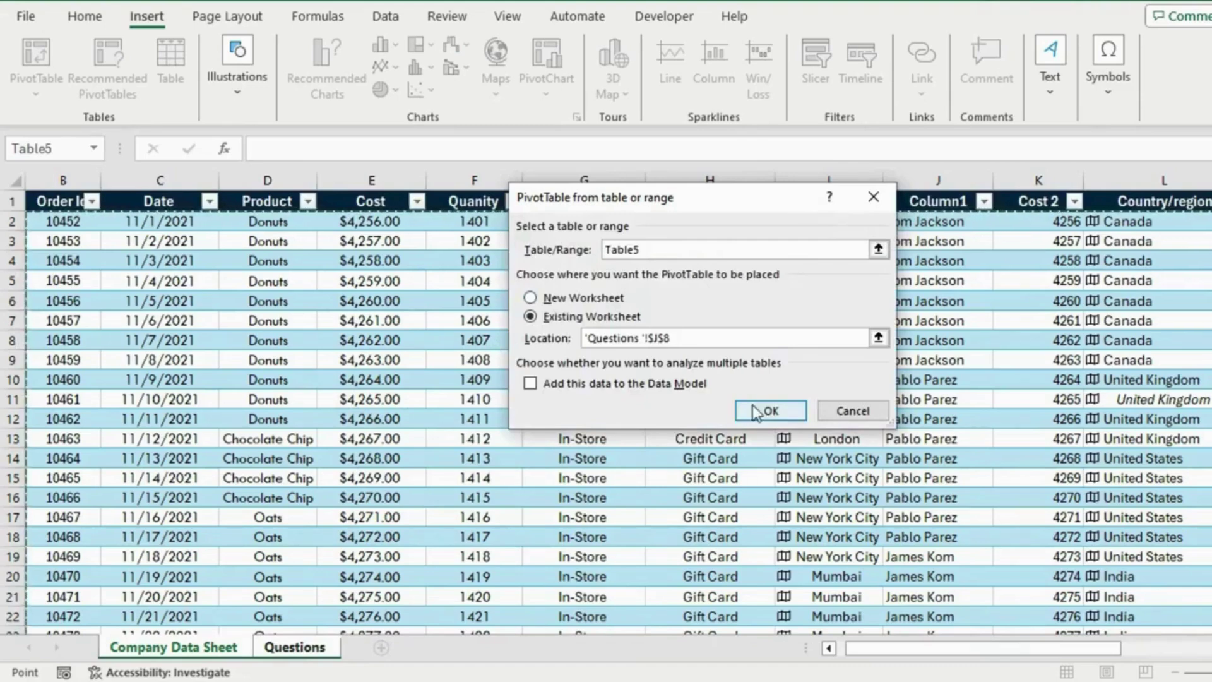
click(771, 411)
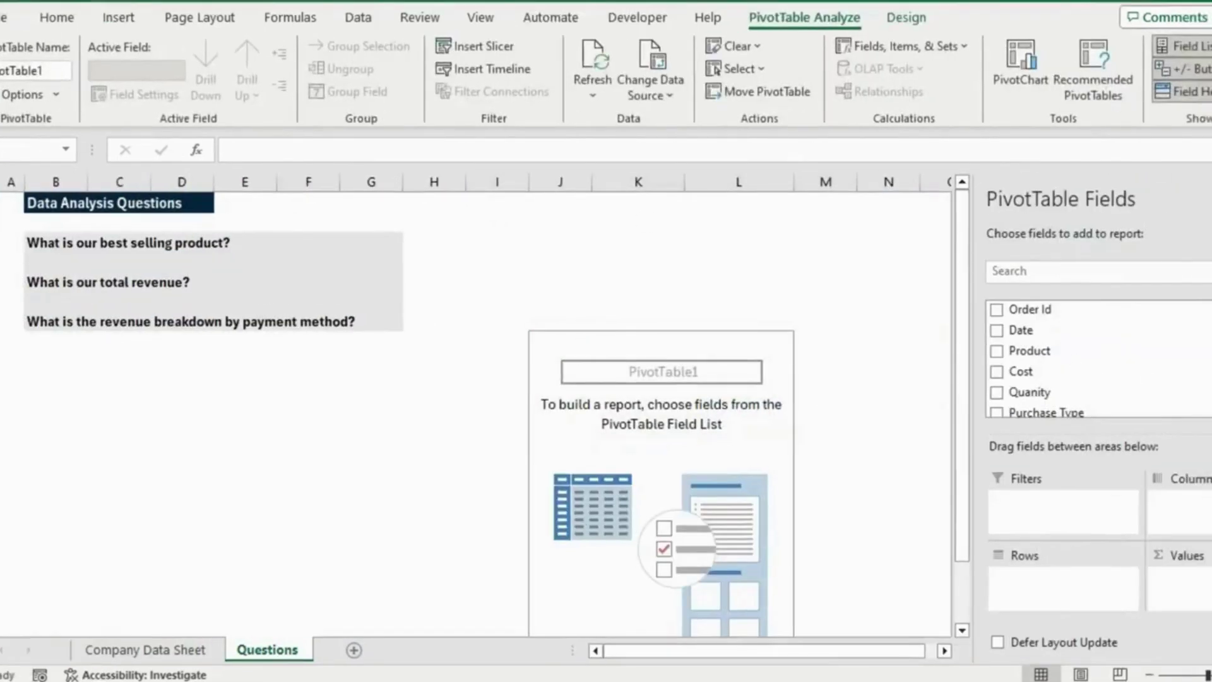
- Put Product in the pivot's Rows and Quanity in its Values
scroll(1073, 360, down, 3)
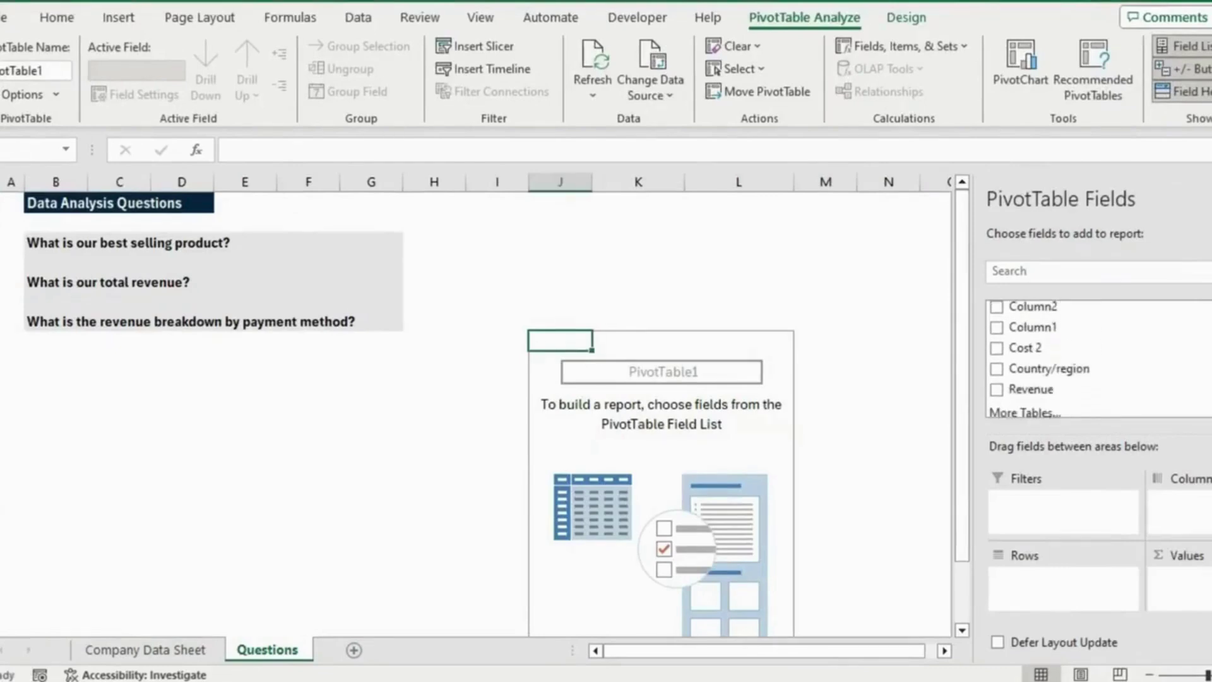
scroll(1073, 359, up, 3)
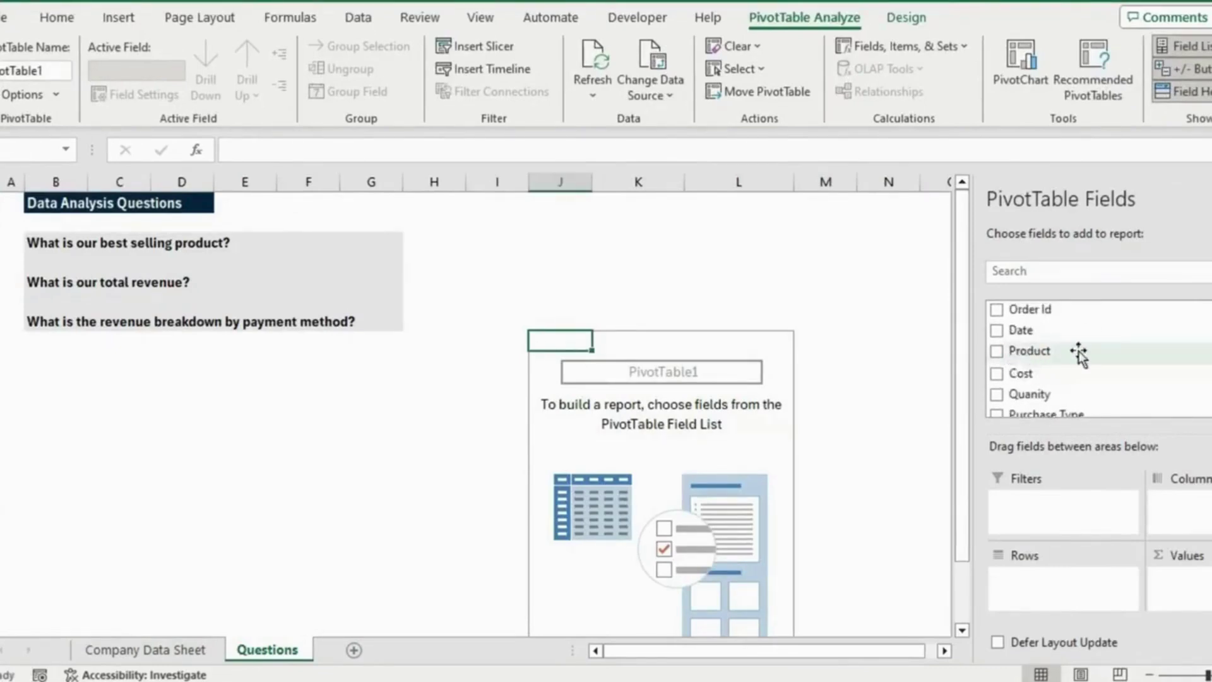
drag(1048, 351, 1043, 600)
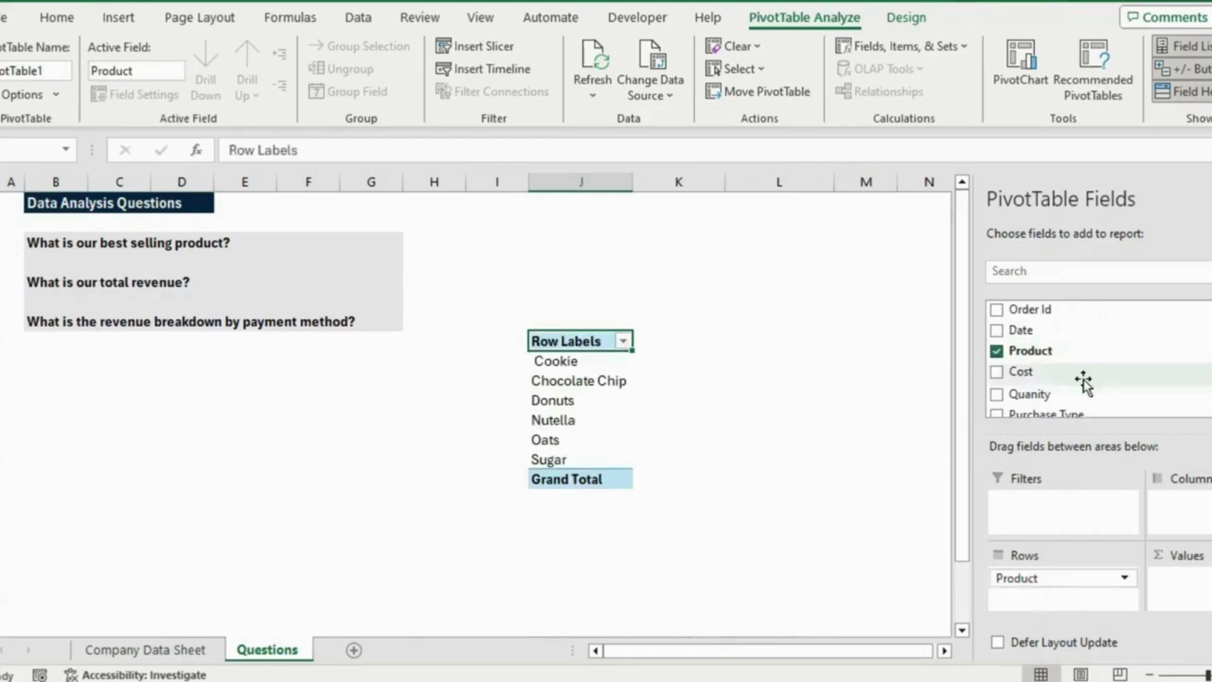
drag(1018, 396, 1184, 576)
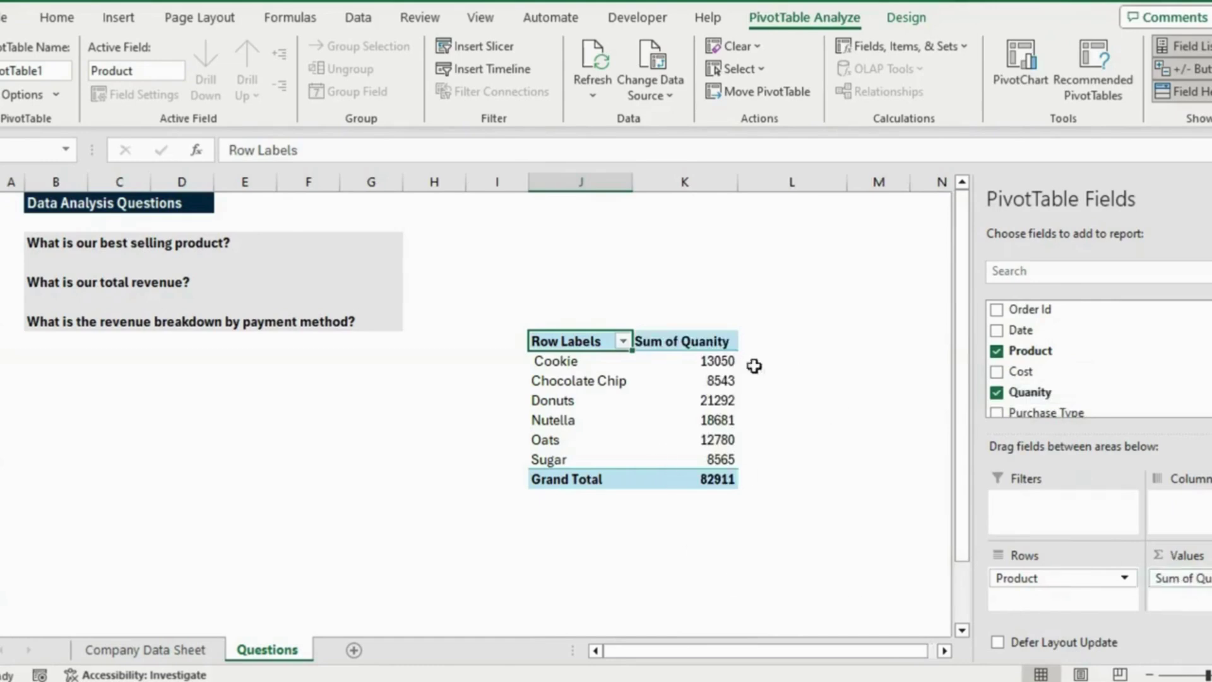
- Sort products by Sum of Quanity largest to smallest, so Donuts leads with 21292
click(588, 387)
click(722, 359)
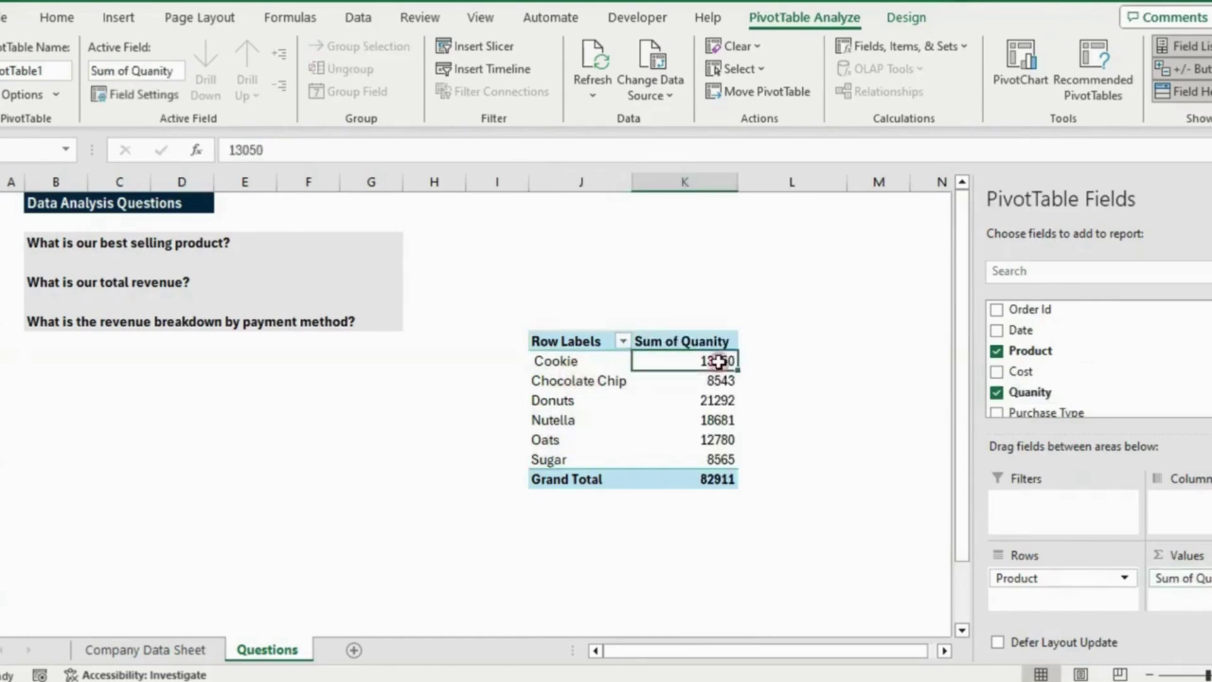
key(Up)
key(Left)
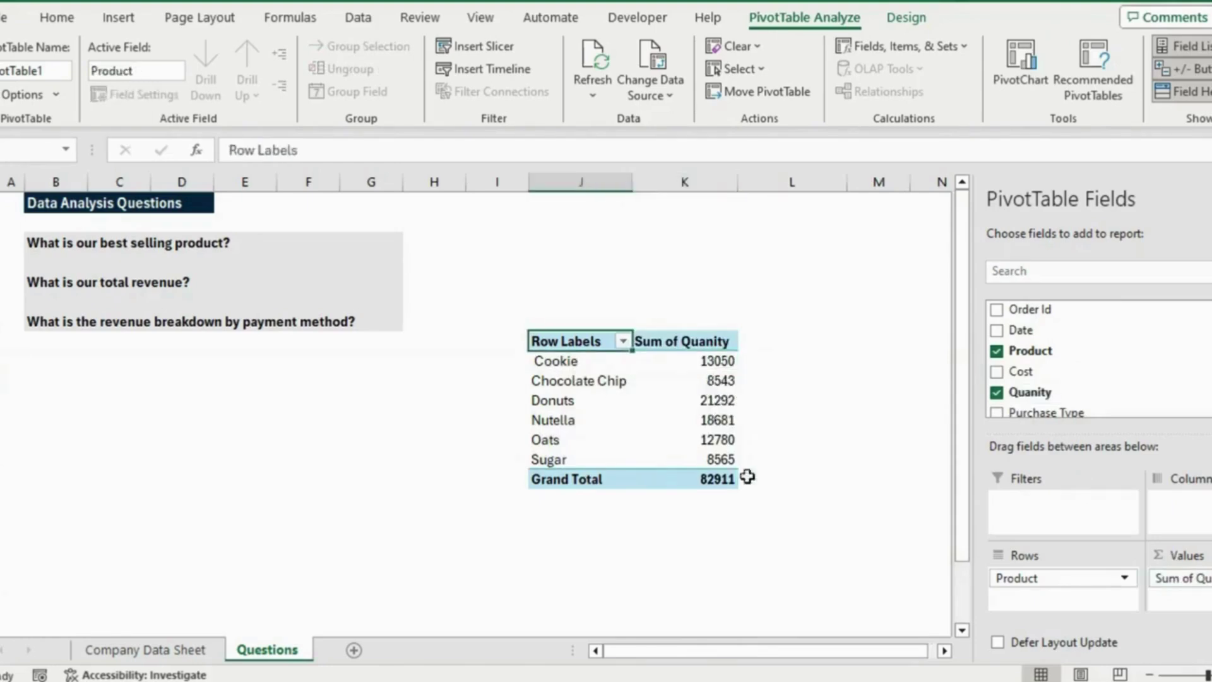
click(588, 386)
click(710, 360)
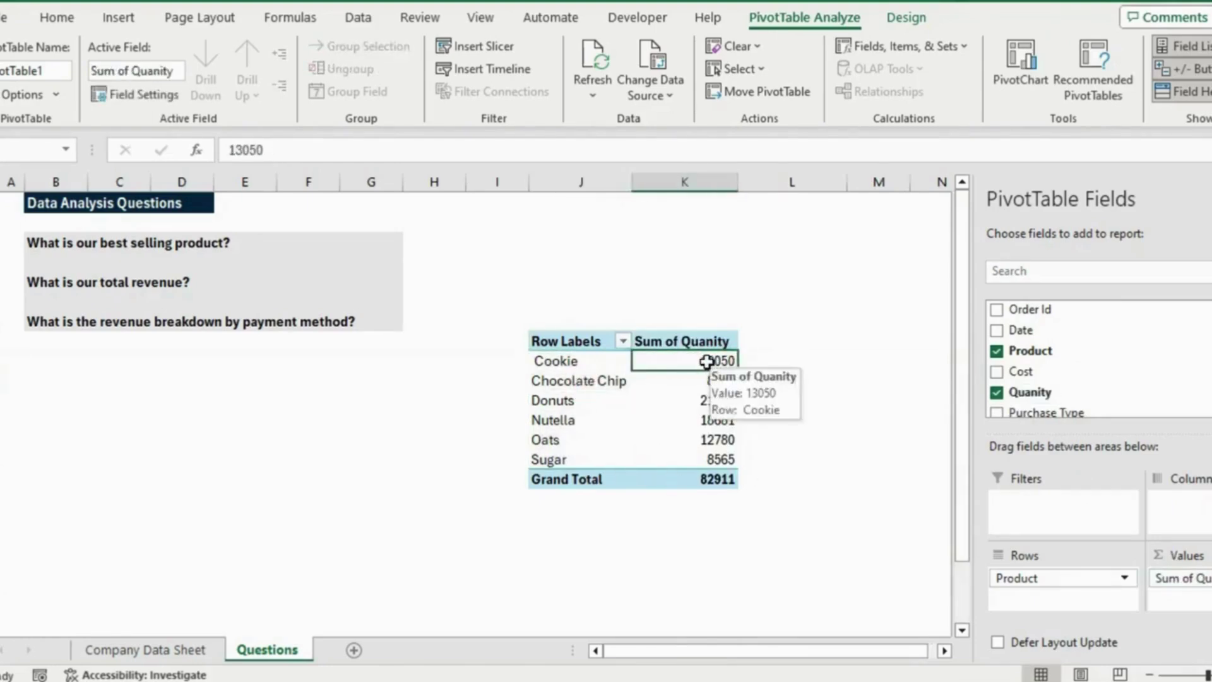
right_click(706, 361)
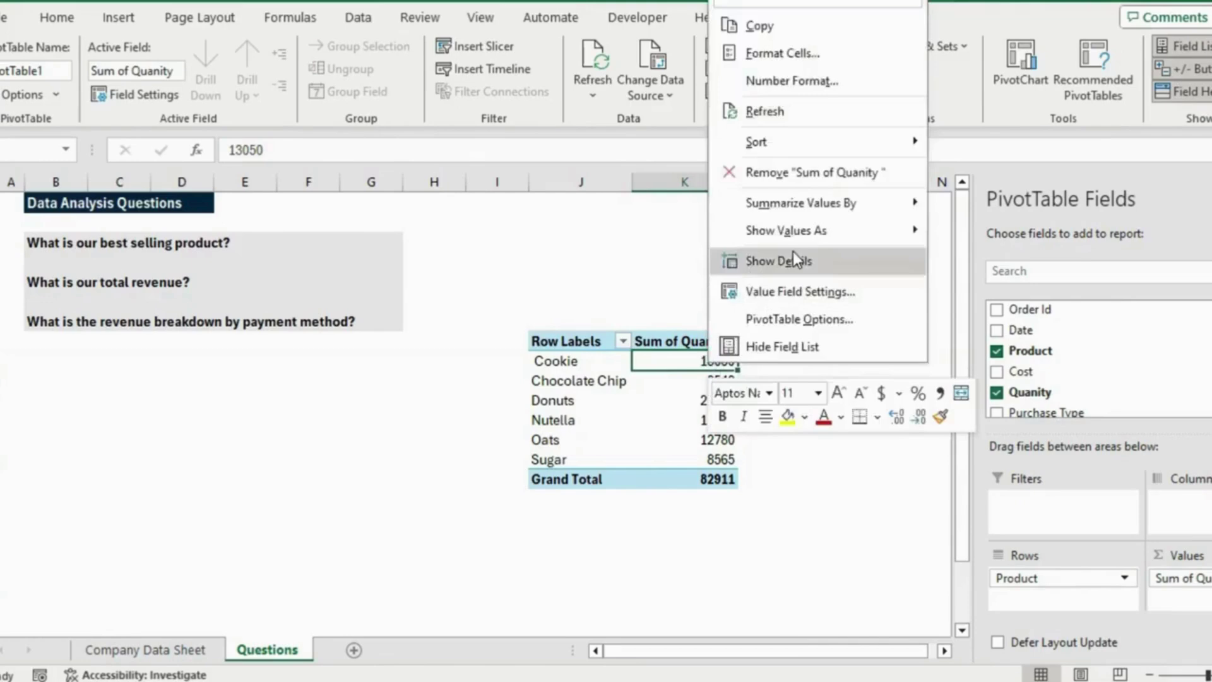
mouse_move(771, 146)
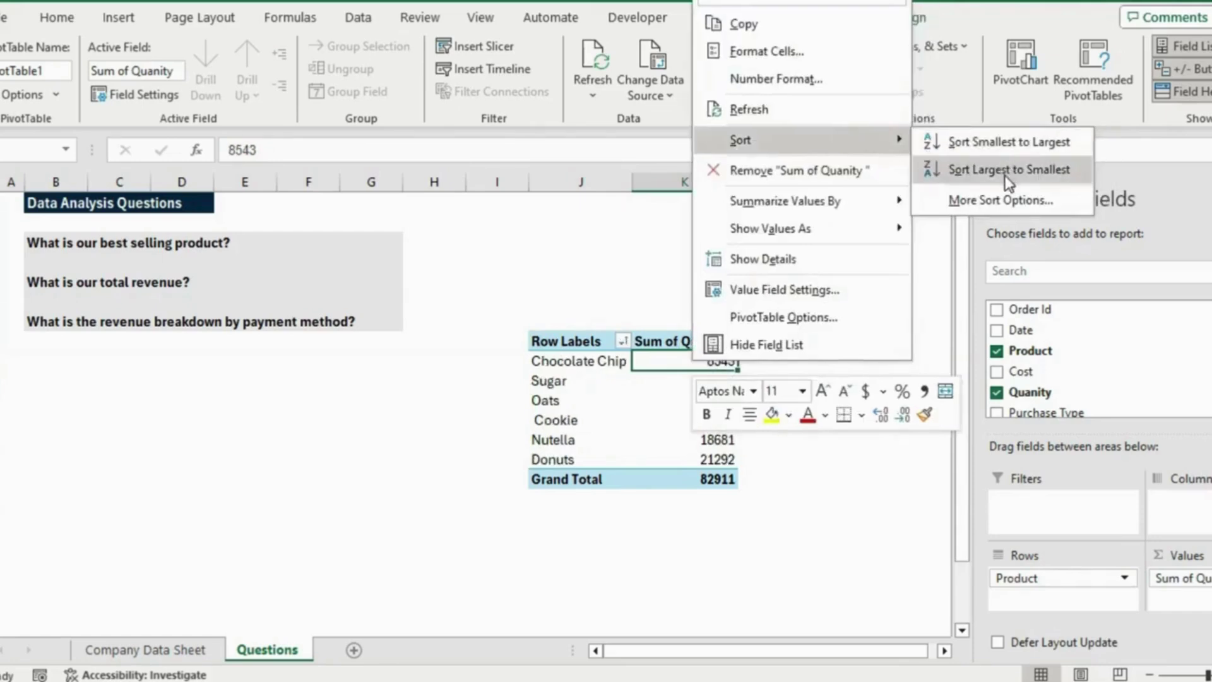
click(997, 170)
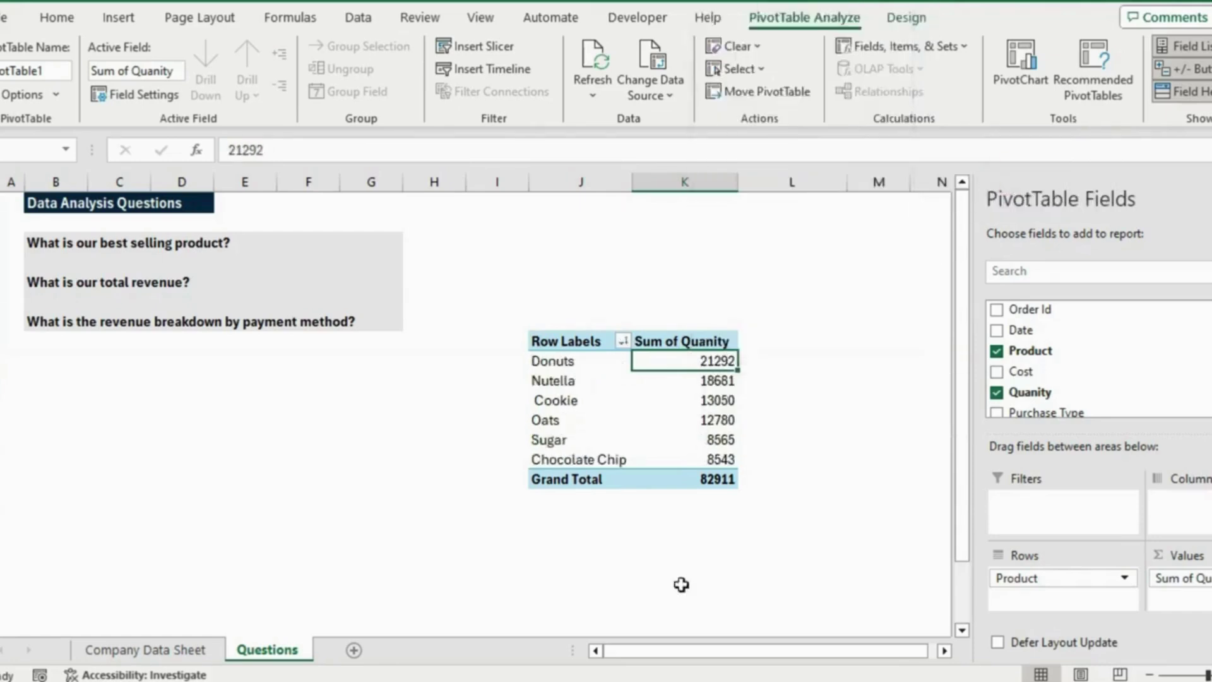
click(557, 442)
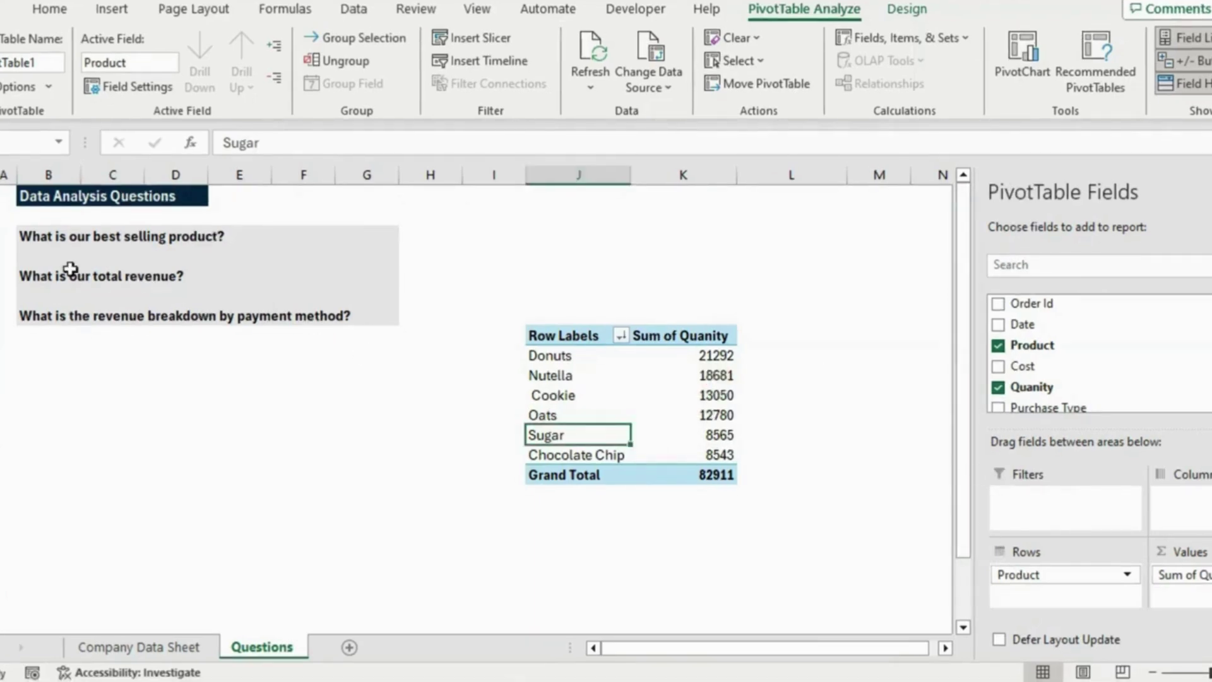
click(165, 279)
- Remove Product and Sum of Quanity from the pivot and add Revenue to Values
click(583, 441)
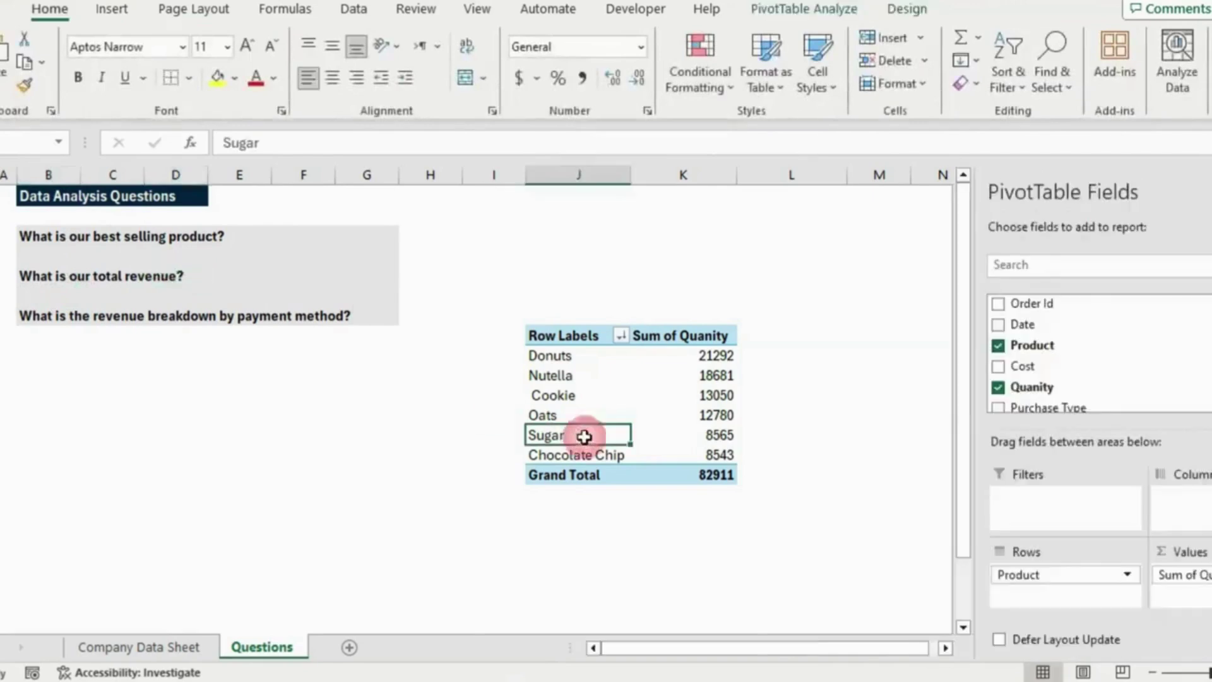
drag(1077, 576, 812, 536)
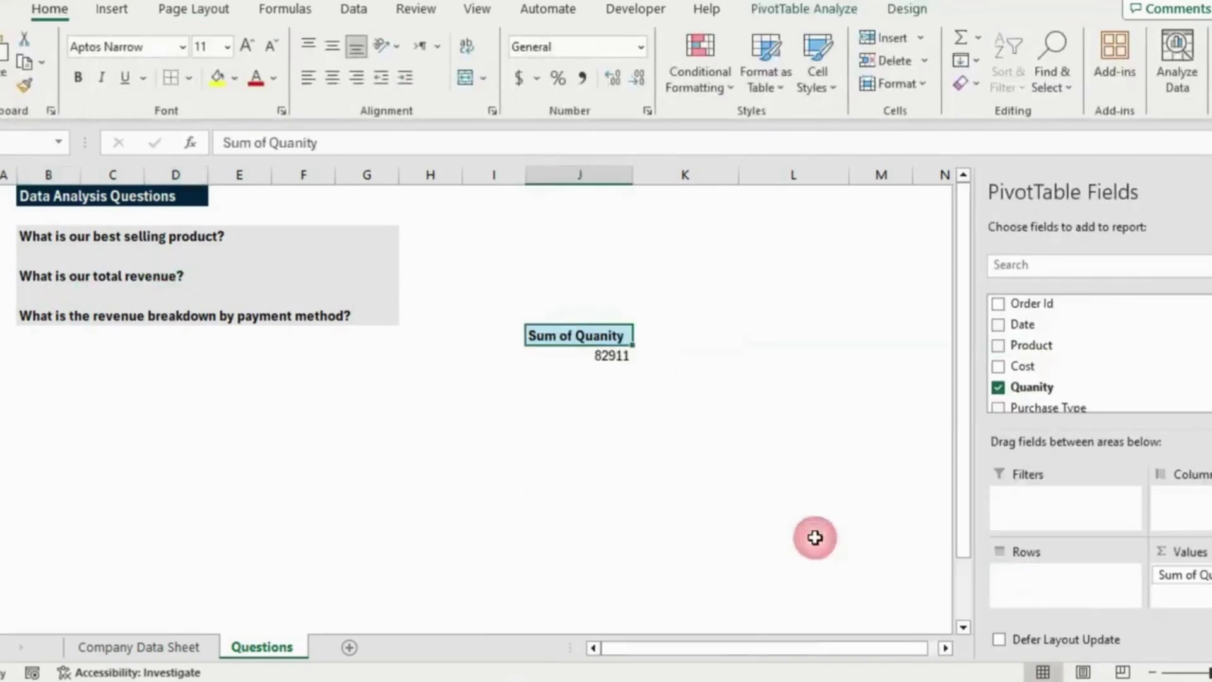
drag(1197, 571, 767, 506)
scroll(1055, 395, down, 5)
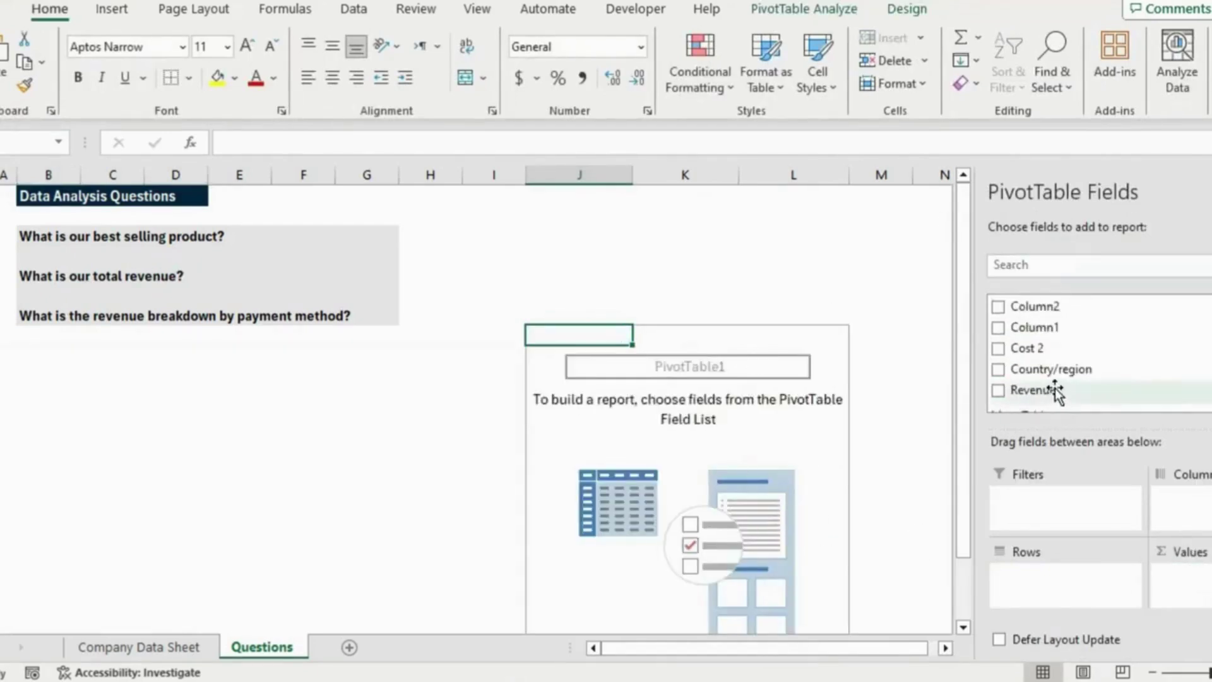
drag(1054, 391, 1180, 573)
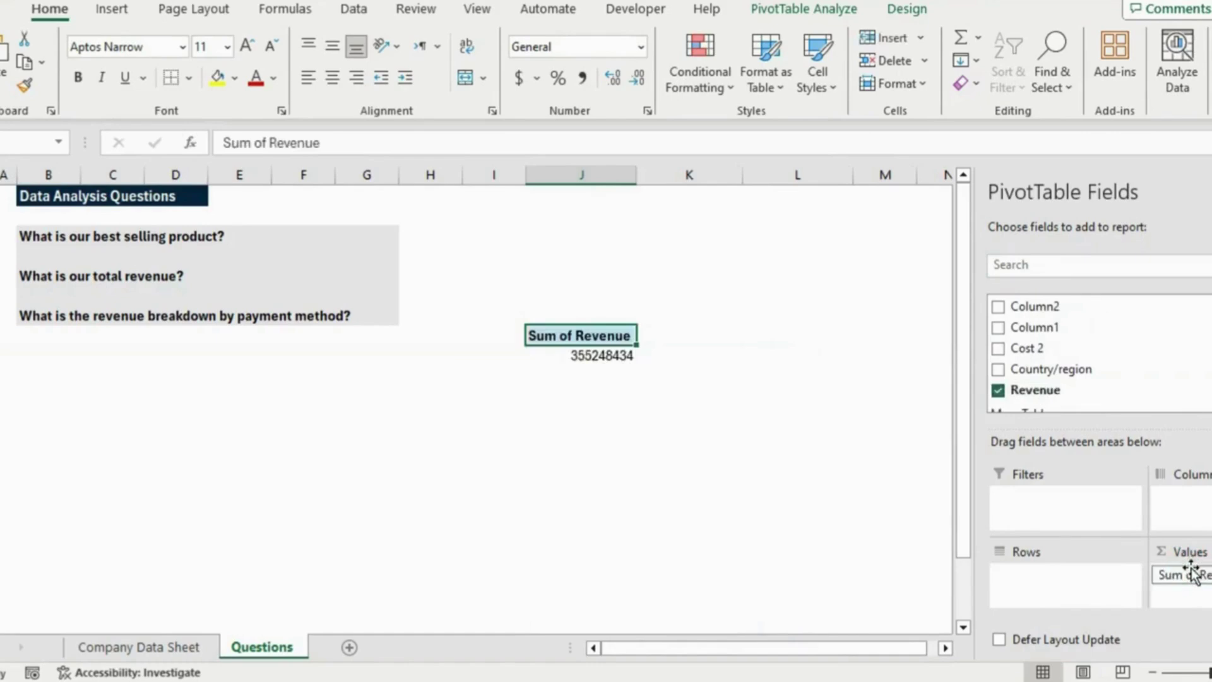
- Break Sum of Revenue down by Payment Method: Credit Card 71925740, Gift Card 283322694
click(562, 377)
click(564, 356)
click(278, 335)
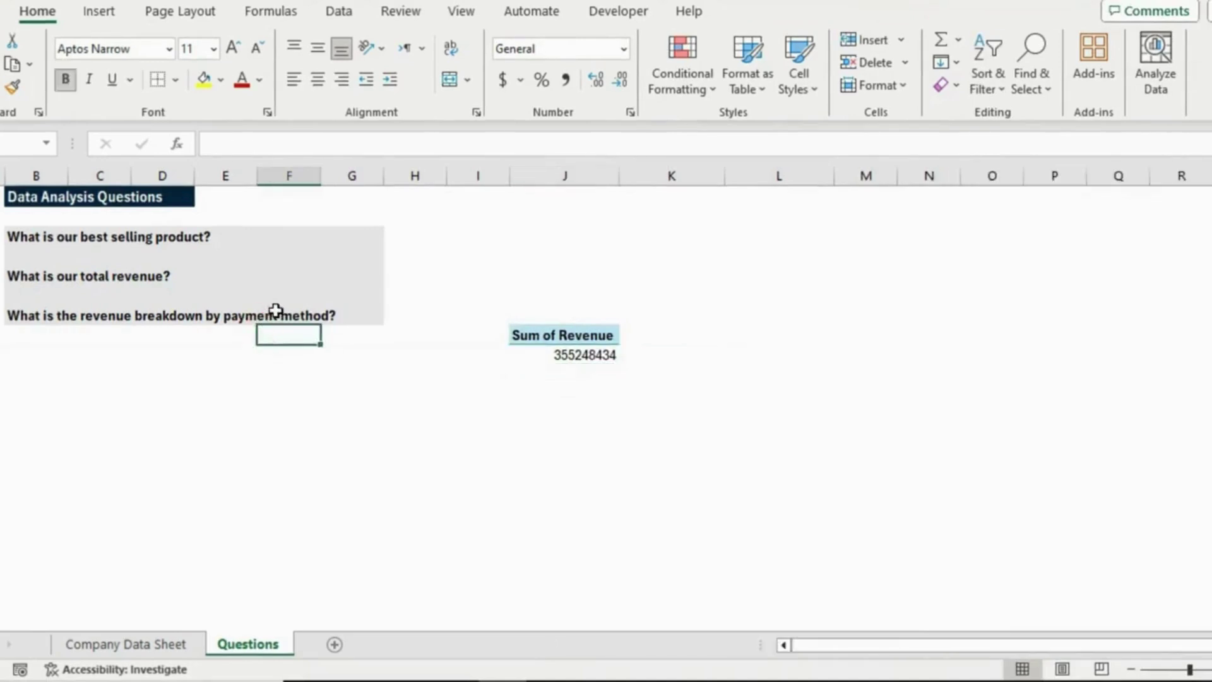
click(559, 355)
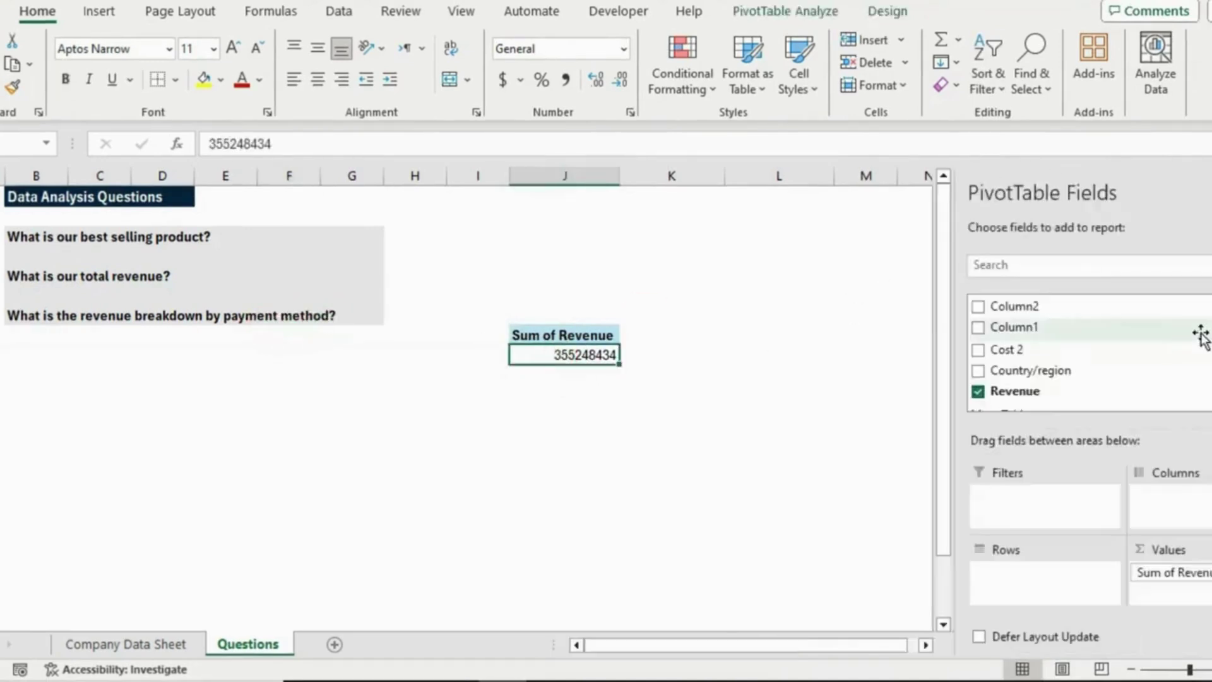
scroll(1086, 353, down, 1)
scroll(1035, 353, up, 2)
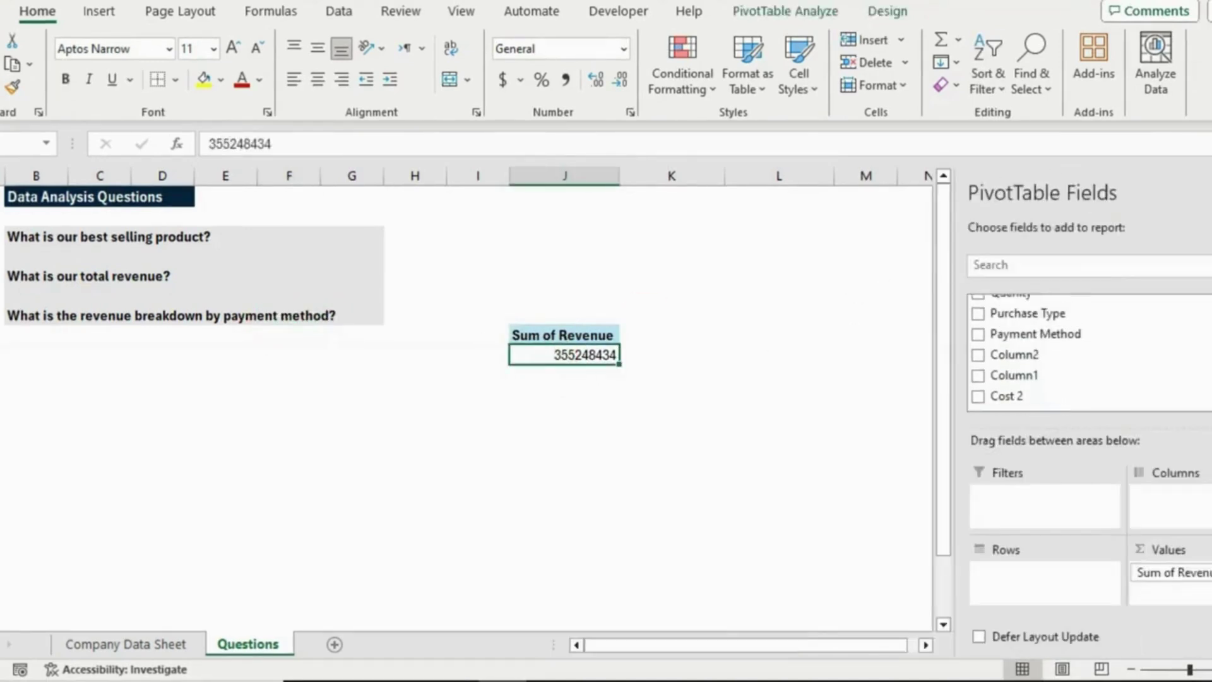
drag(1030, 343, 1020, 574)
- Show pivot revenue as % of Grand Total: Credit Card 20.25%, Gift Card 79.75%
click(629, 351)
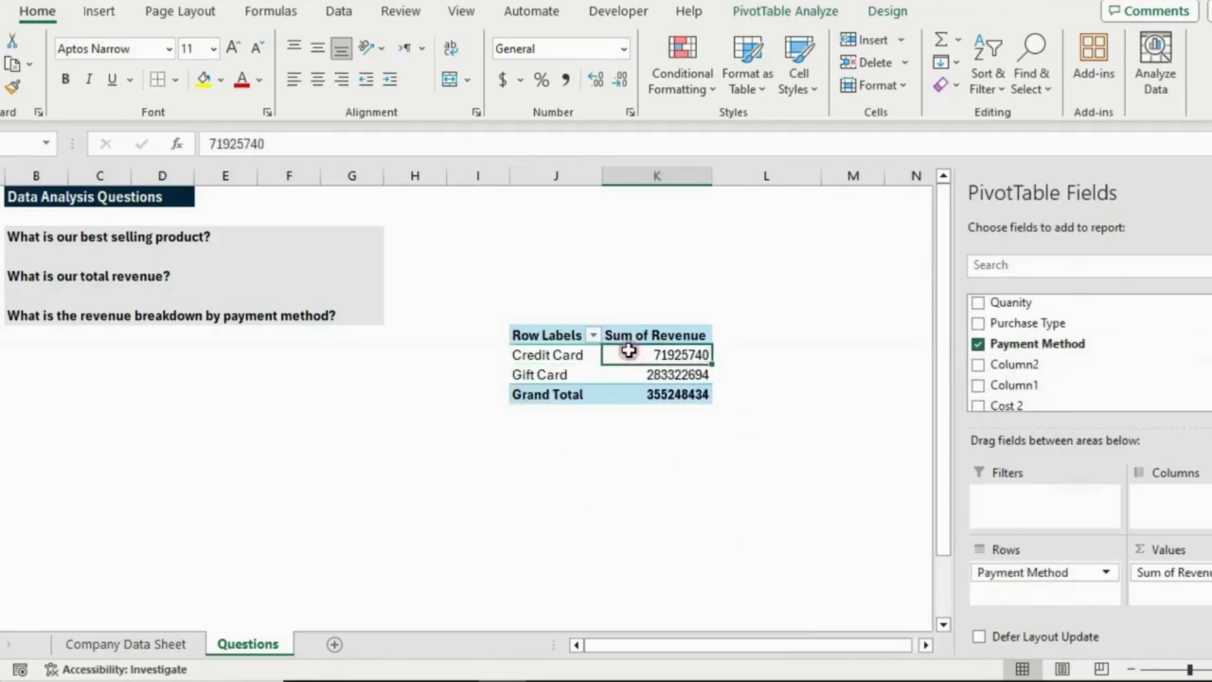
click(634, 373)
click(650, 349)
right_click(652, 351)
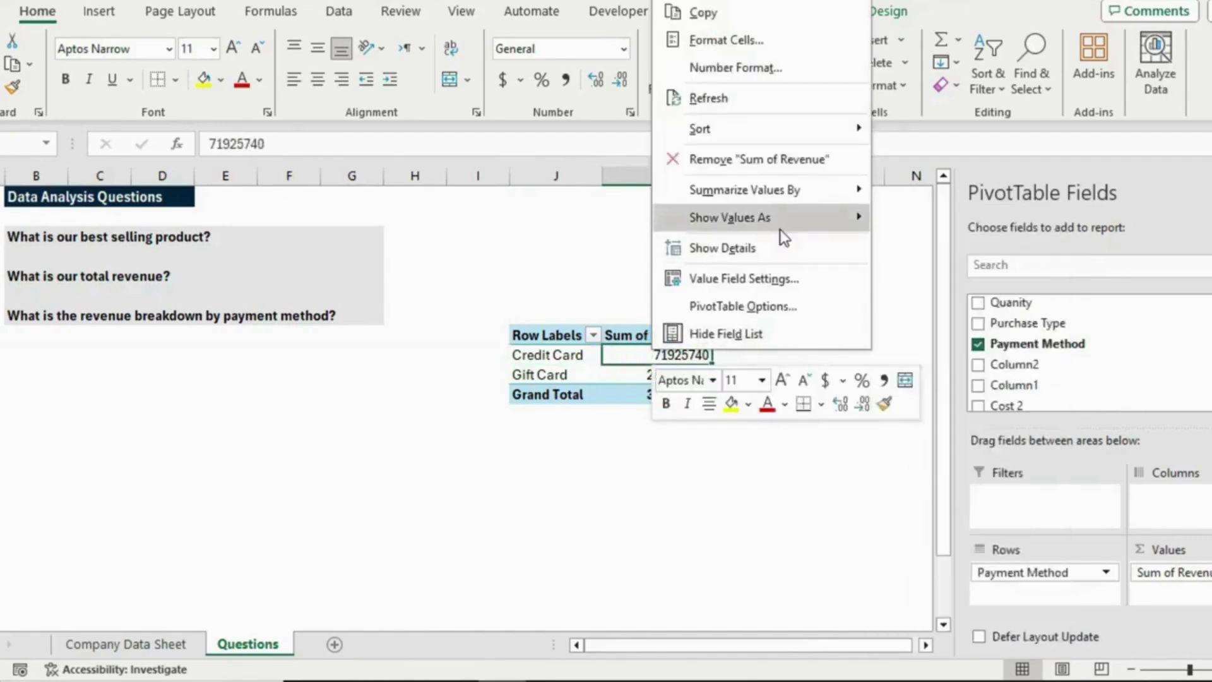
mouse_move(780, 229)
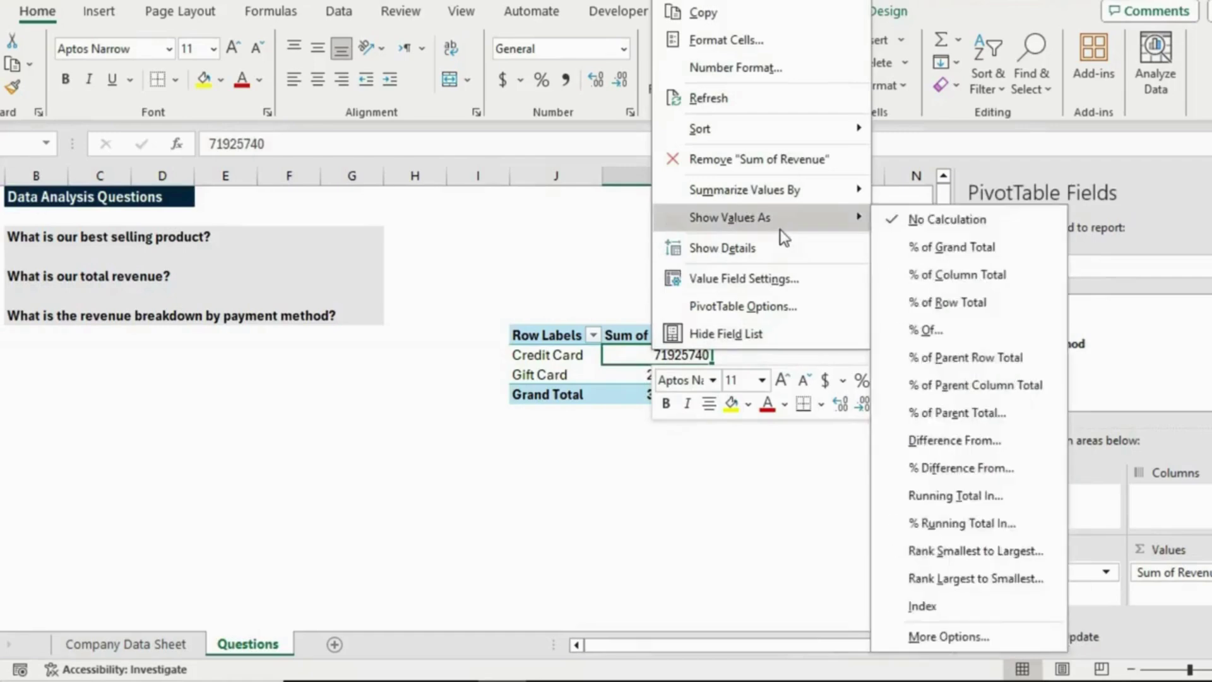
click(945, 248)
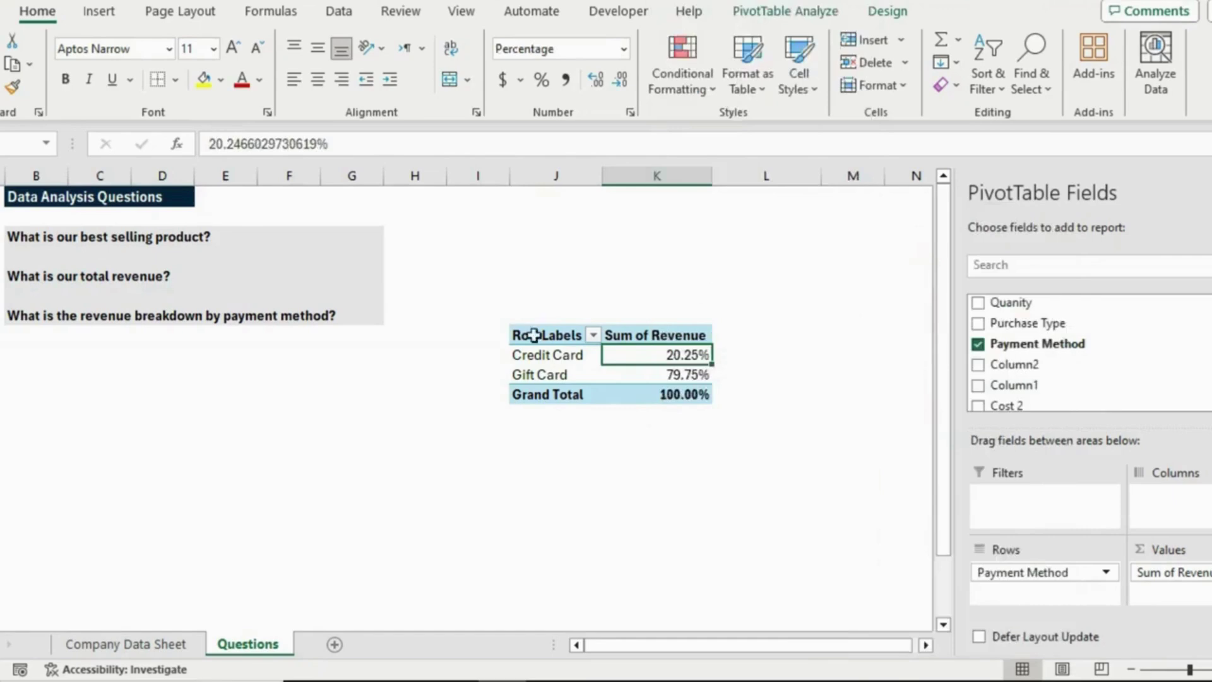
click(647, 375)
click(656, 353)
click(667, 377)
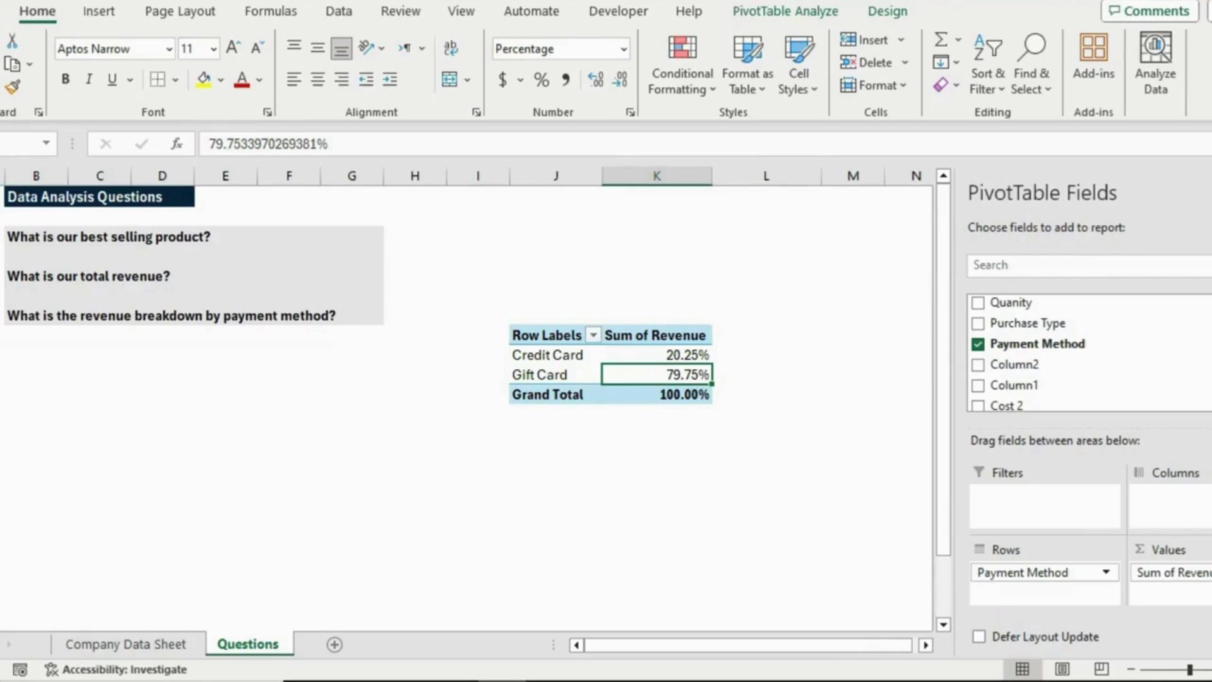
click(1166, 211)
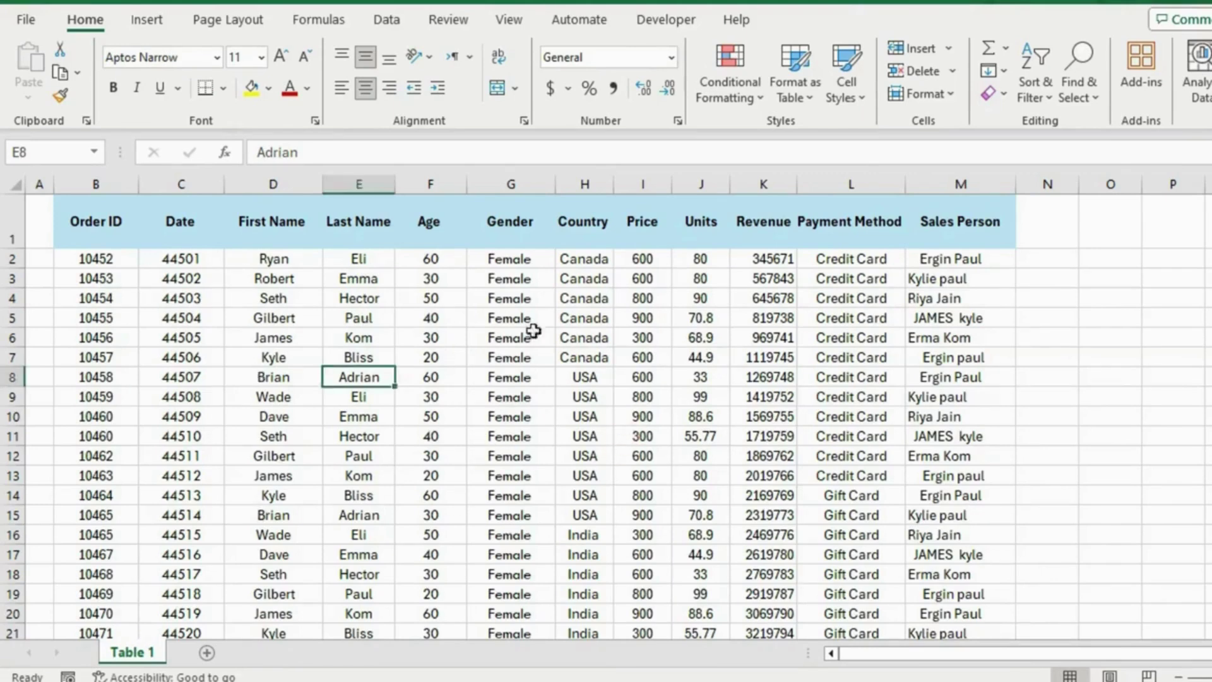
- Review the Table 1 orders data, including the name and Sales Person columns, and show the Data ribbon
click(569, 372)
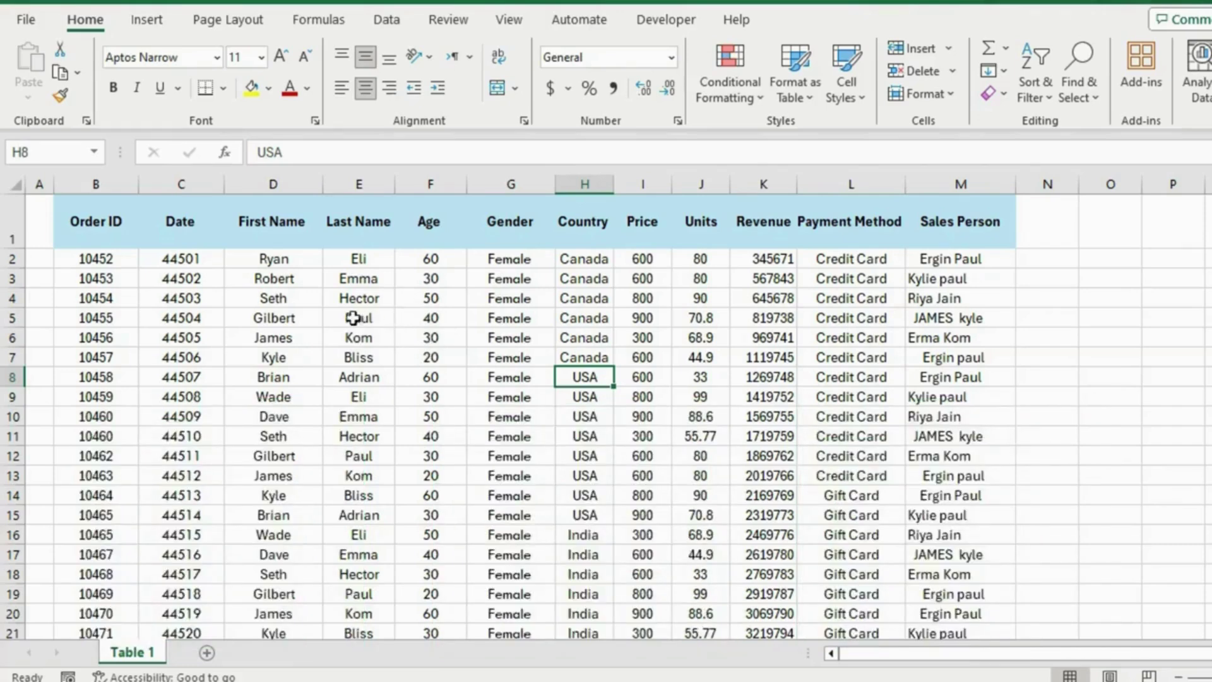
click(893, 305)
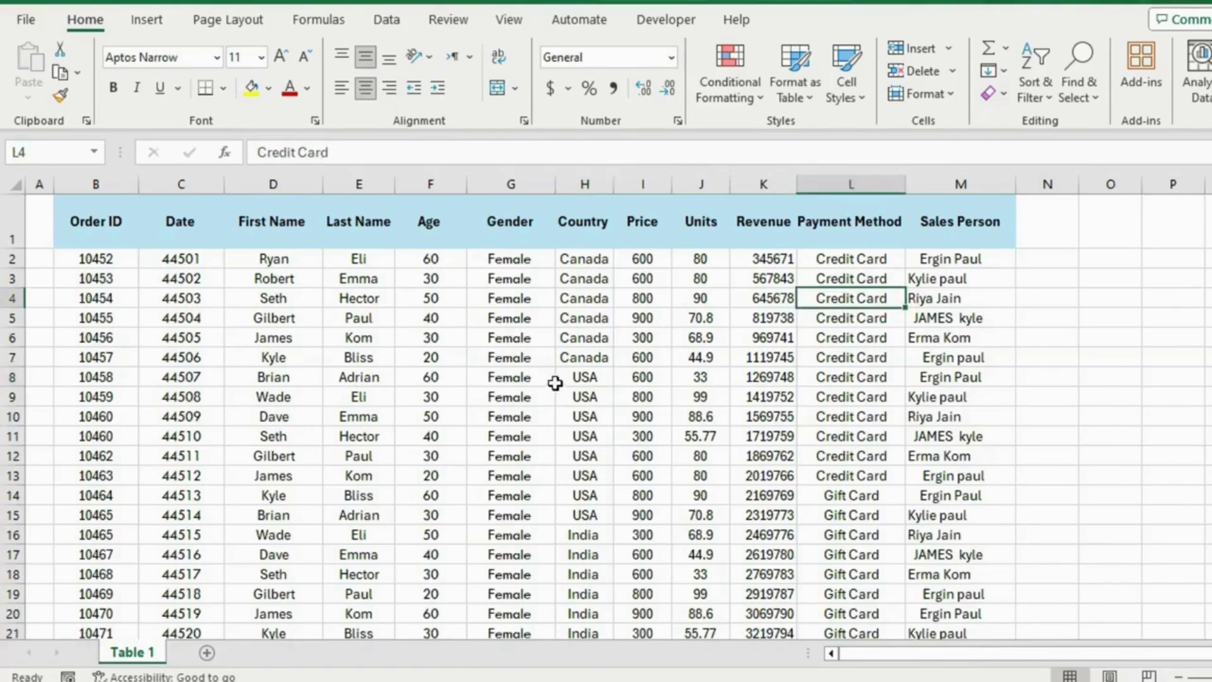
click(474, 338)
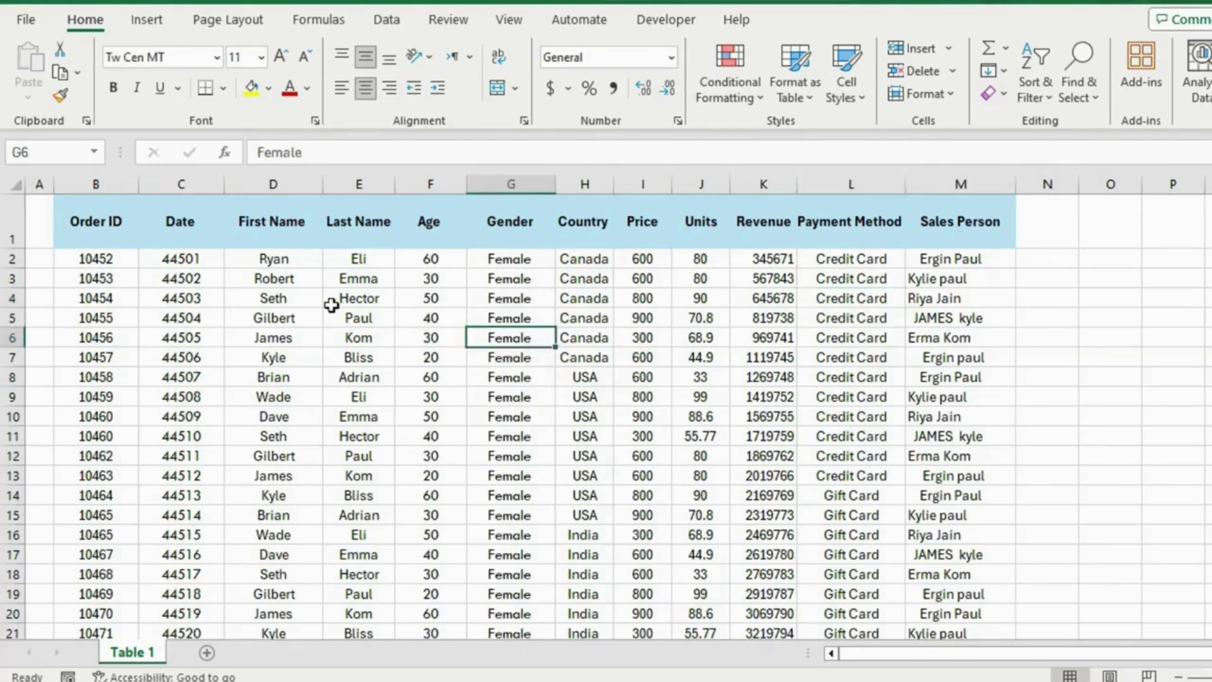
drag(281, 184, 351, 184)
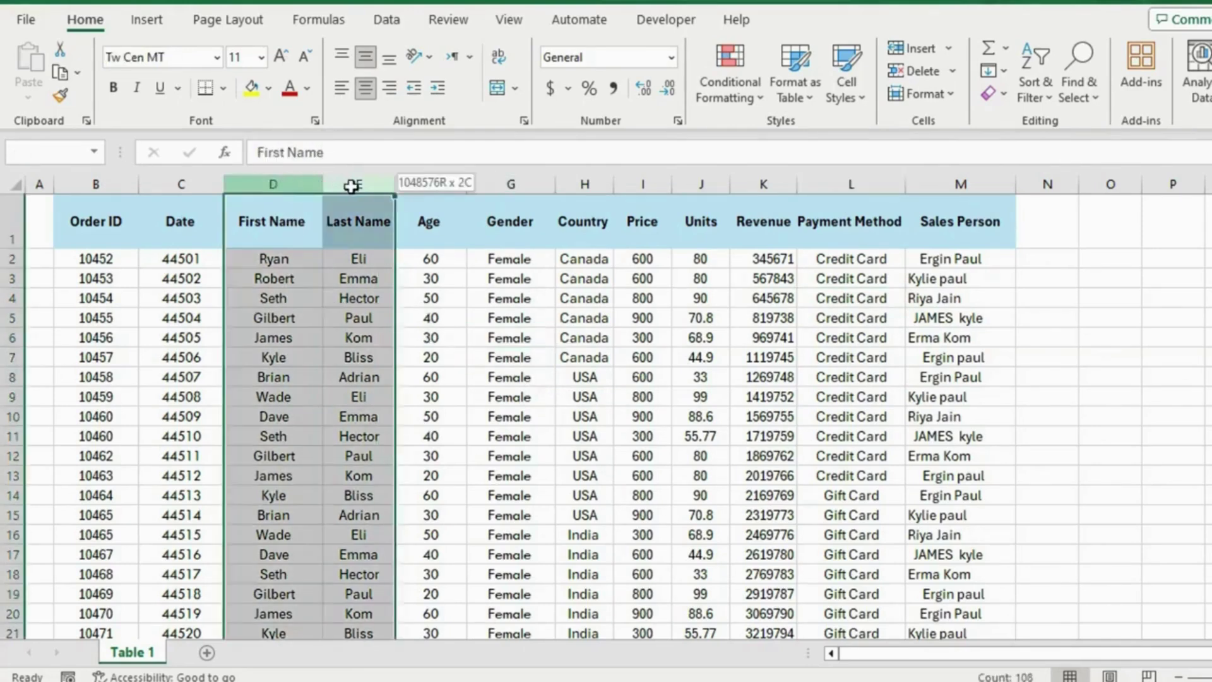
click(328, 379)
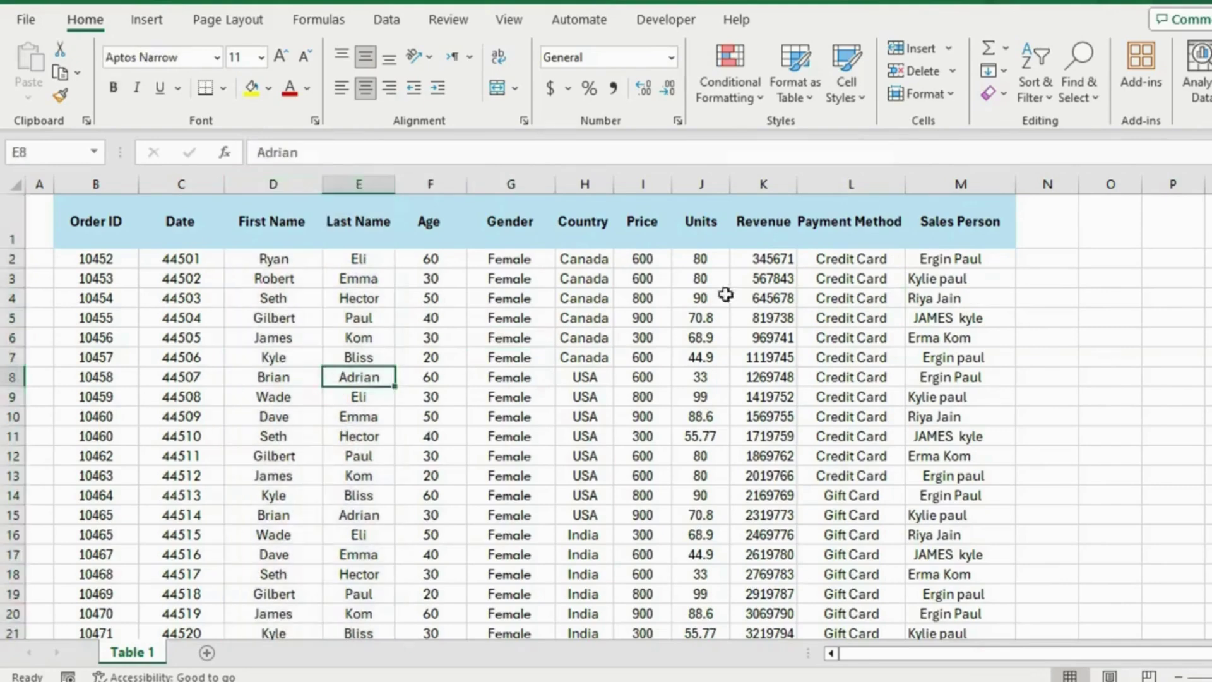
click(944, 185)
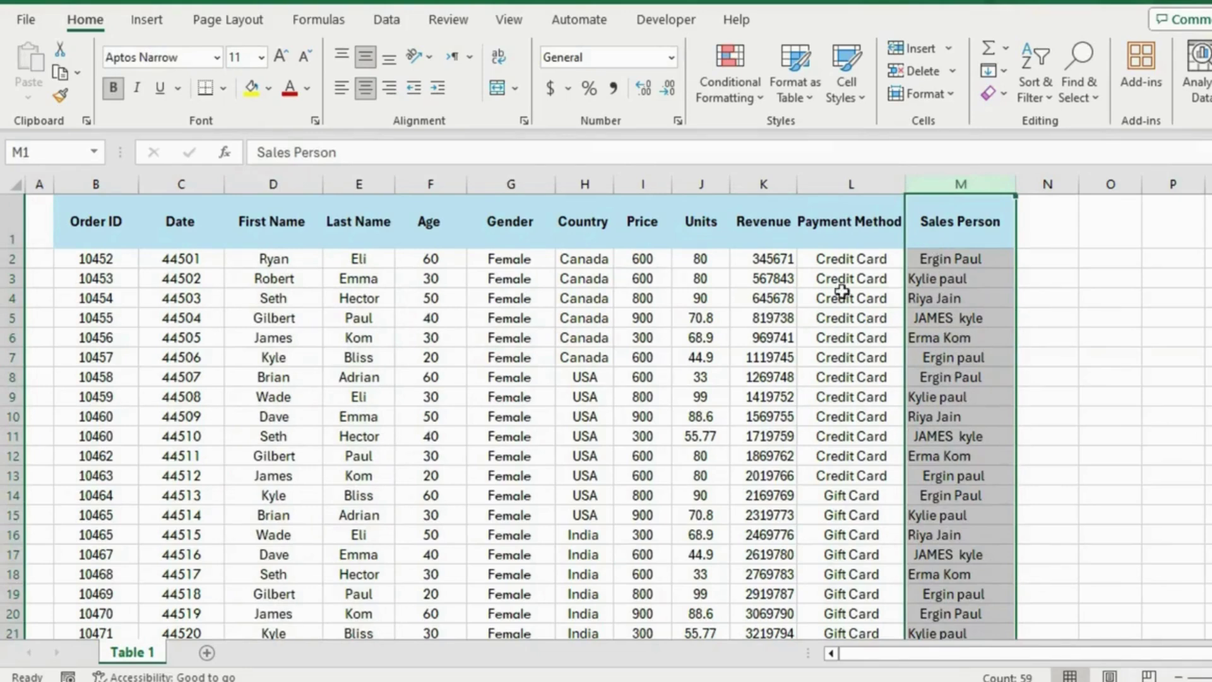
click(834, 312)
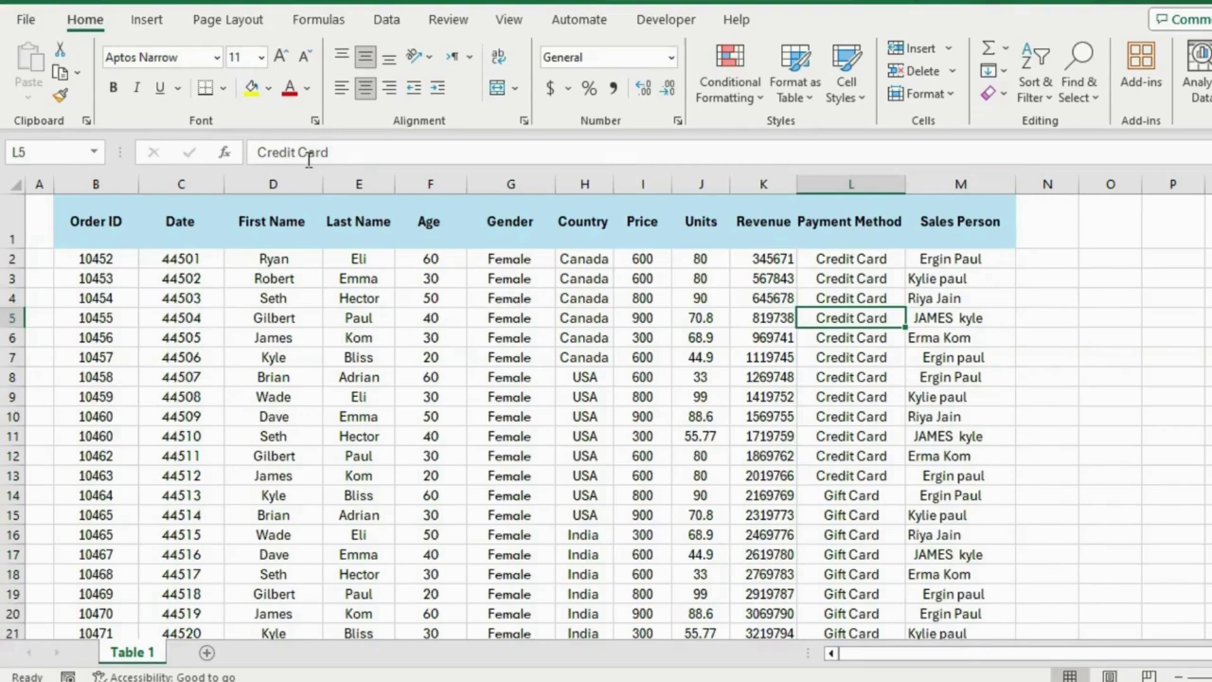
click(386, 19)
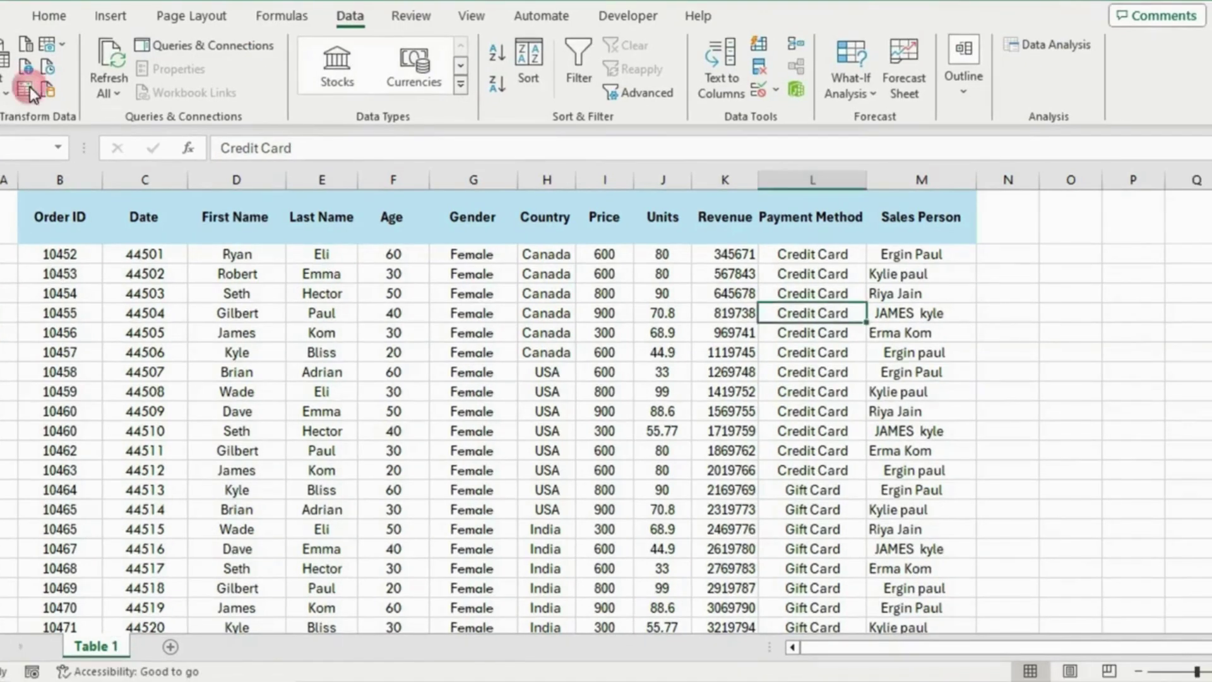
- Load the sales range with headers into the Power Query Editor as Table4 using From Table/Range
click(27, 90)
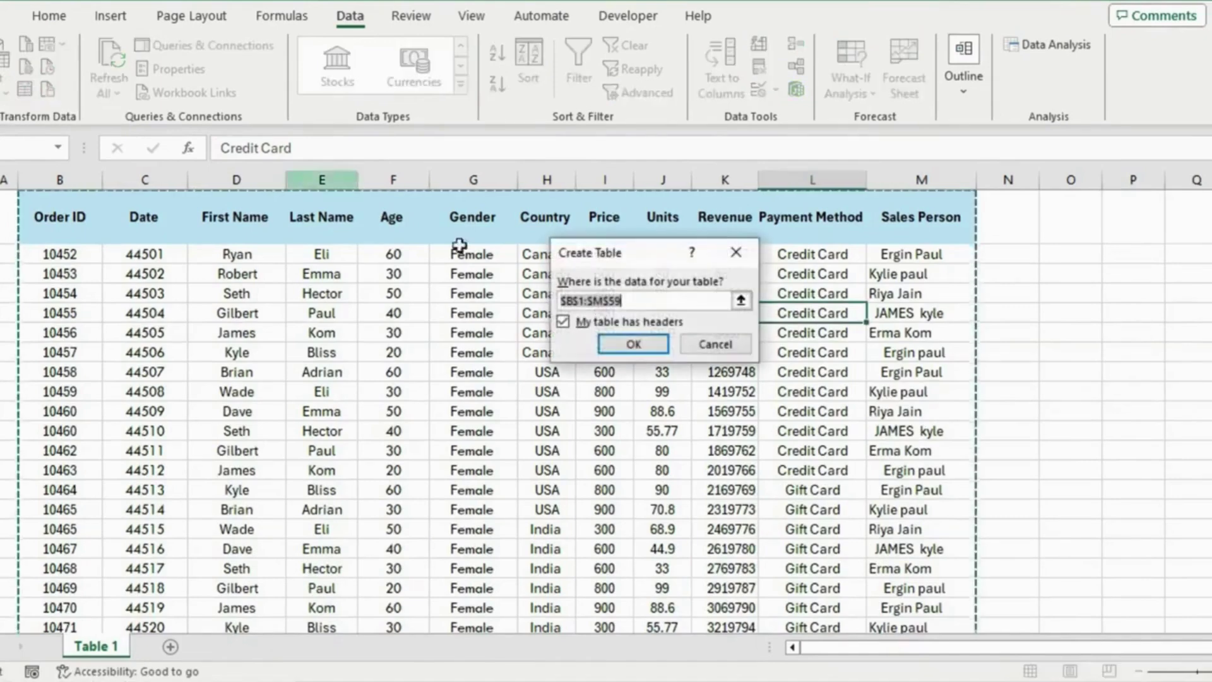
click(621, 347)
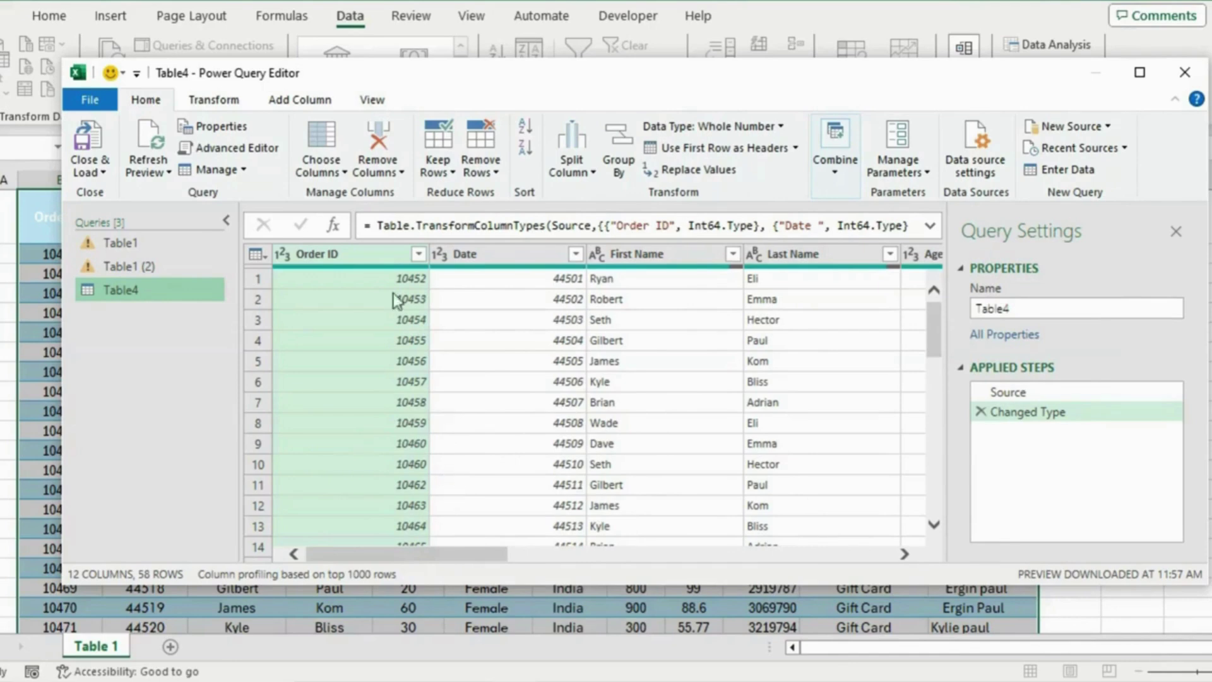
- Remove duplicate Order ID rows from Table4, reducing it from 58 to 56 rows
click(368, 254)
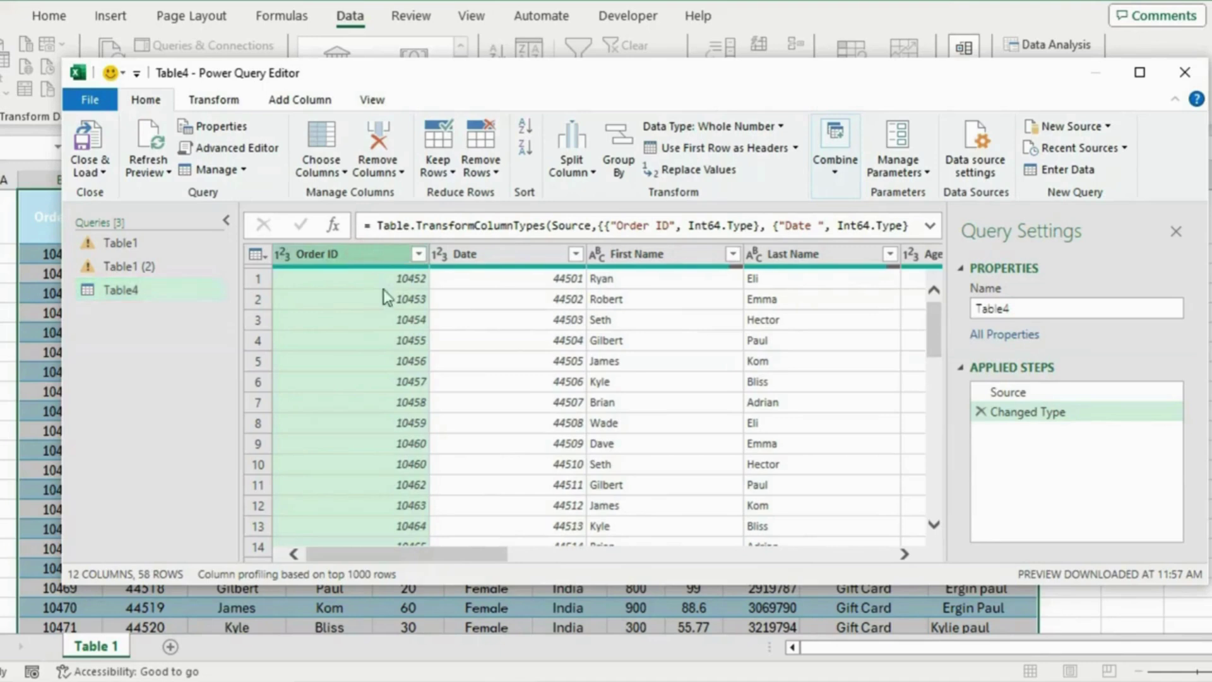
click(357, 443)
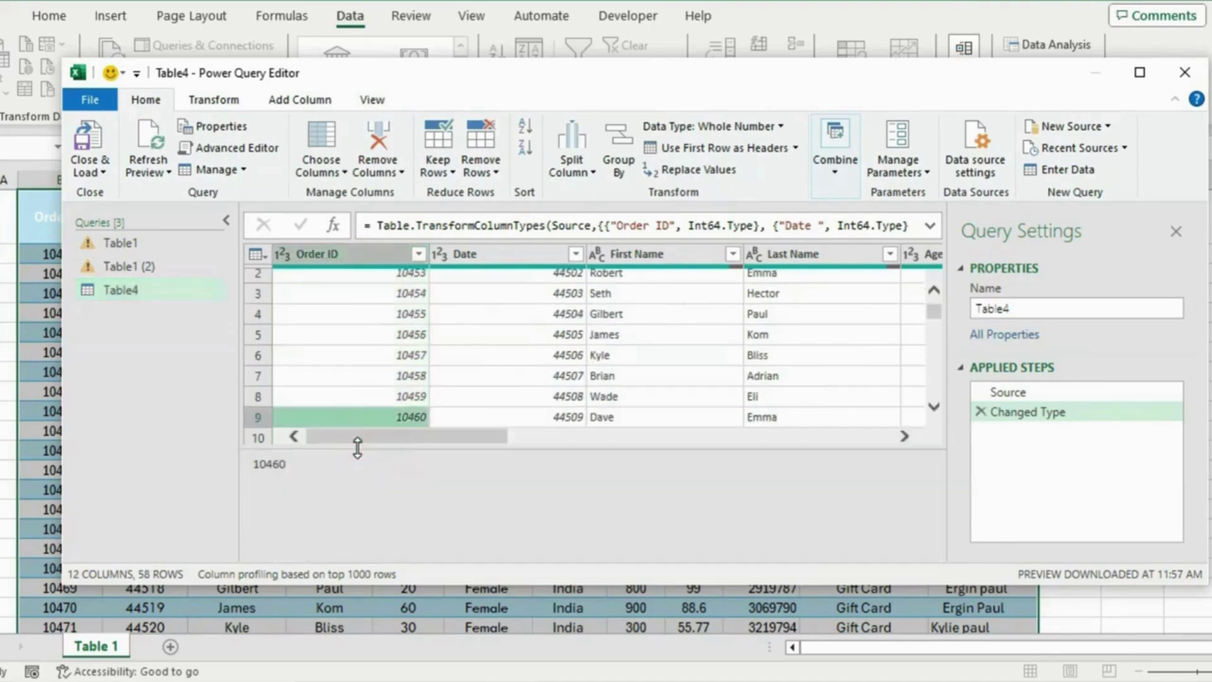
click(934, 290)
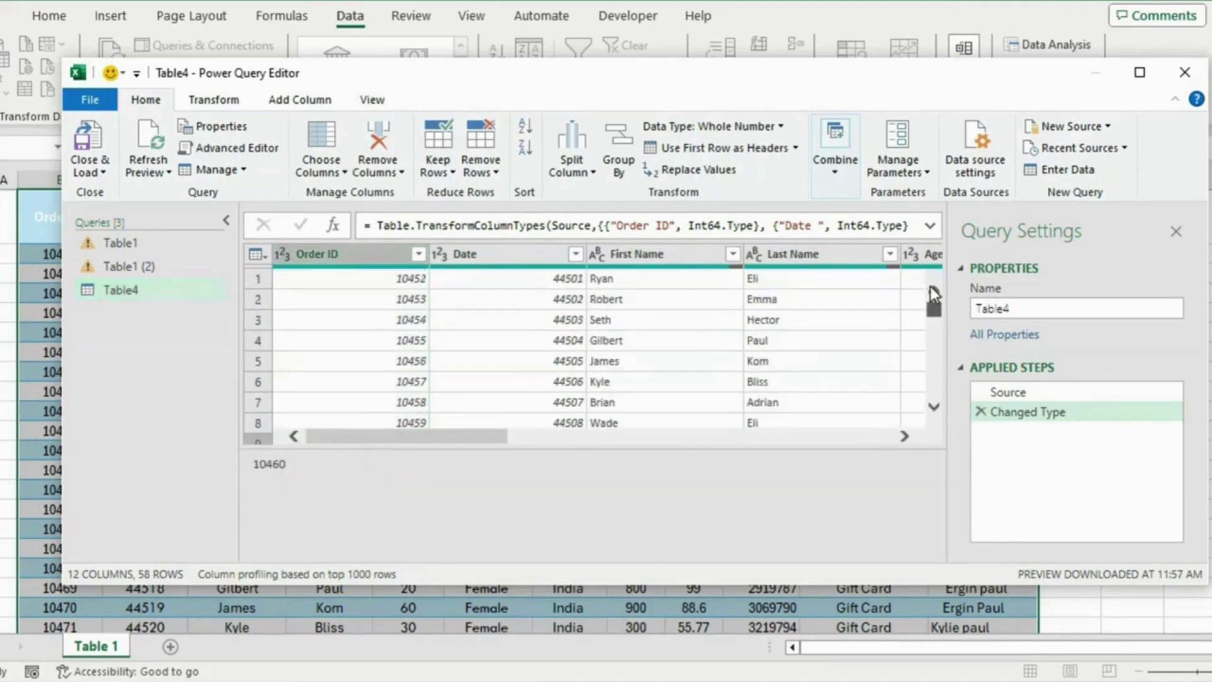
right_click(332, 254)
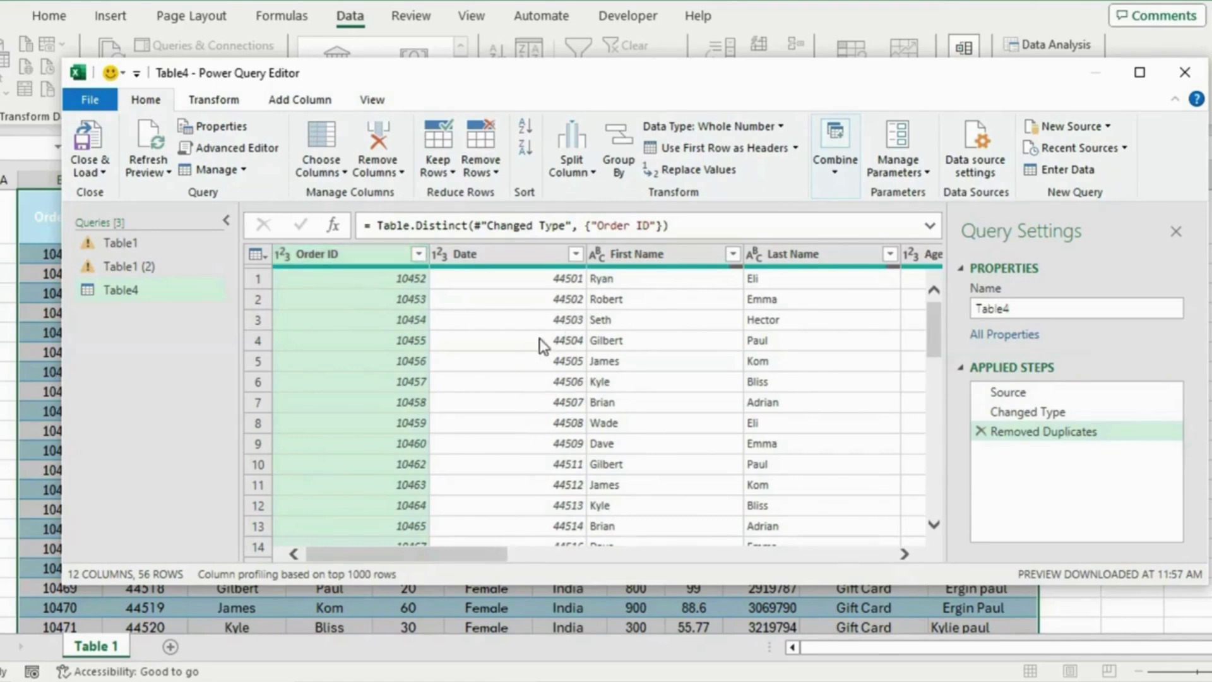
- Change the Date column to Date type (11/1/2021 instead of 44501) and select both name columns
click(505, 253)
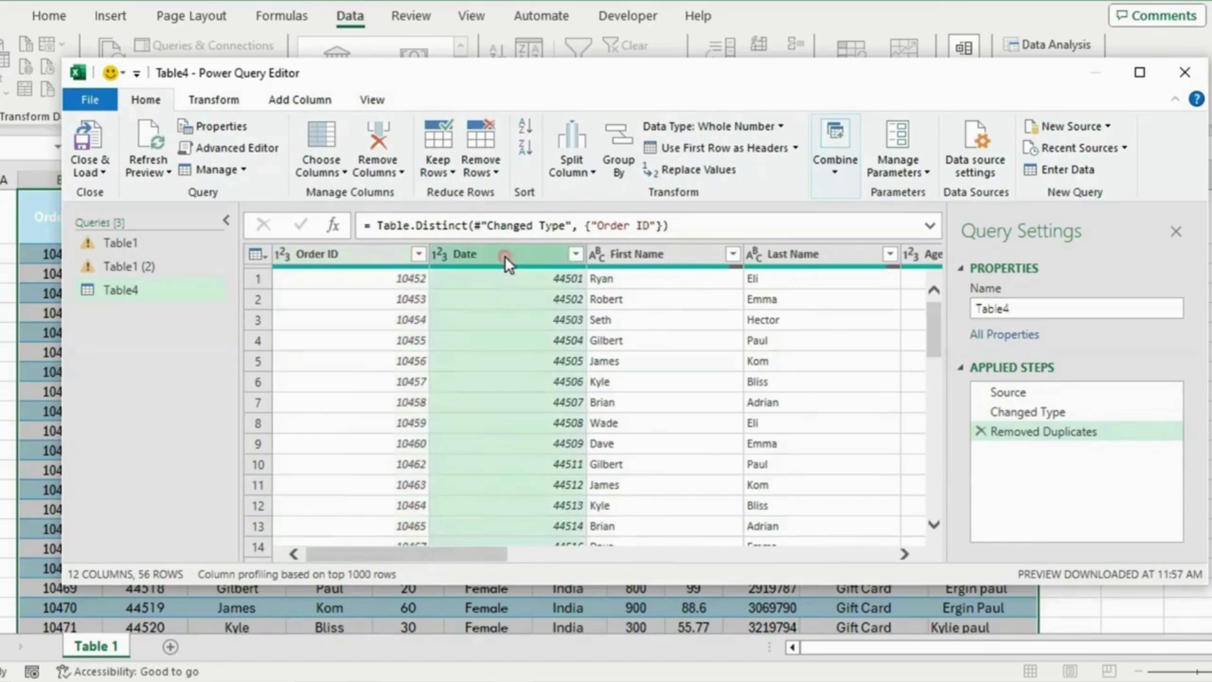
right_click(505, 256)
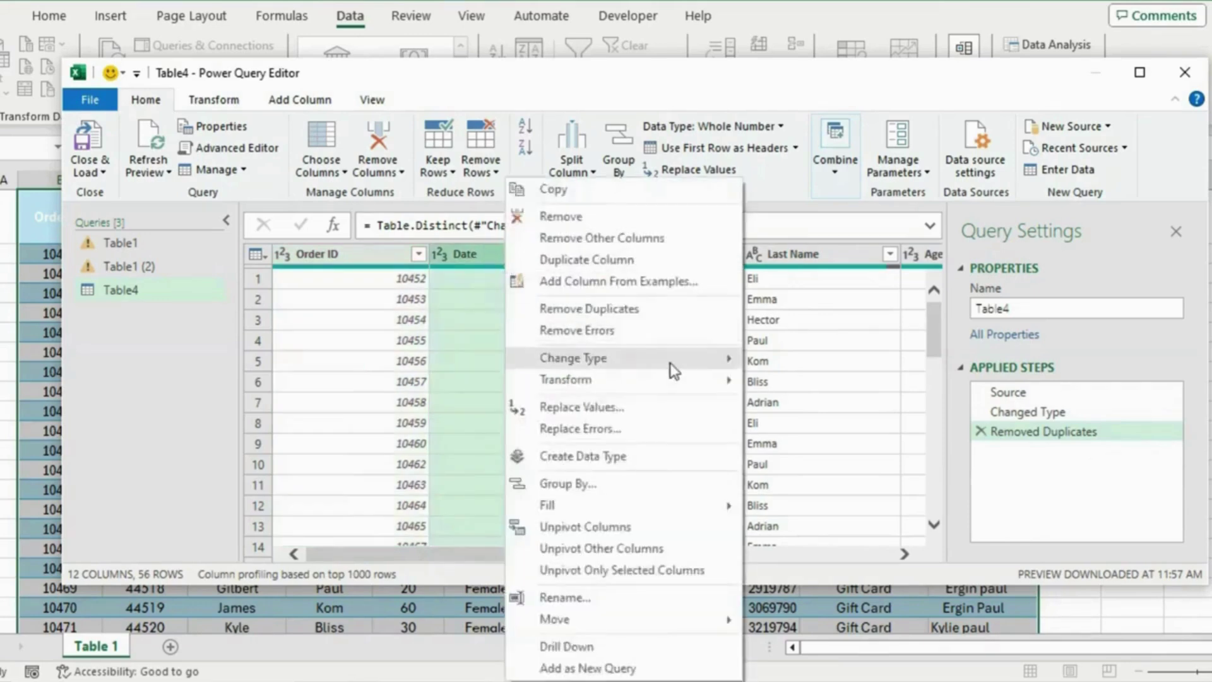
mouse_move(669, 360)
click(793, 478)
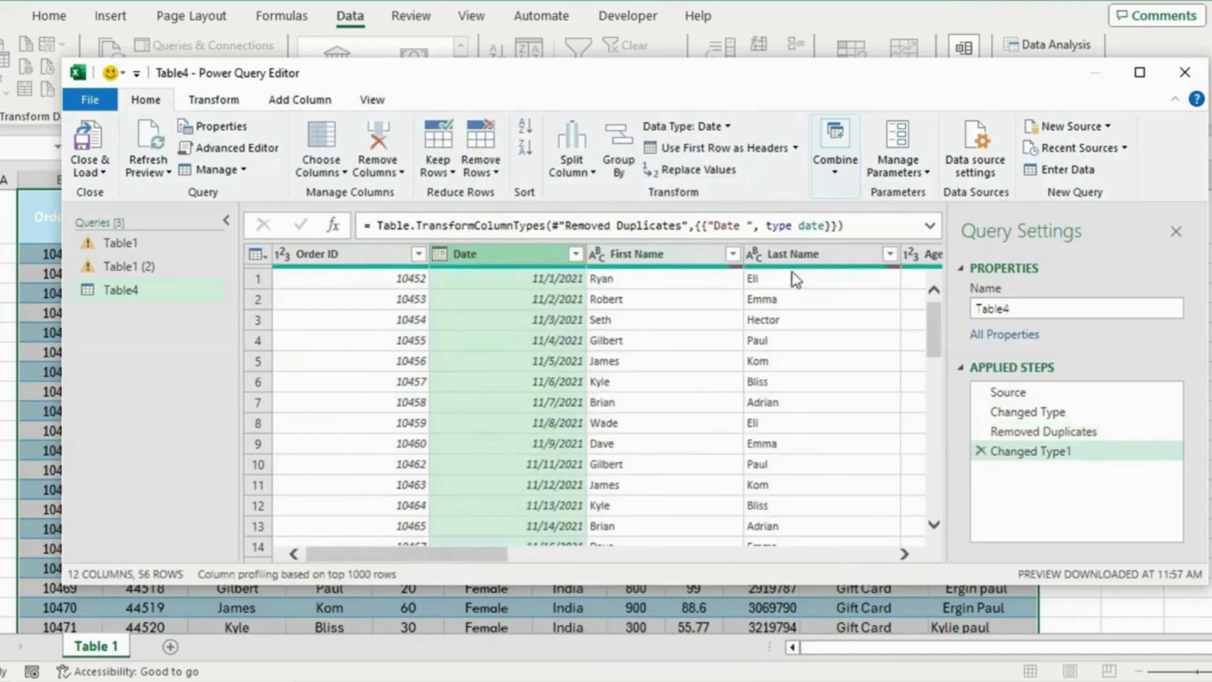
drag(669, 254, 820, 270)
ctrl+click(819, 266)
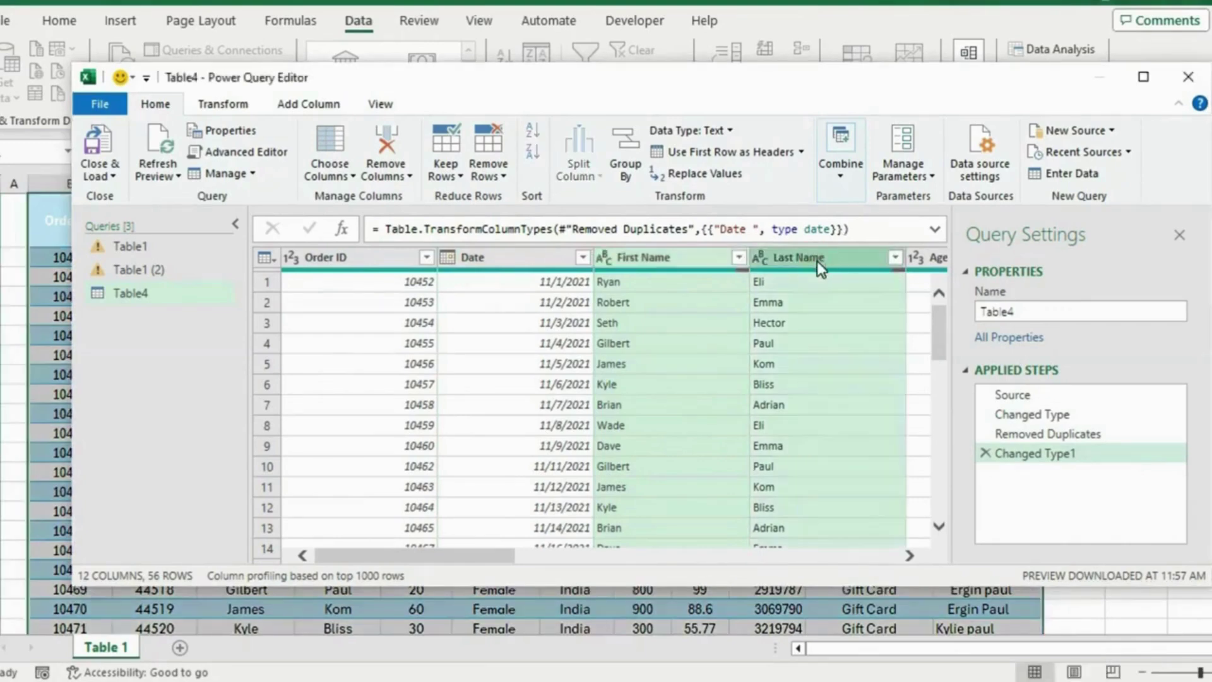
- Merge First Name and Last Name with a space separator into a new Names column
right_click(702, 260)
click(797, 513)
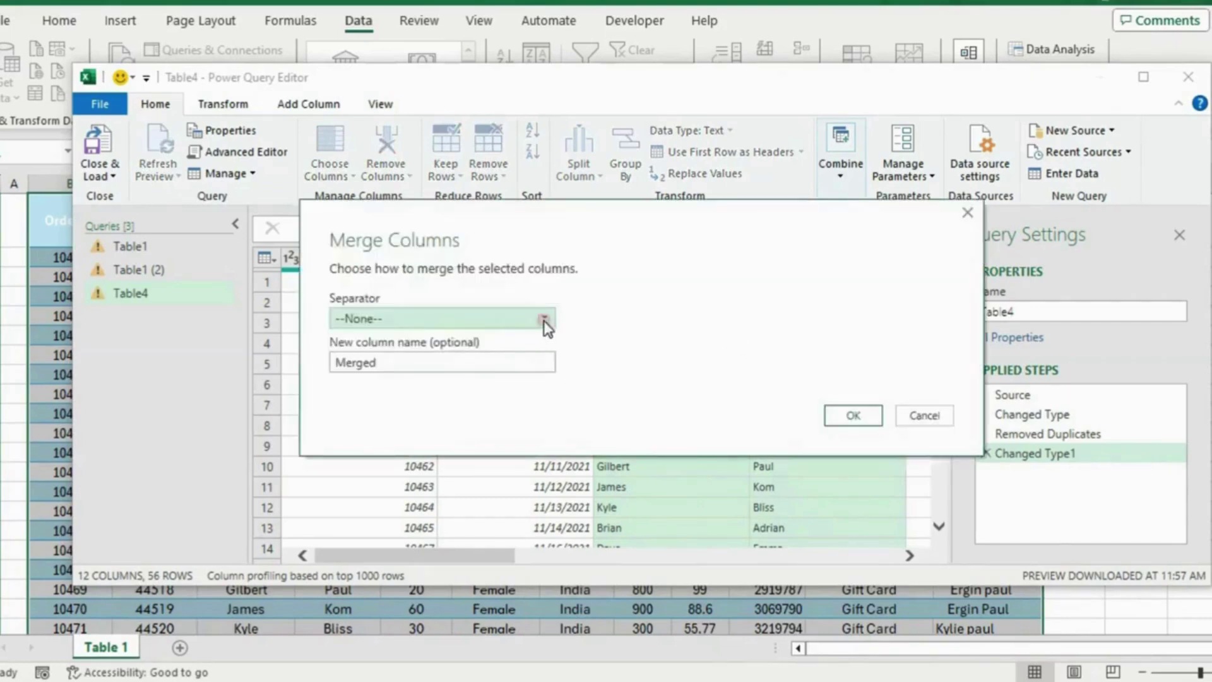
click(544, 319)
click(422, 436)
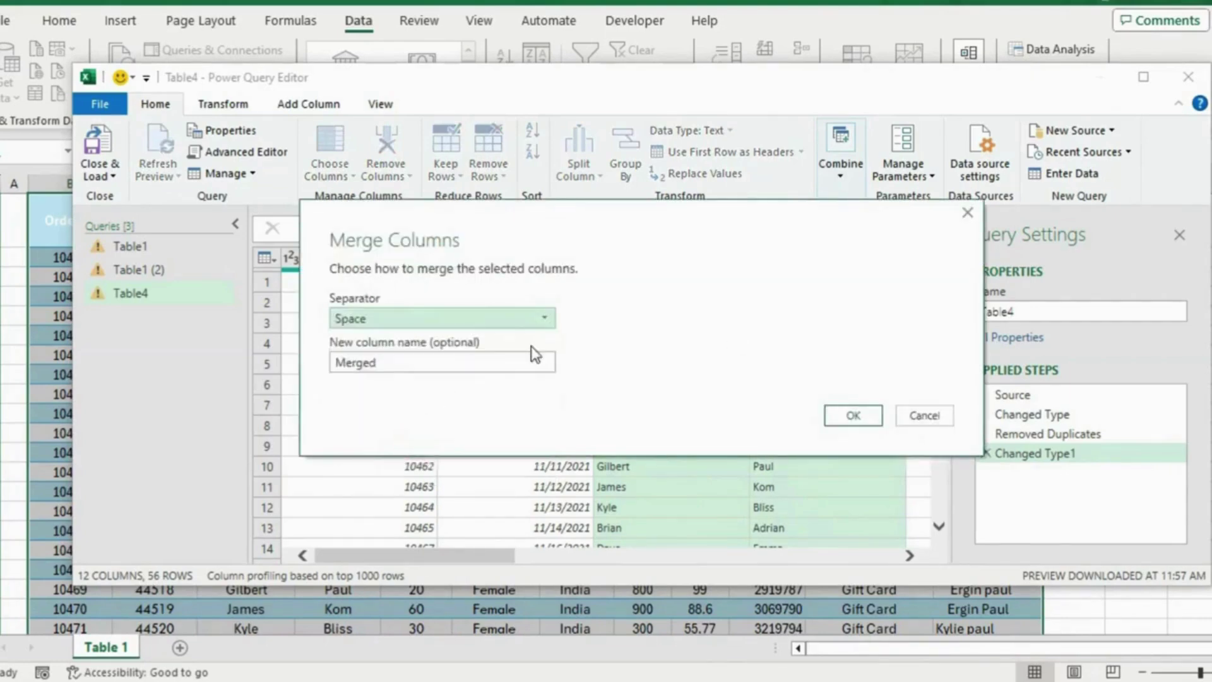
double_click(490, 364)
text(Names)
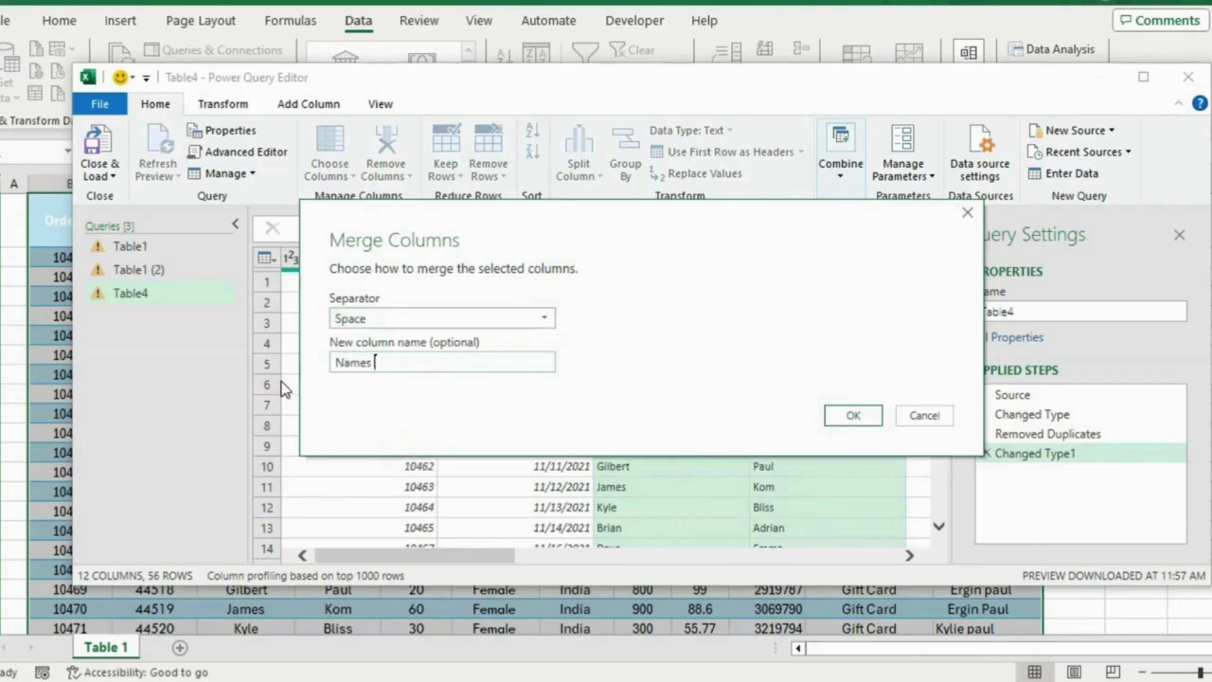
click(866, 418)
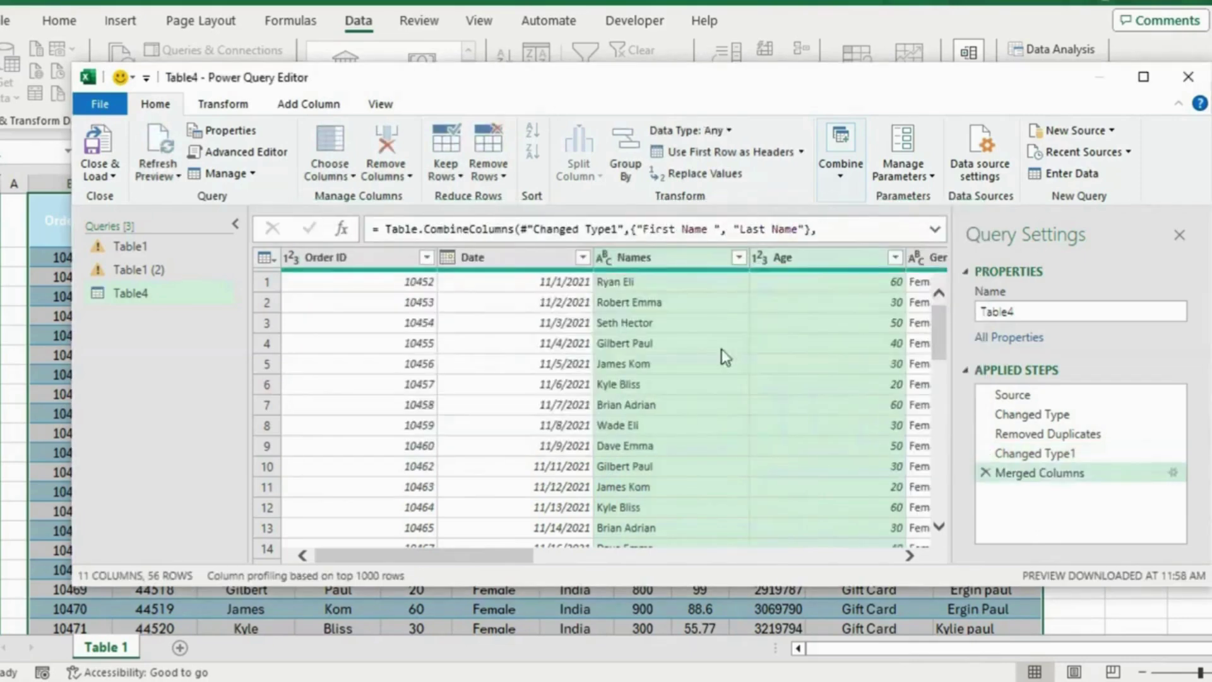
click(659, 347)
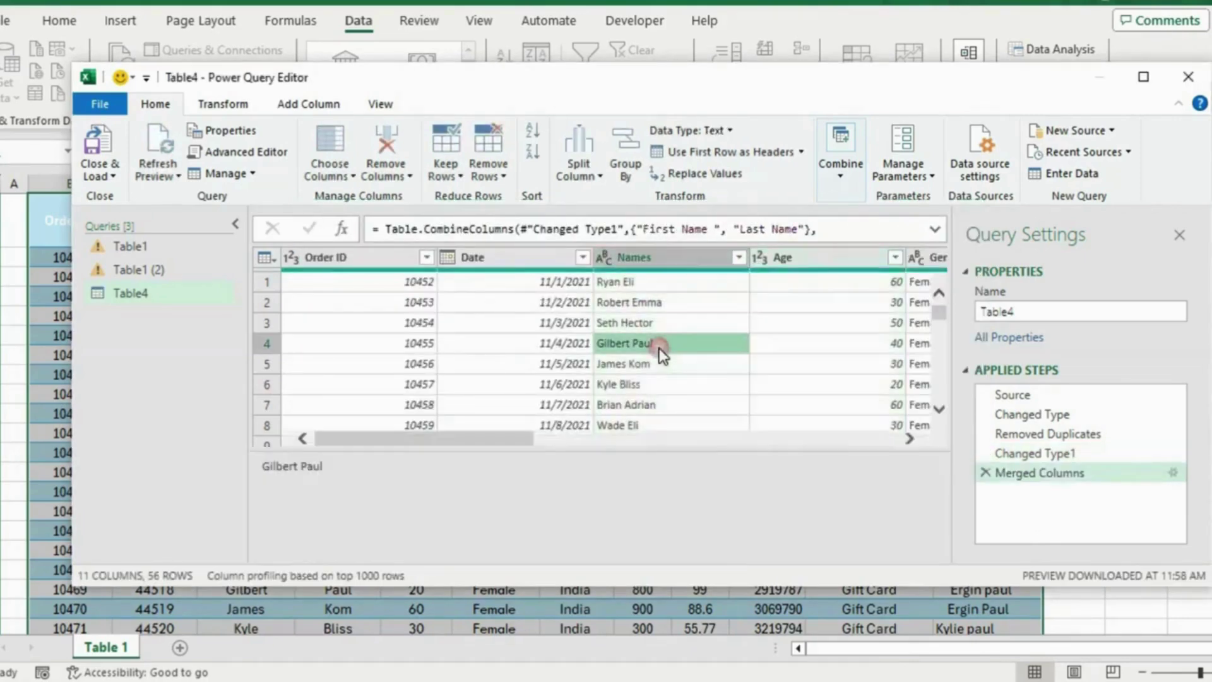
click(657, 256)
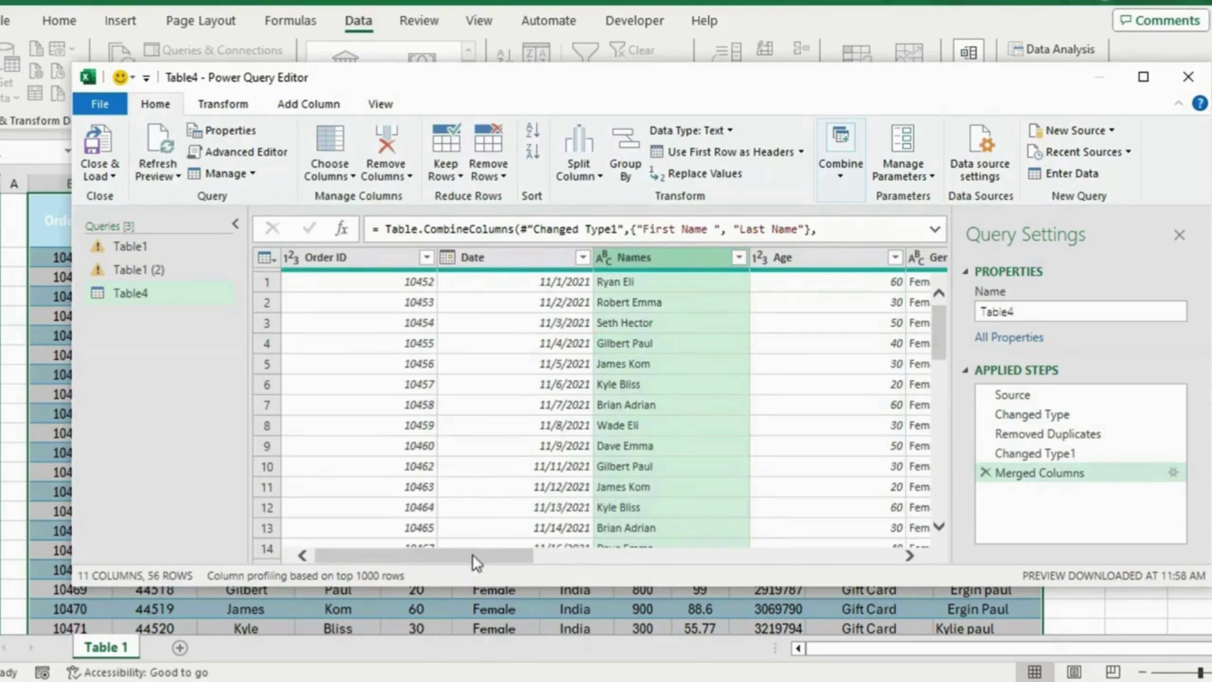
- Inspect Units values such as 70.8 and 68.9 and select the Units column
drag(472, 556, 759, 555)
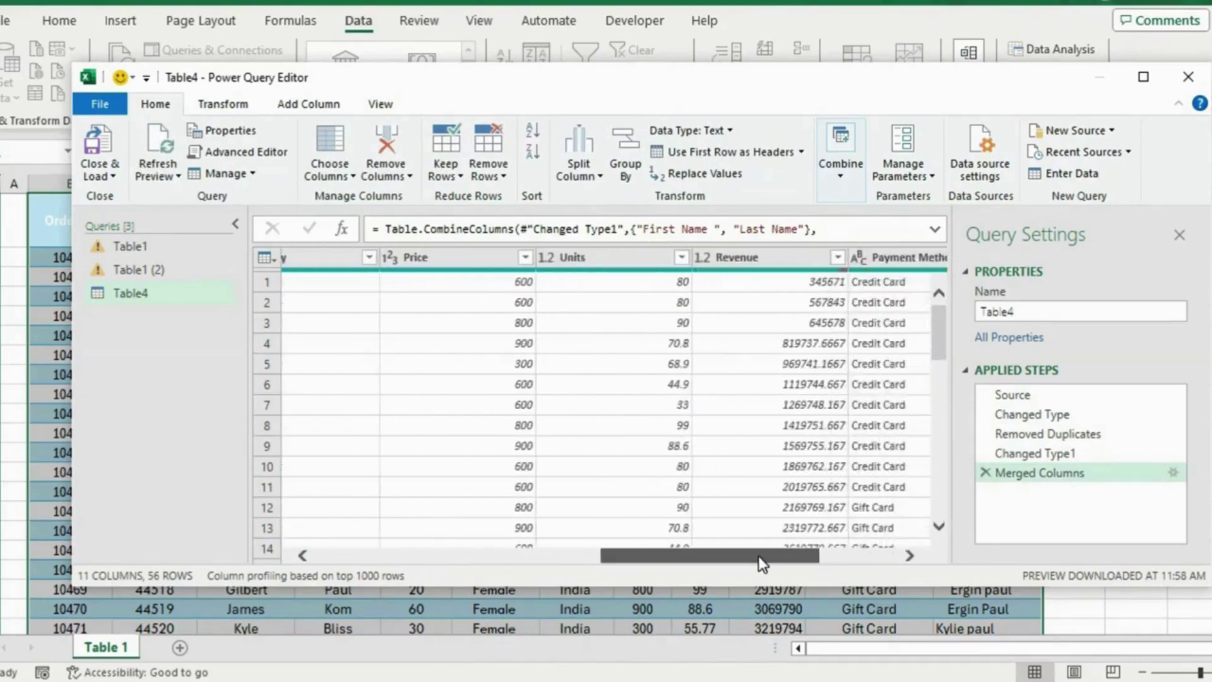
click(650, 346)
click(652, 365)
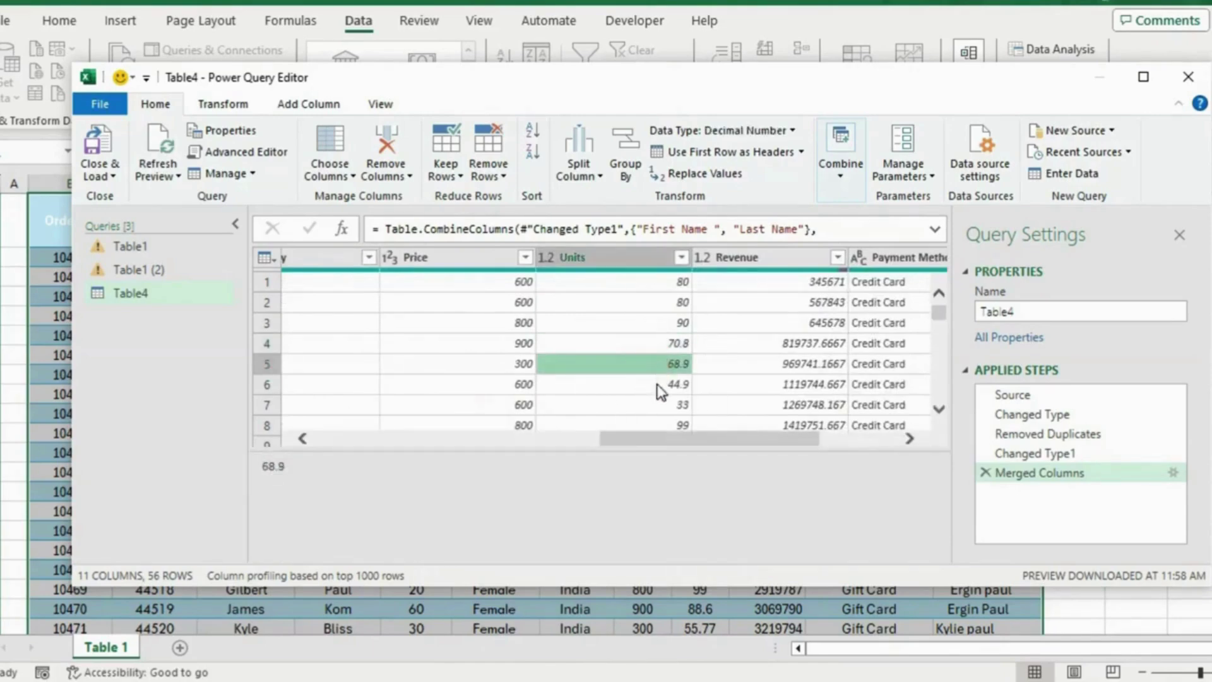
click(604, 261)
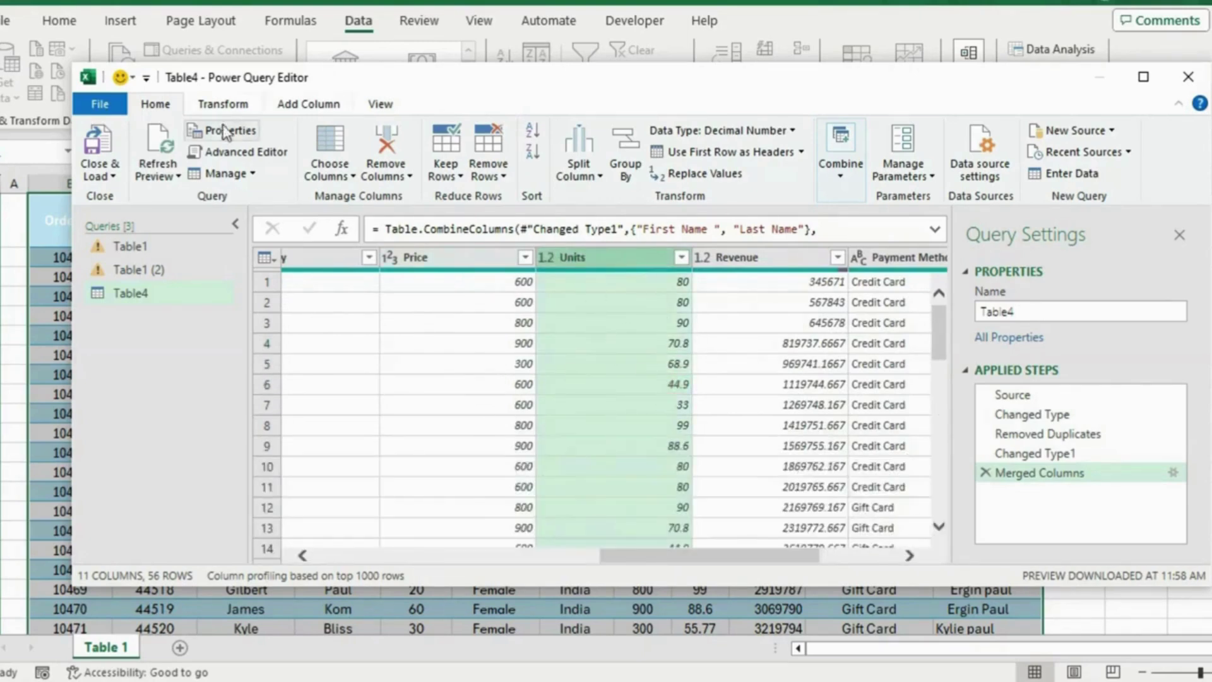
- Change Table4's Units column to Whole Number, rounding 70.8 to 71 and 68.9 to 69
click(226, 105)
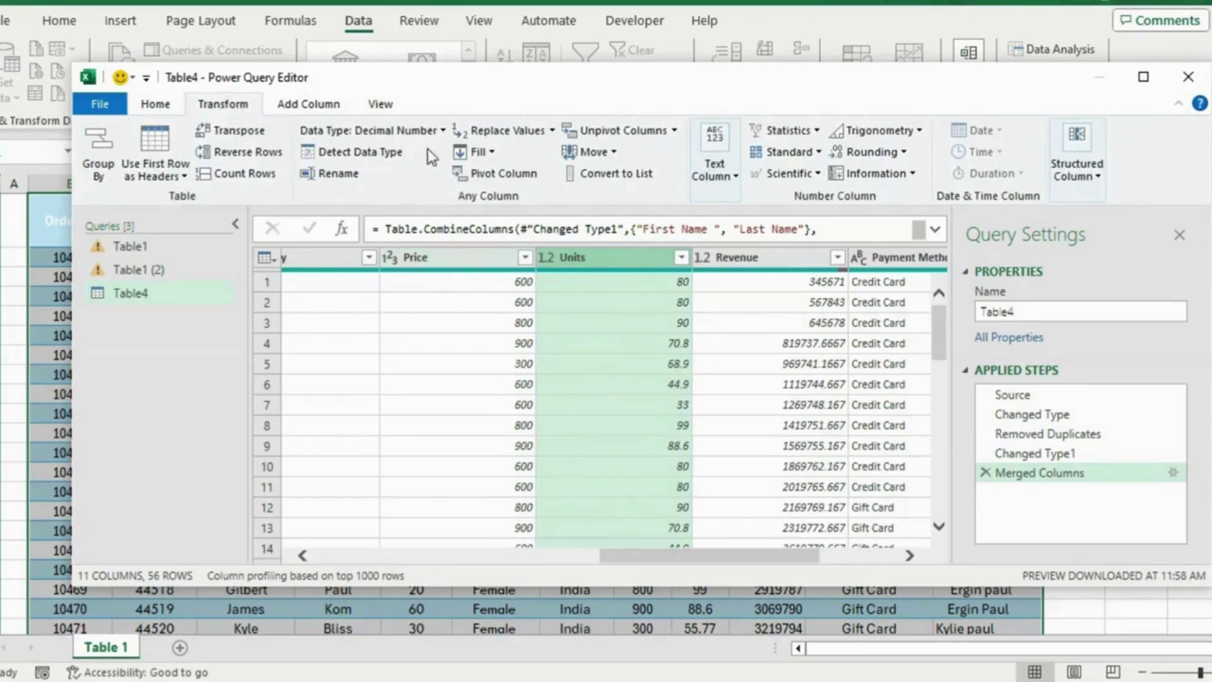
click(439, 132)
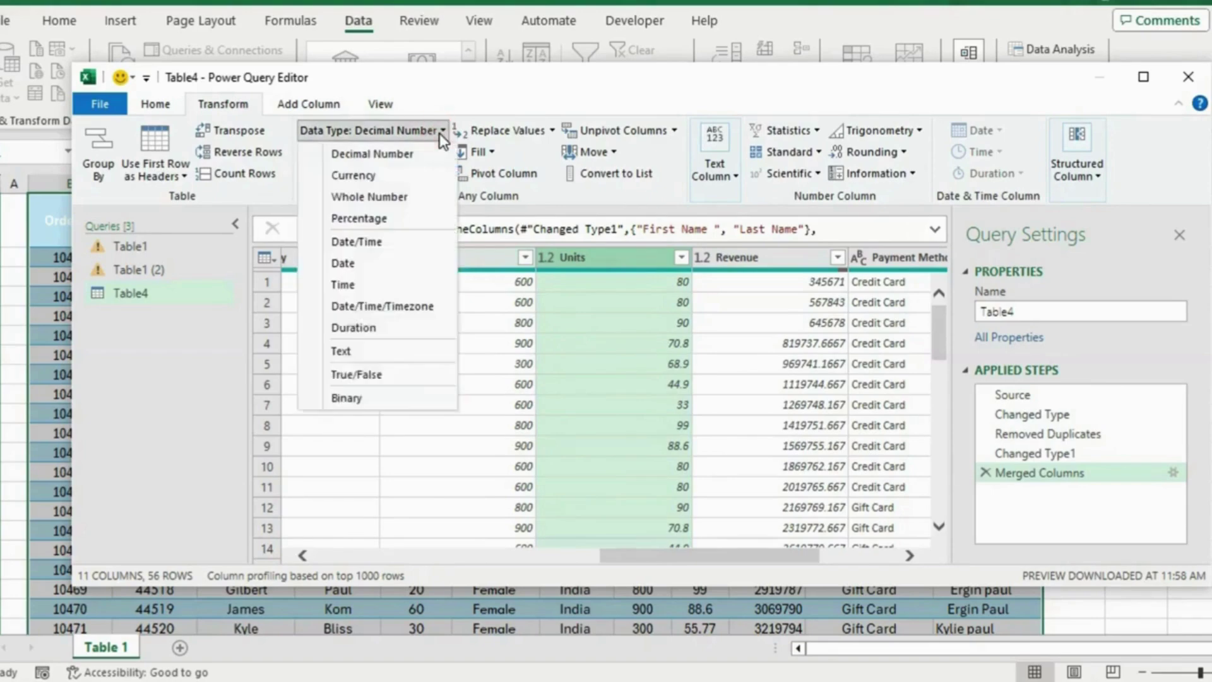
click(407, 198)
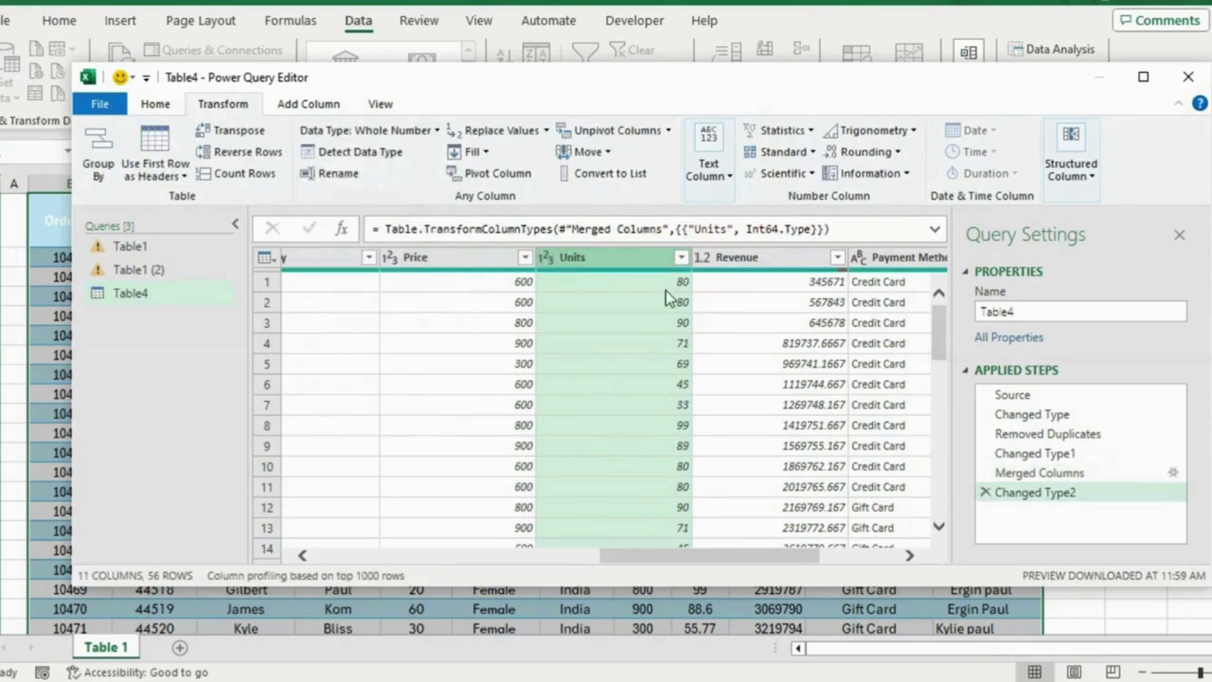
click(657, 315)
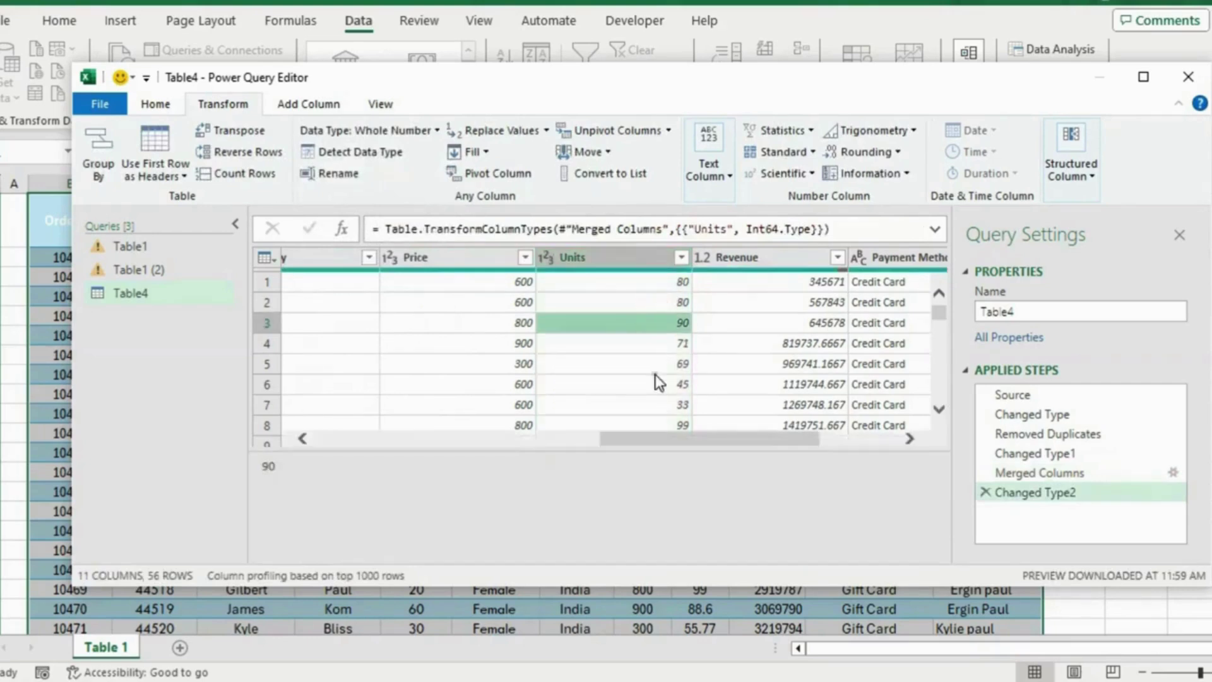
click(619, 345)
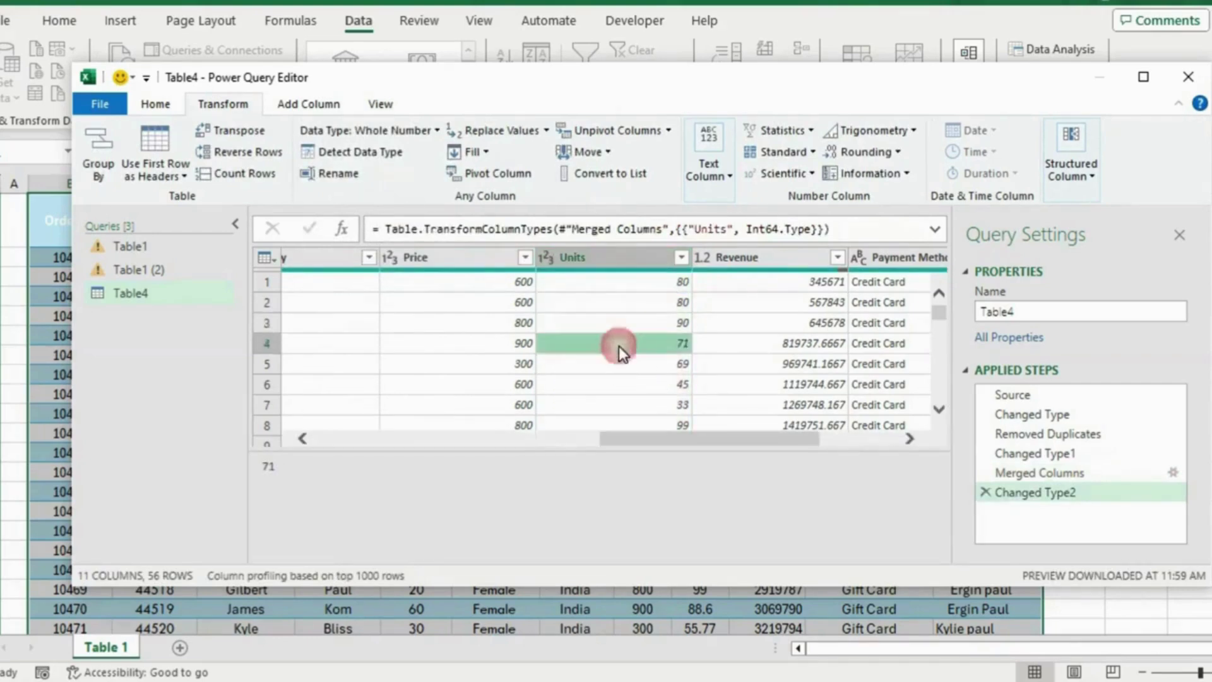
click(619, 366)
drag(637, 441, 736, 440)
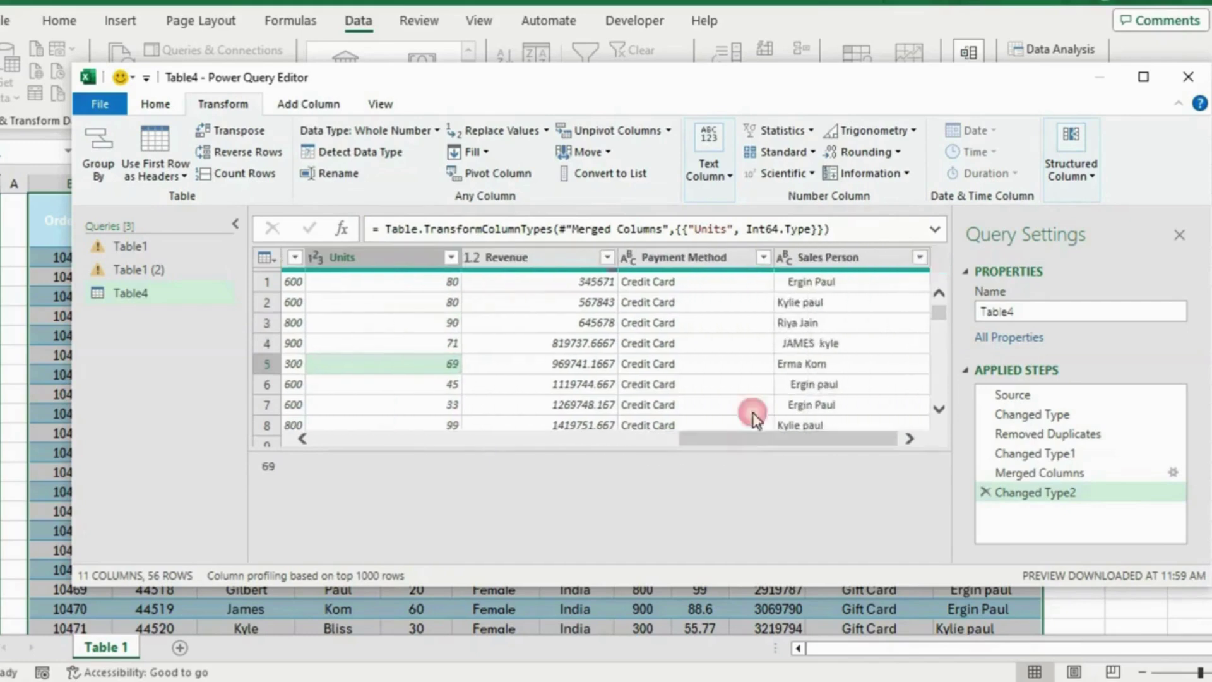
click(824, 259)
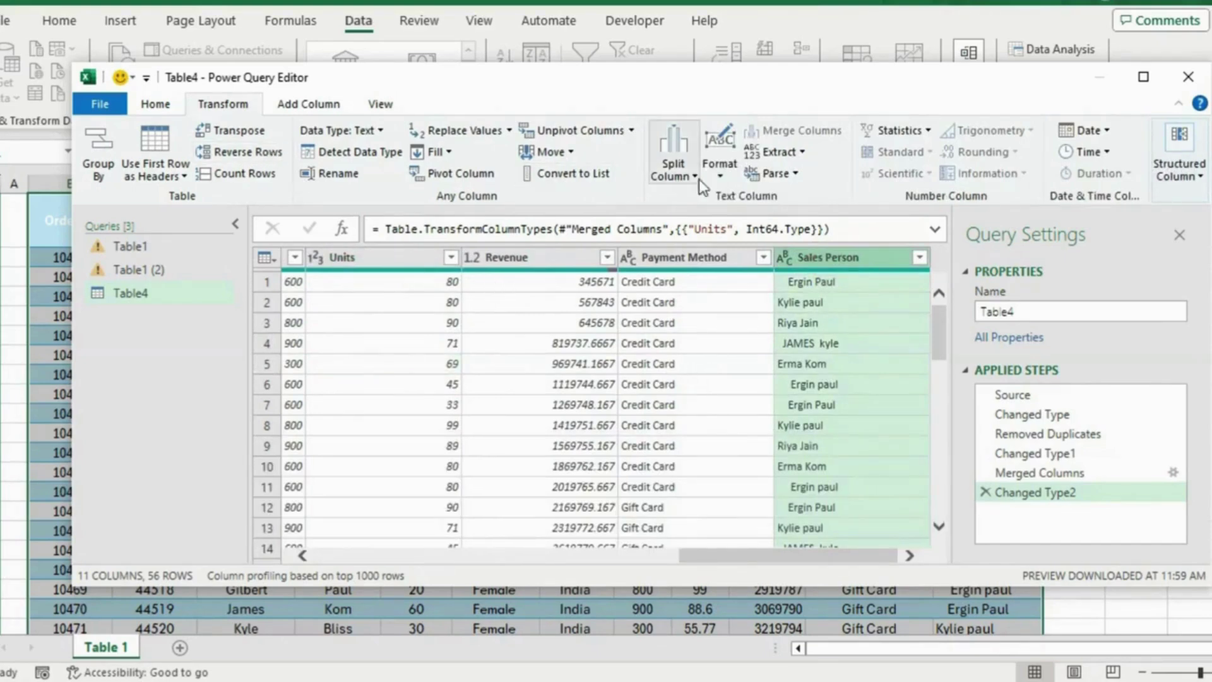
- Format the Sales Person names as Capitalize Each Word
click(717, 171)
click(718, 172)
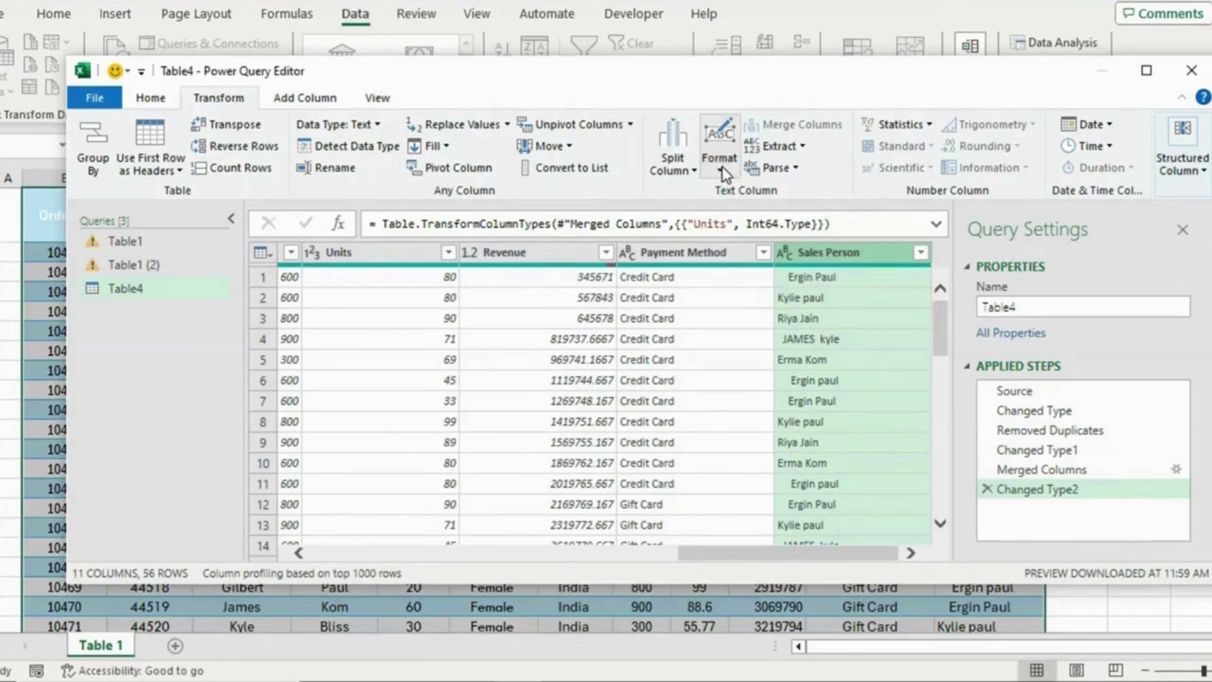
click(721, 165)
click(783, 230)
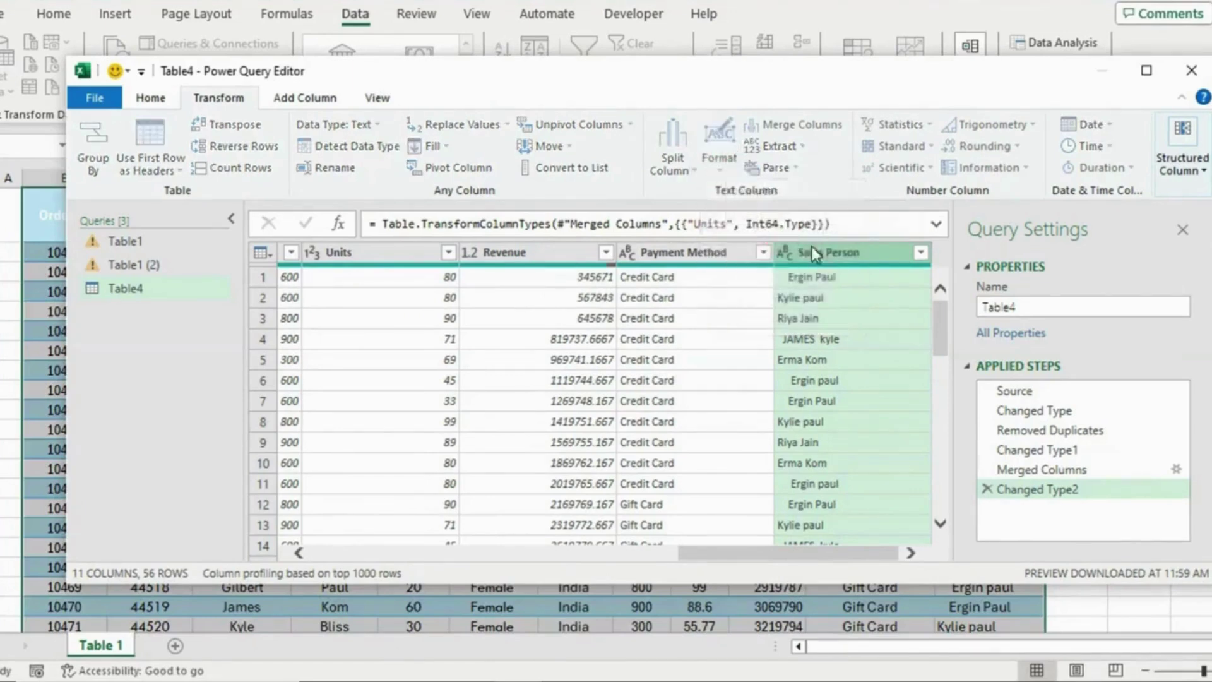
- Trim extra spaces from the Sales Person names and check a cleaned value
click(721, 165)
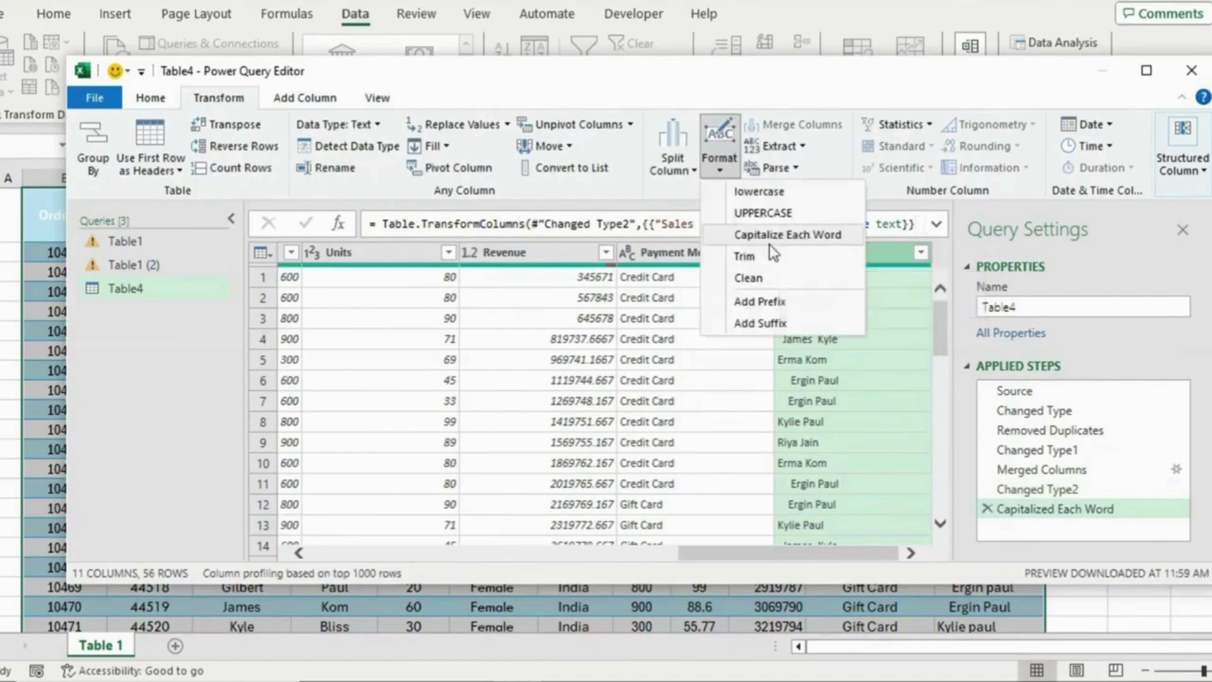
click(751, 257)
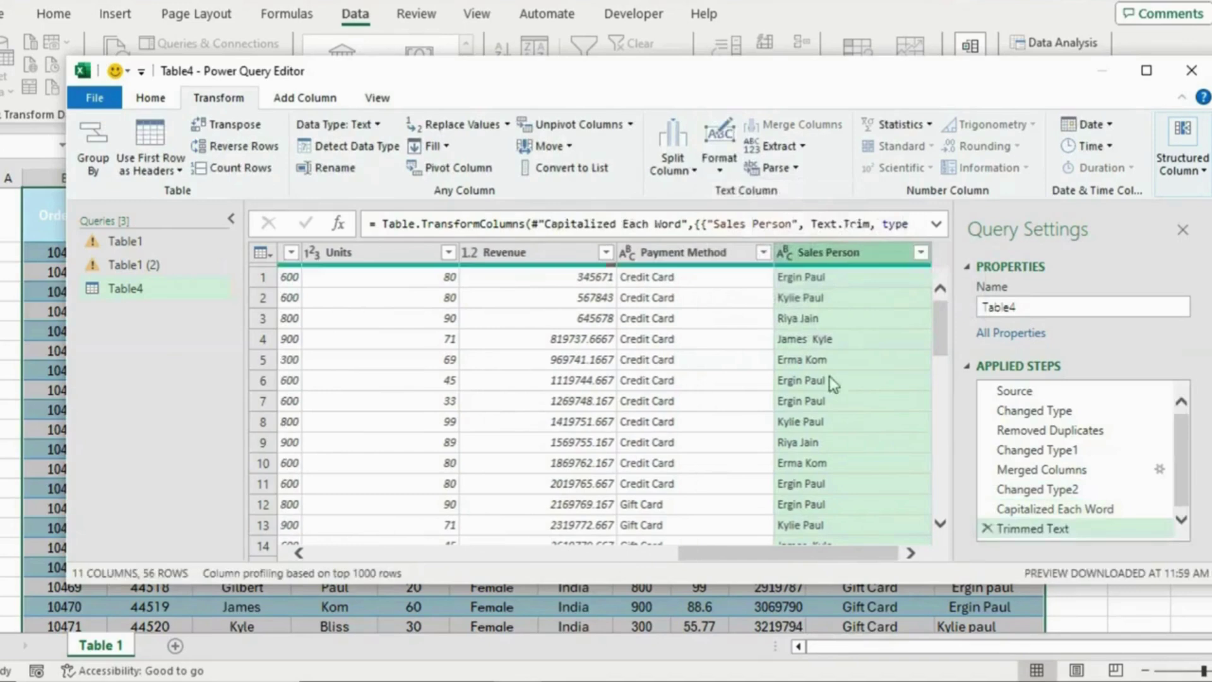
click(821, 339)
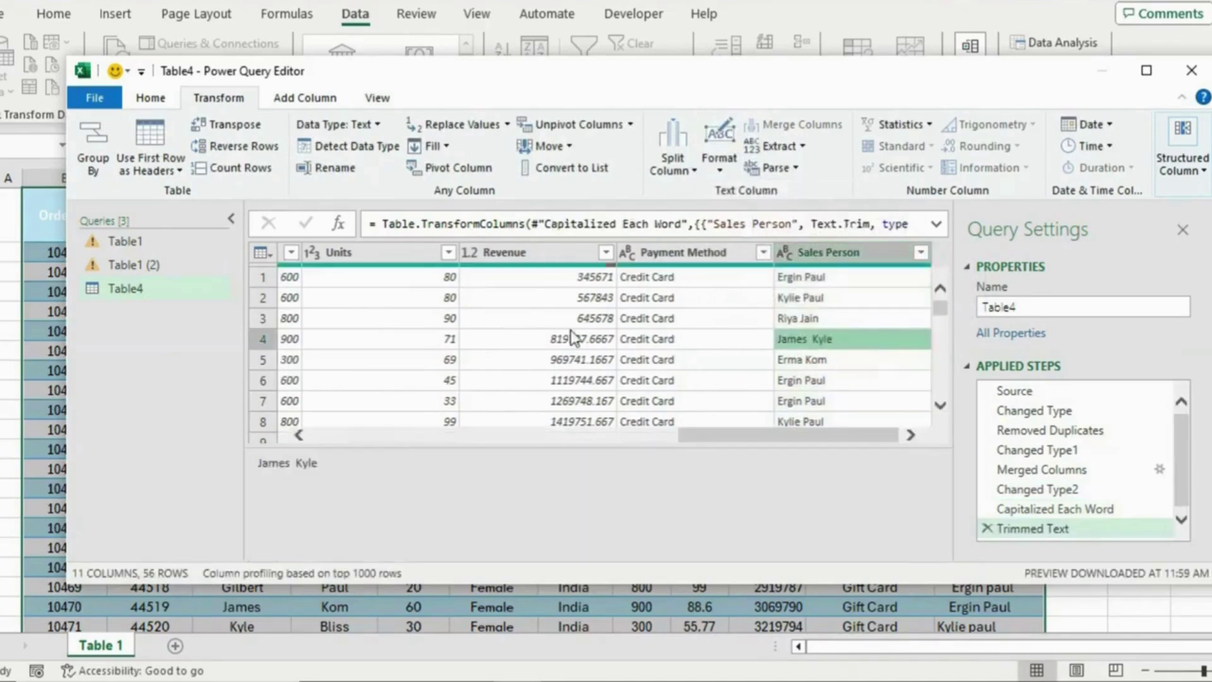
drag(688, 435, 480, 431)
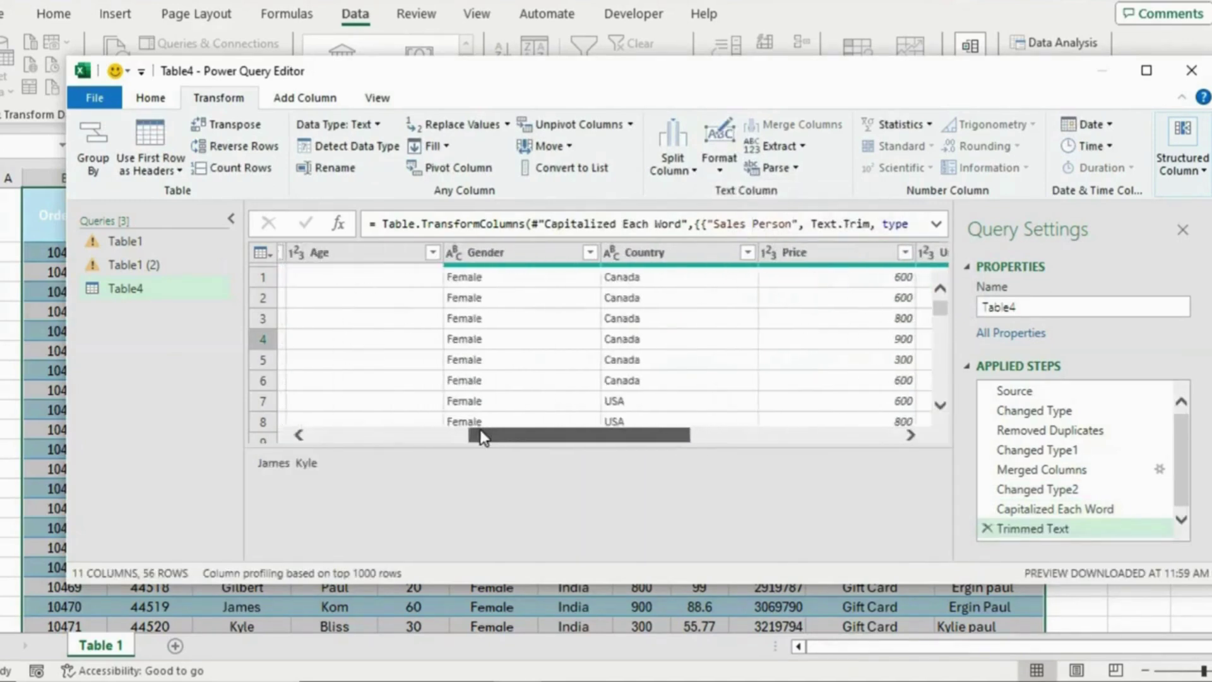
click(151, 98)
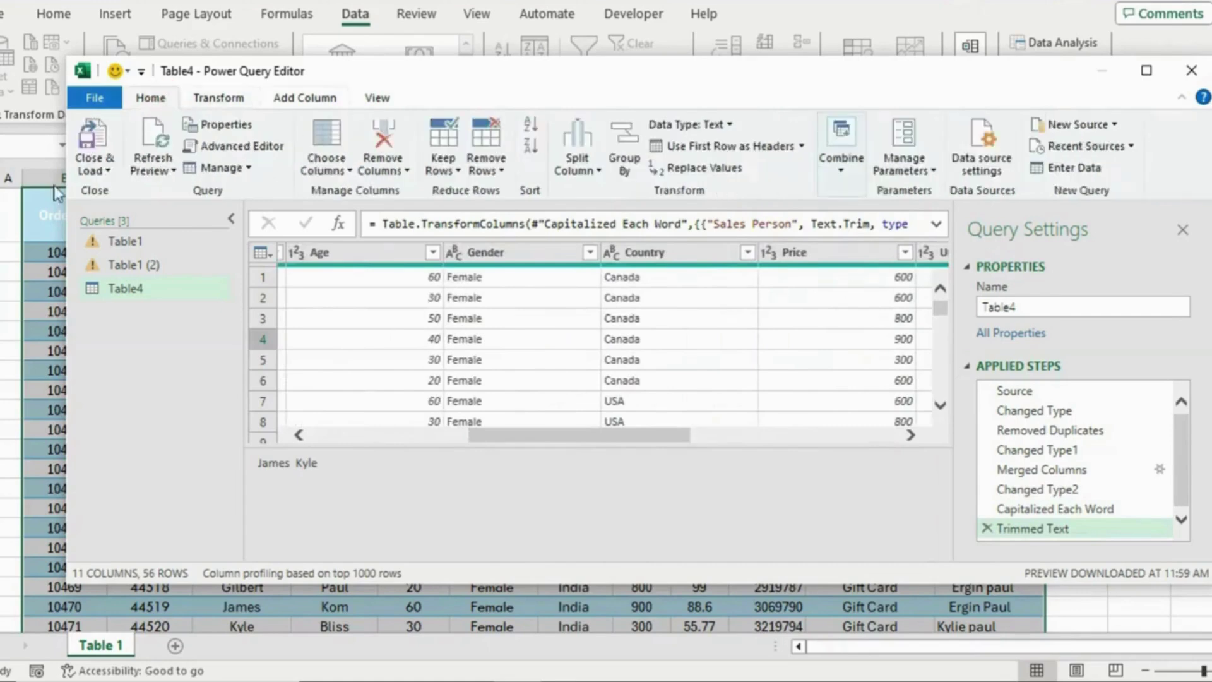
- Close & Load the cleaned query as a 56-row Table4 sheet, then close the Queries pane
click(103, 152)
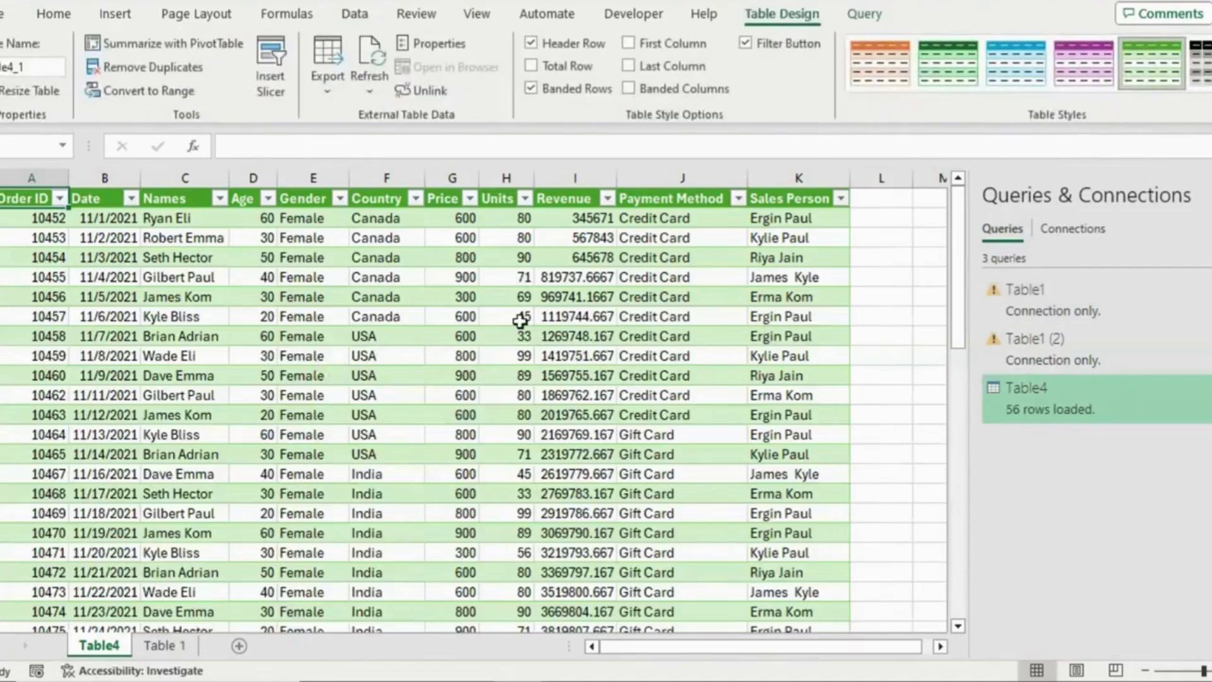
click(521, 397)
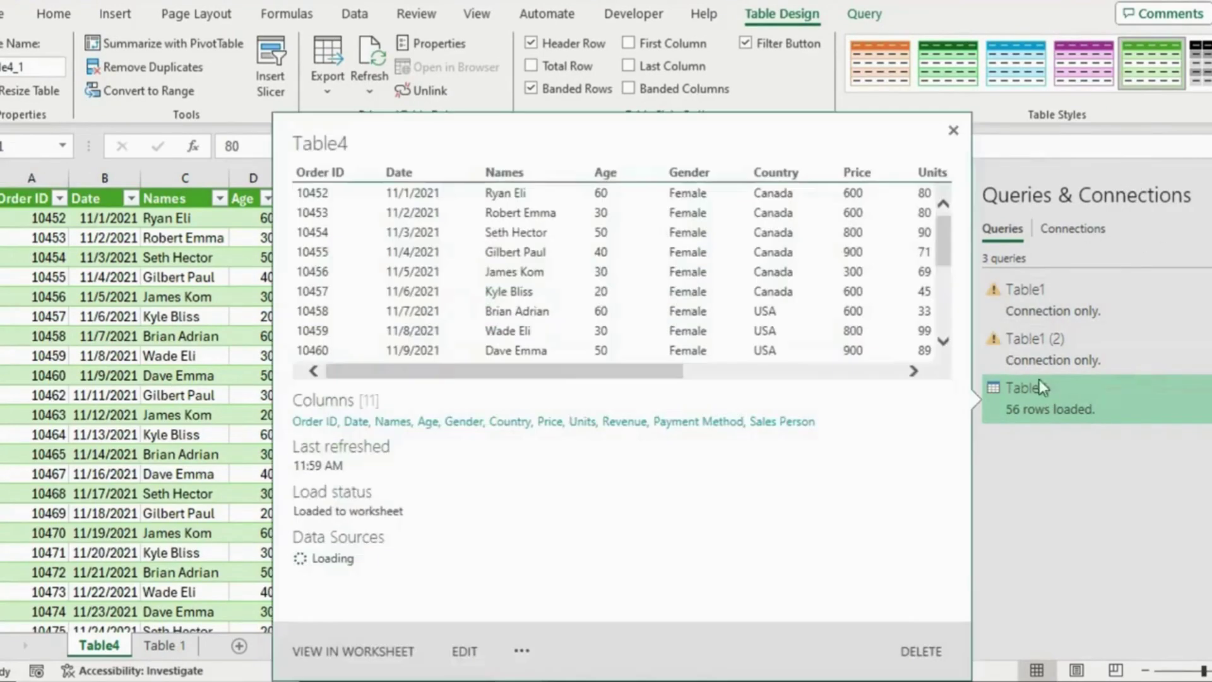
right_click(1056, 385)
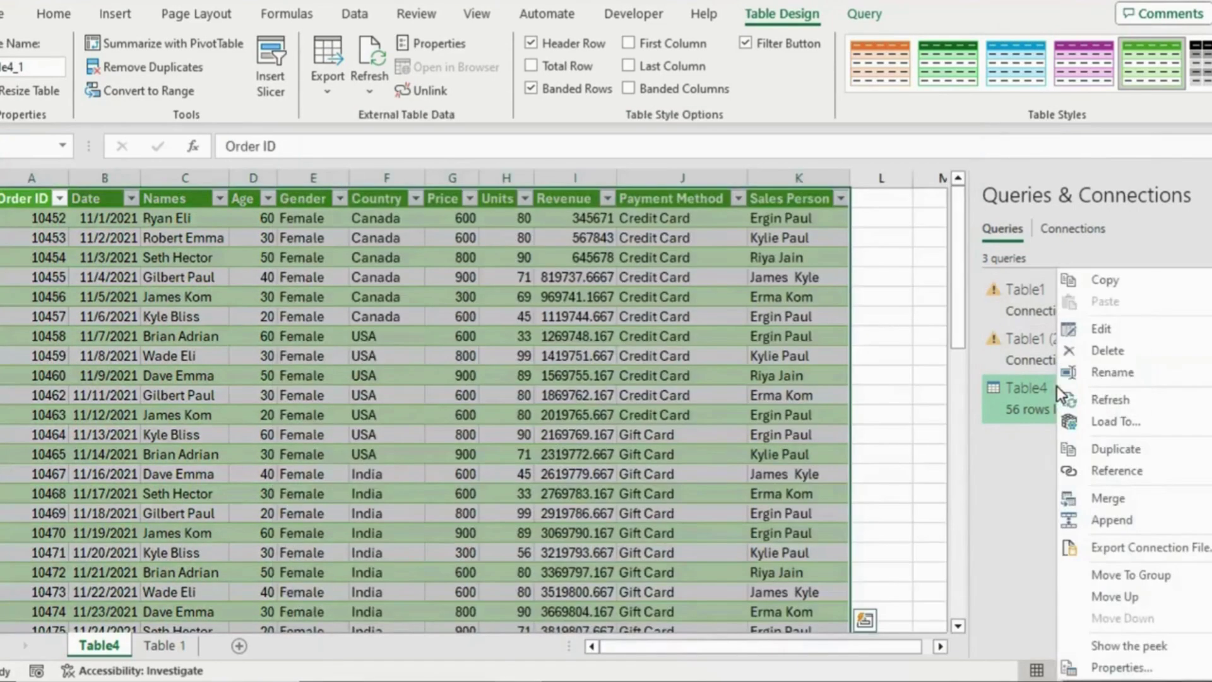
click(1073, 330)
click(719, 477)
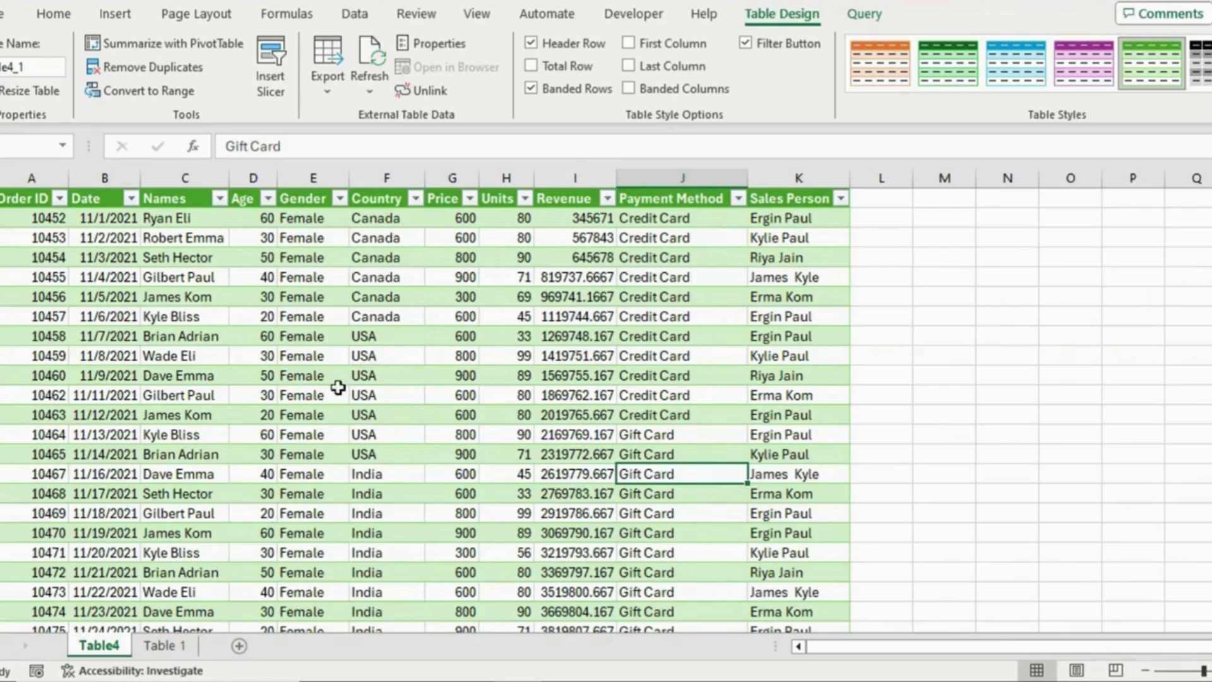
- Select the entire Revenue column of Table4 and bring up the Data tab
click(361, 317)
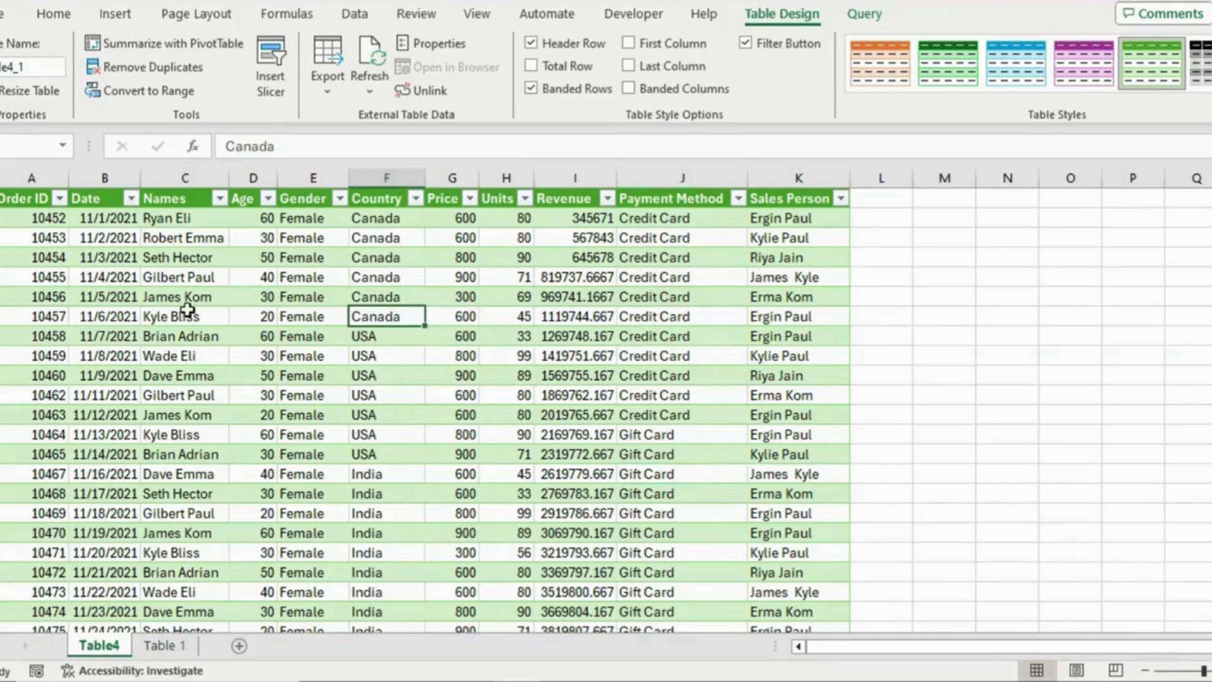
click(574, 178)
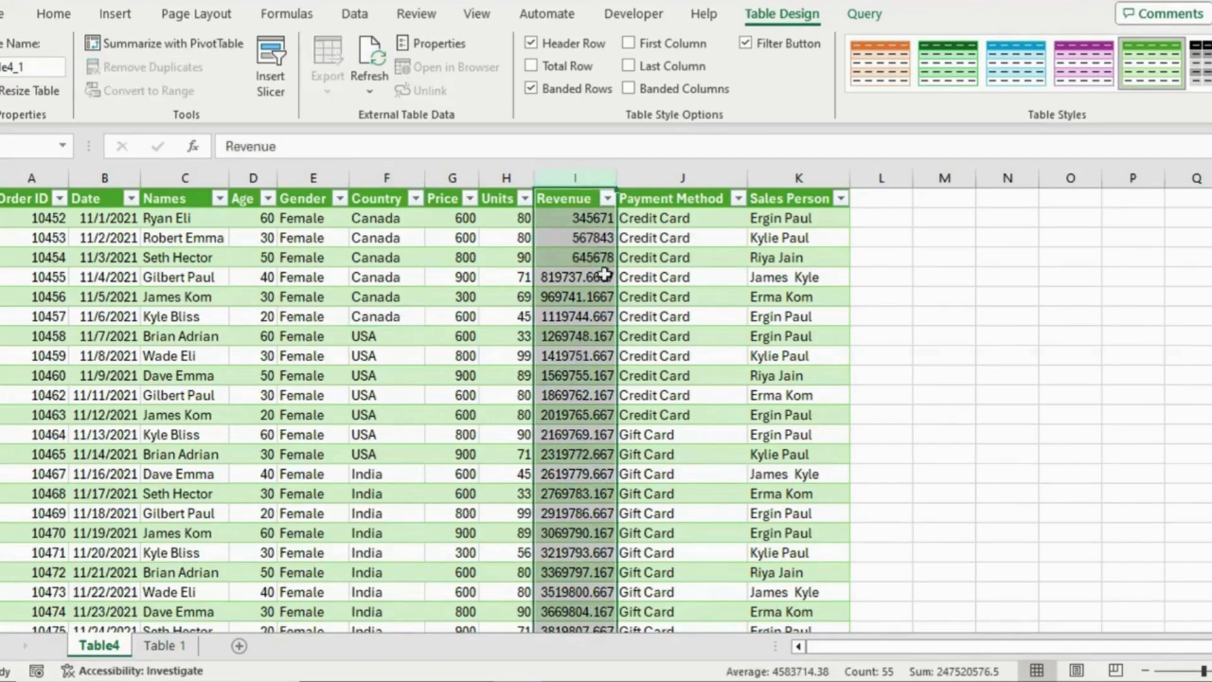
scroll(568, 341, down, 12)
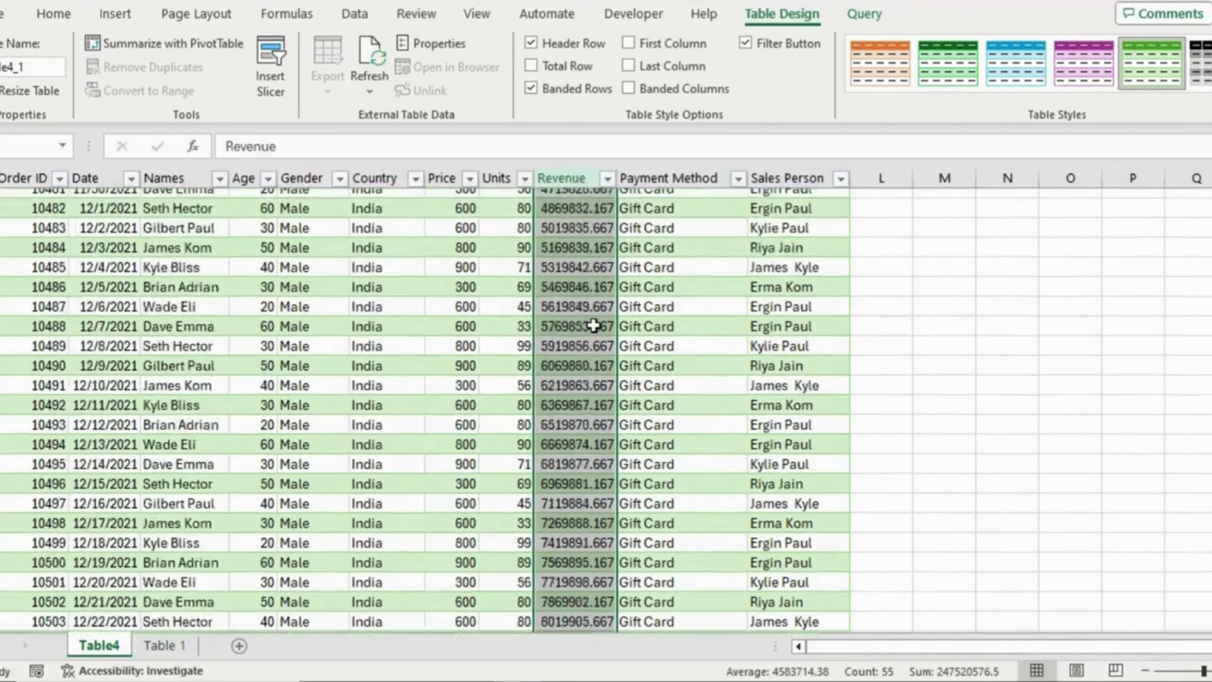
scroll(586, 328, up, 12)
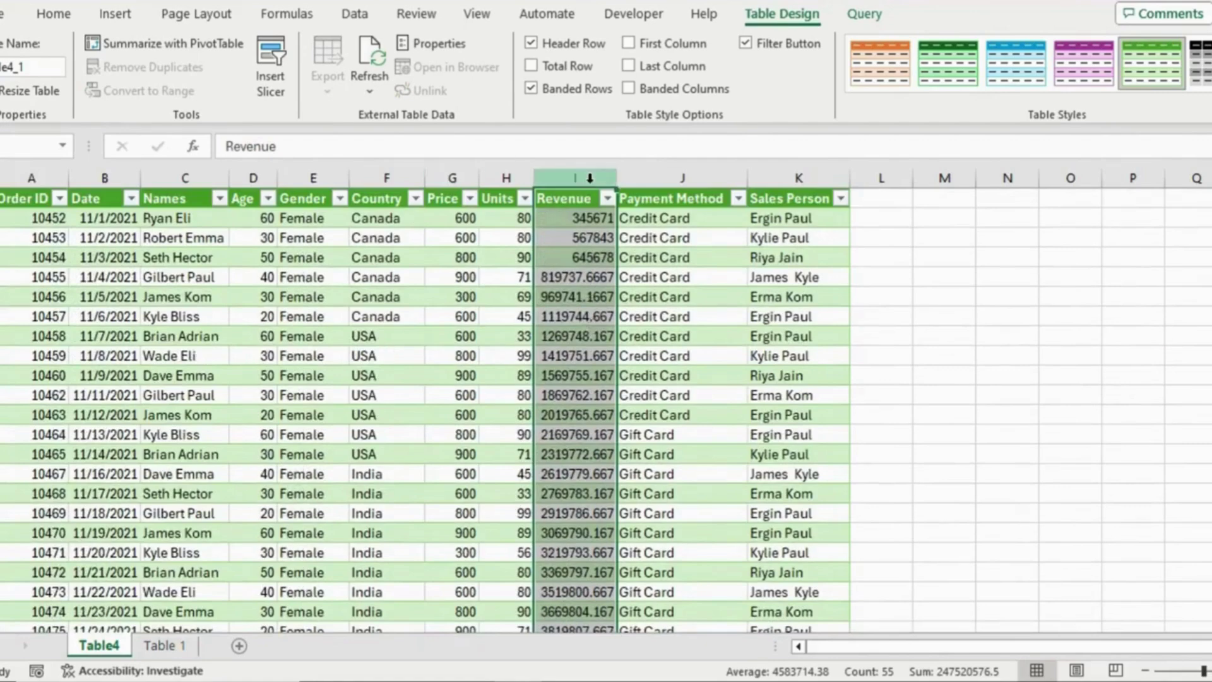
click(561, 263)
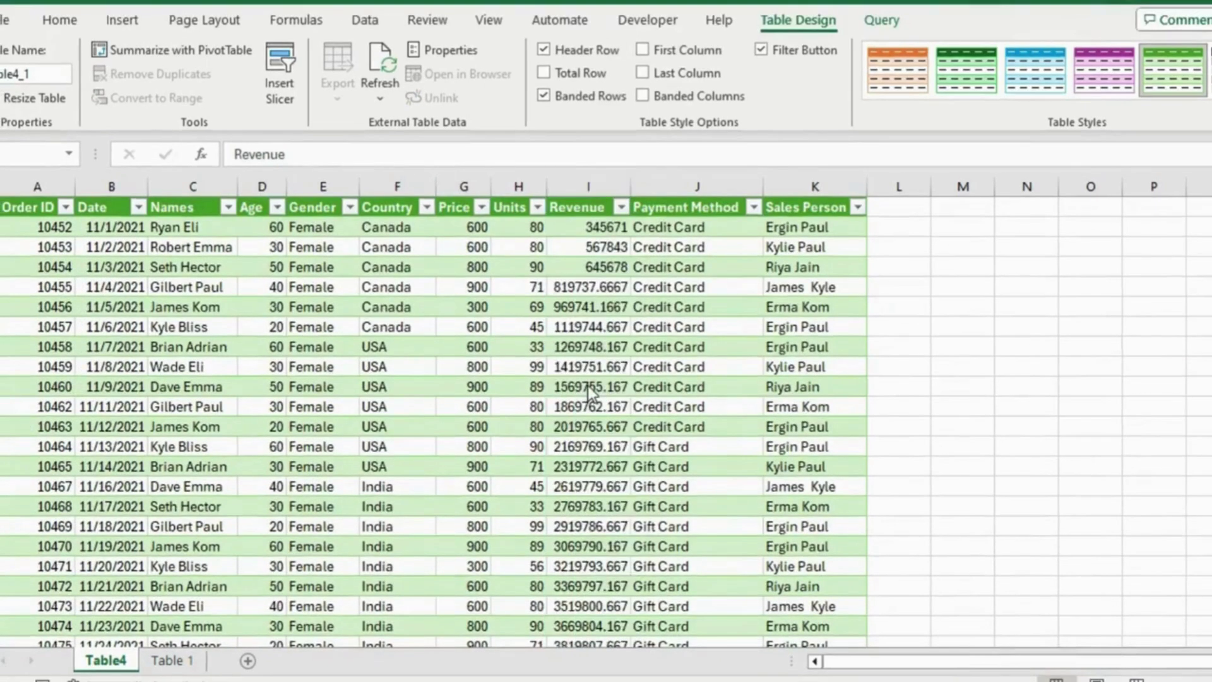
click(588, 186)
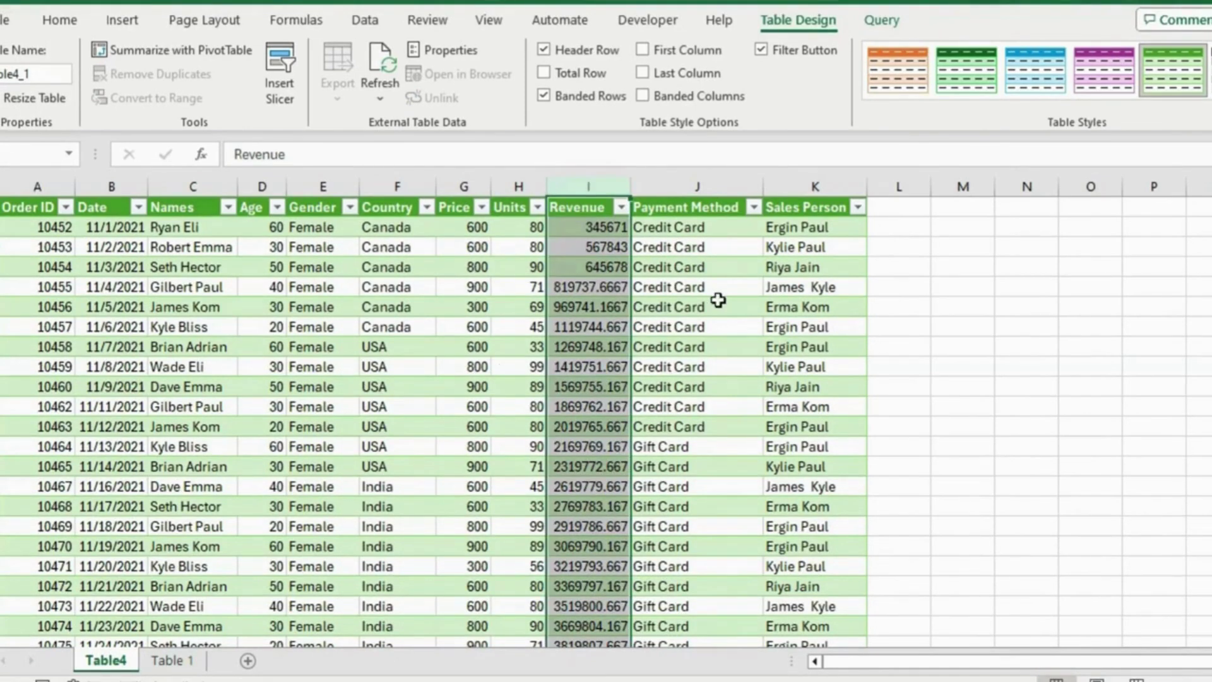
click(365, 19)
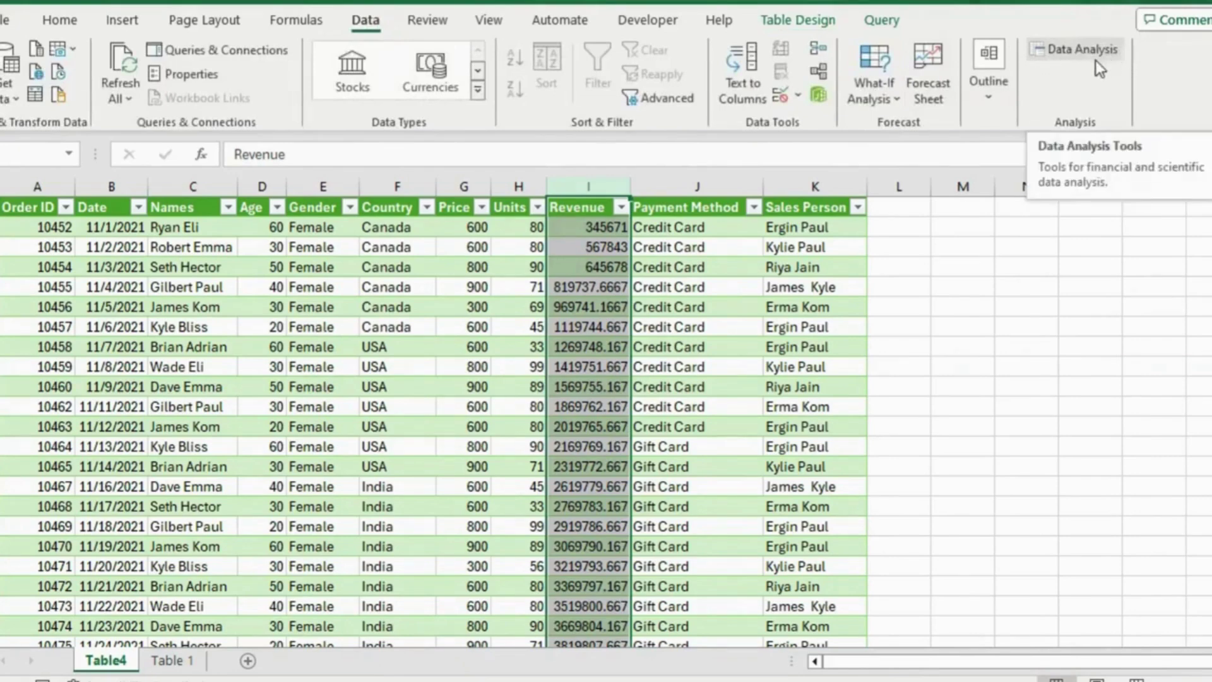
- Confirm the Analysis ToolPak is enabled in Excel Options' Add-ins manager
right_click(1077, 75)
click(1129, 124)
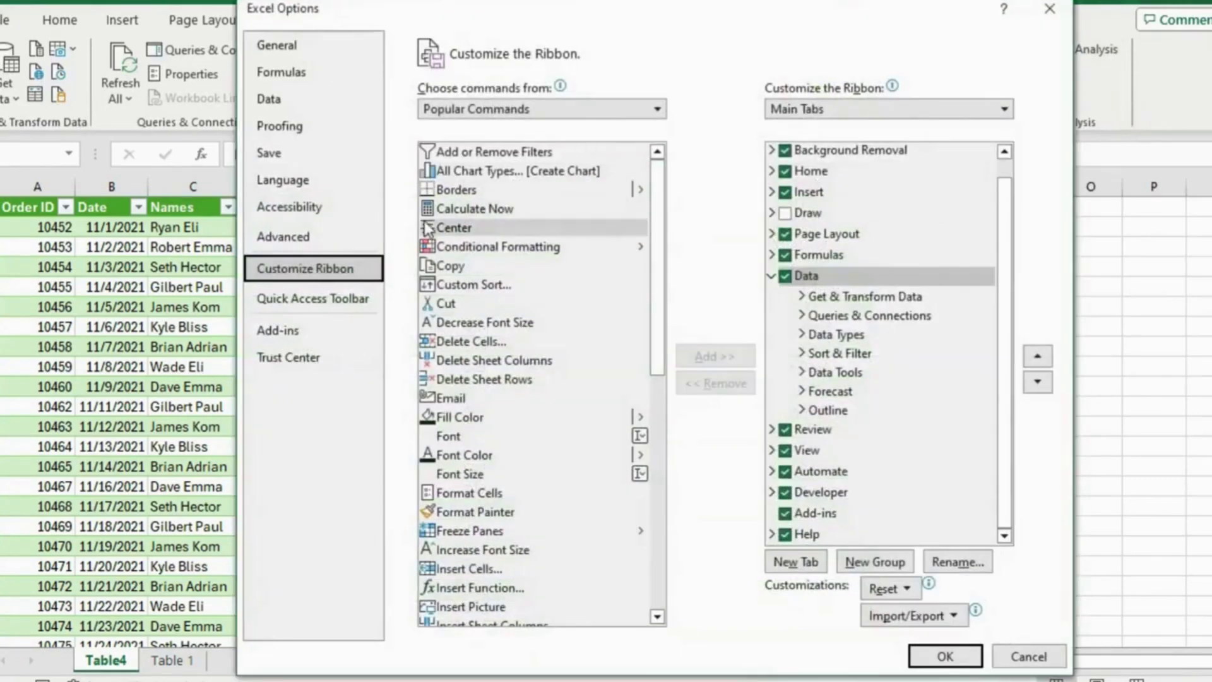
click(303, 330)
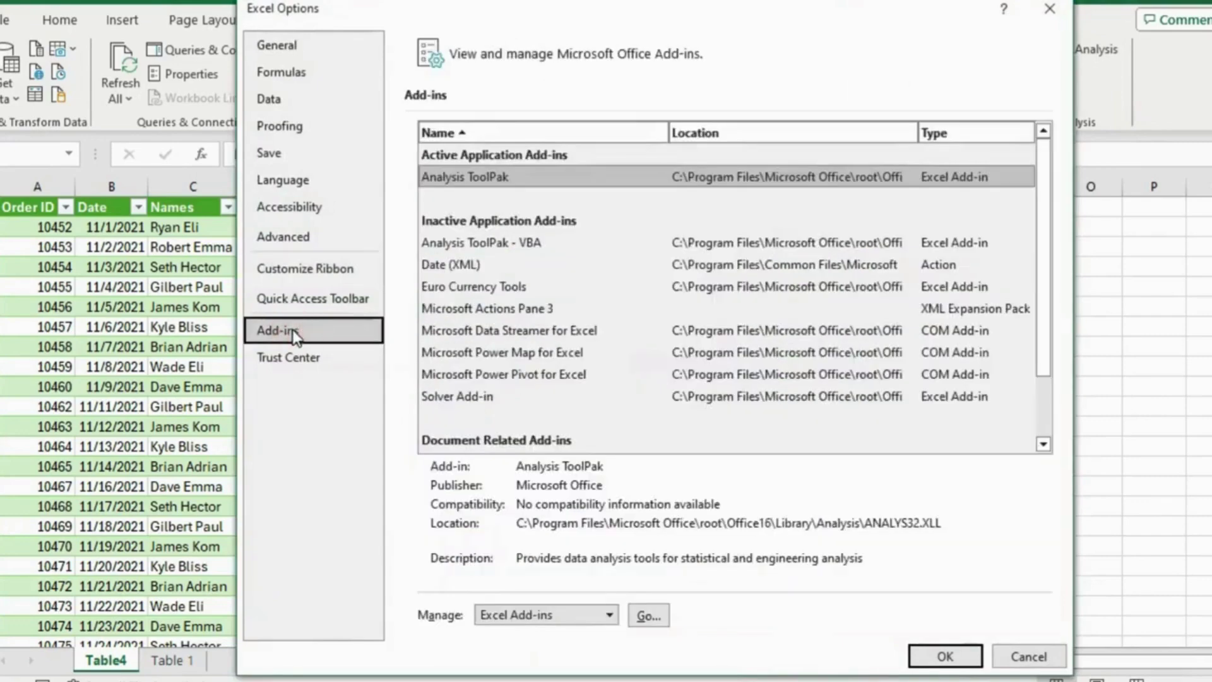
click(499, 179)
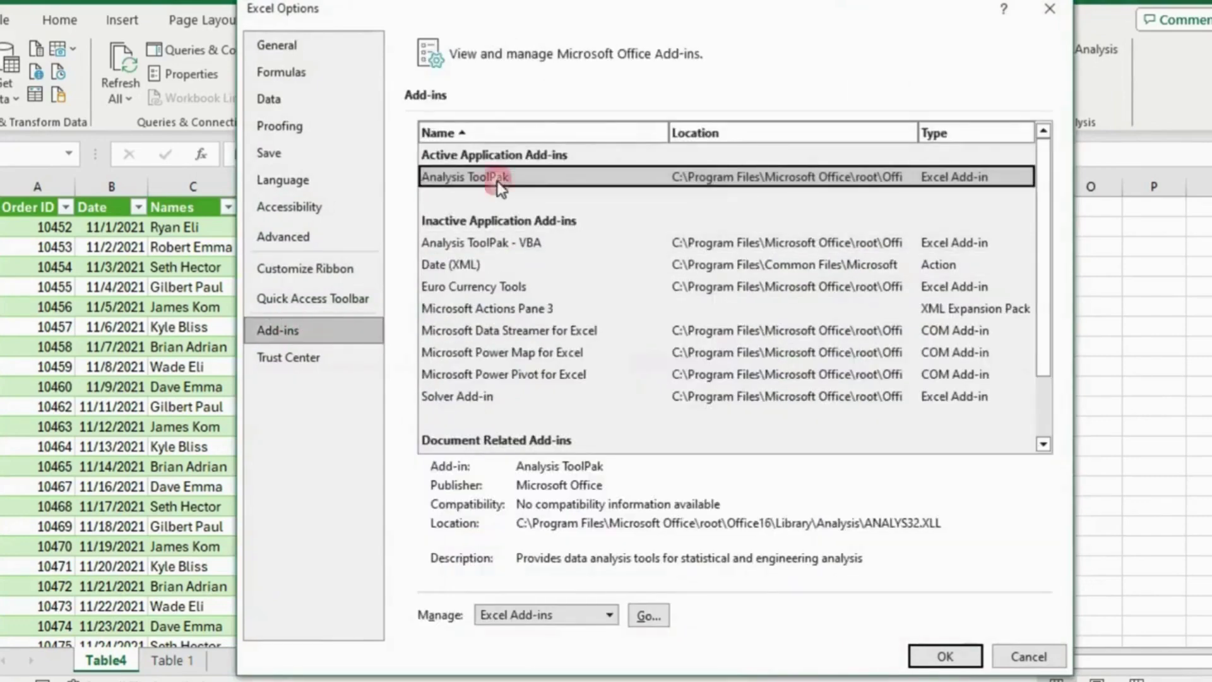
click(648, 615)
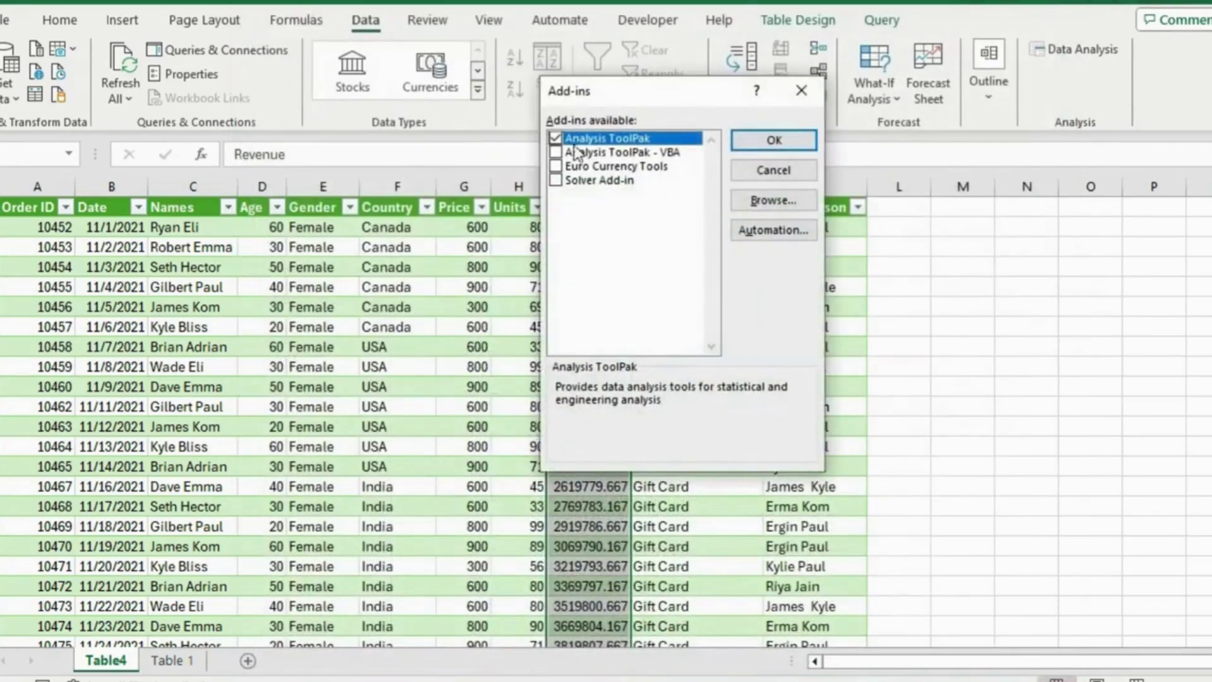
click(773, 140)
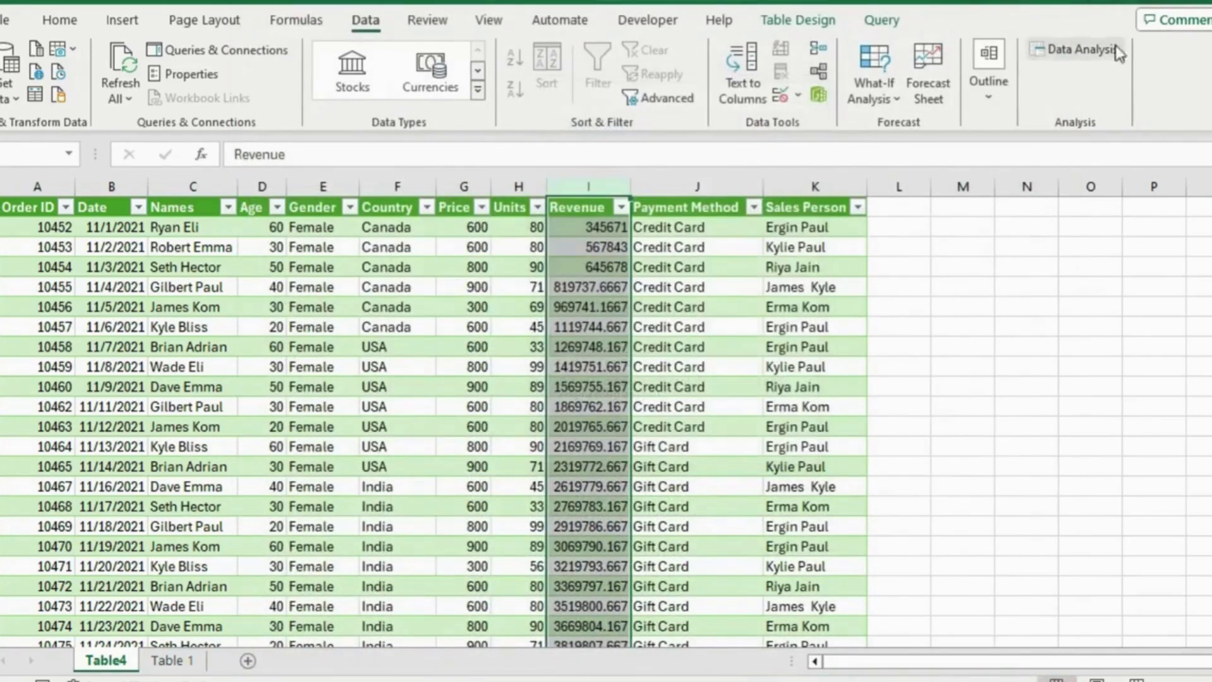
- Start Descriptive Statistics with the Revenue values $I$2:$I$55 as input range
click(1069, 56)
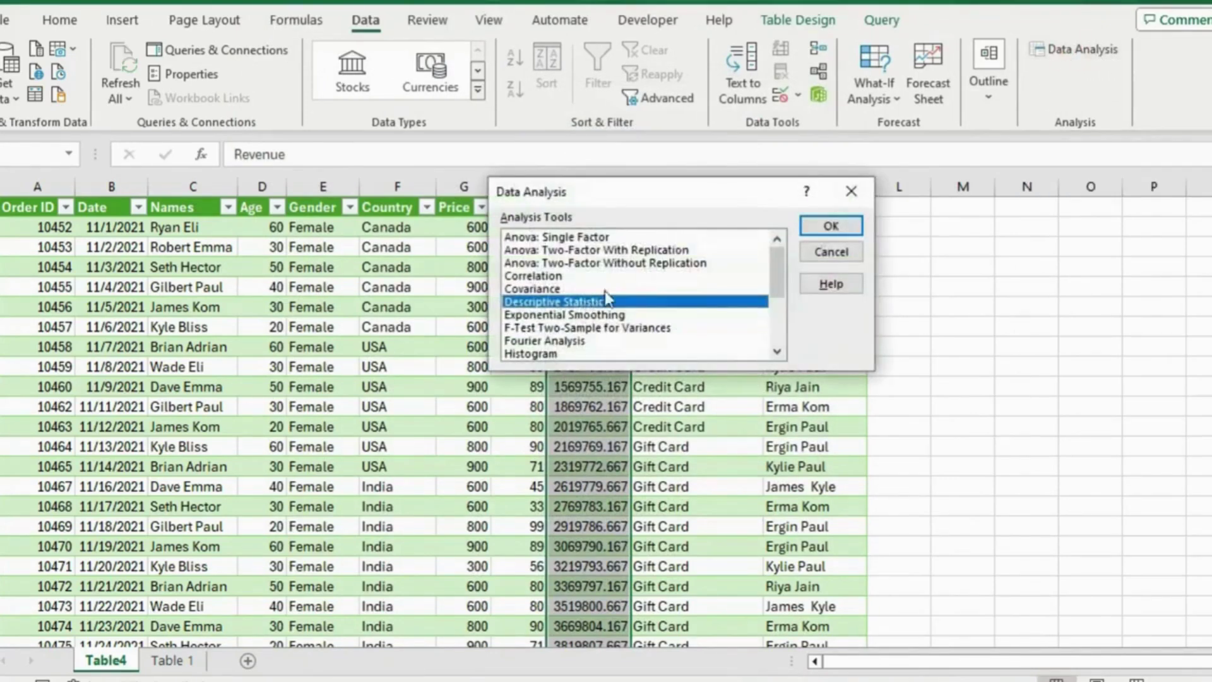
drag(687, 196, 619, 207)
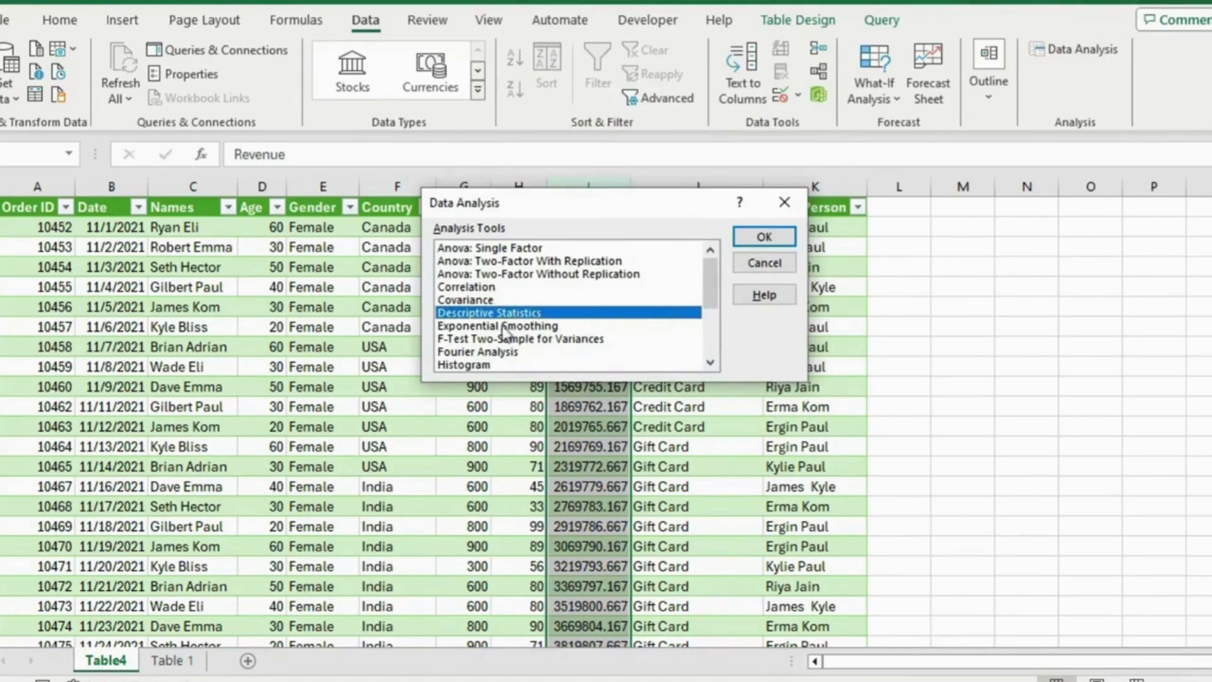
click(749, 236)
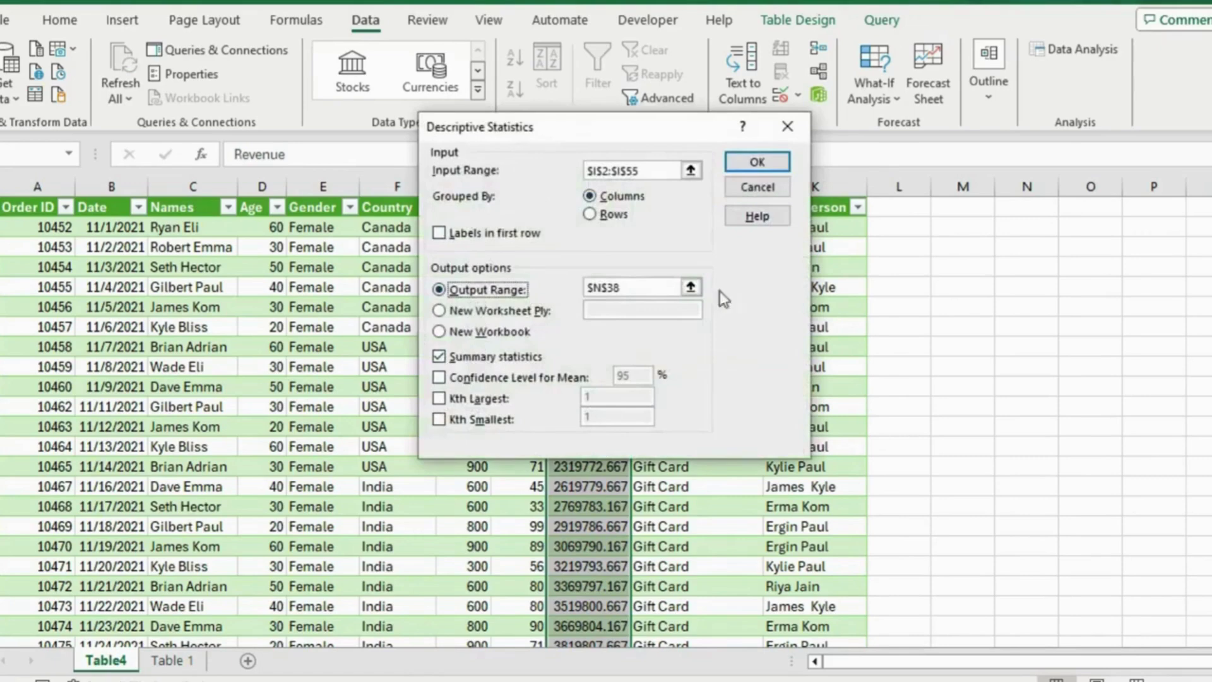
click(688, 175)
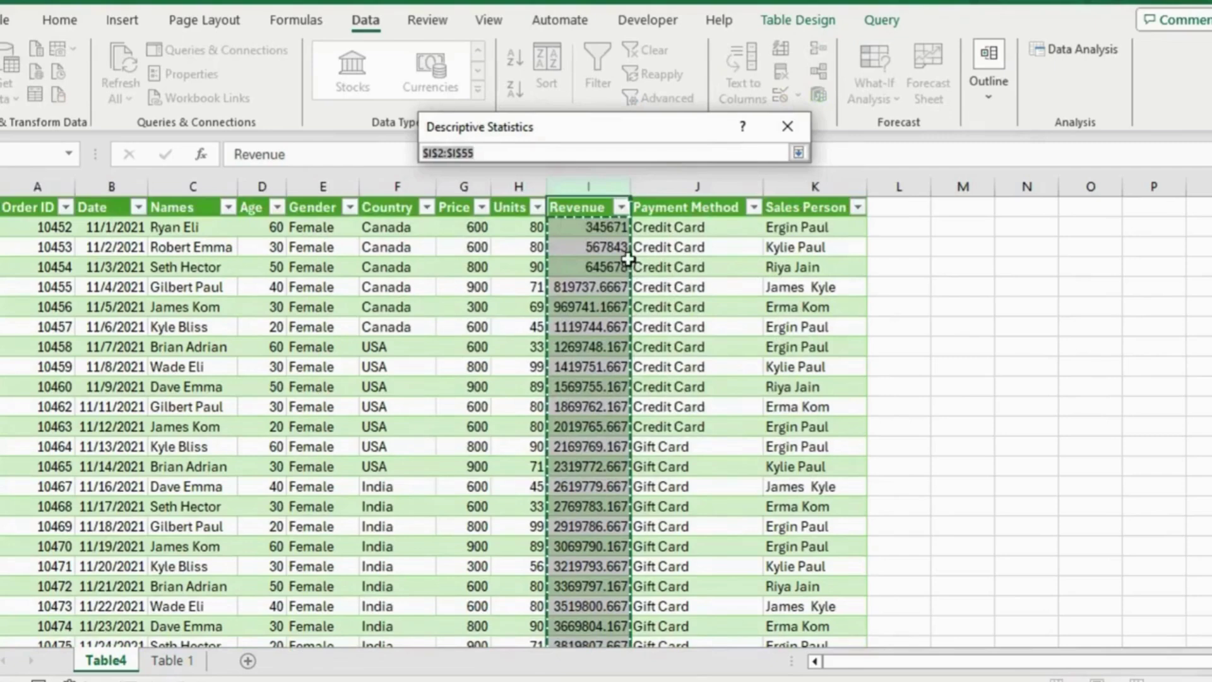
click(587, 234)
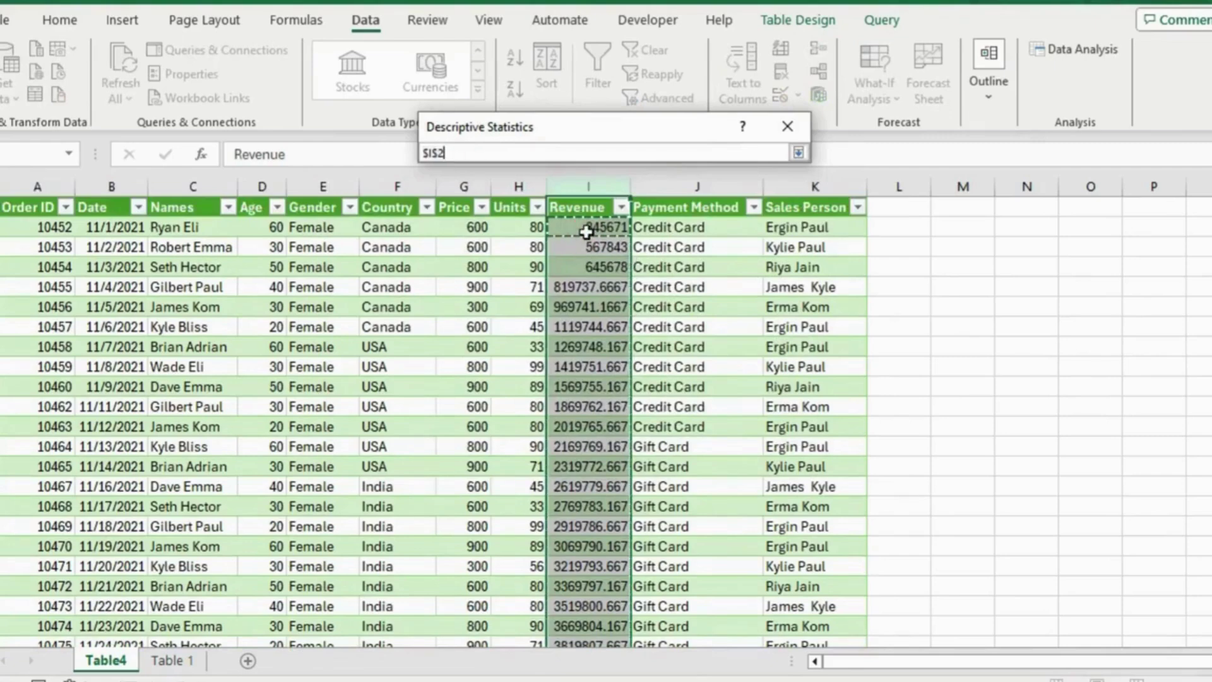
key(ctrl+shift+Down)
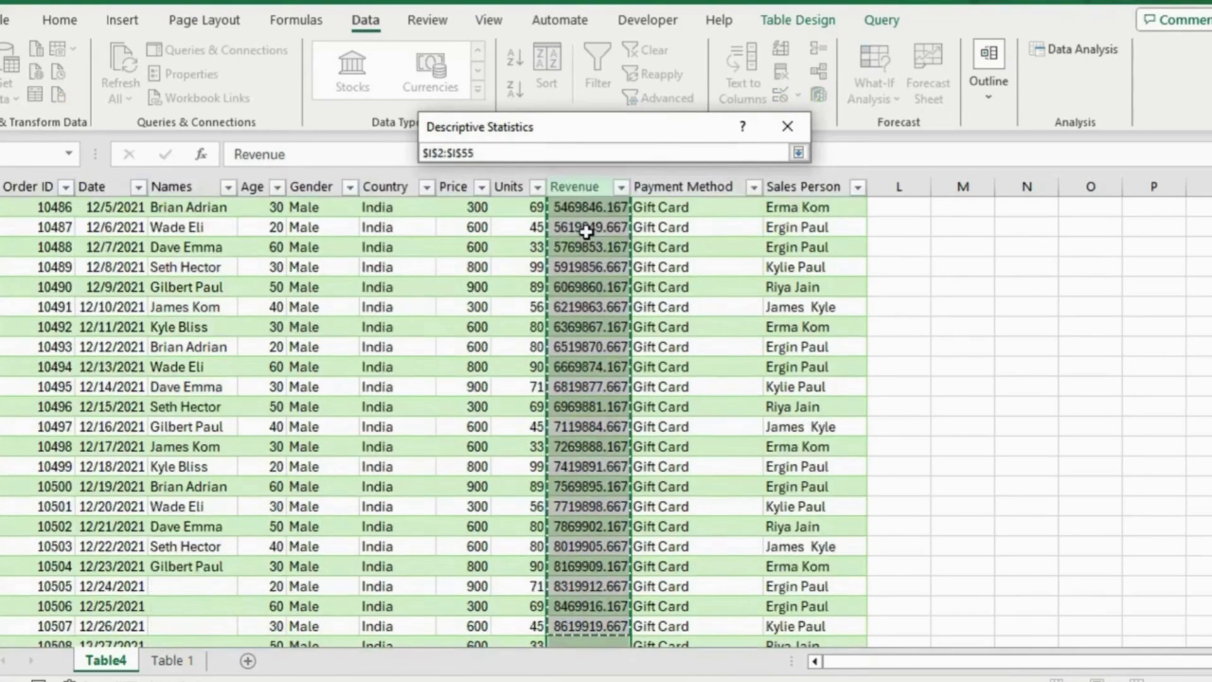
click(798, 153)
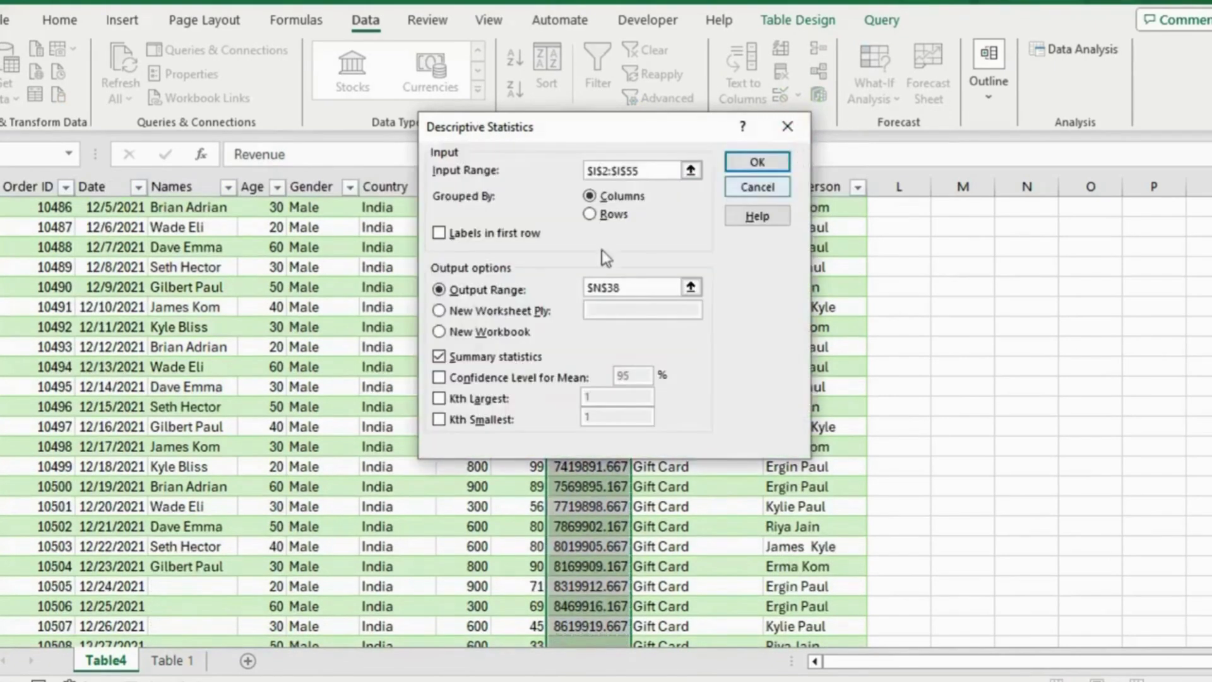
- Set the output range to $N$4 with Summary statistics ticked, and confirm
click(690, 288)
scroll(846, 269, up, 11)
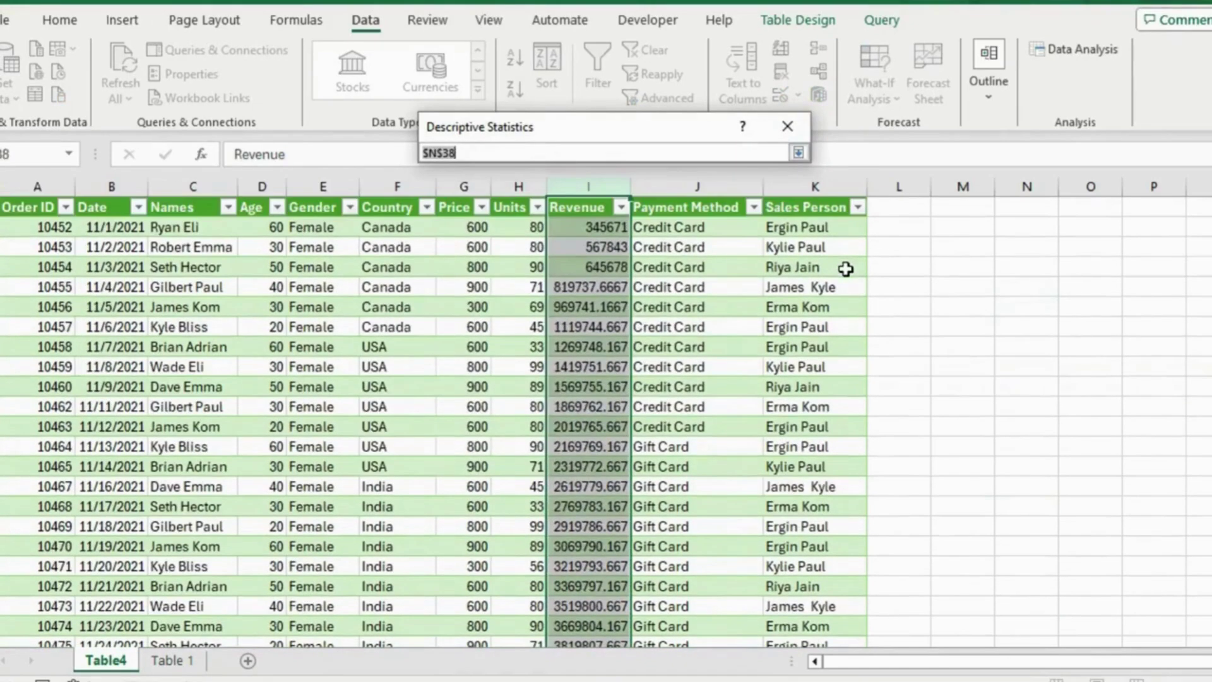
click(1029, 263)
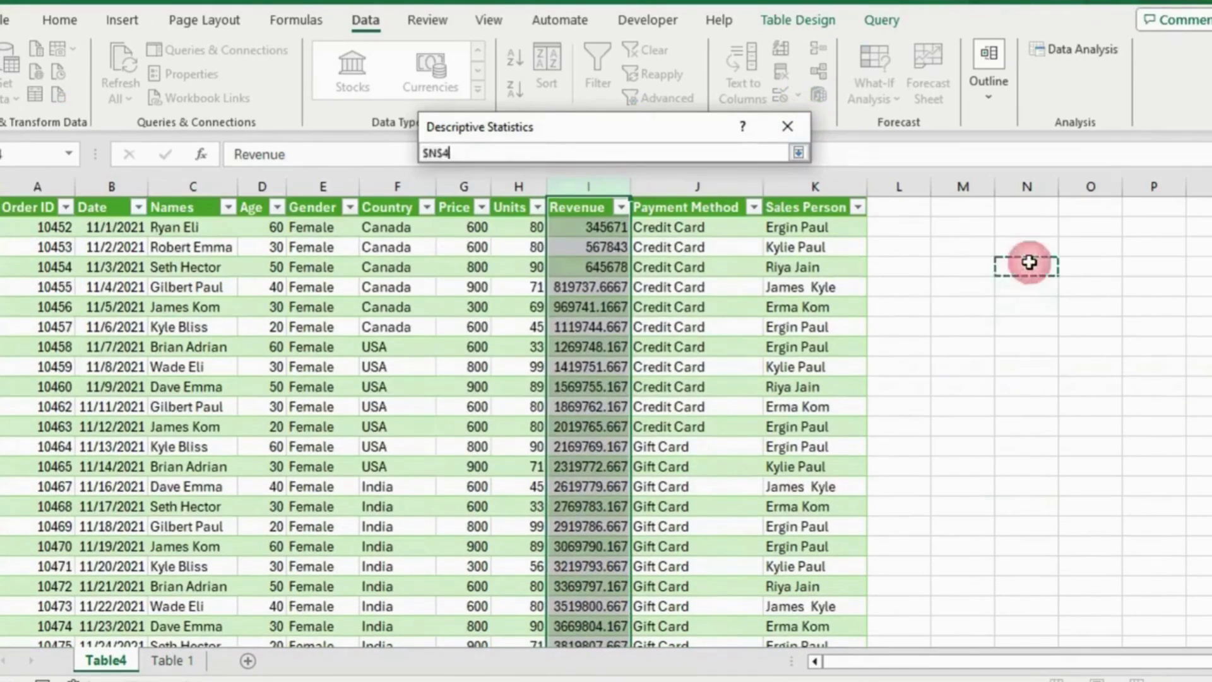
click(798, 153)
click(439, 357)
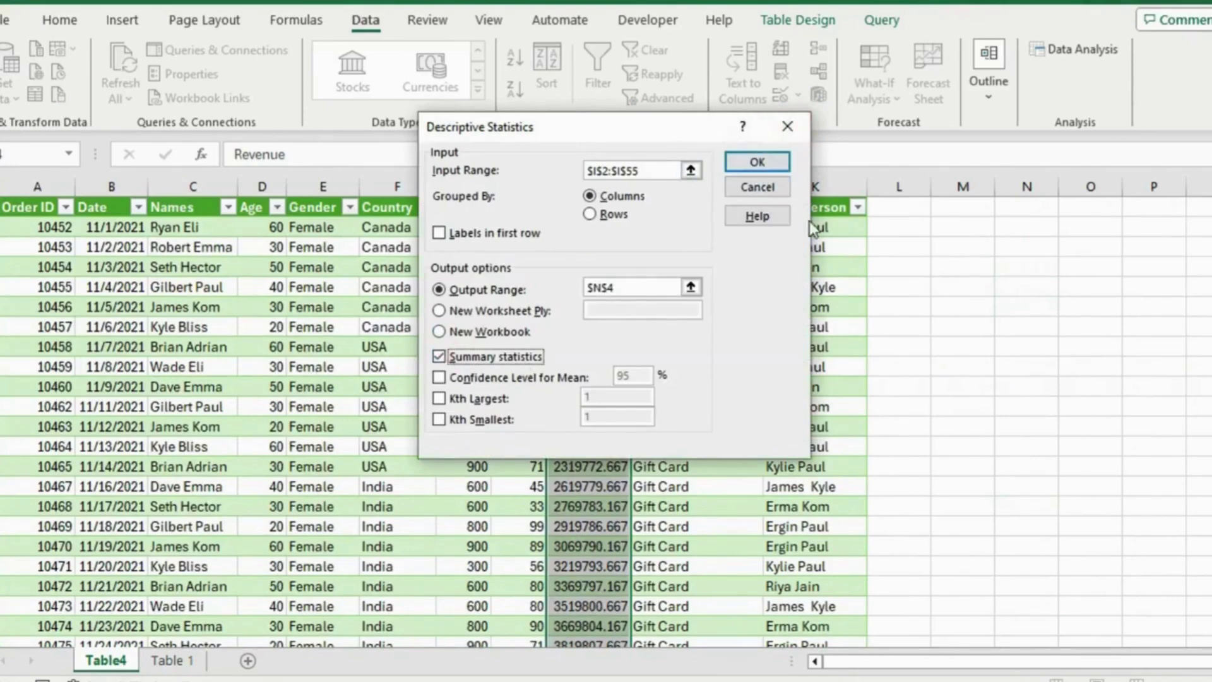
click(754, 163)
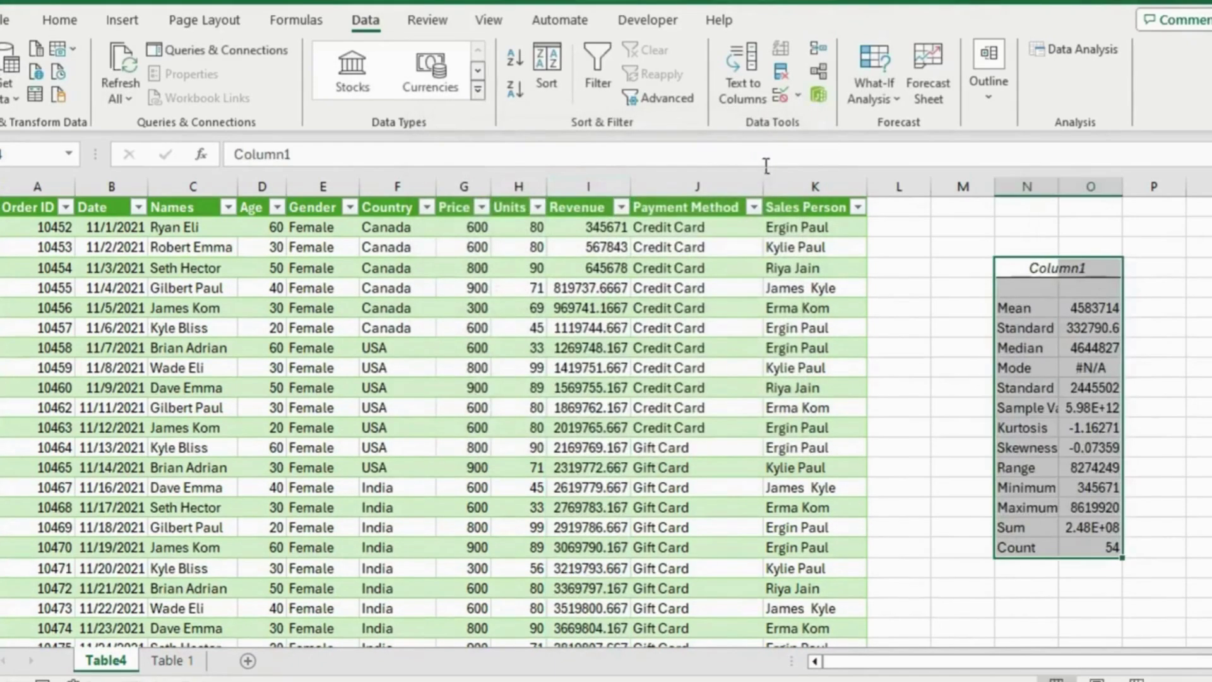
- Review the Sample Variance, Kurtosis, Minimum, Maximum, Median and Mode outputs
click(1117, 403)
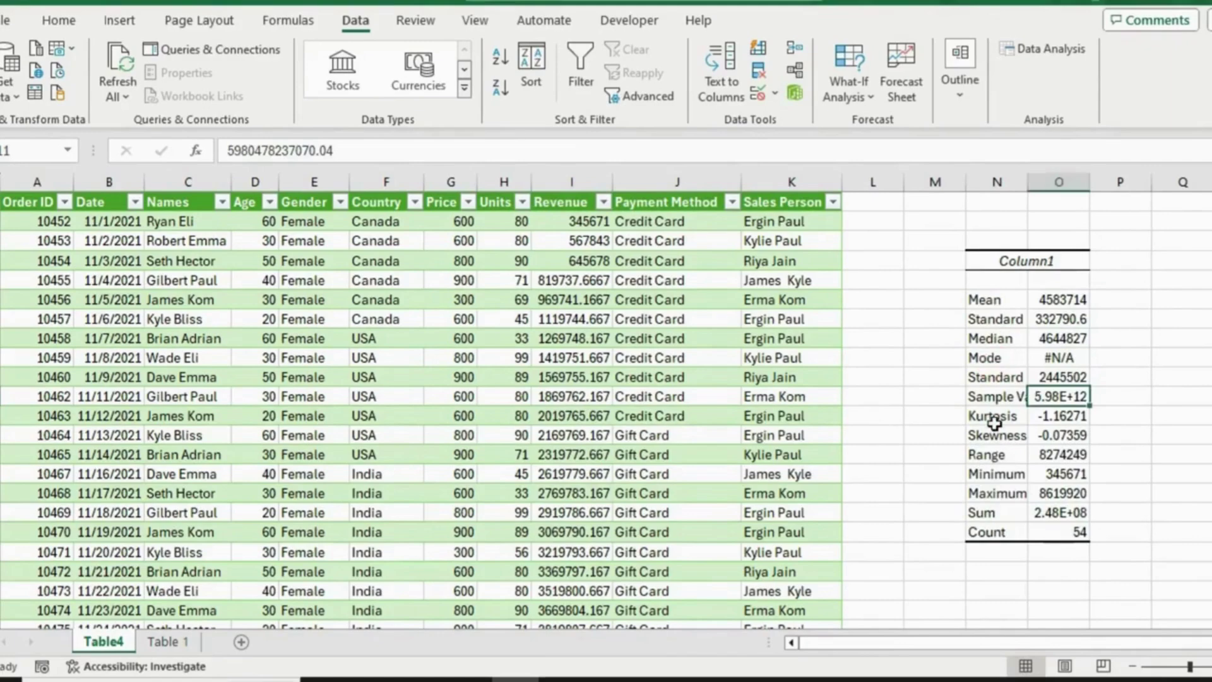
click(993, 418)
click(994, 473)
click(994, 494)
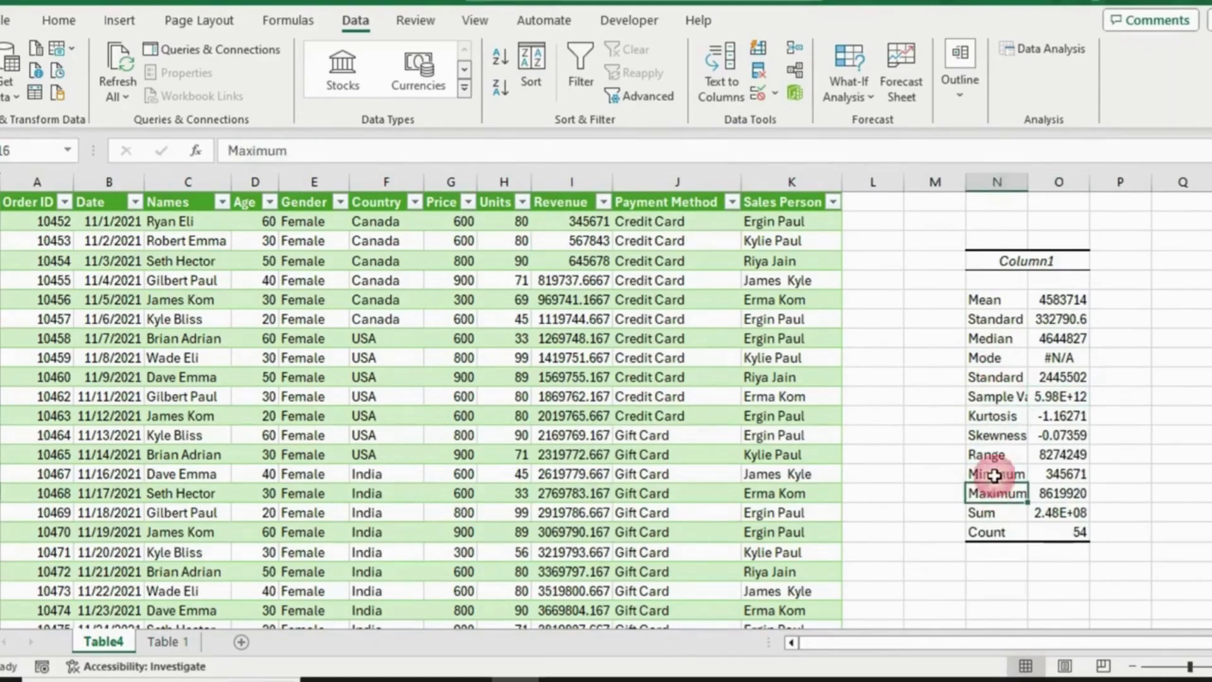
click(1001, 341)
click(1009, 357)
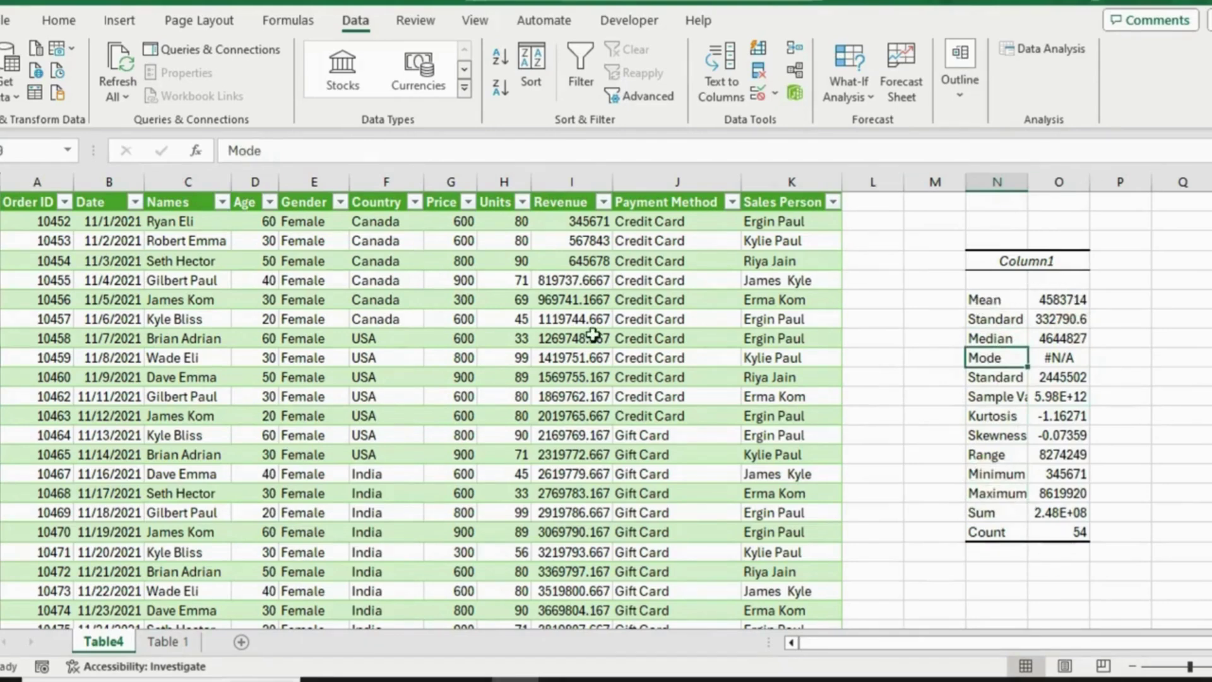
- Select a Revenue cell inside the sales table
click(789, 182)
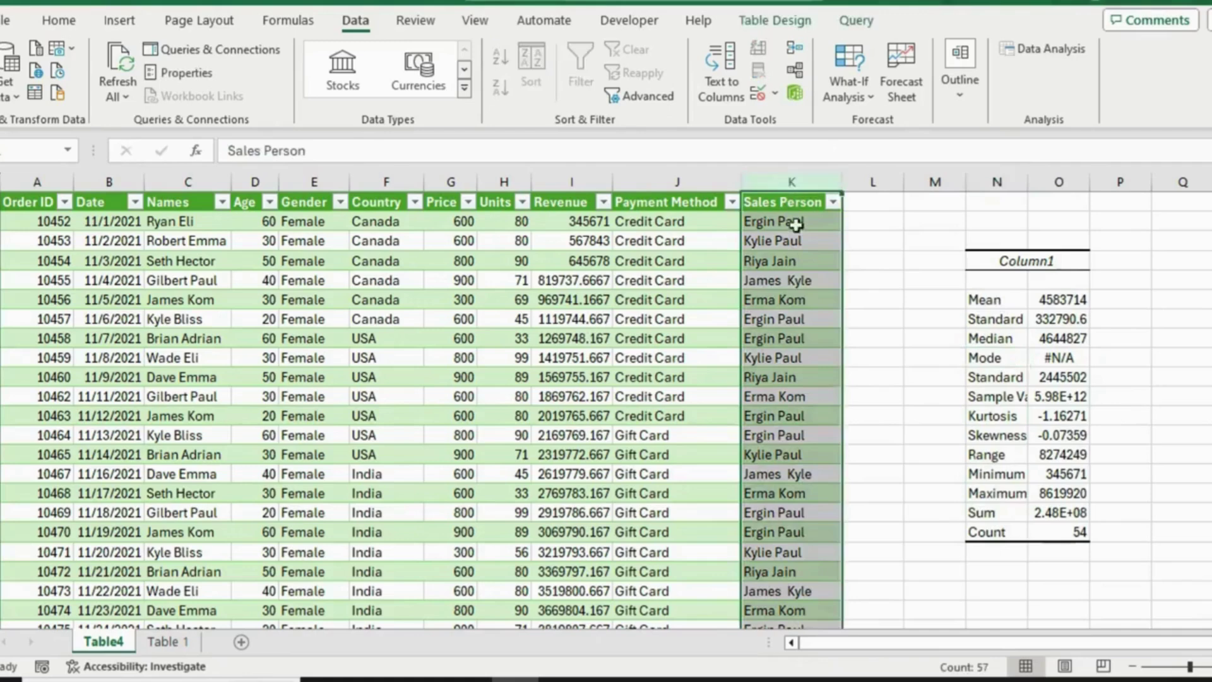
click(325, 454)
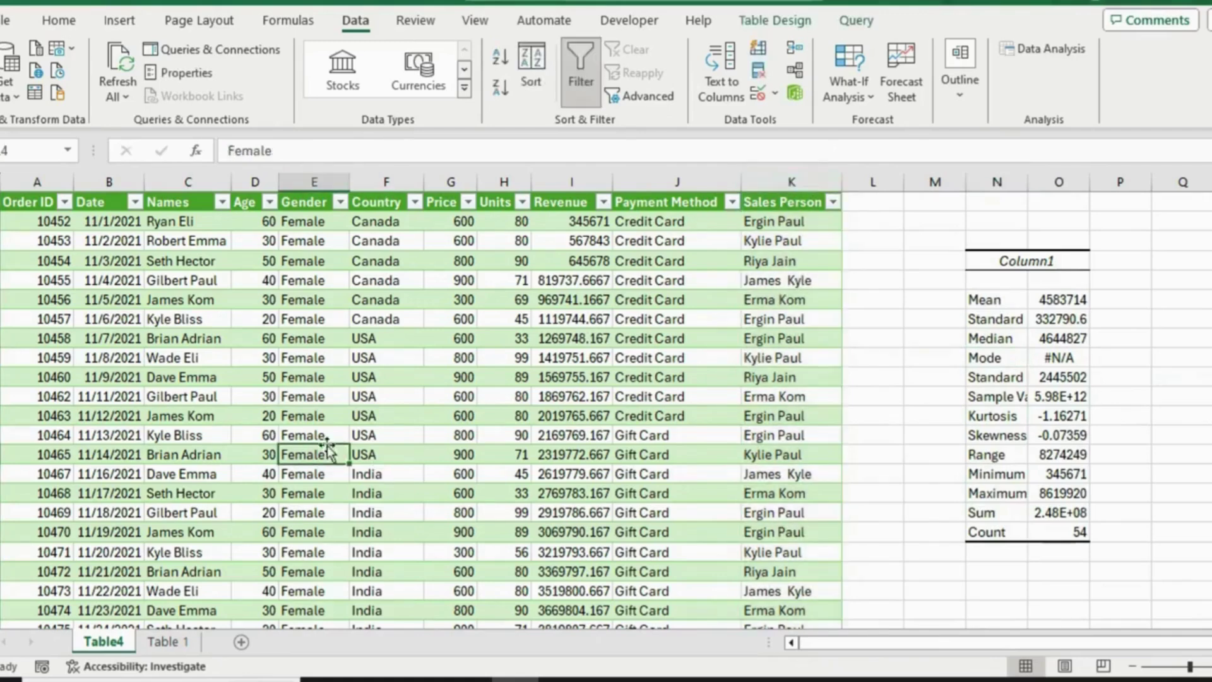
click(539, 322)
- Create a PivotTable from the sales table on a new worksheet
click(120, 19)
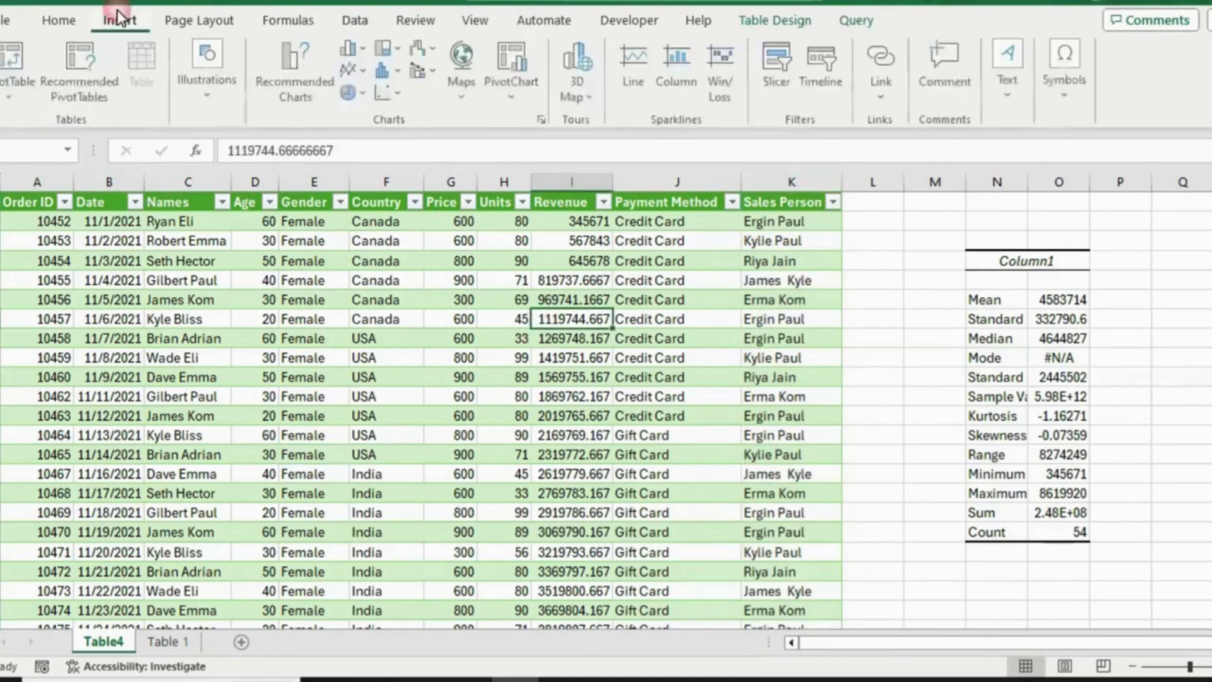
click(17, 57)
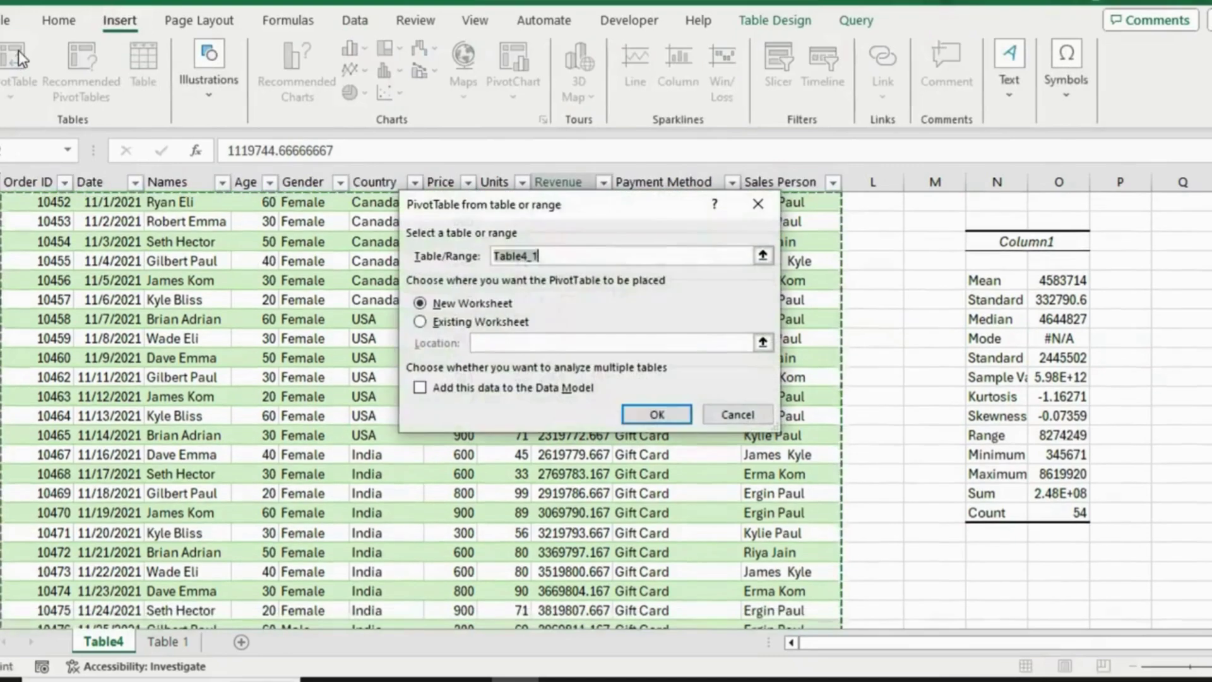
click(639, 424)
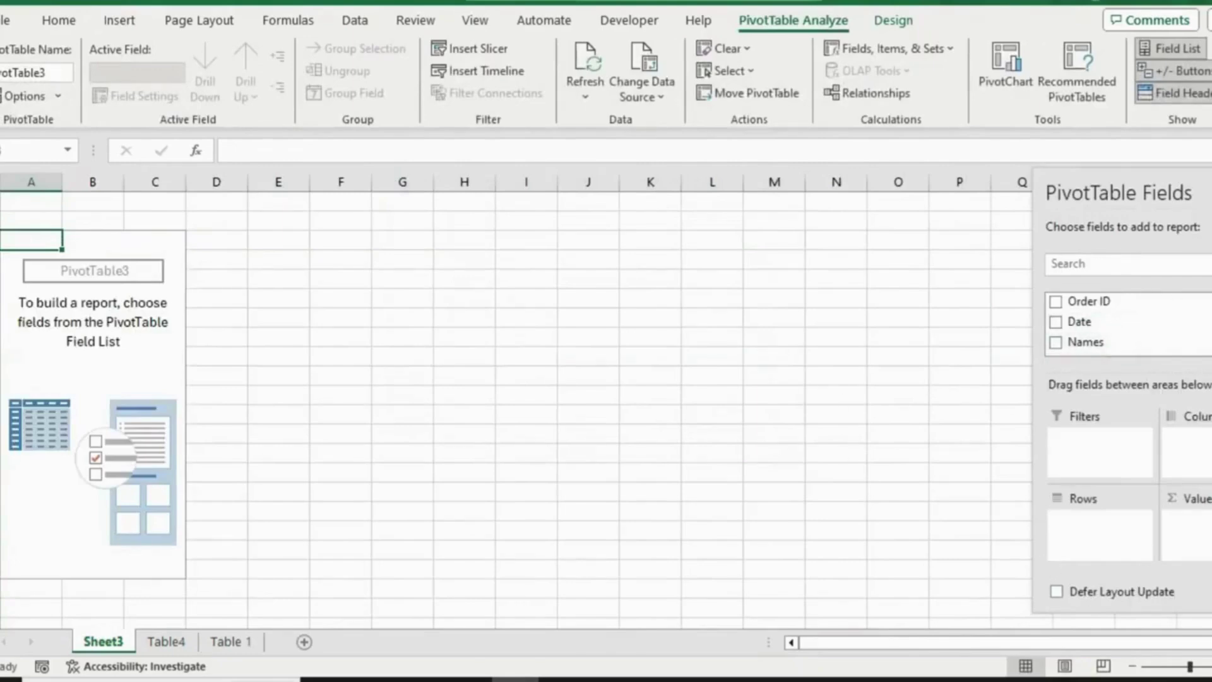
- Sum Revenue in the PivotTable with Sales Person as the rows
scroll(1113, 335, down, 5)
scroll(1113, 340, up, 3)
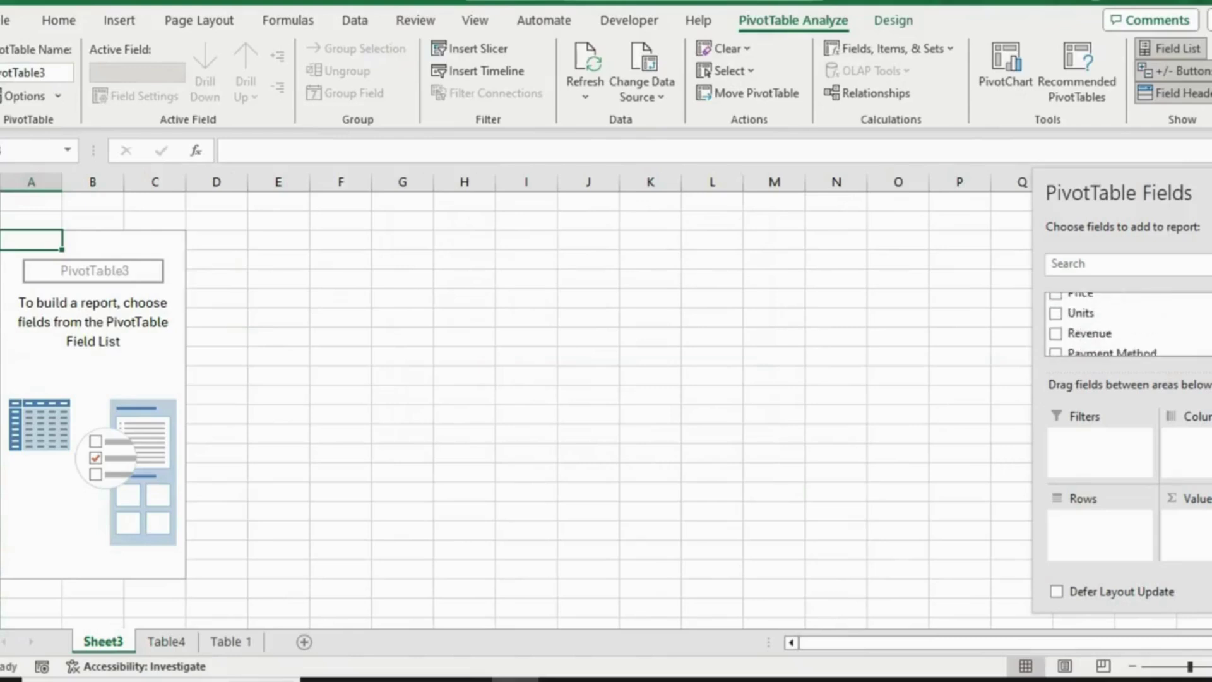
click(1112, 340)
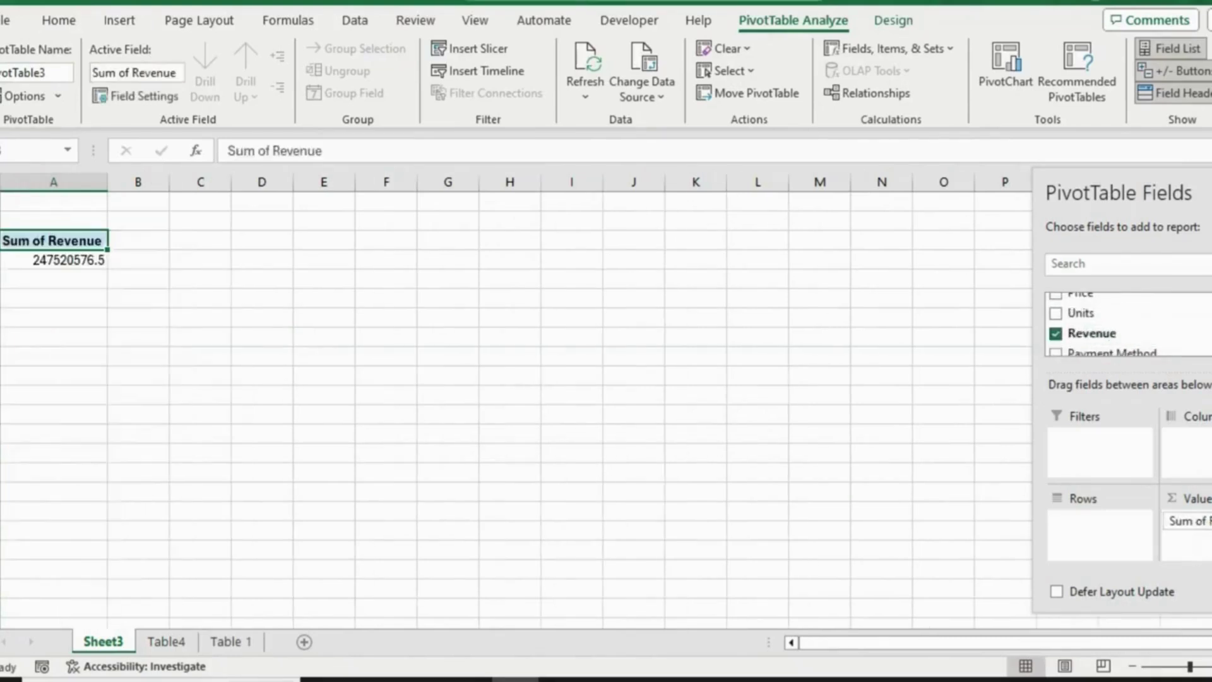
scroll(1114, 328, down, 3)
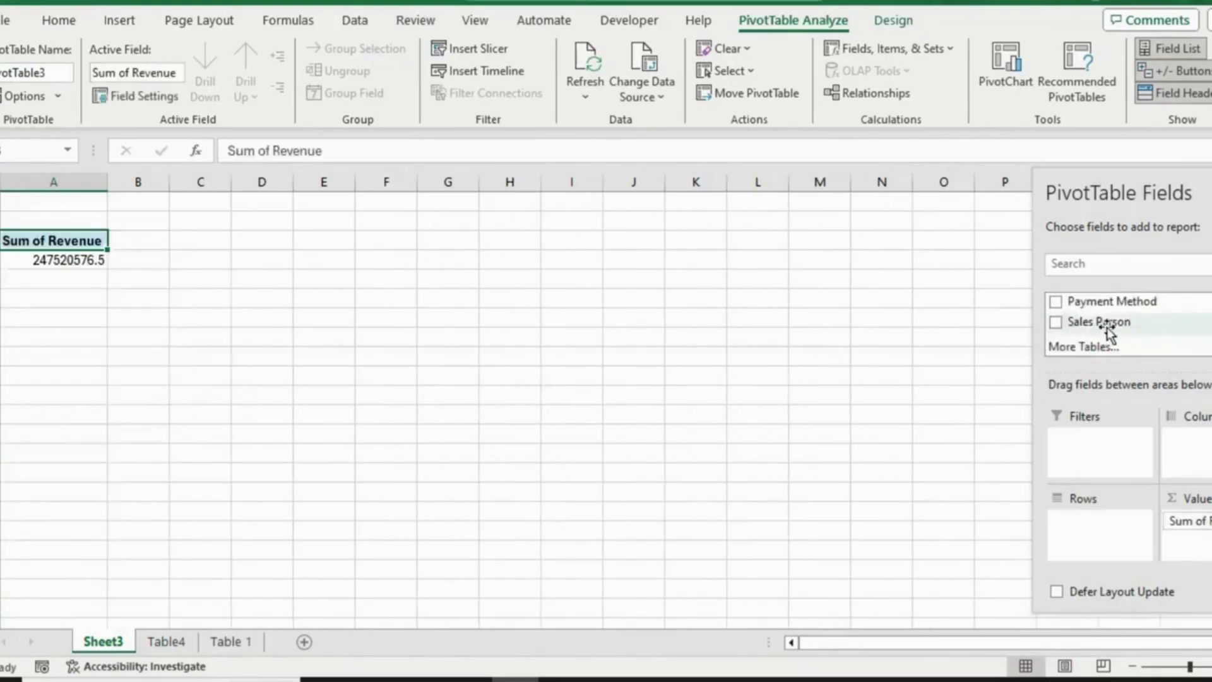
drag(1113, 329, 1081, 523)
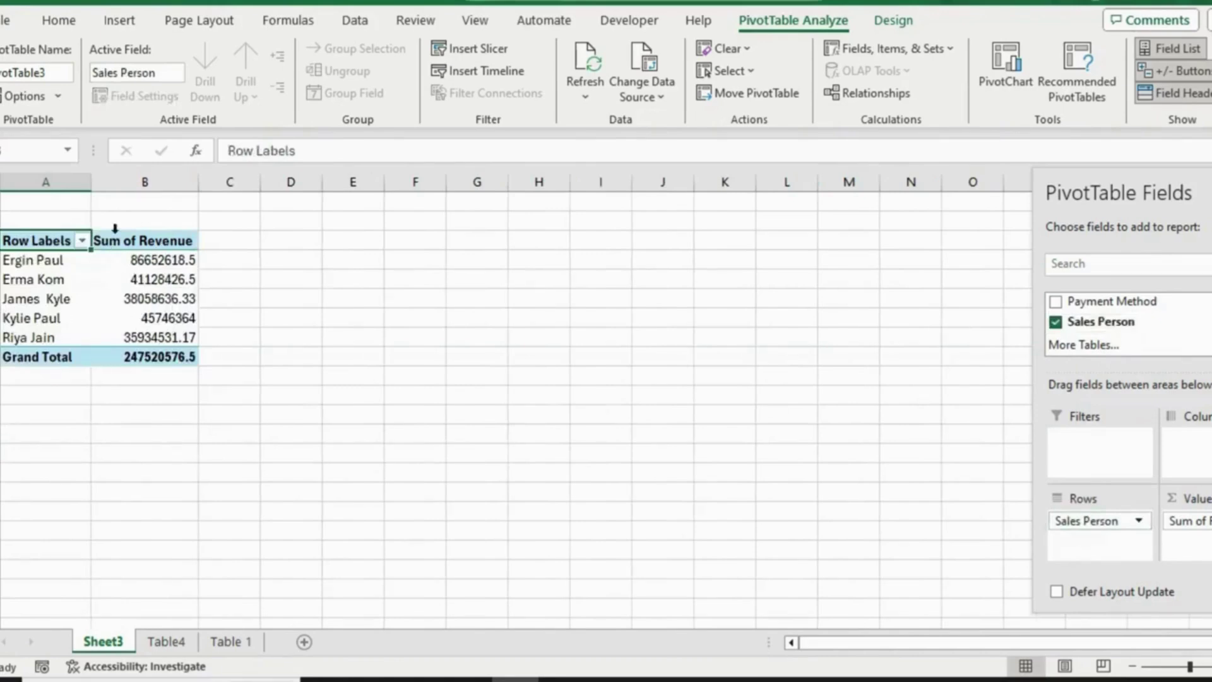
- Sort Sum of Revenue largest to smallest, putting the top seller at 86652618.5 first
click(179, 259)
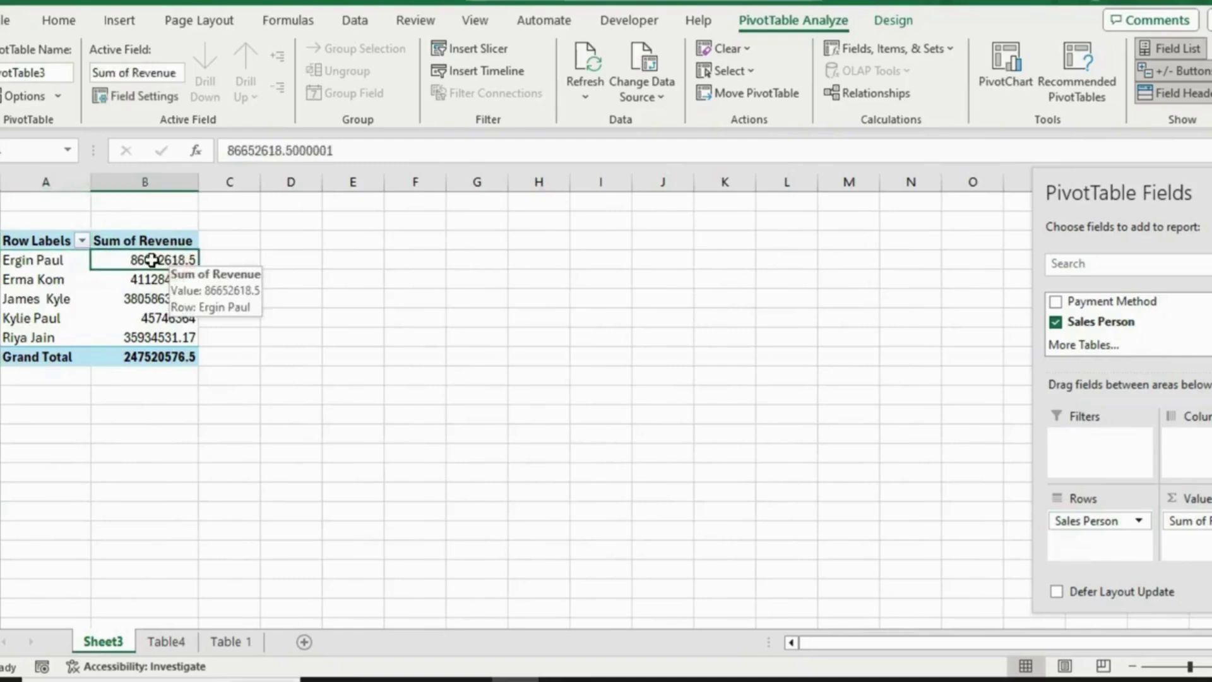
right_click(151, 259)
mouse_move(312, 418)
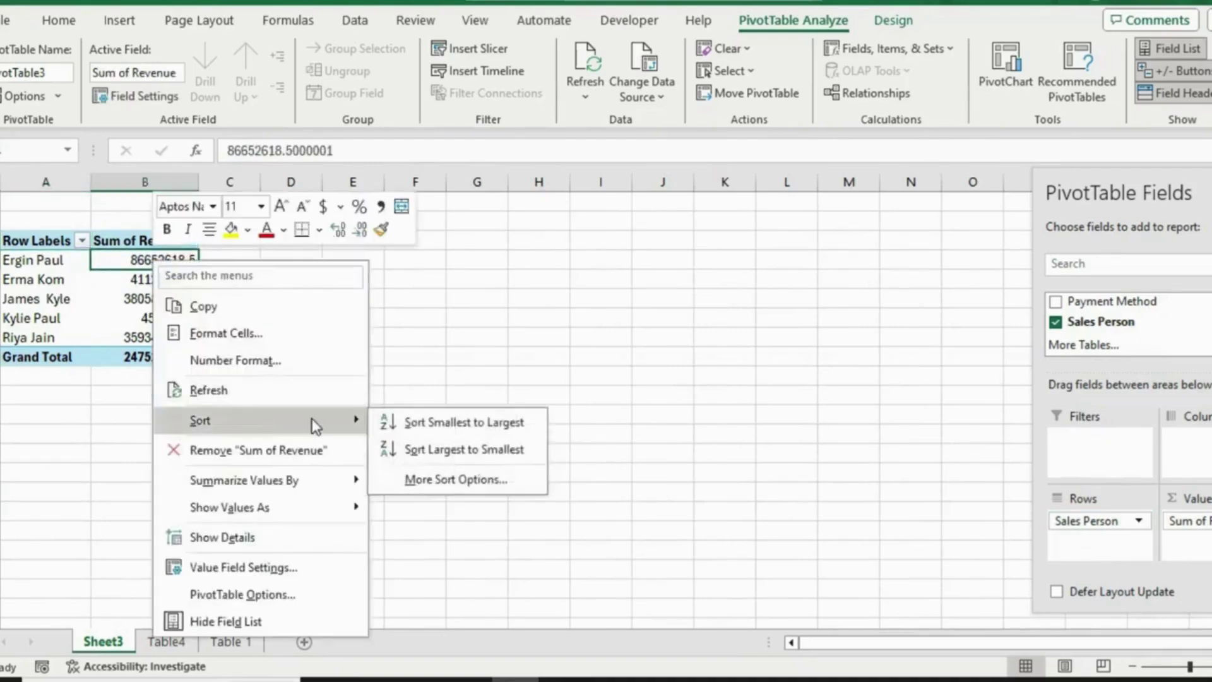
click(451, 449)
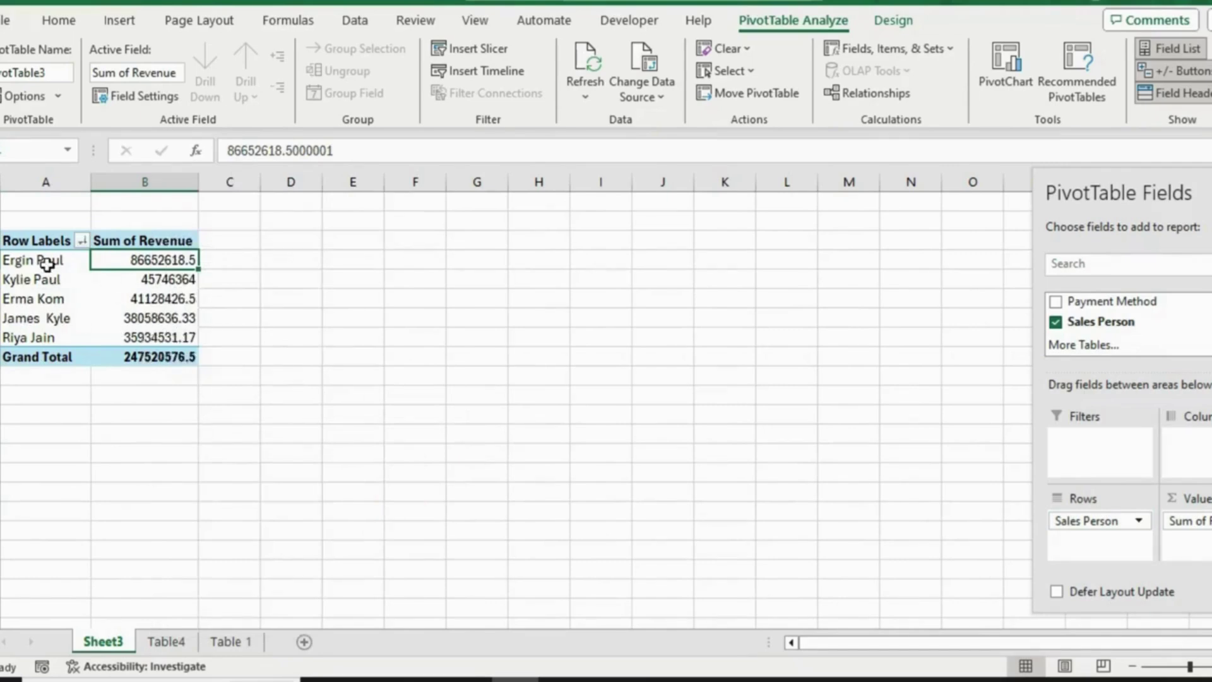
click(65, 280)
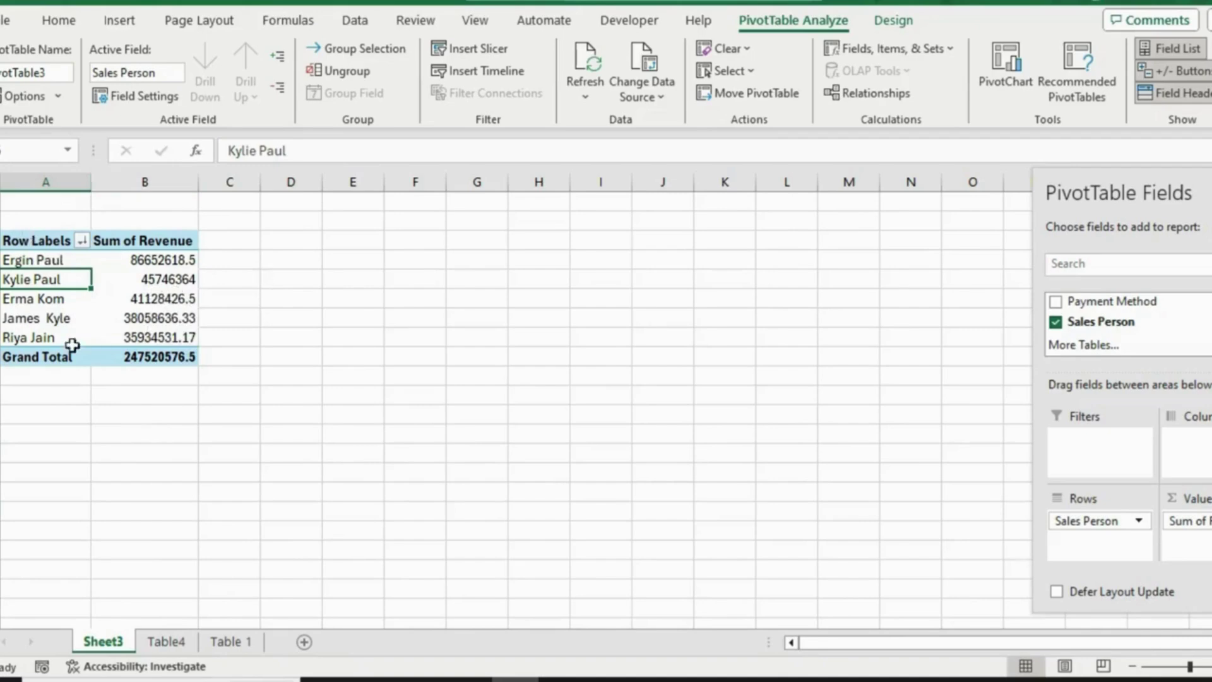
- Copy the sales-person PivotTable and paste a duplicate at A12
drag(47, 241, 154, 355)
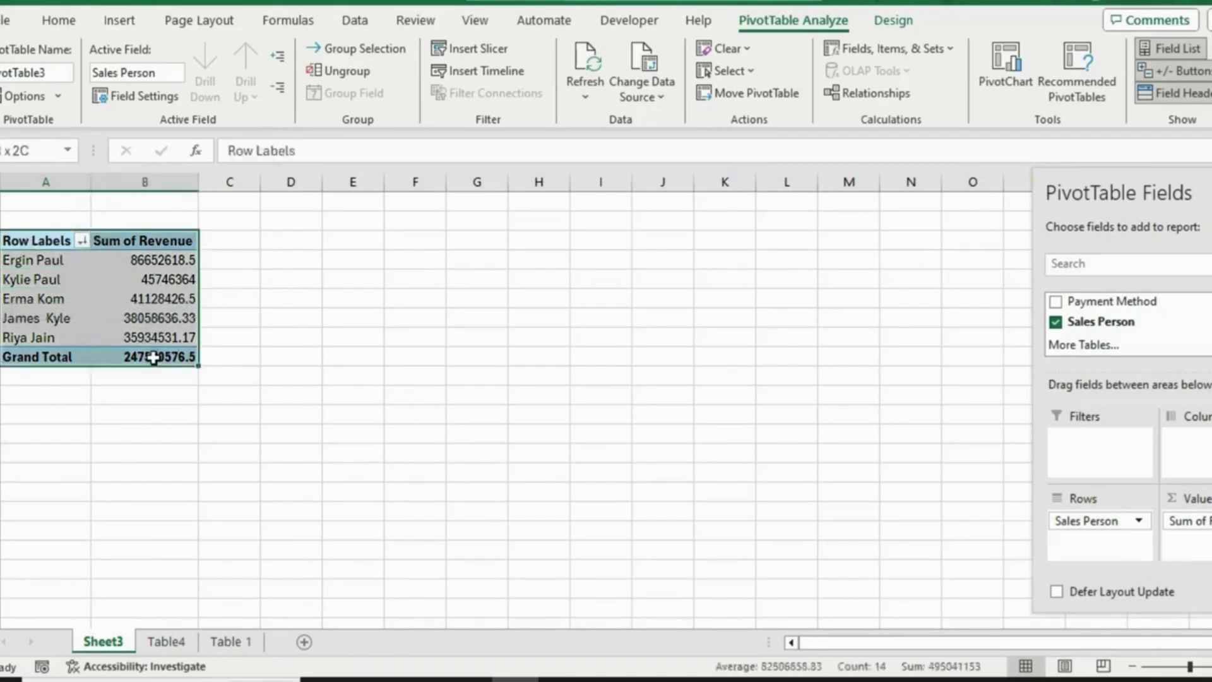
key(ctrl+c)
click(74, 409)
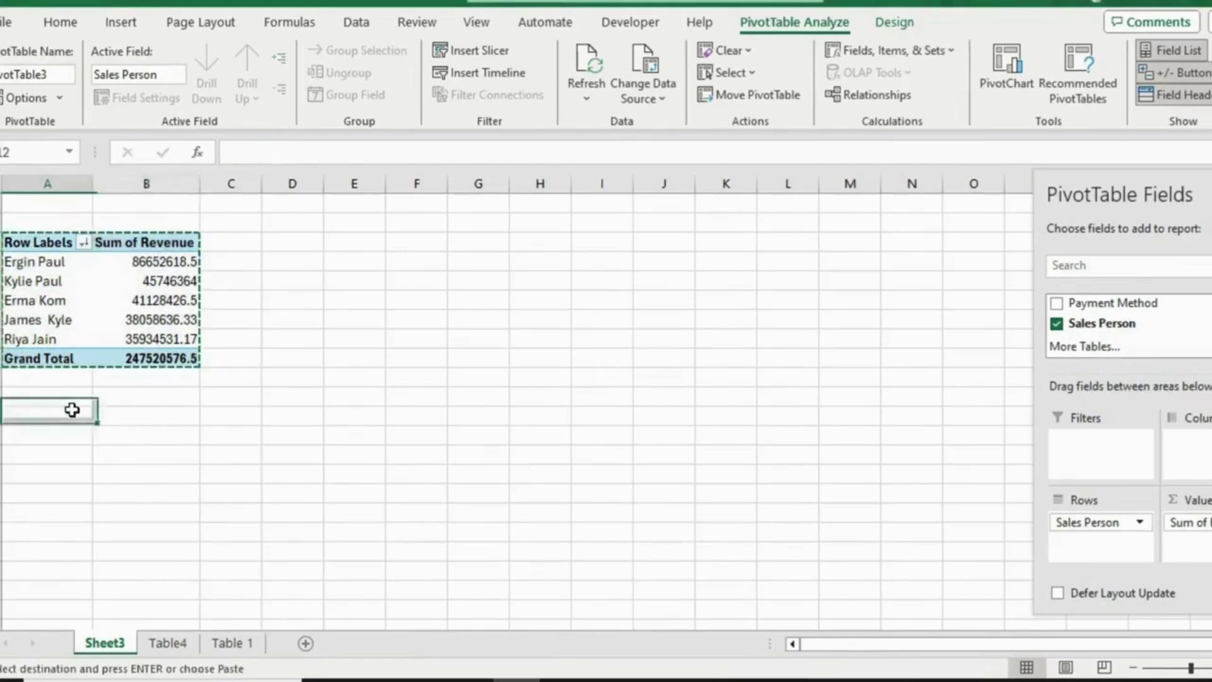
key(ctrl+v)
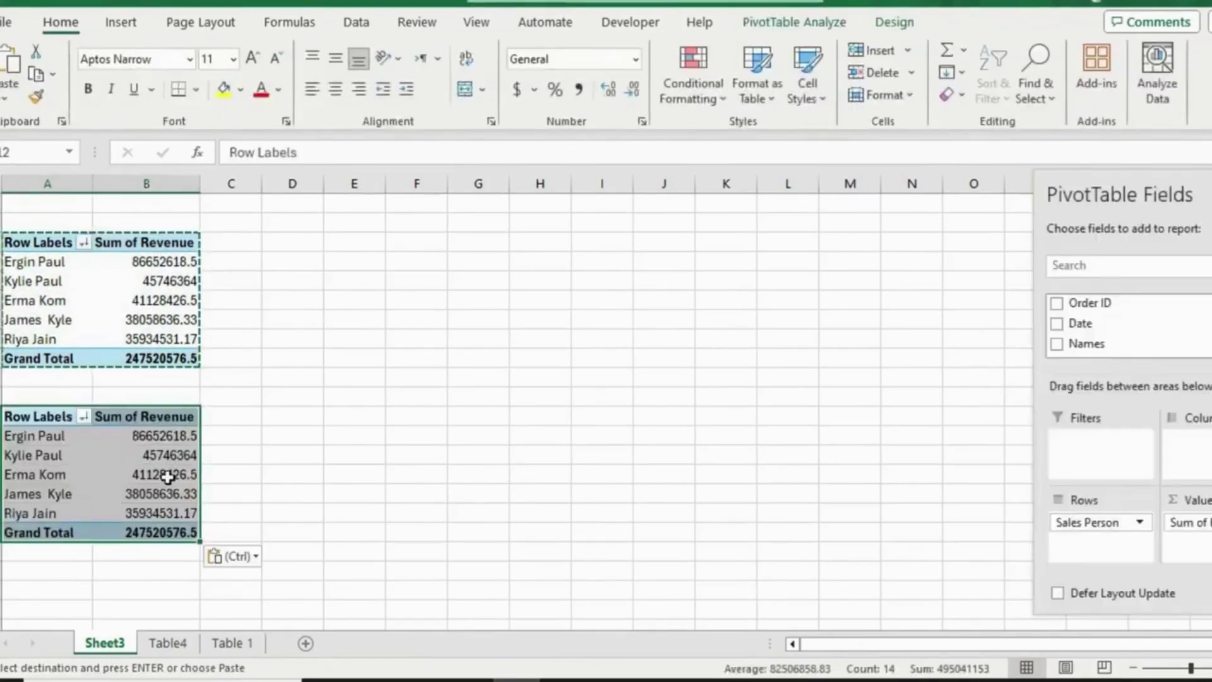
click(167, 476)
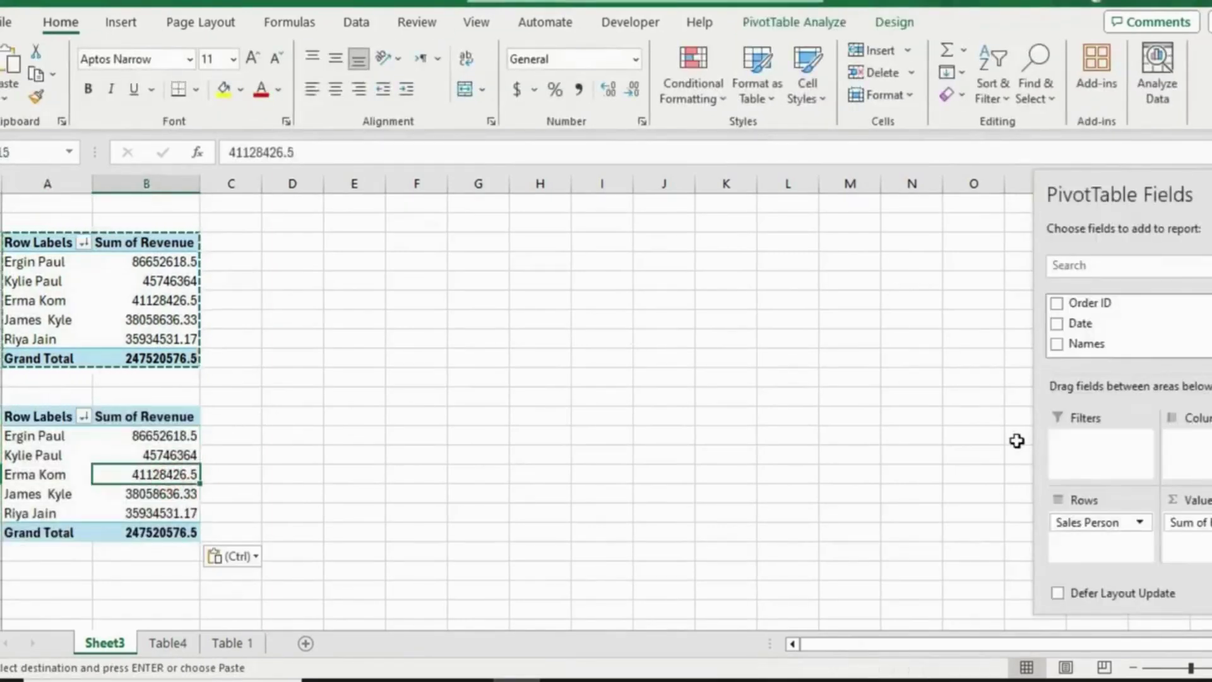
- Rebuild the copy with Gender in Rows and Sum of Units added to Values
drag(1082, 522, 863, 451)
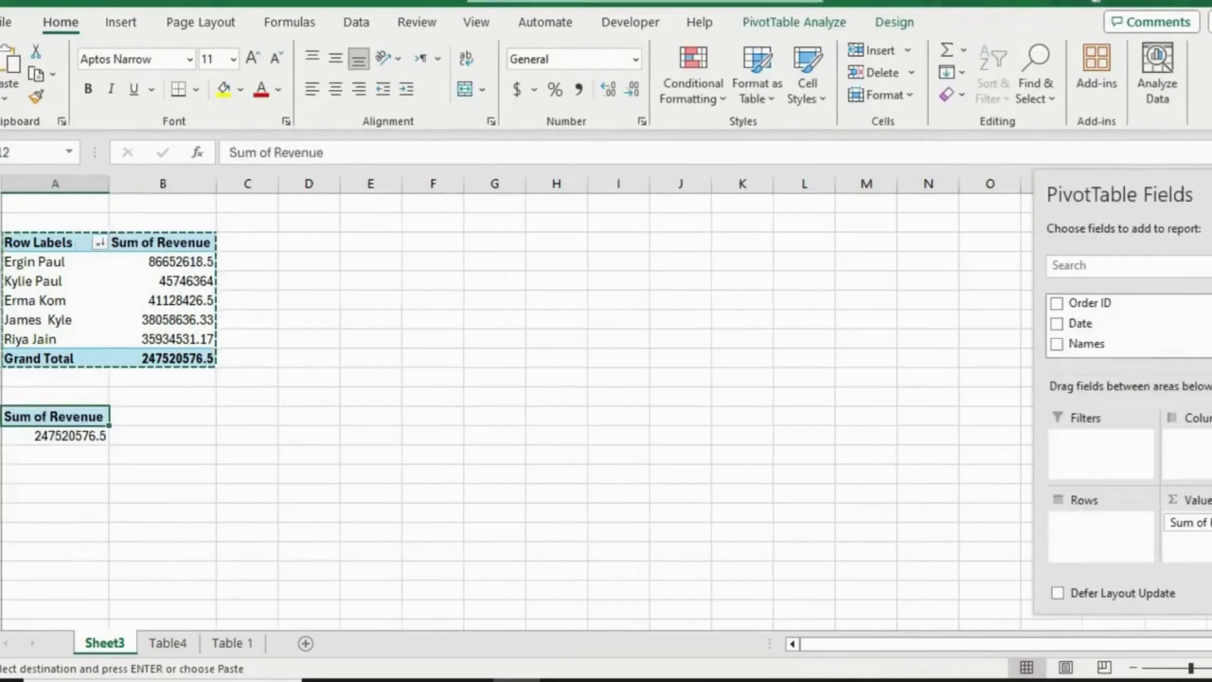
scroll(1127, 325, down, 3)
scroll(1127, 325, up, 5)
scroll(1126, 325, down, 2)
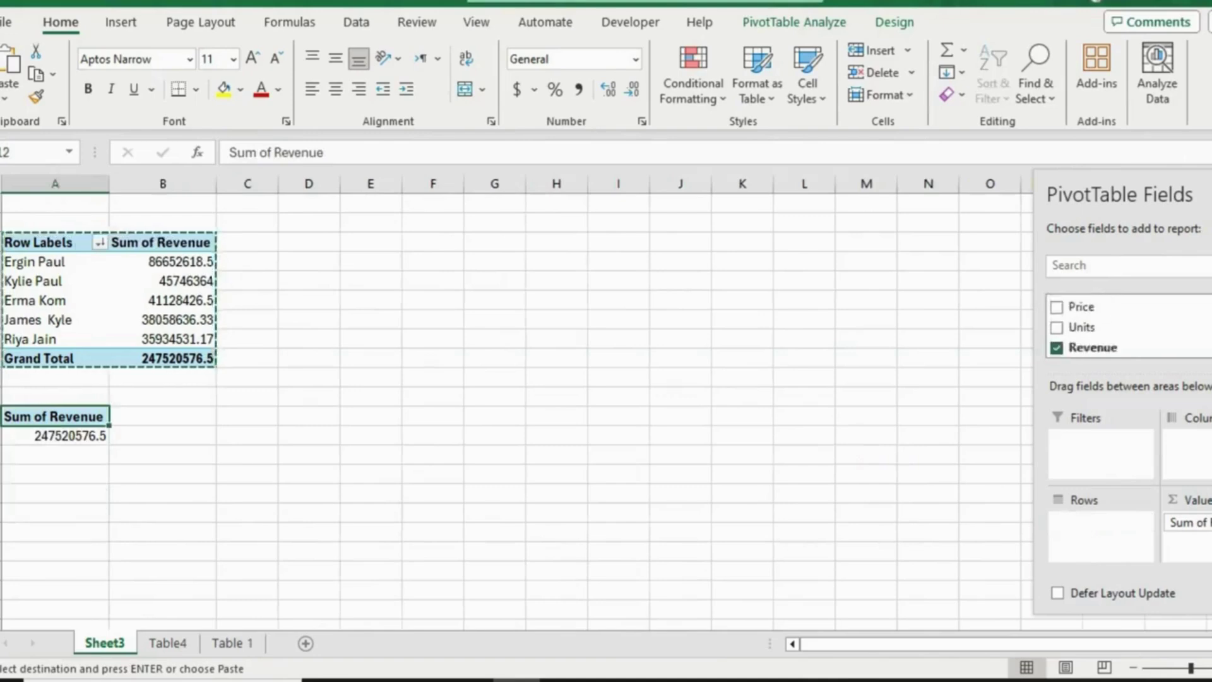
scroll(1127, 325, up, 4)
drag(1117, 305, 1111, 544)
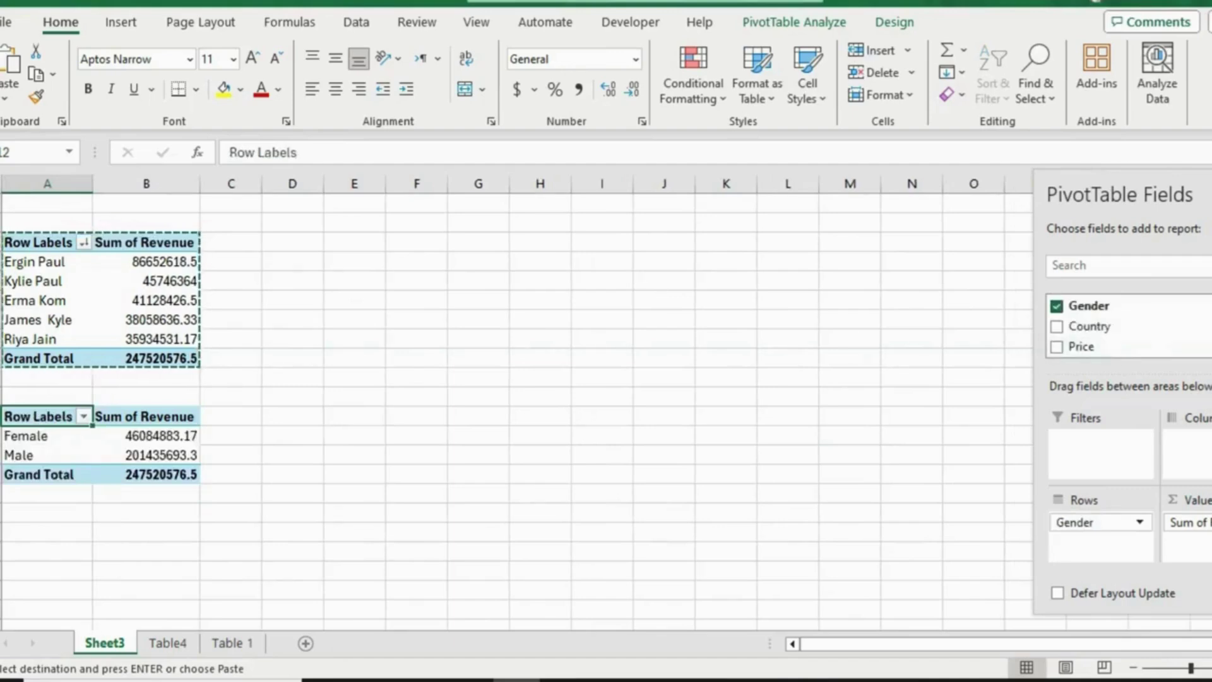
scroll(1127, 325, up, 3)
scroll(1126, 325, down, 5)
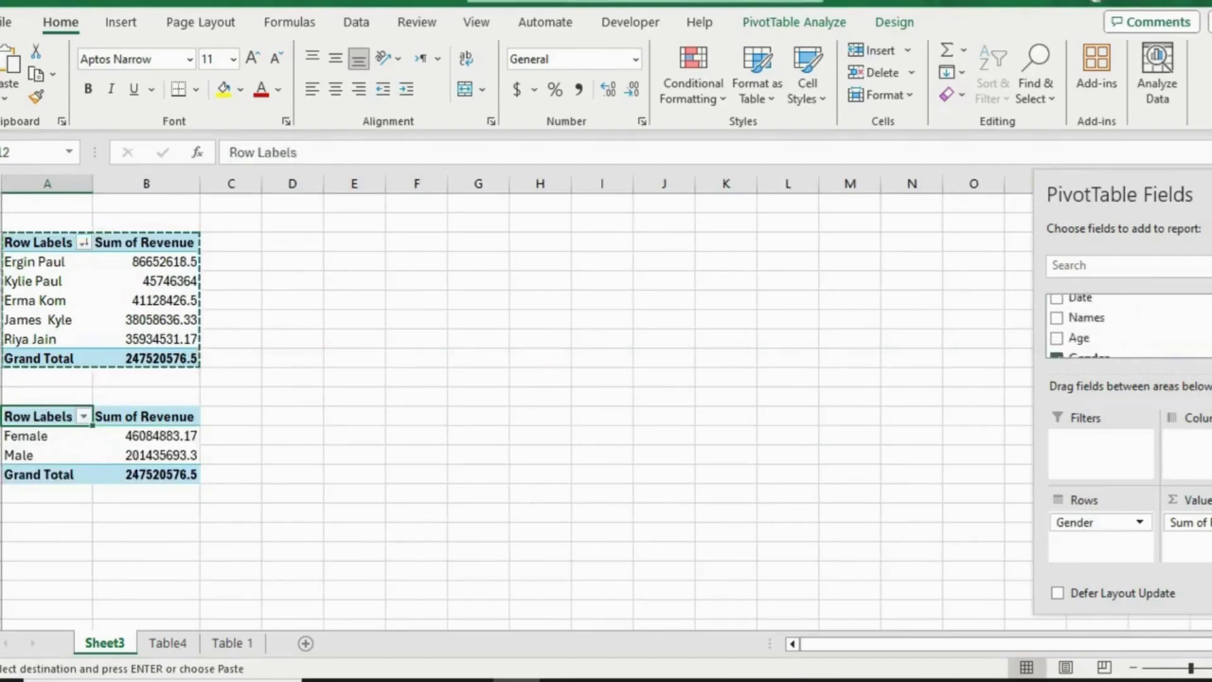
drag(1083, 314, 1202, 566)
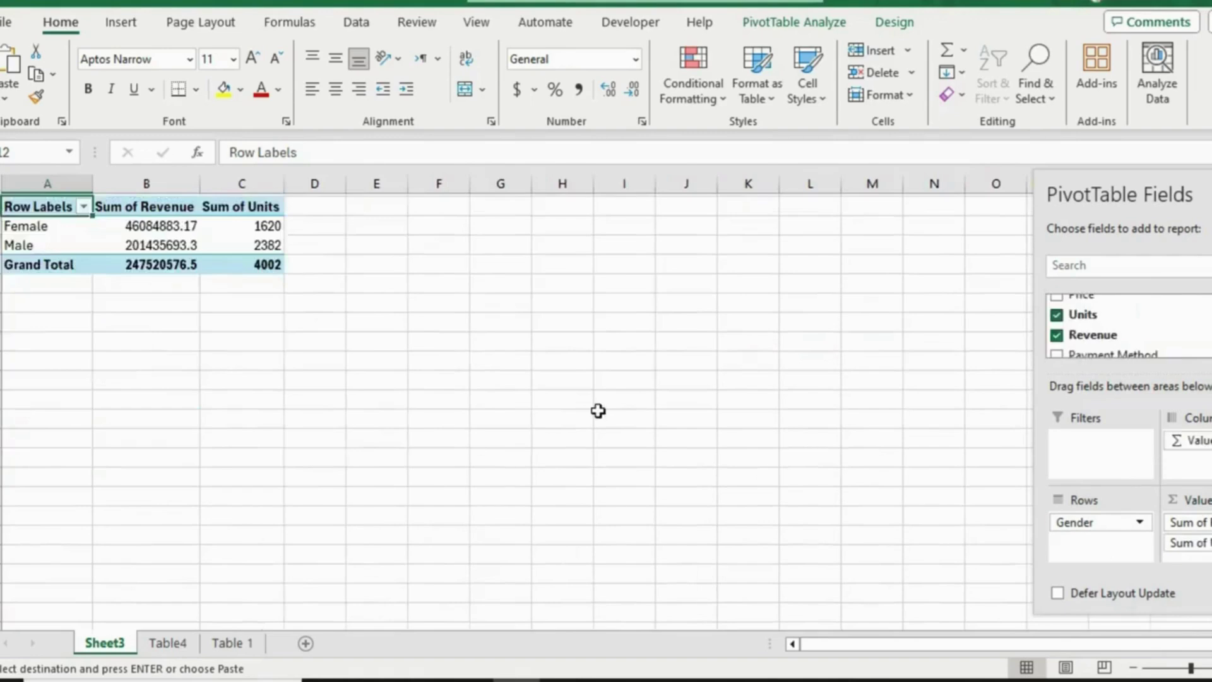
scroll(597, 411, up, 4)
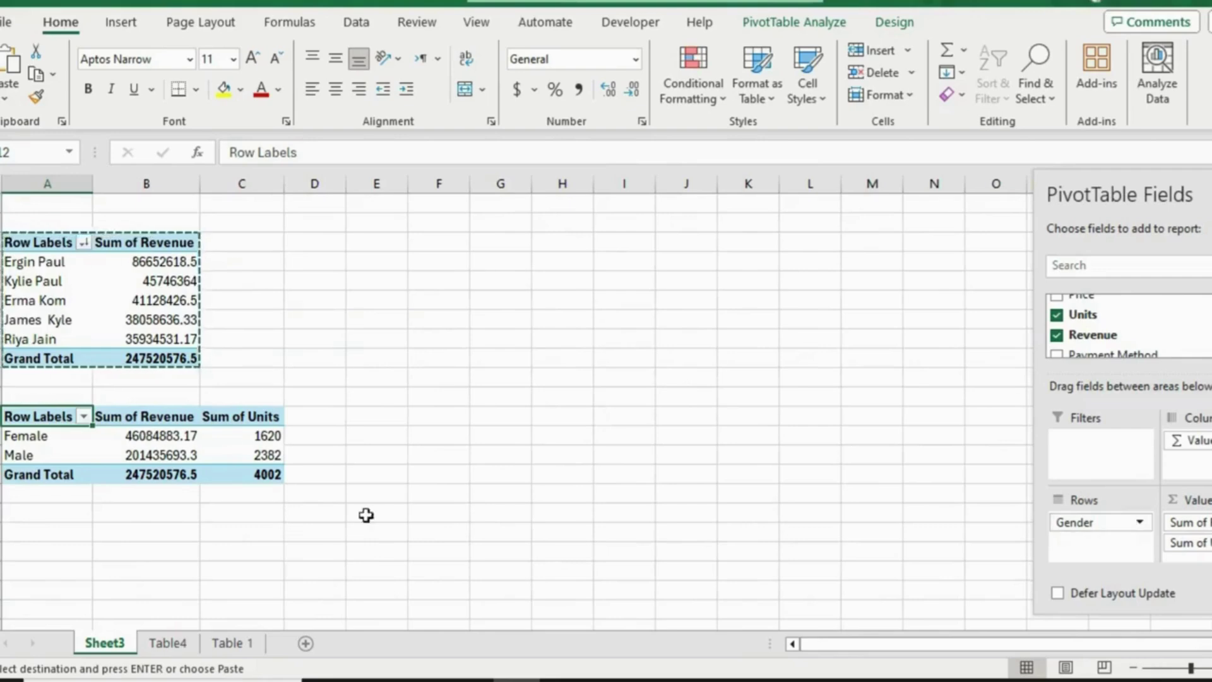
- Show the gender pivot's Sum of Units as % of Grand Total: Female 40.48%, Male 59.52%
click(254, 437)
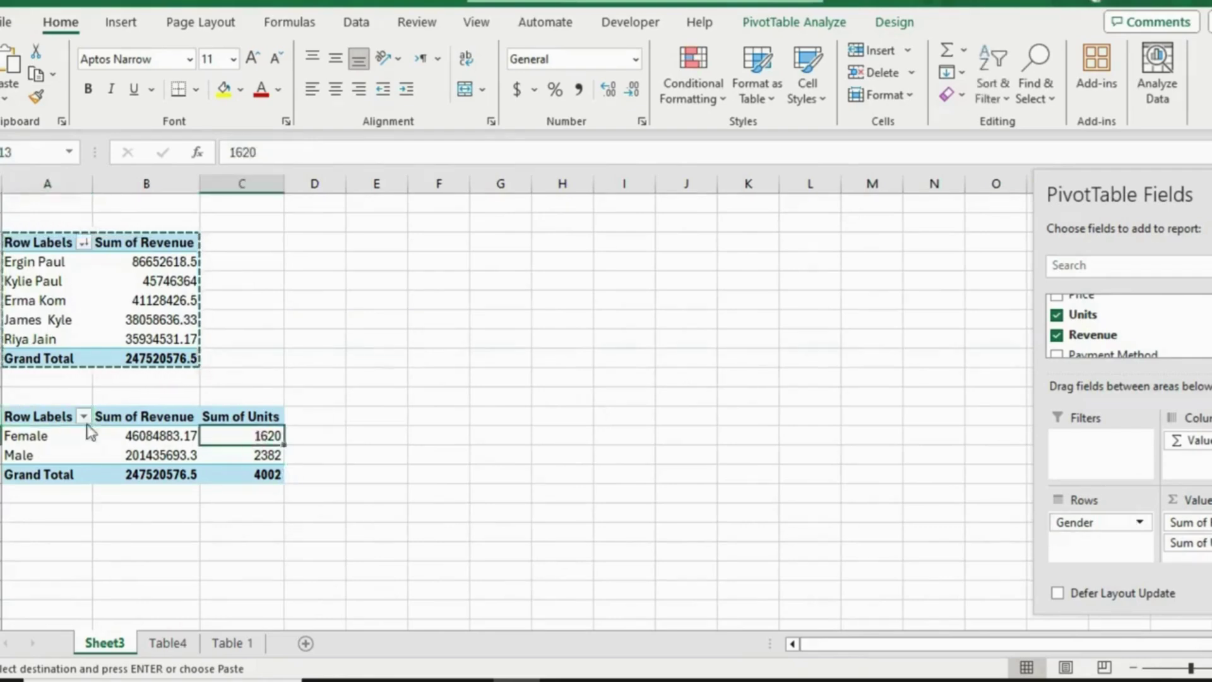
right_click(252, 436)
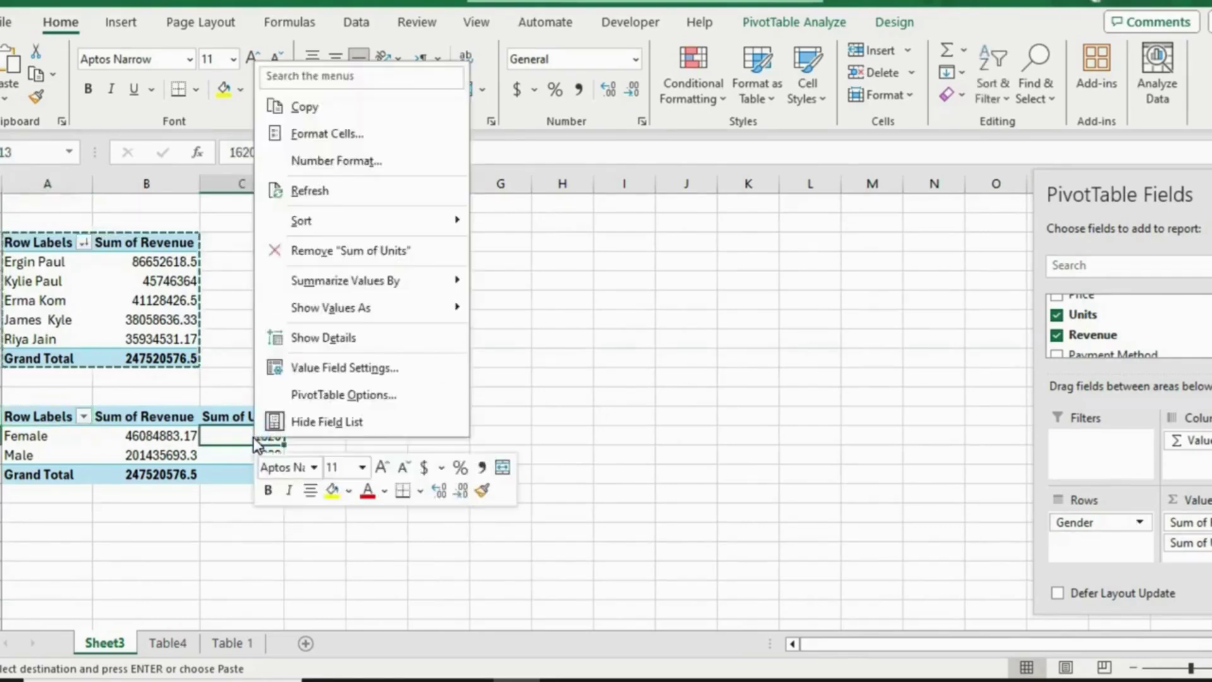
mouse_move(433, 317)
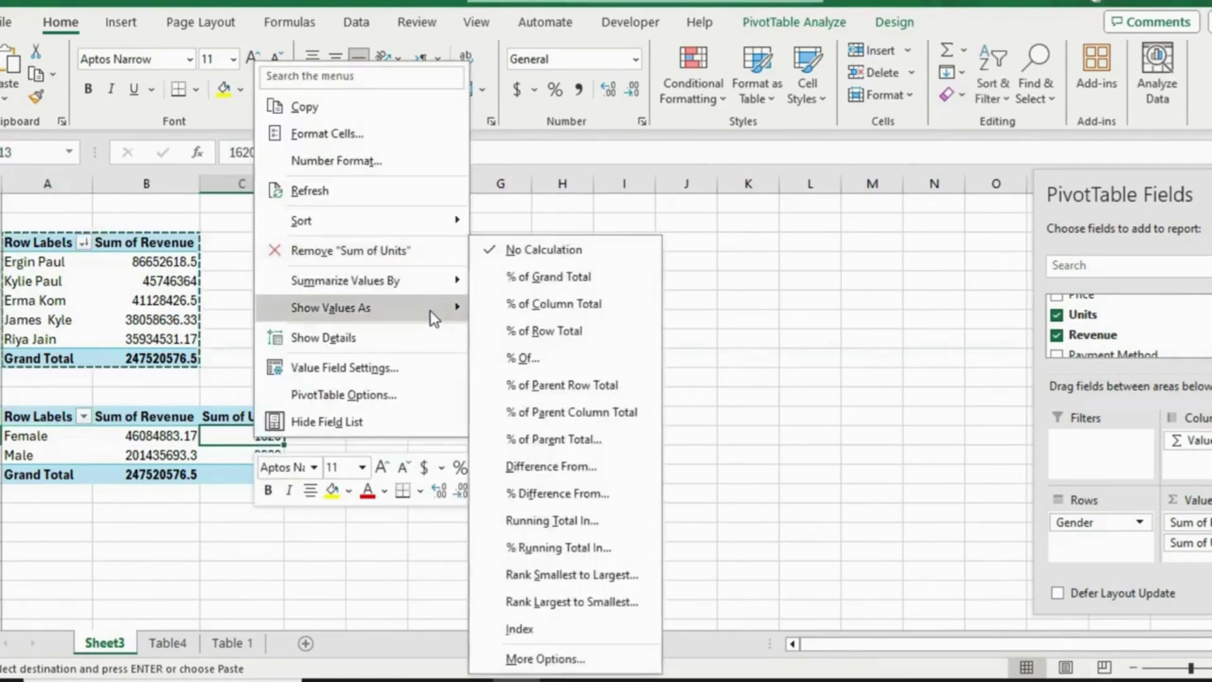
click(539, 277)
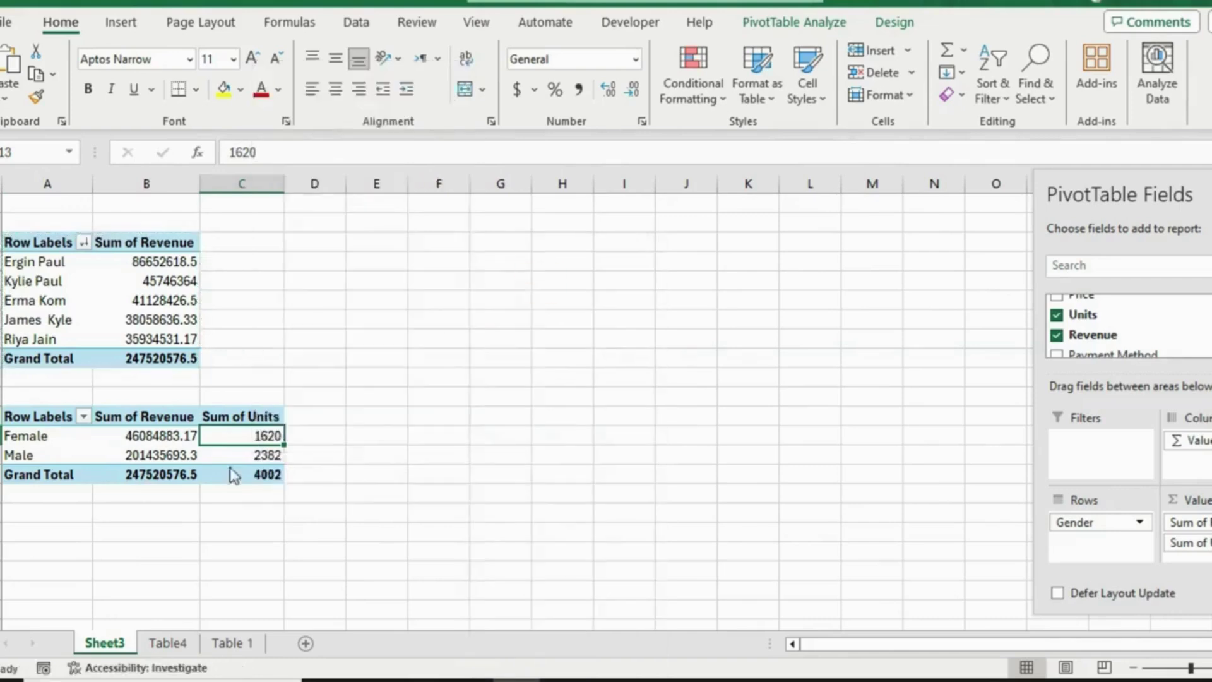
click(243, 455)
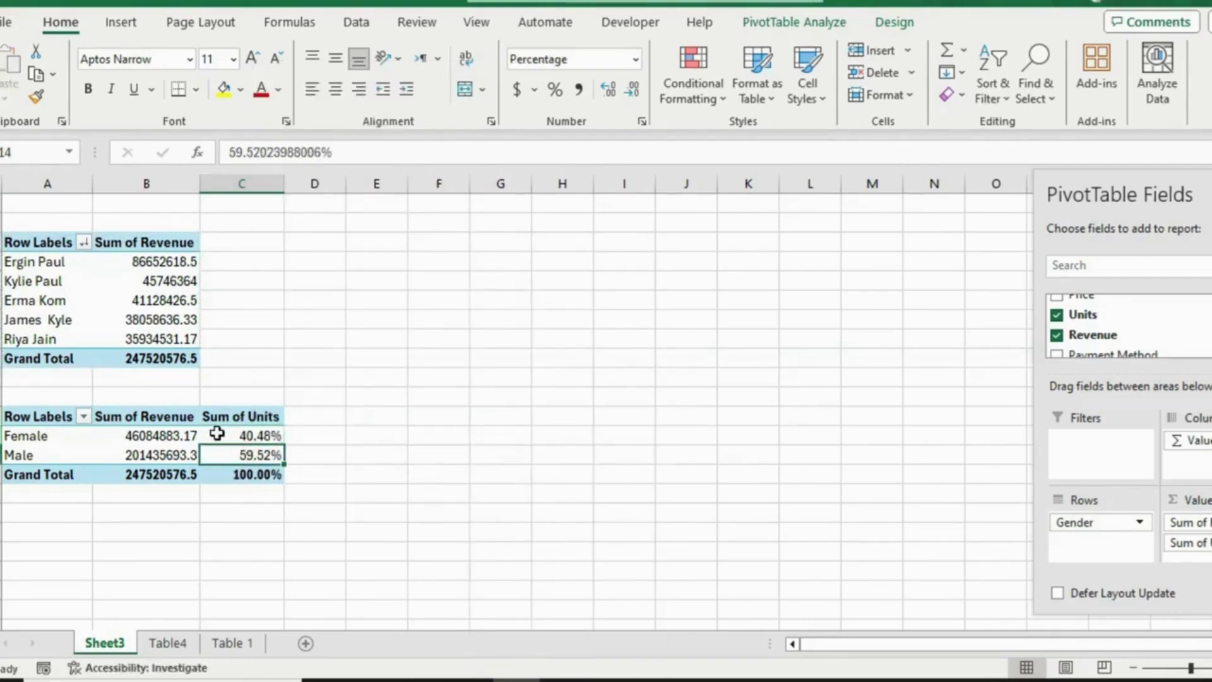
click(223, 440)
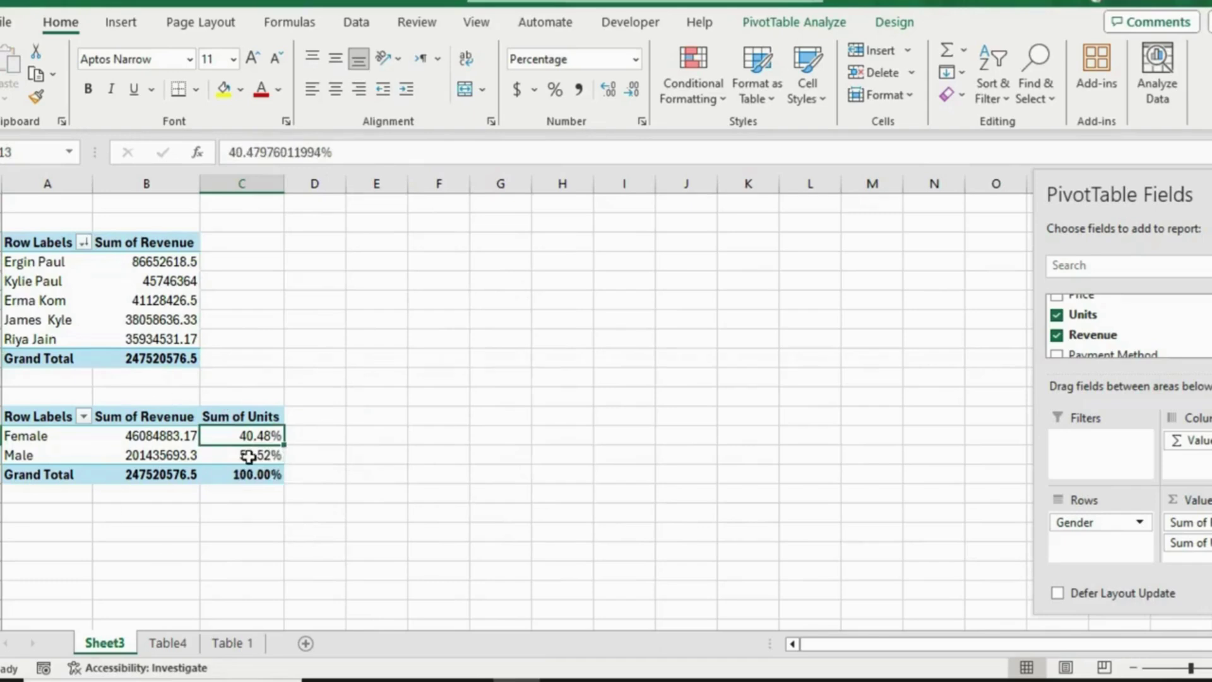
click(168, 643)
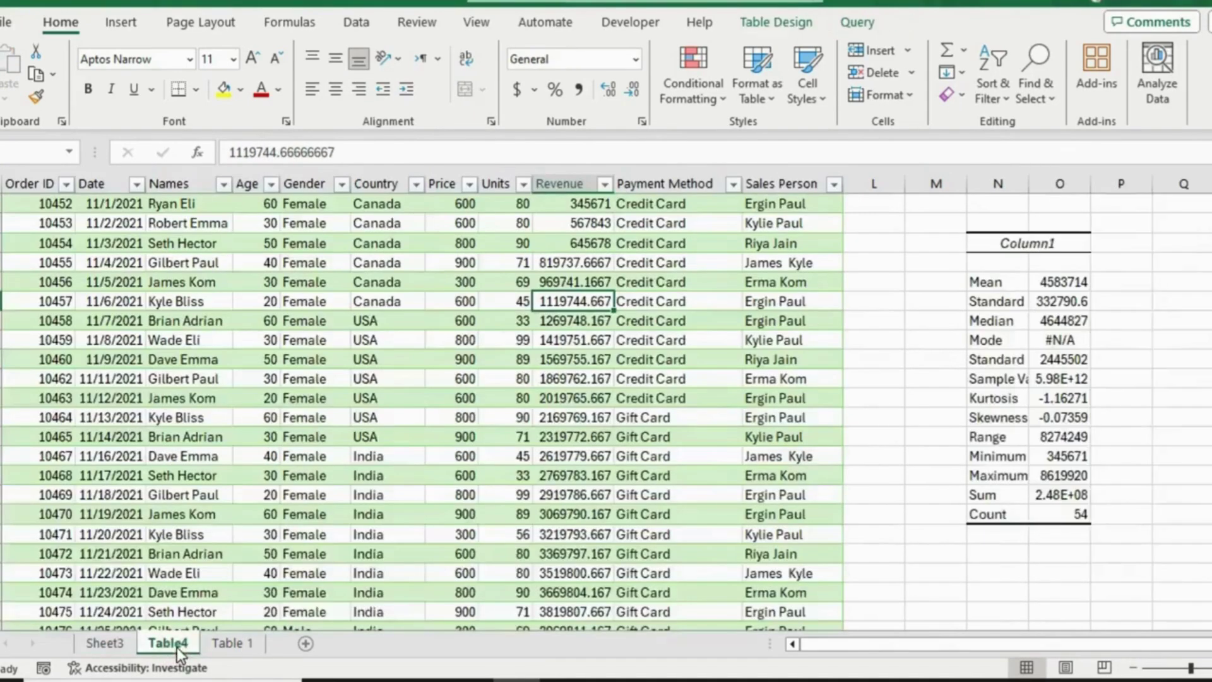
scroll(419, 365, up, 1)
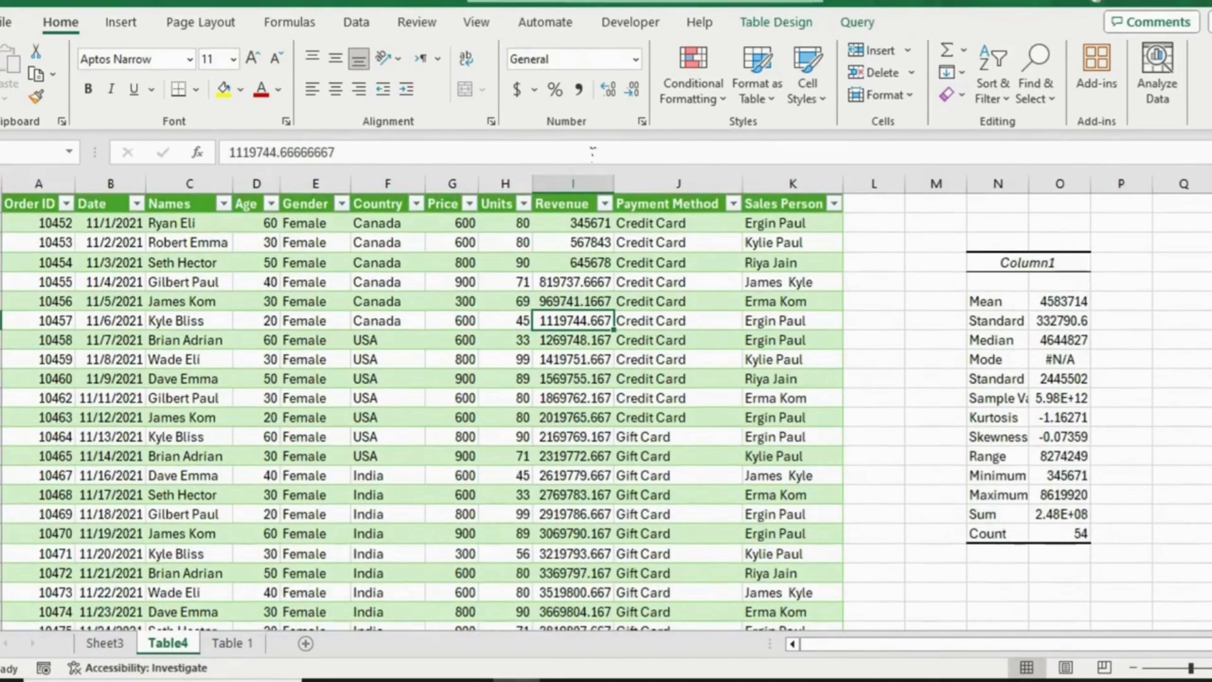
click(767, 282)
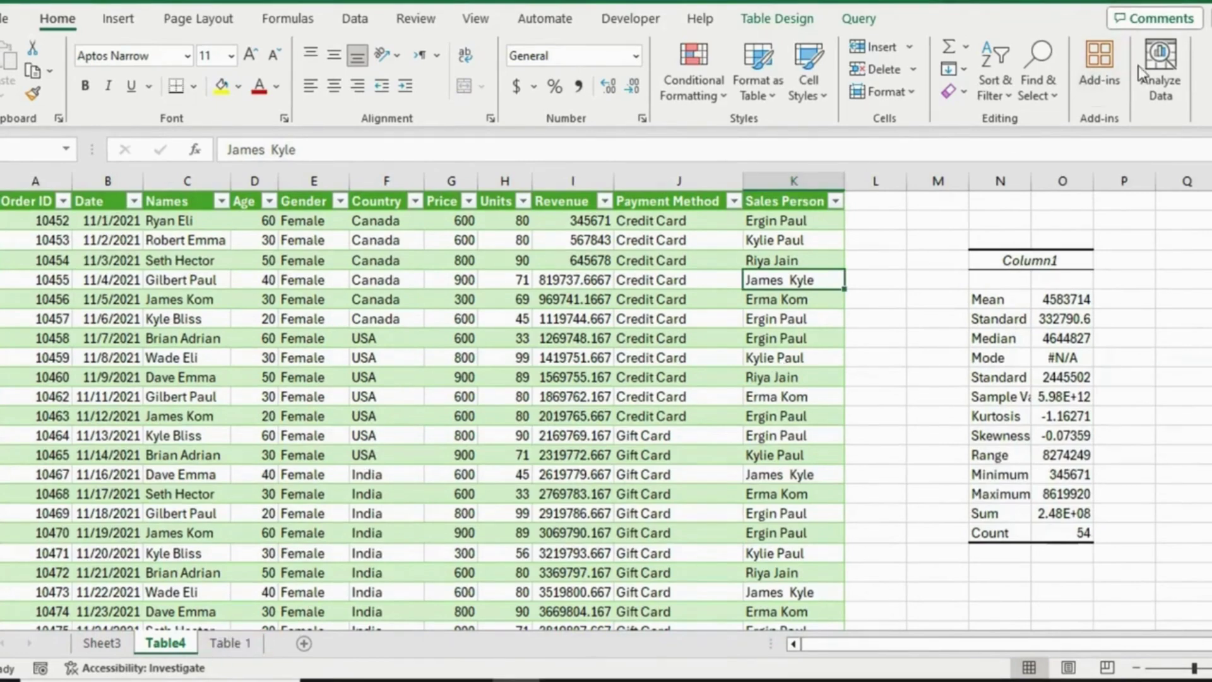
click(1174, 63)
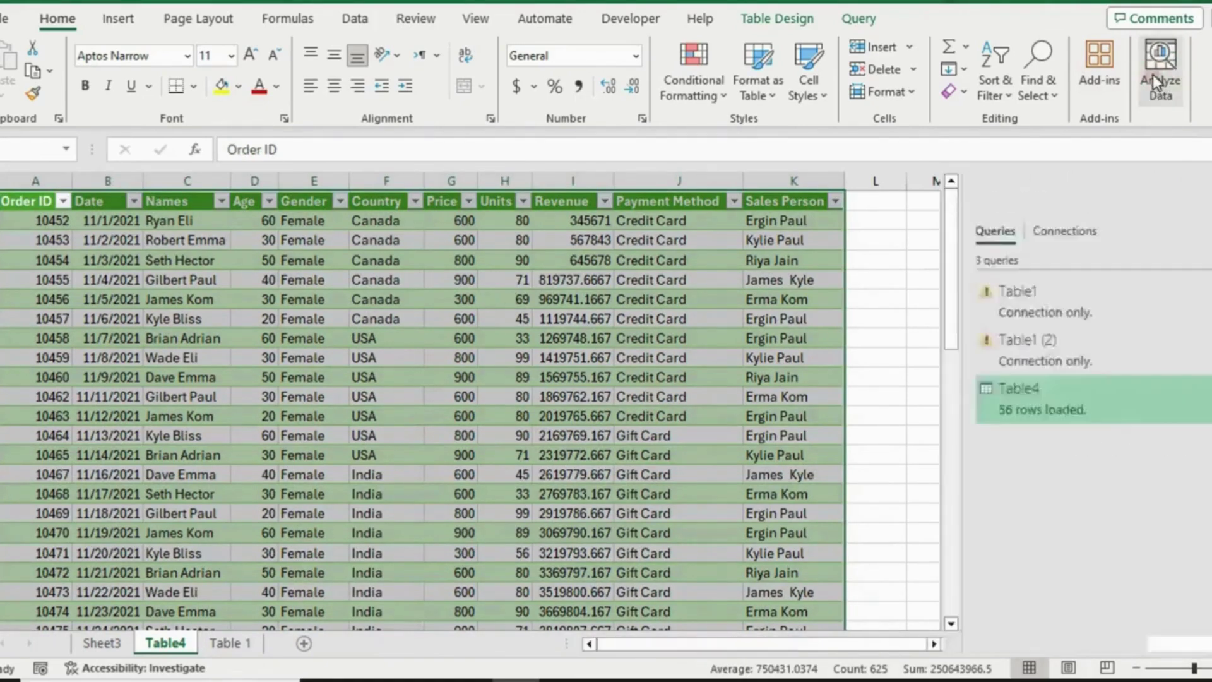
click(1153, 73)
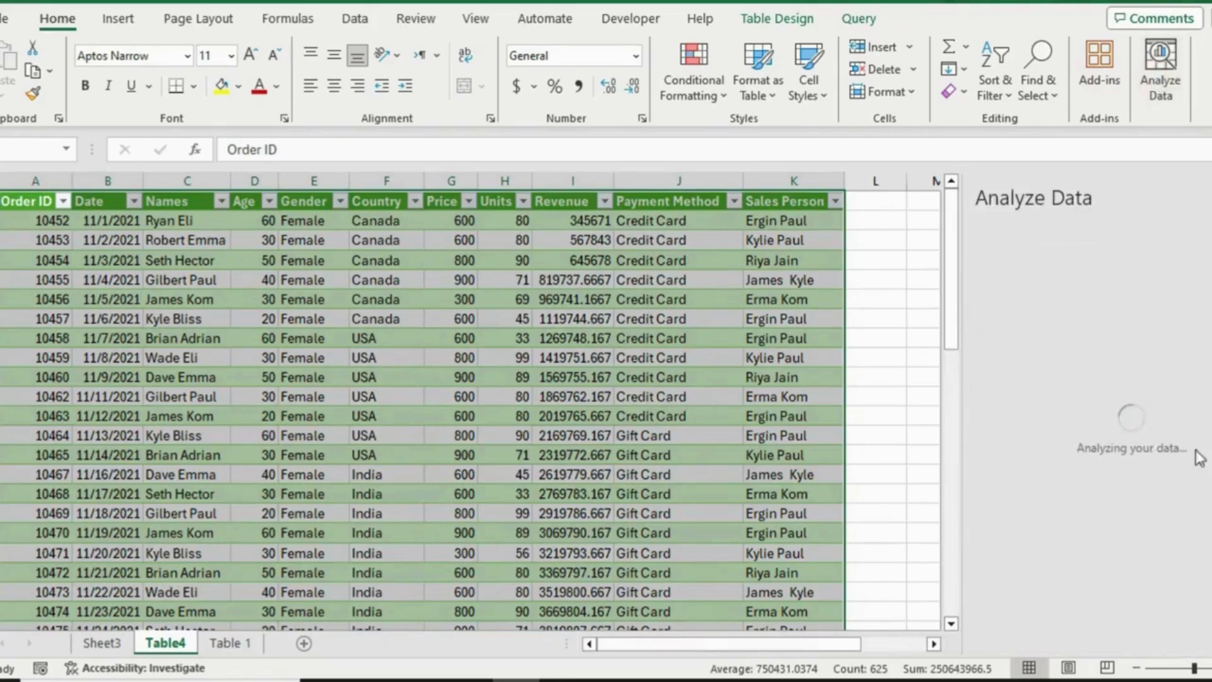
click(1055, 260)
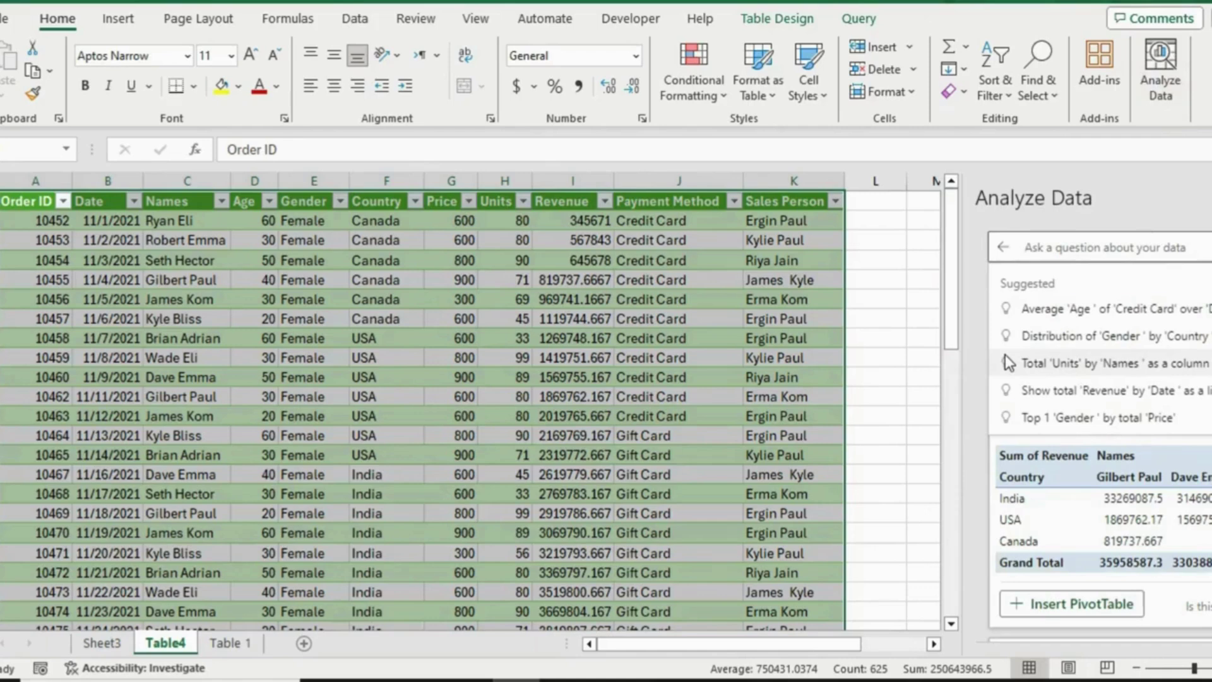
text(Revenu)
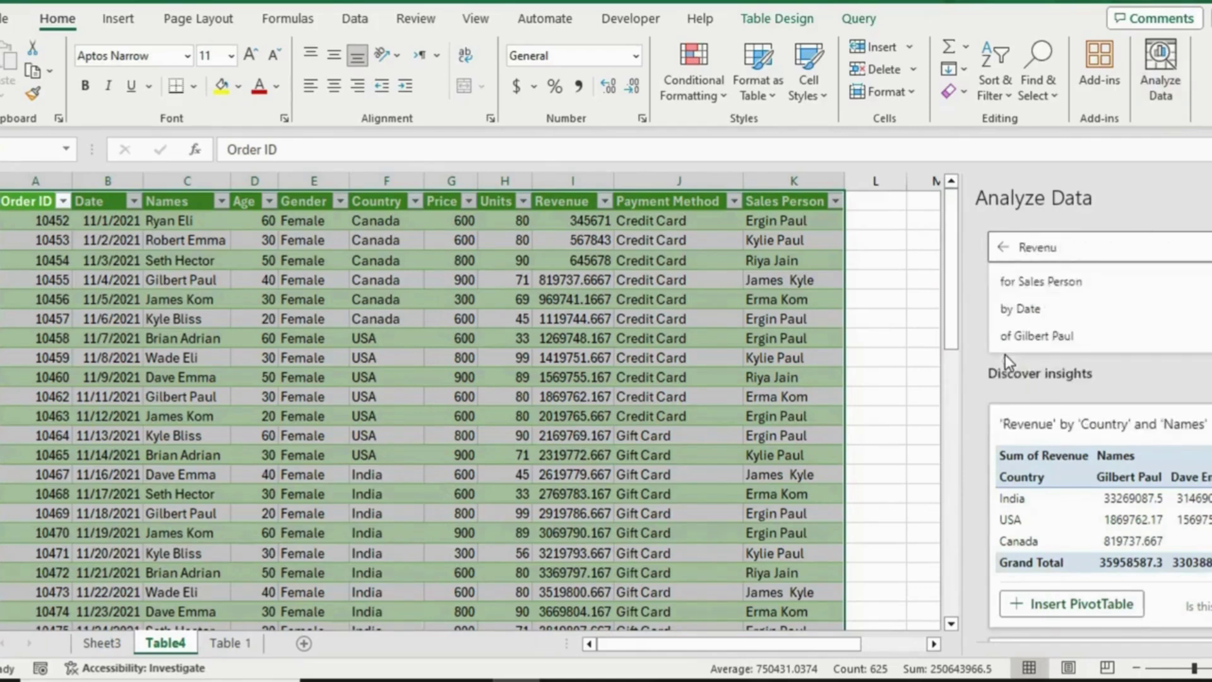
key(BackSpace)
key(BackSpace)
text(eu)
key(BackSpace)
key(BackSpace)
text(u by sales)
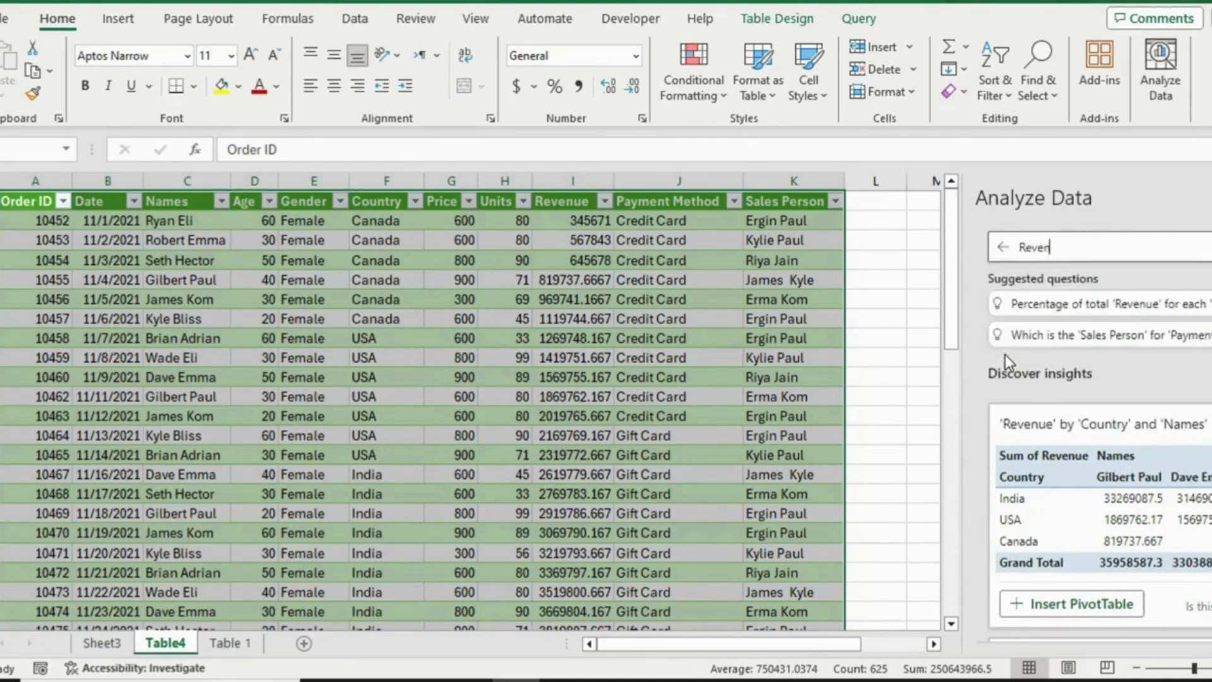
text( person)
key(Return)
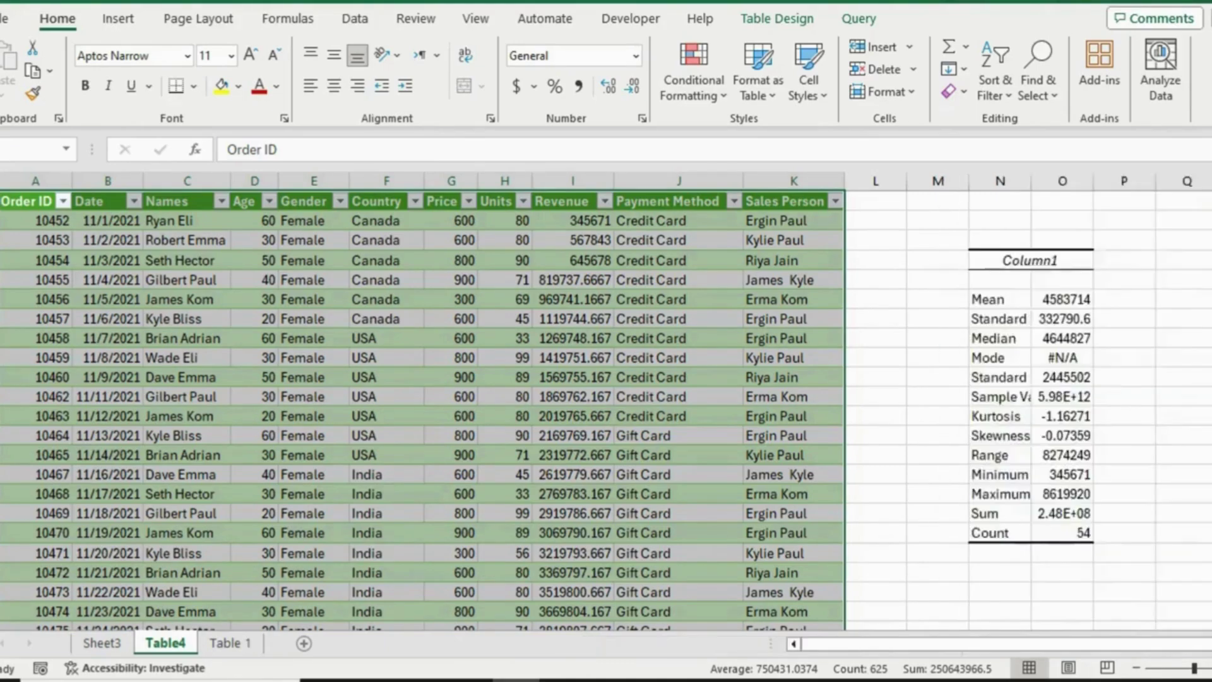
click(613, 220)
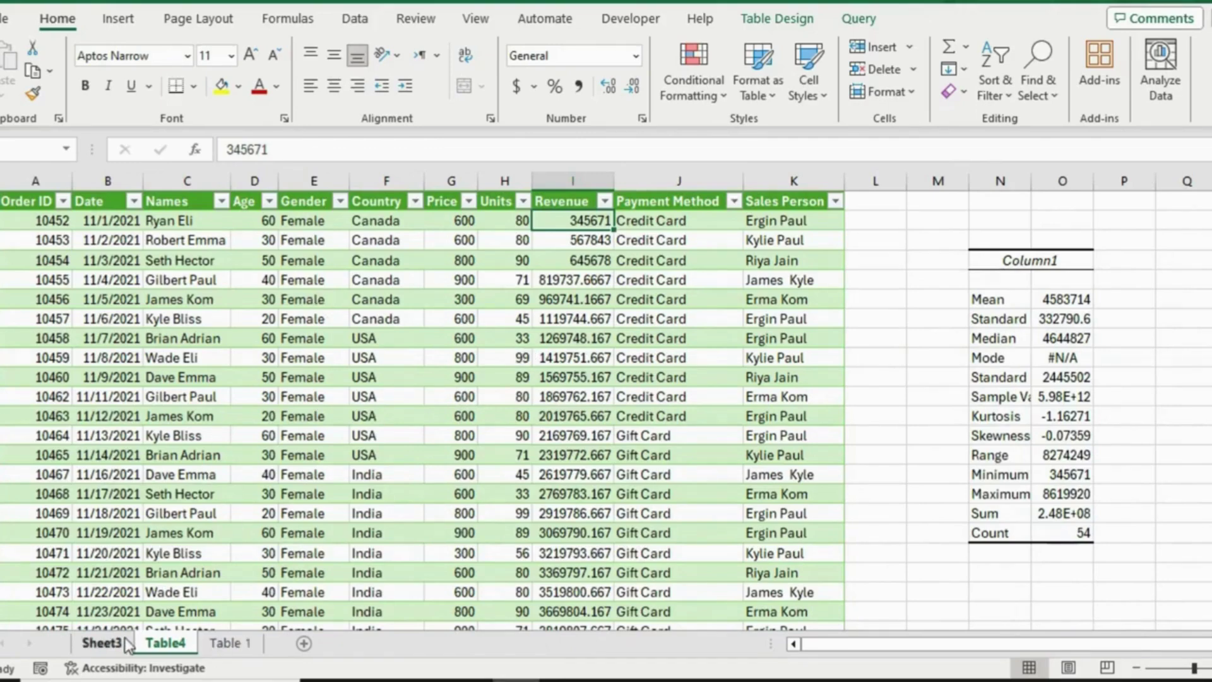
click(103, 643)
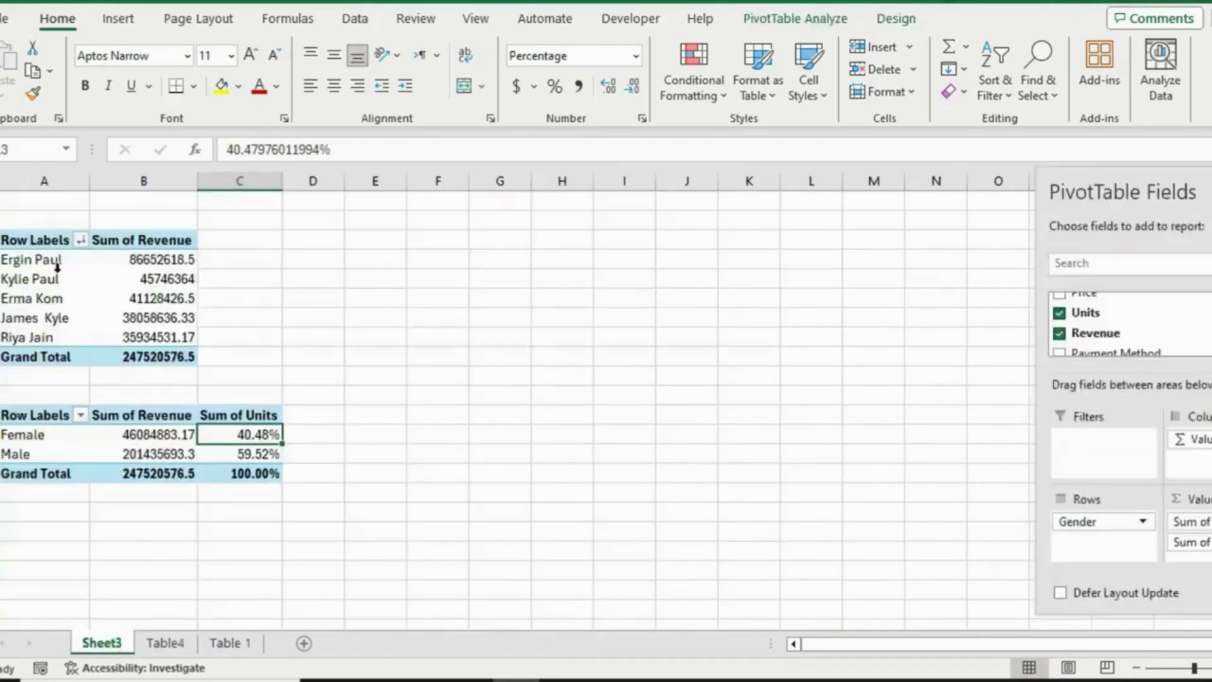
drag(44, 245, 189, 357)
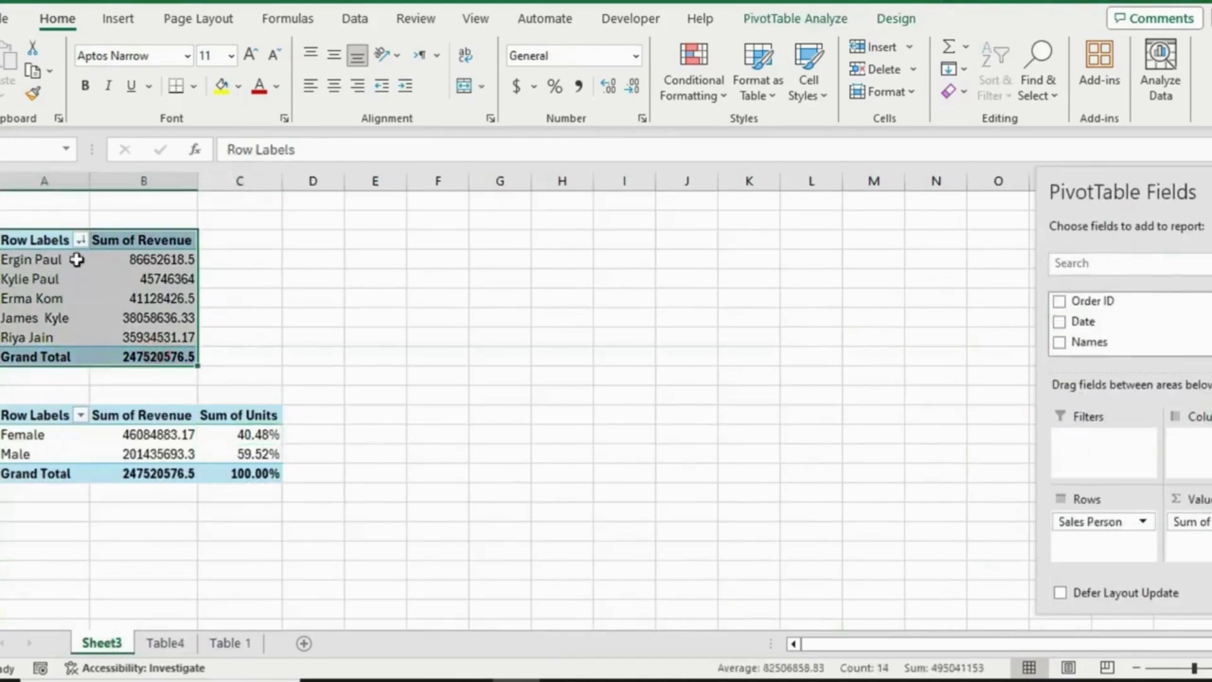
click(111, 305)
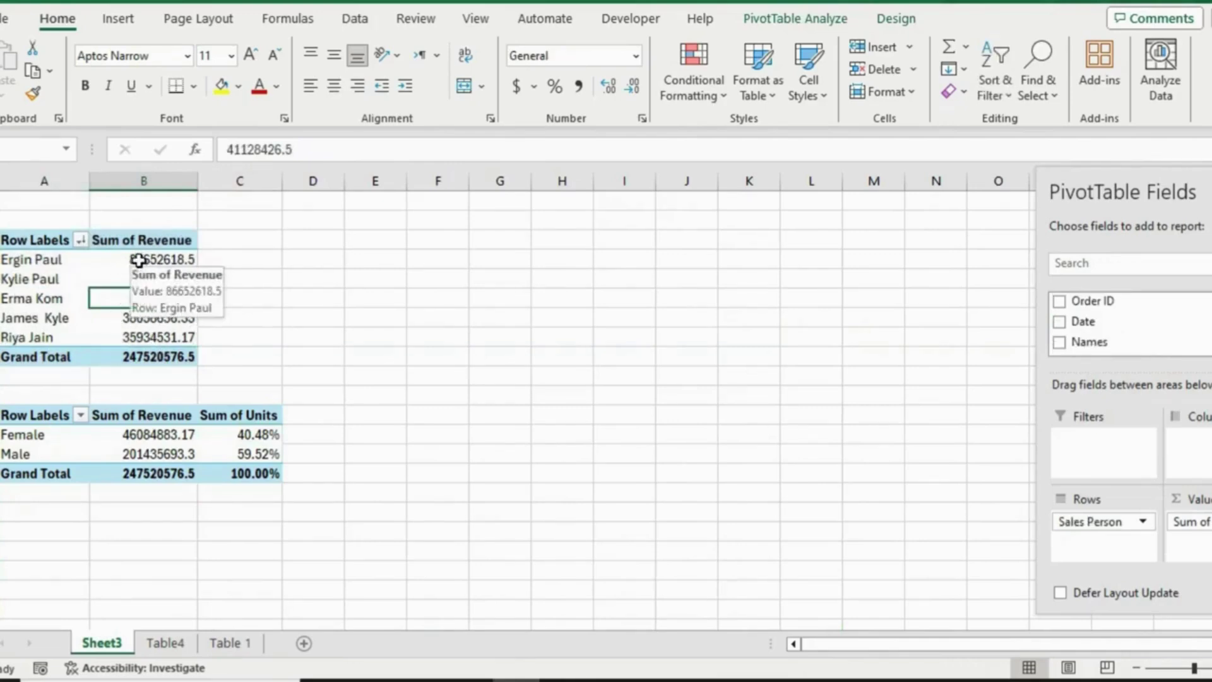
drag(140, 262, 128, 337)
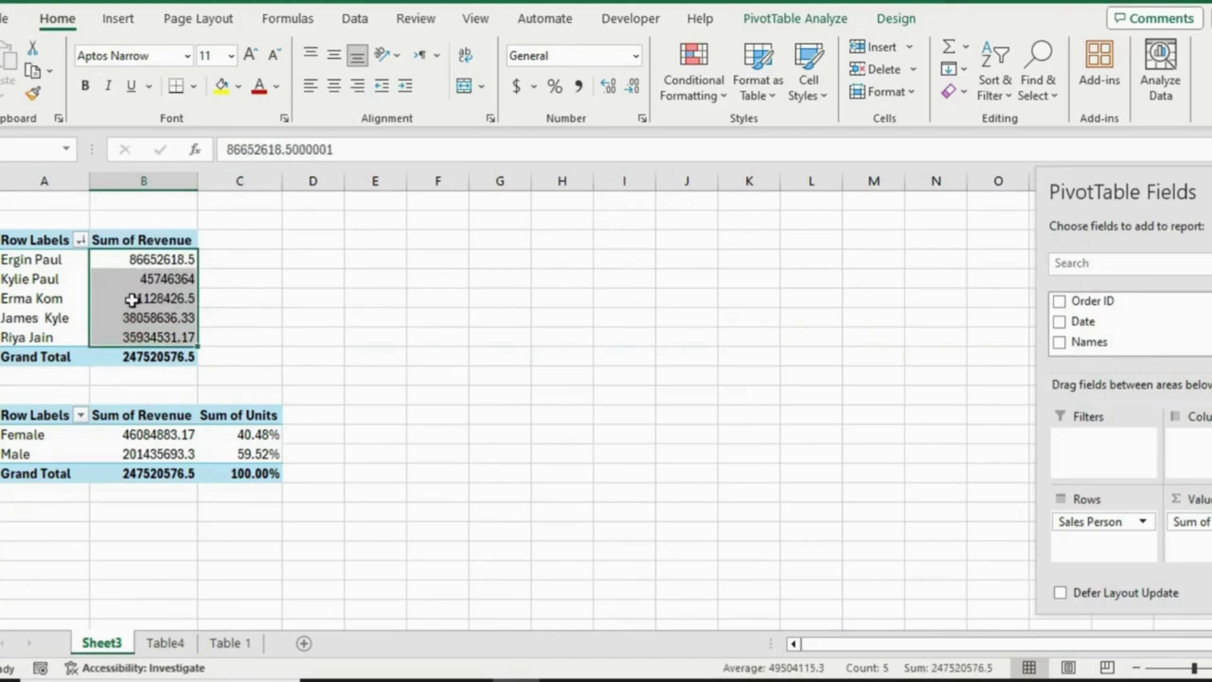
- Add red gradient-fill data bars to the five sales-person revenue totals, then return to Table4
click(711, 93)
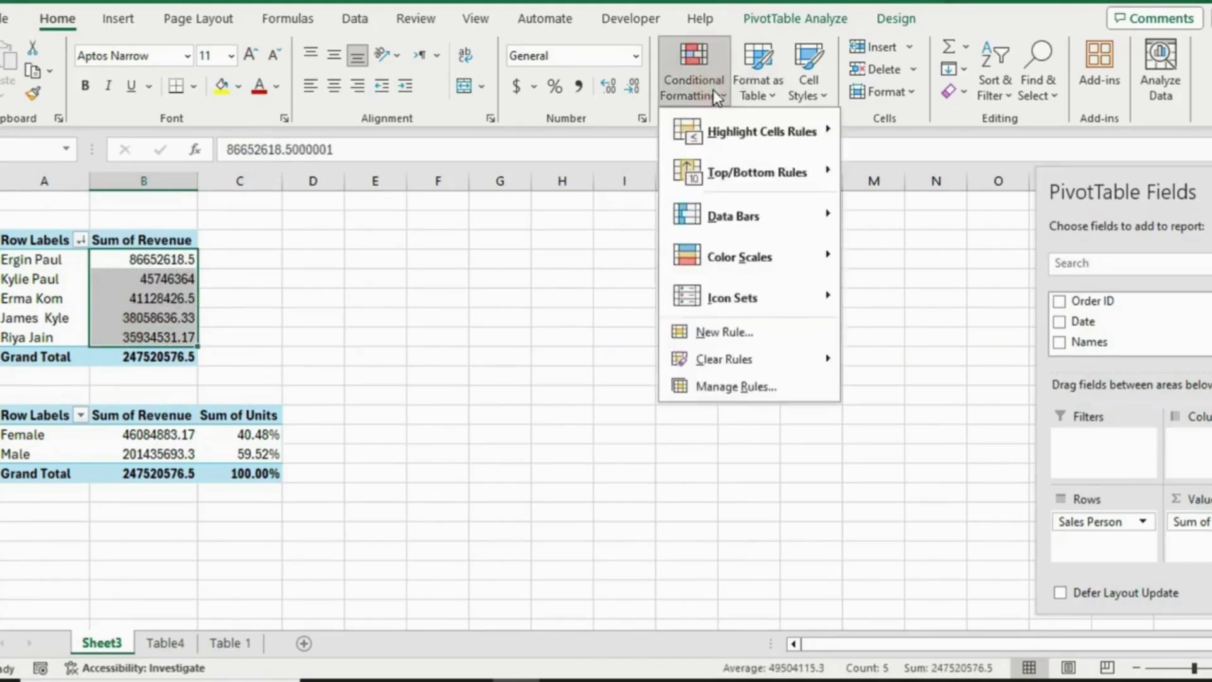
mouse_move(762, 191)
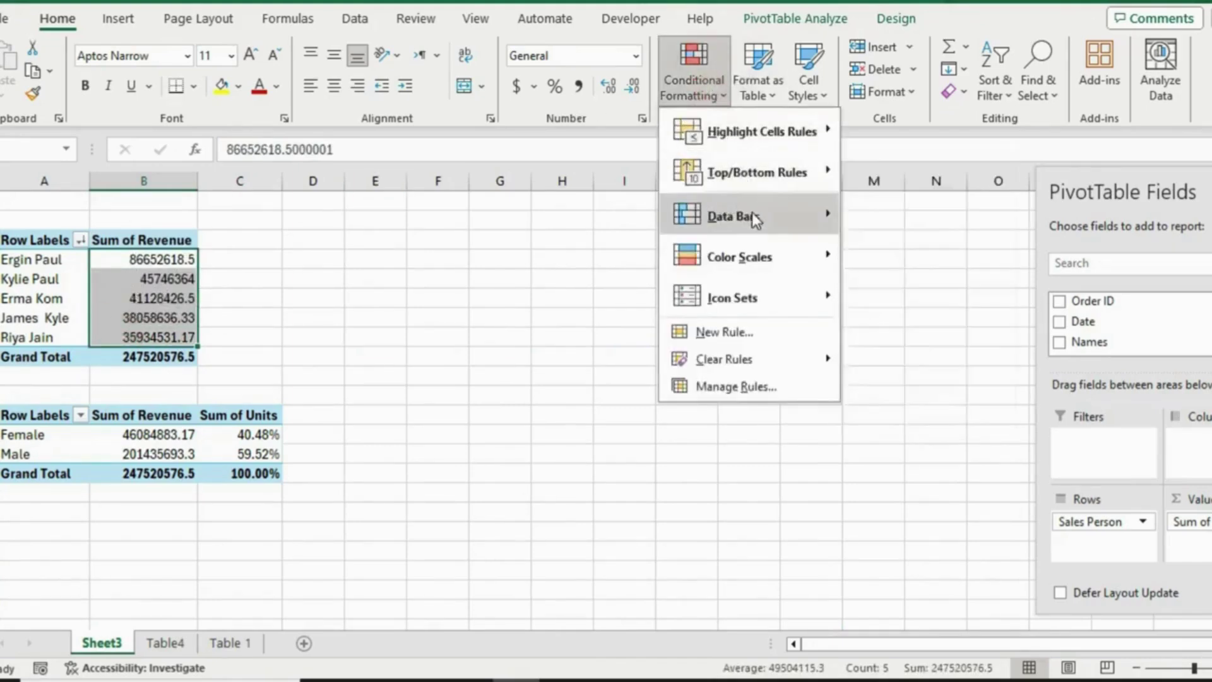
mouse_move(705, 211)
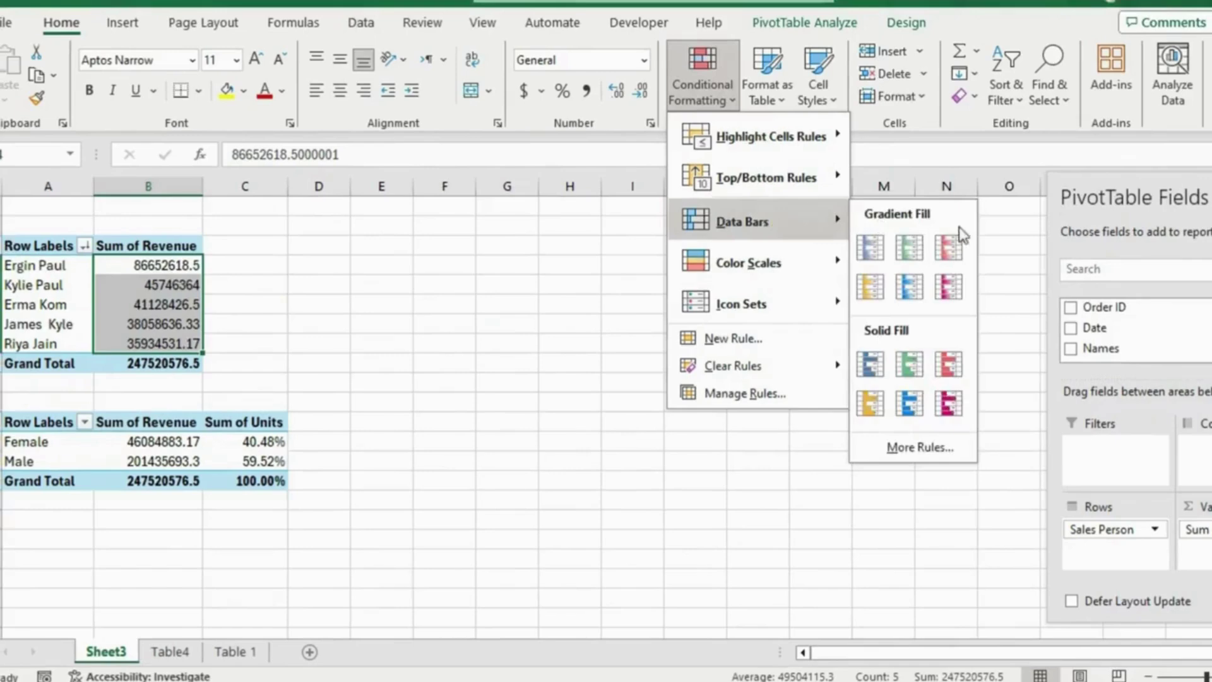
click(948, 247)
click(195, 302)
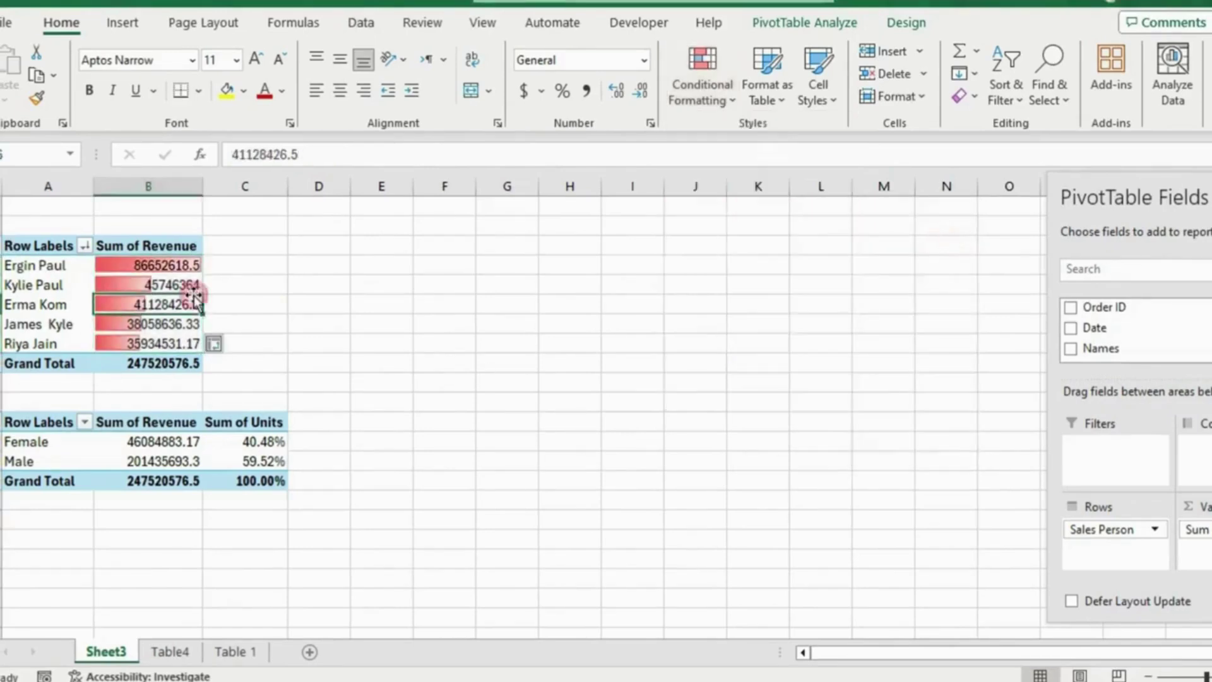
click(141, 263)
click(143, 285)
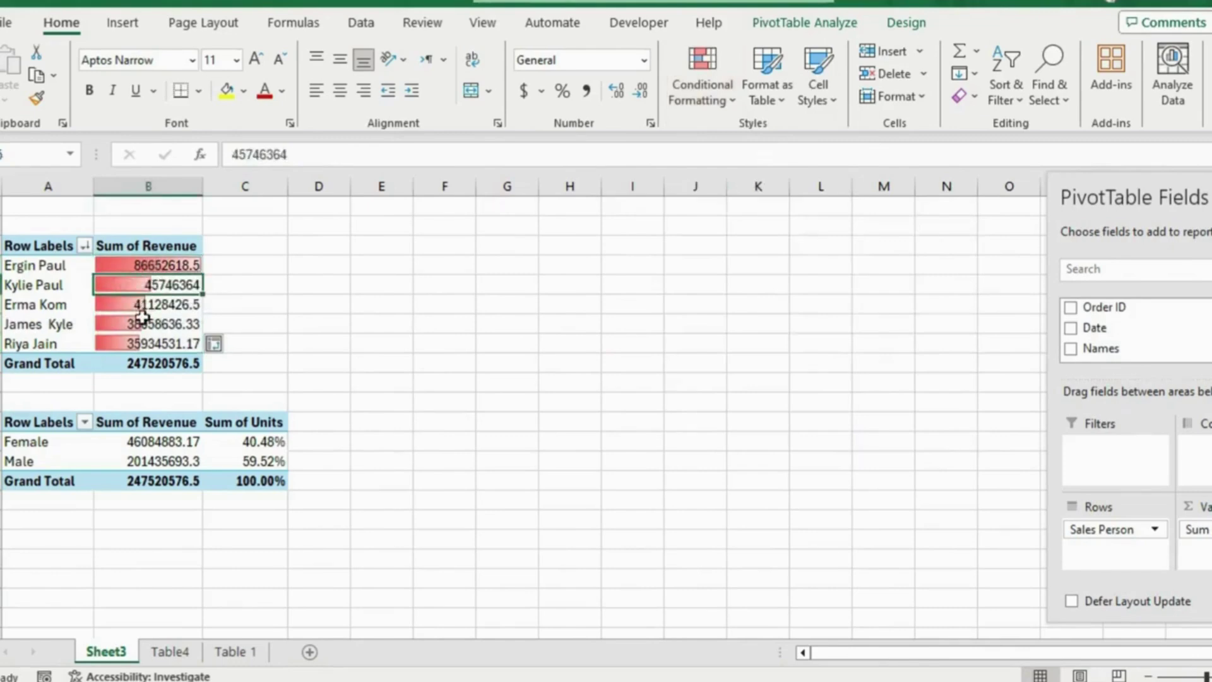
mouse_move(250, 443)
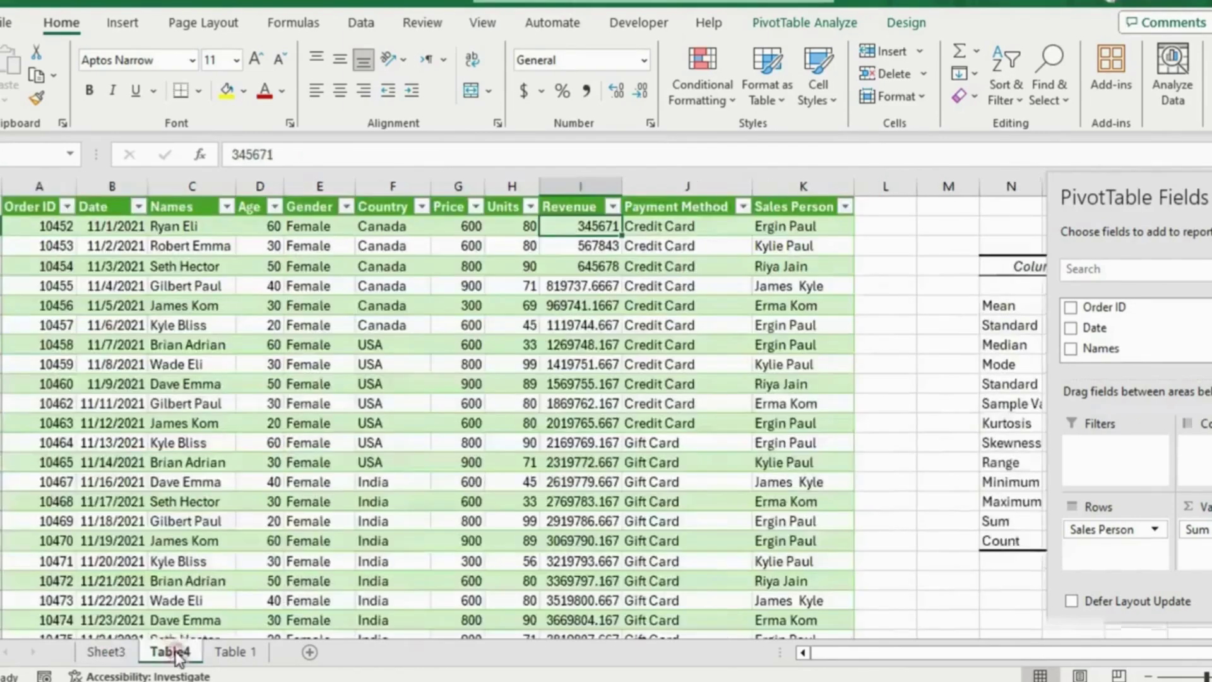
click(174, 652)
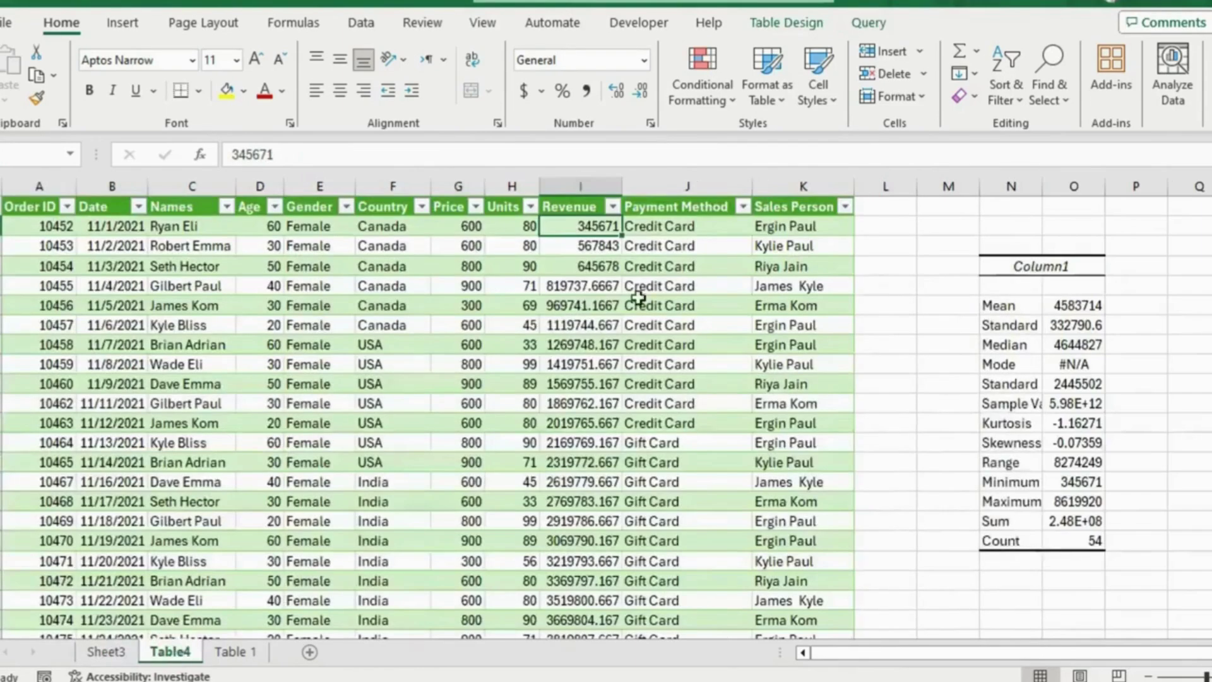
- Select all Age values from D2 downward together with the whole Revenue column I
click(259, 185)
click(566, 181)
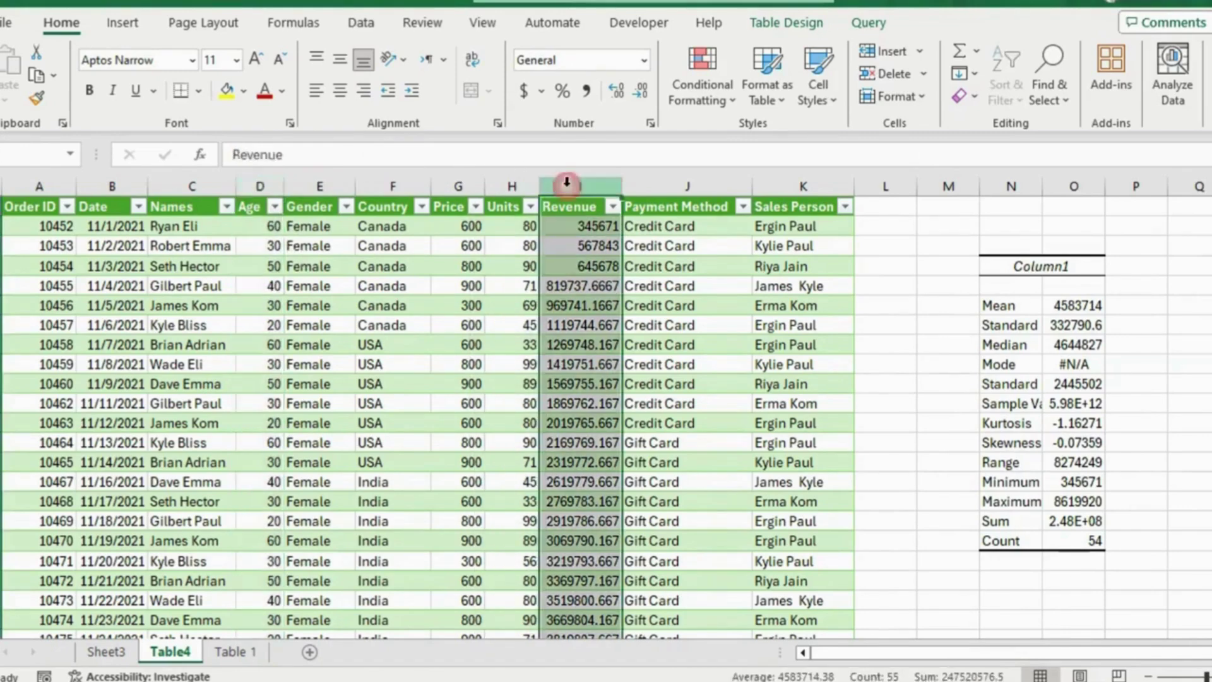
click(487, 269)
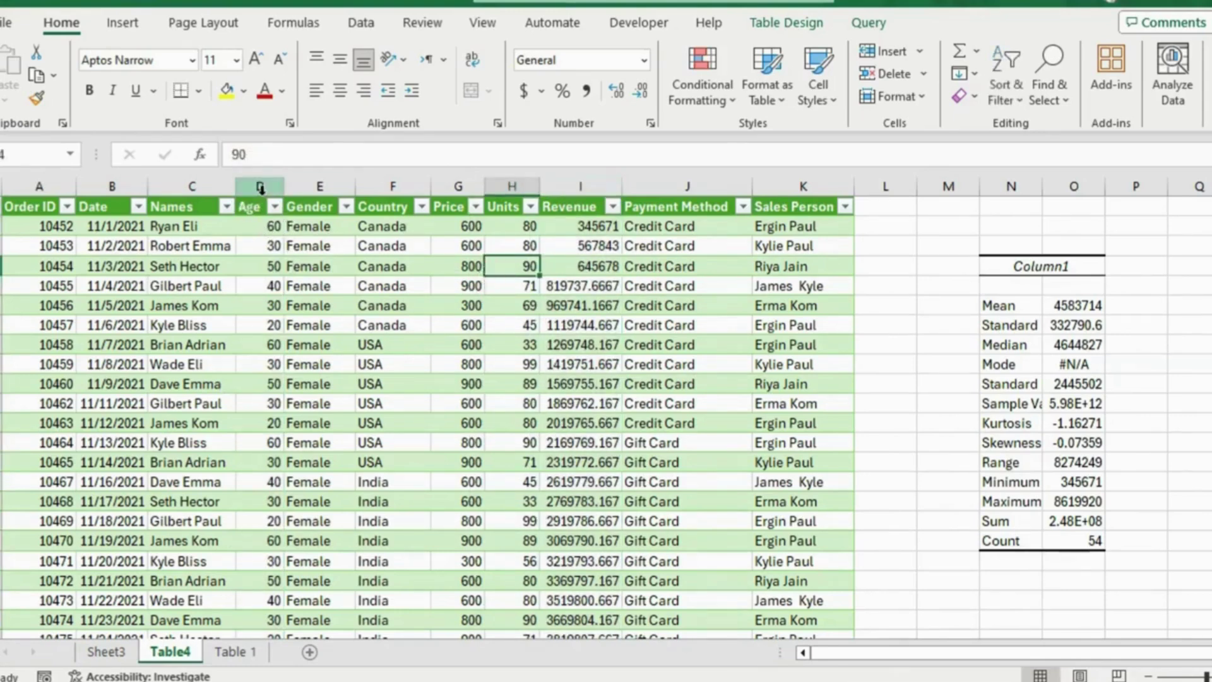
click(261, 227)
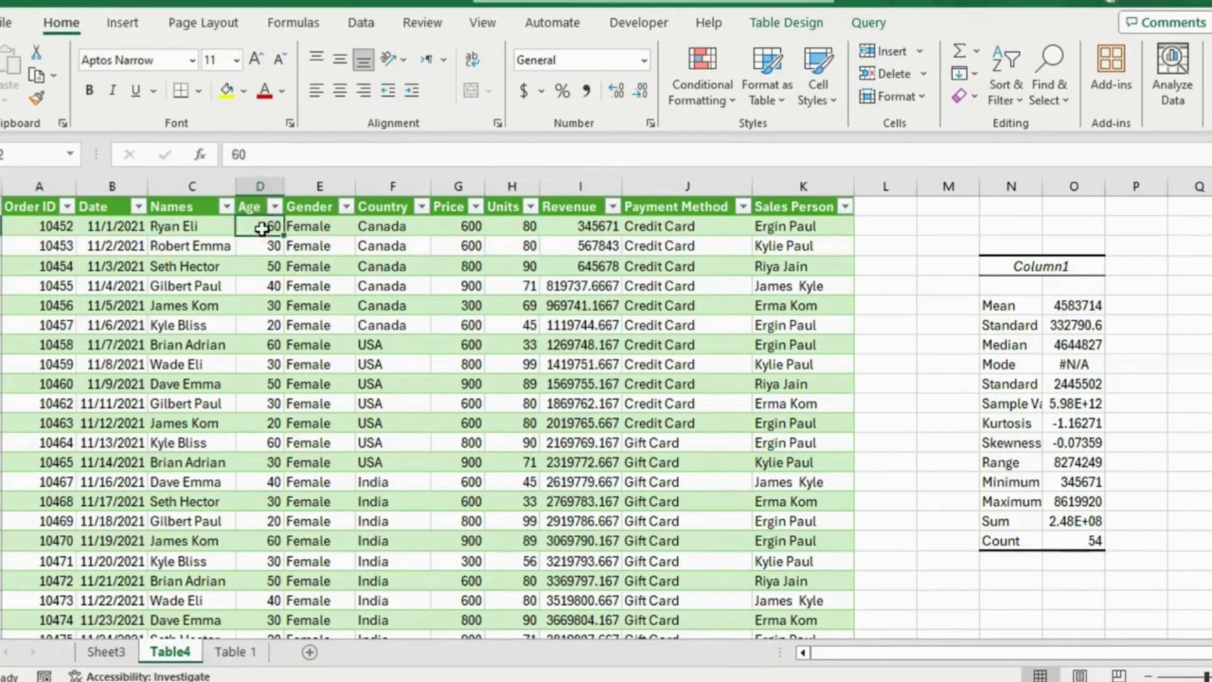
key(ctrl+shift+Down)
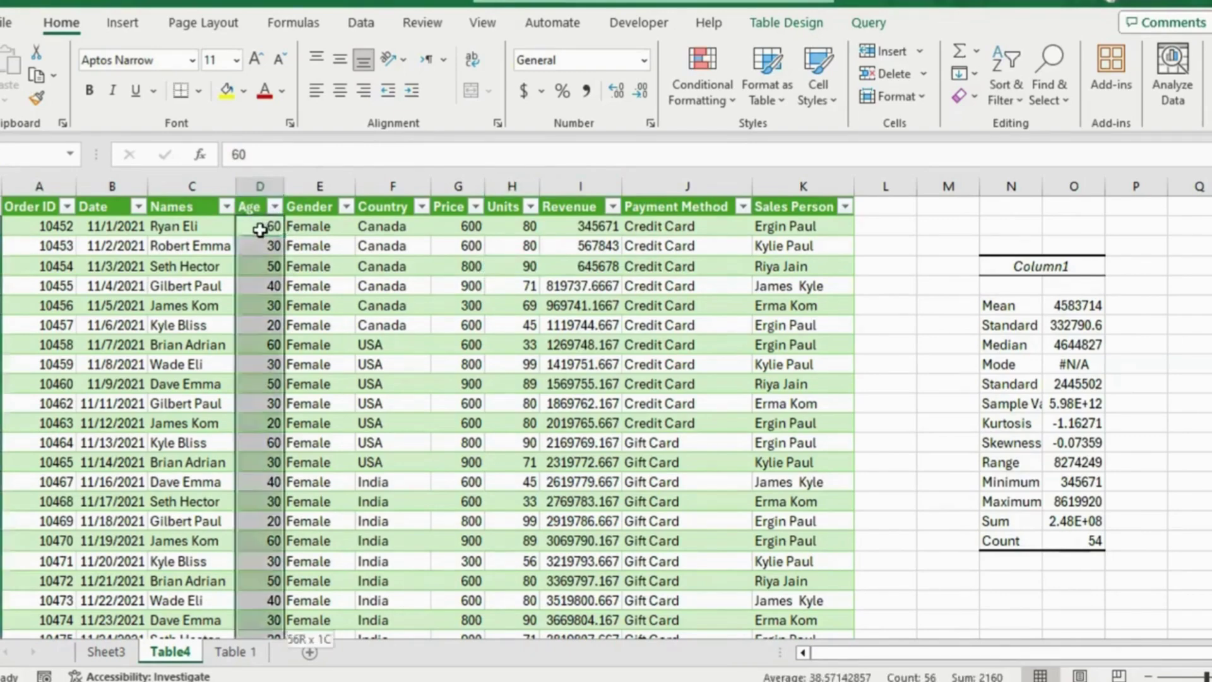
scroll(259, 229, up, 10)
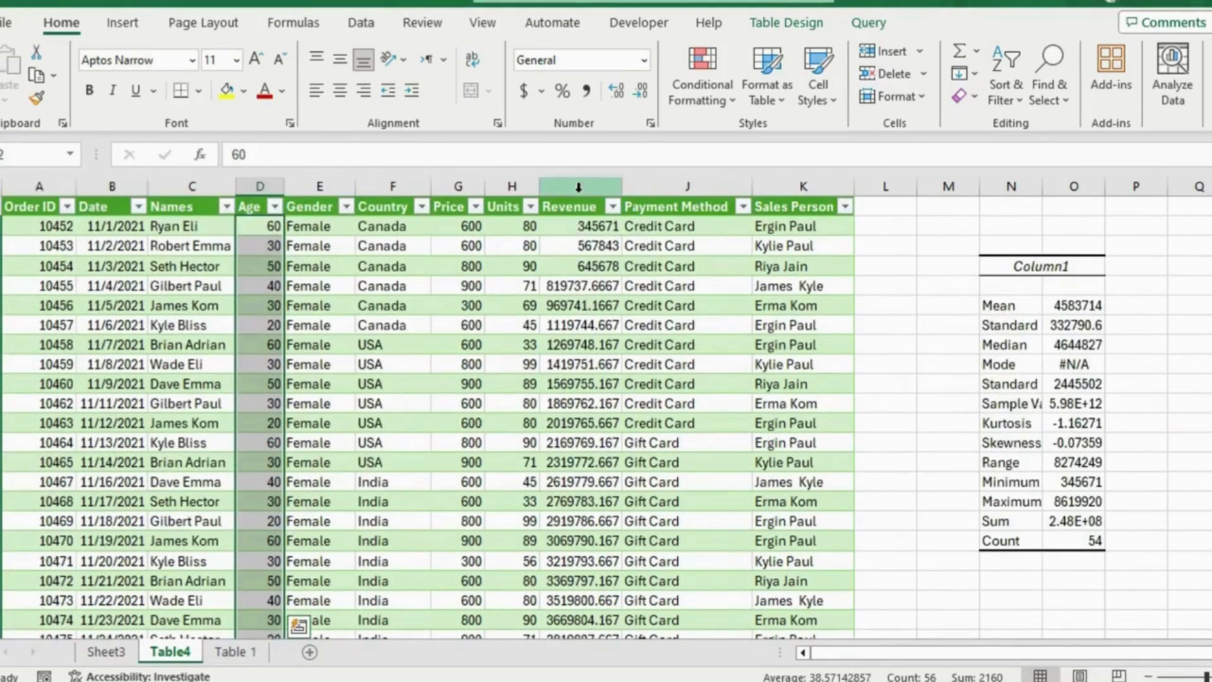
ctrl+click(578, 187)
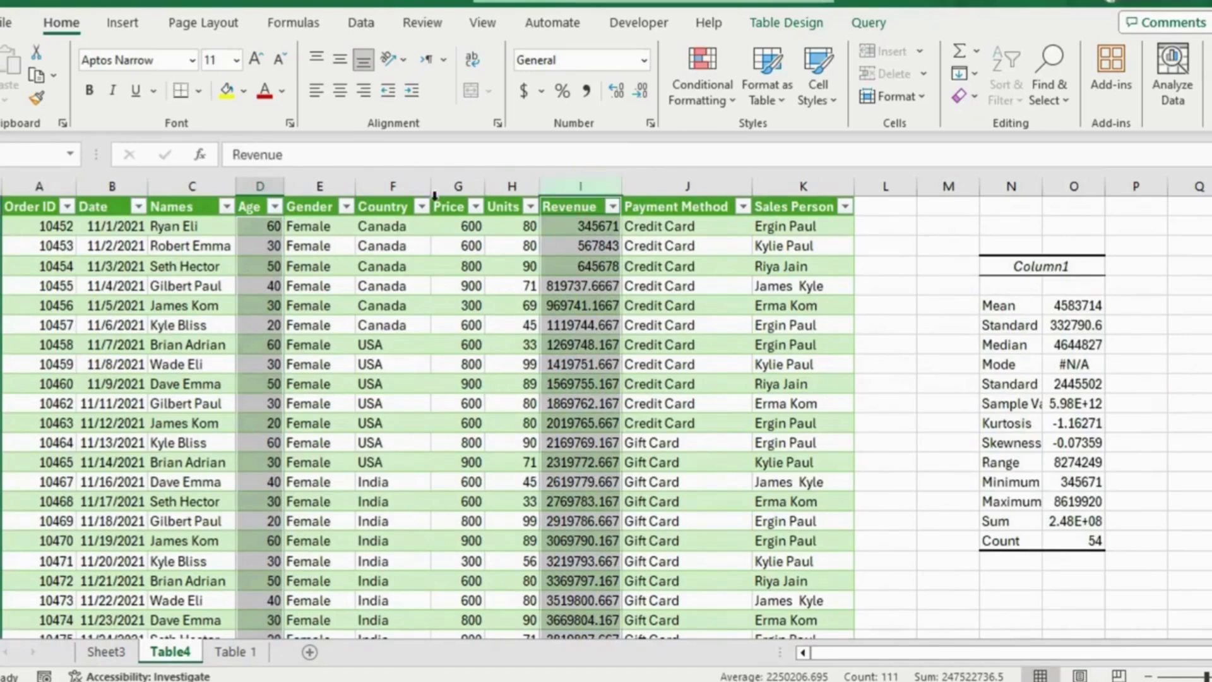
- Insert a plain scatter chart of the selected Age and Revenue data
click(126, 27)
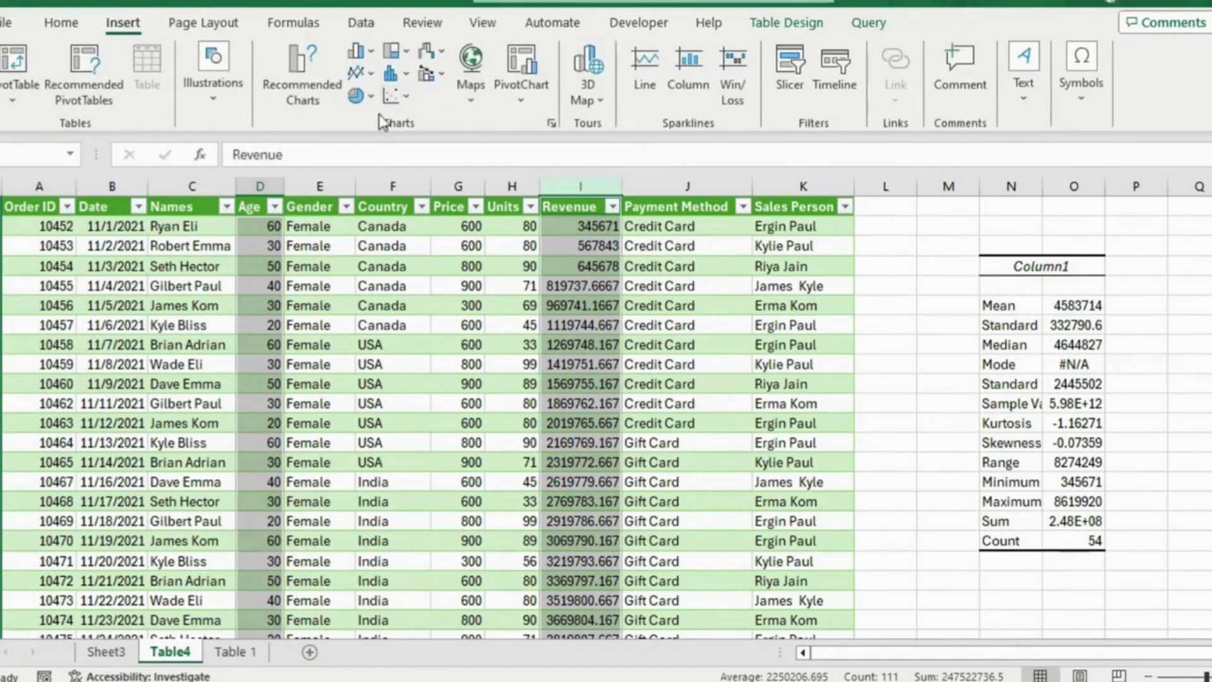
click(408, 95)
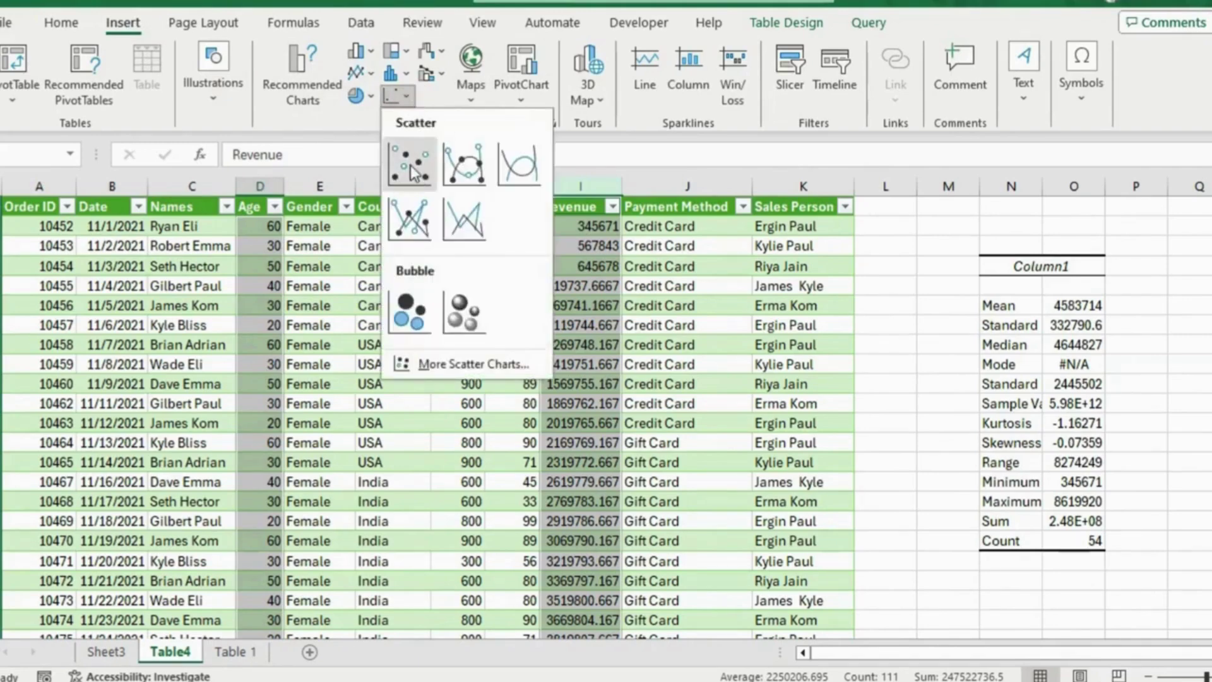
click(410, 165)
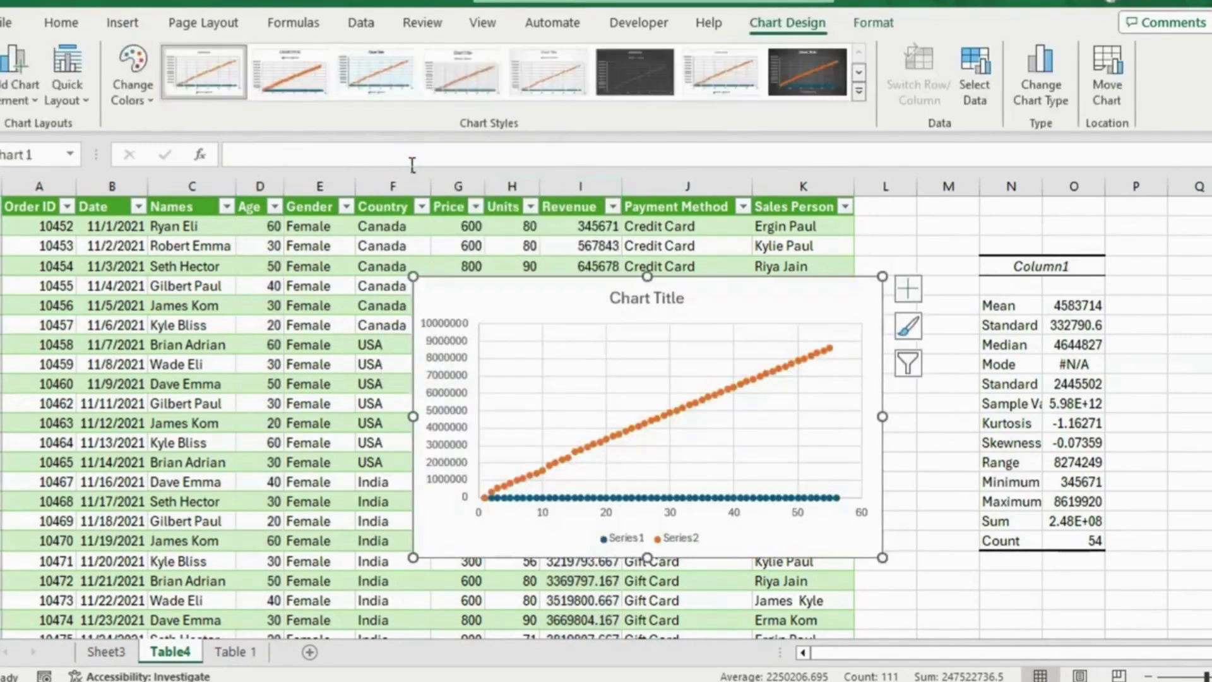
- Relocate the scatter chart to column M, below the Revenue statistics
drag(714, 307, 810, 293)
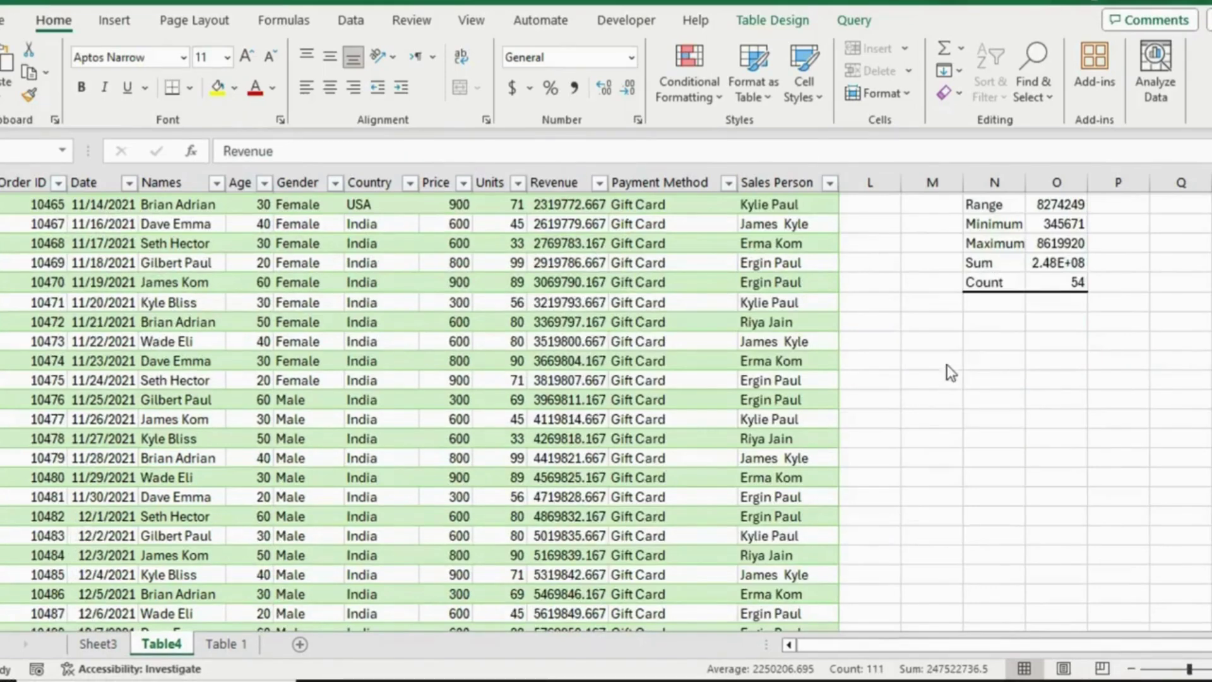
click(945, 361)
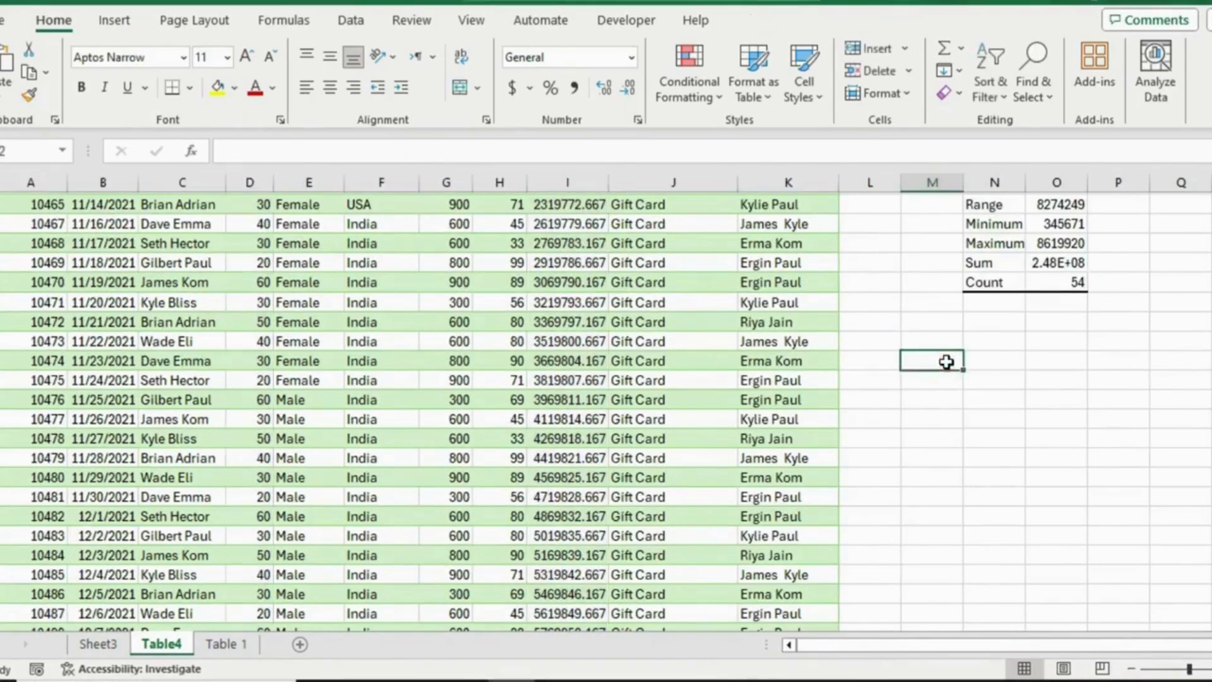
key(ctrl+v)
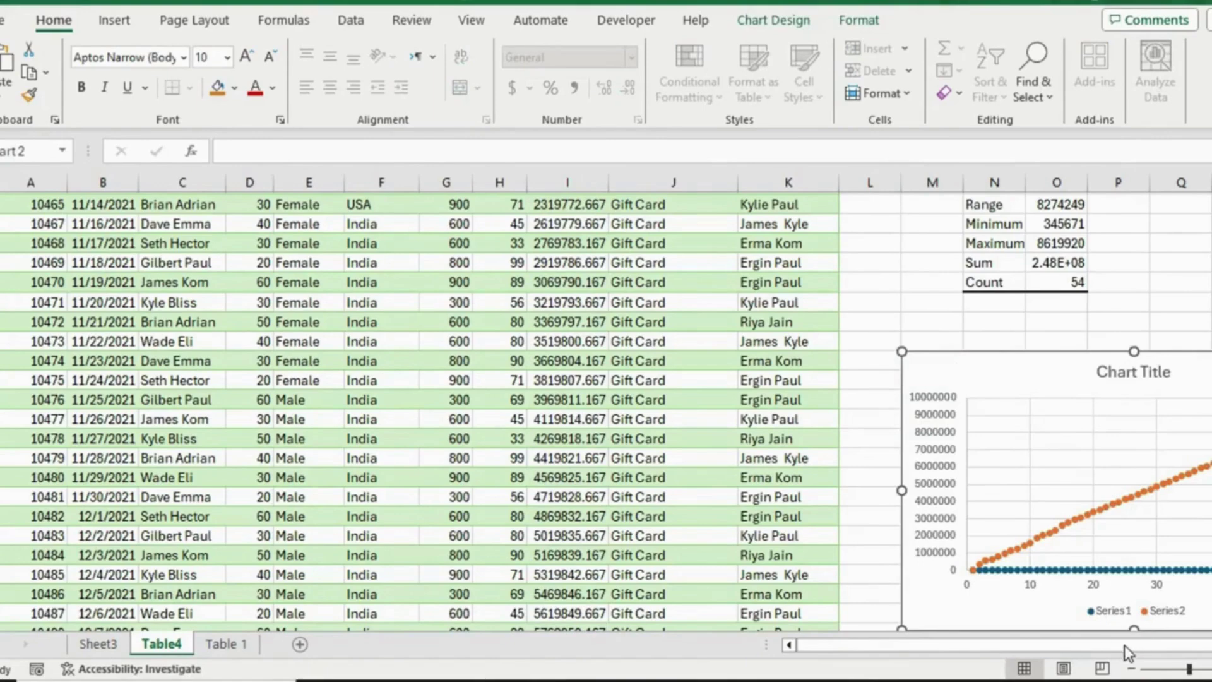
drag(1171, 641, 1211, 641)
scroll(896, 306, down, 2)
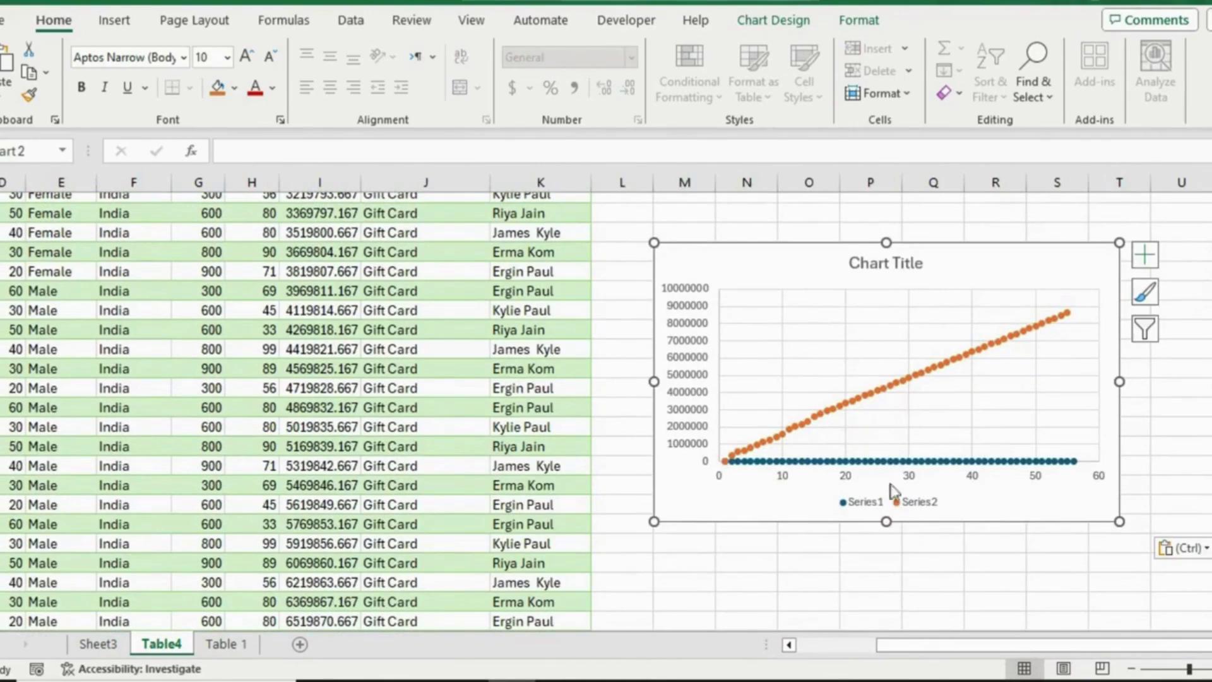
drag(1010, 643, 872, 674)
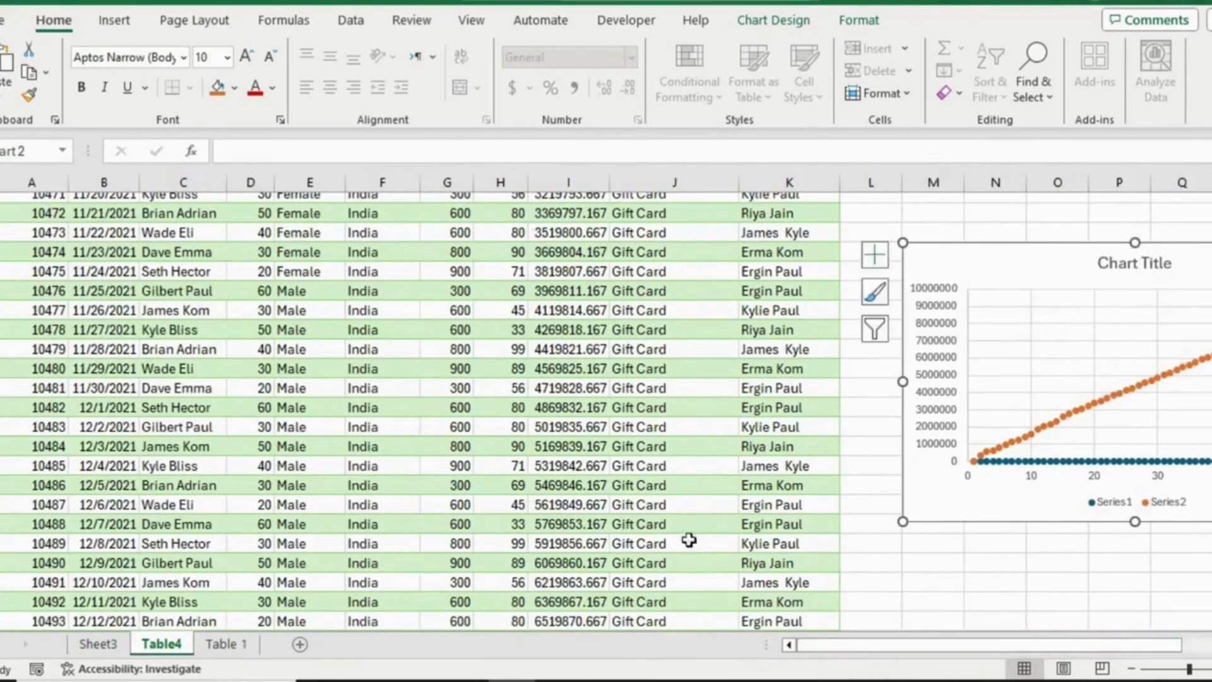
scroll(690, 534, up, 7)
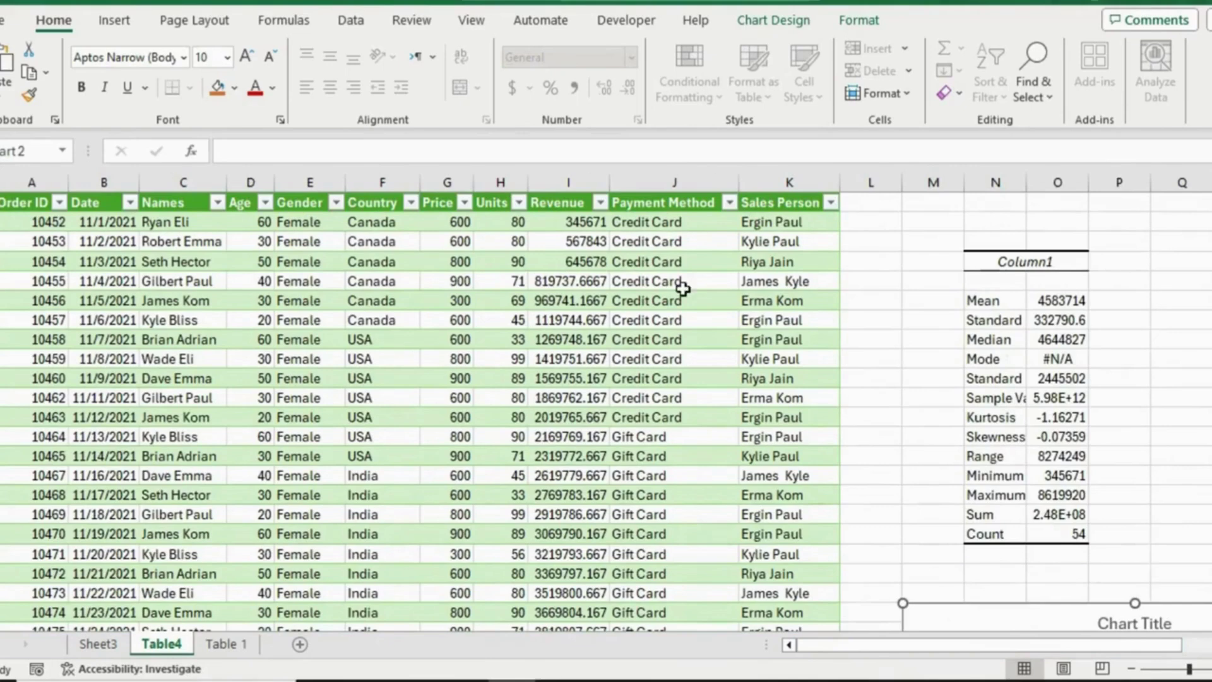
- Insert a box-and-whisker chart of the Revenue column
click(579, 187)
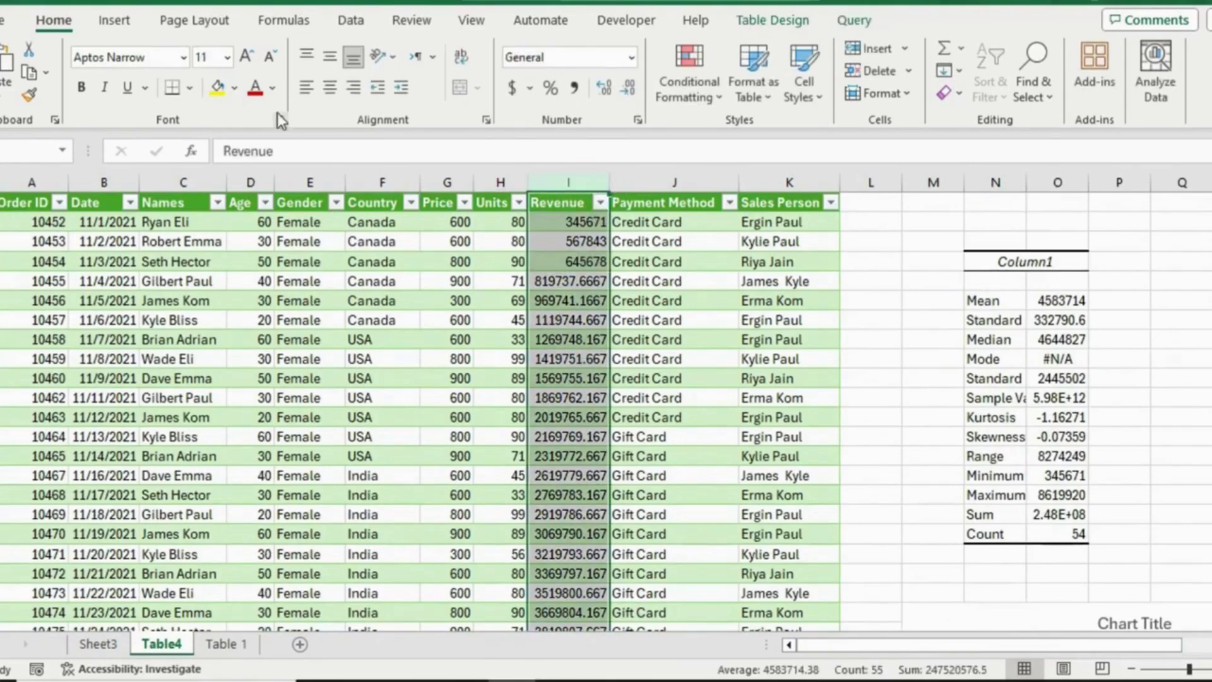
click(115, 20)
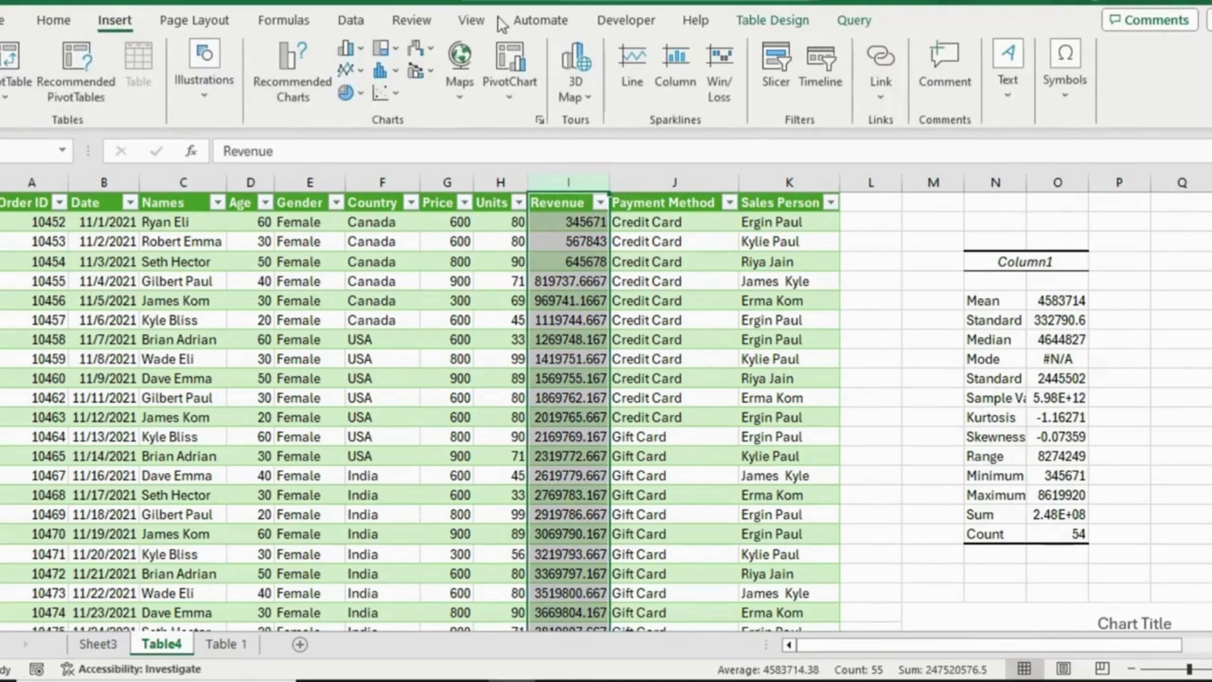
click(383, 71)
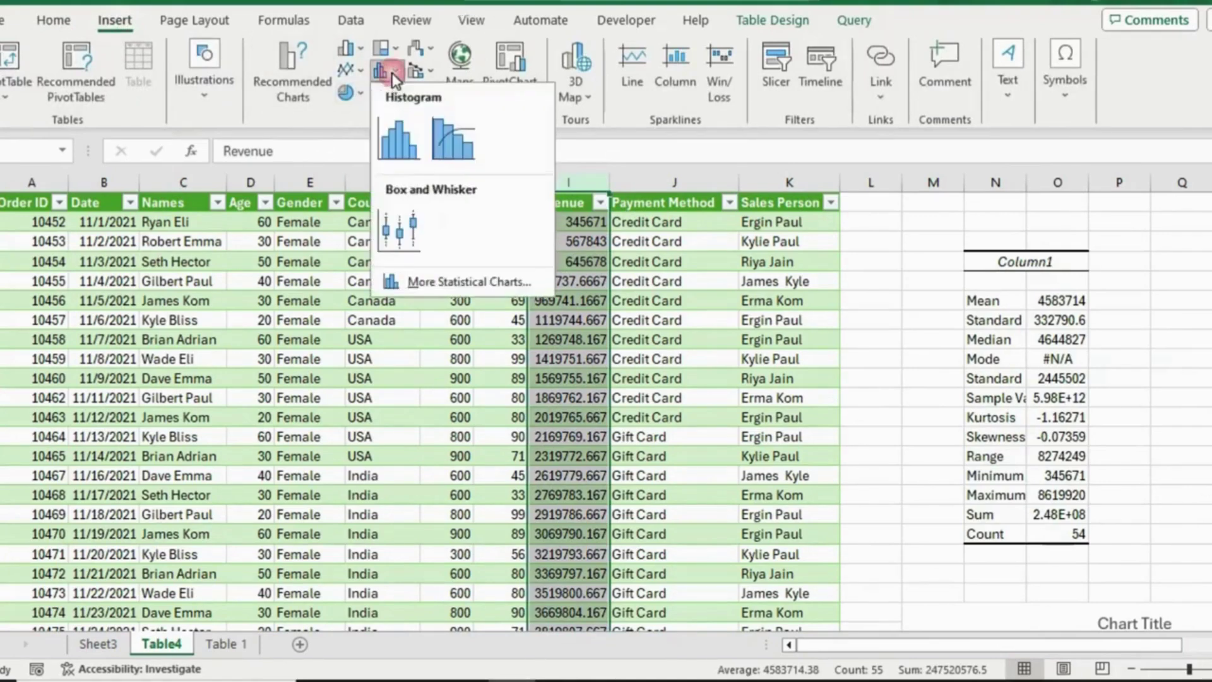
click(404, 239)
click(395, 234)
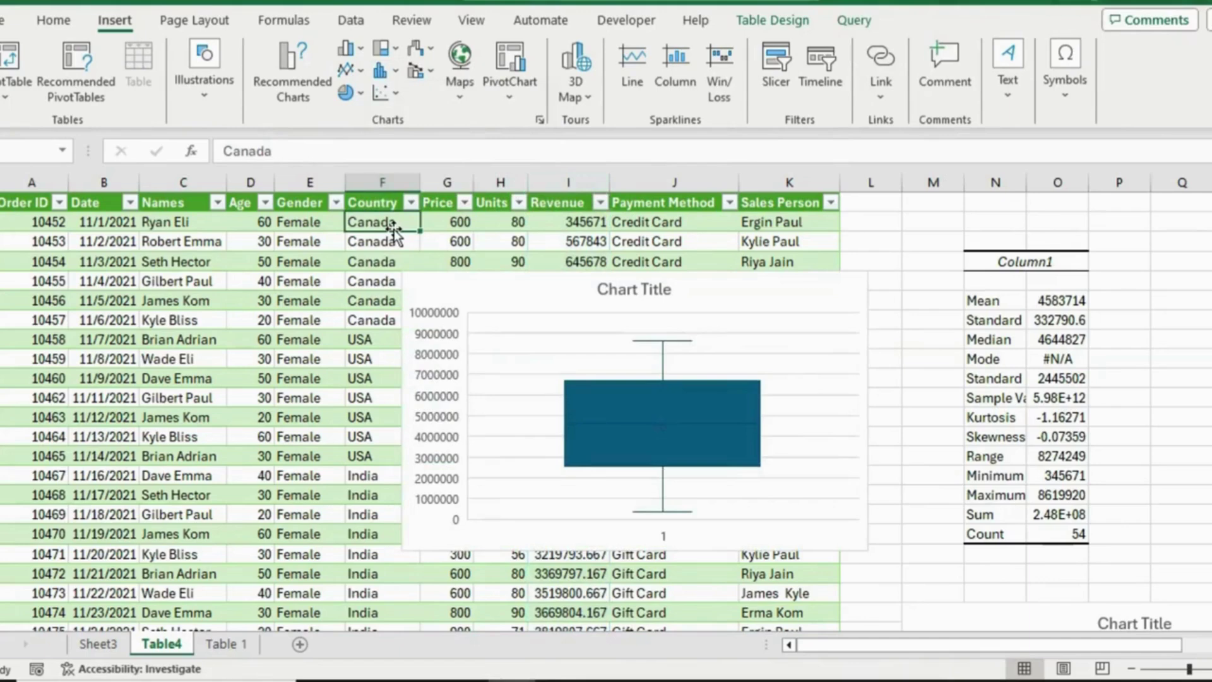
- Move the box plot right of the table, roughly over columns J–N
drag(707, 303, 754, 224)
key(ctrl+z)
click(394, 234)
drag(709, 306, 755, 226)
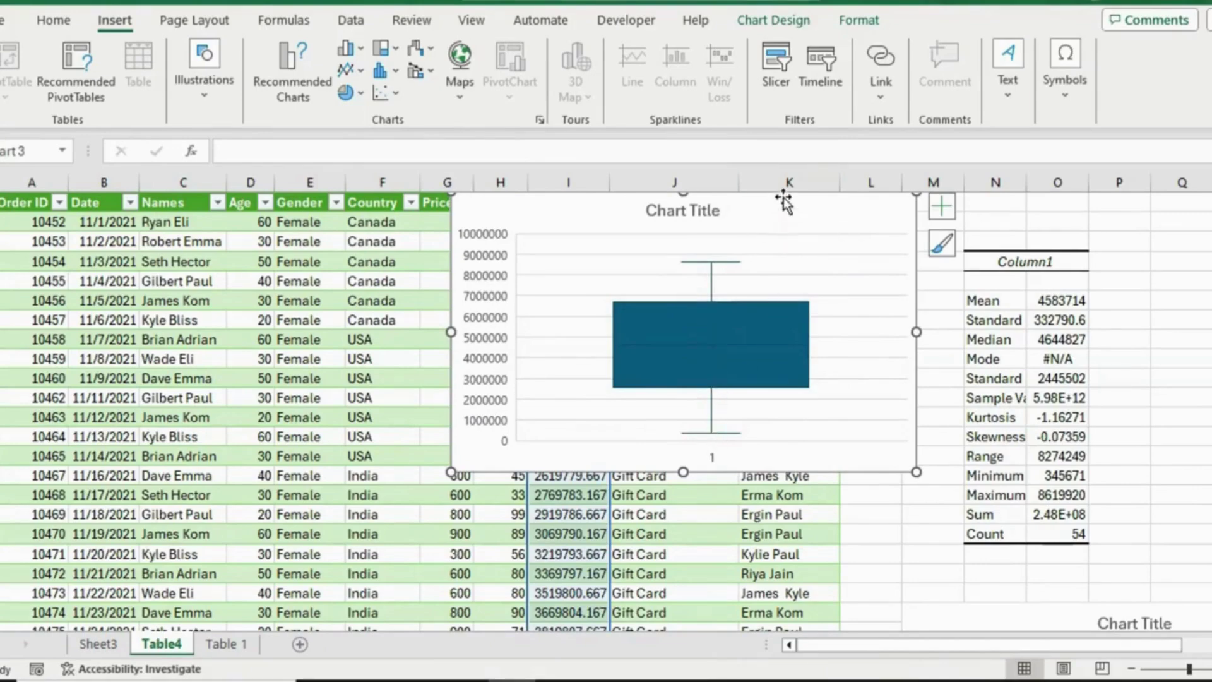
drag(778, 201, 977, 291)
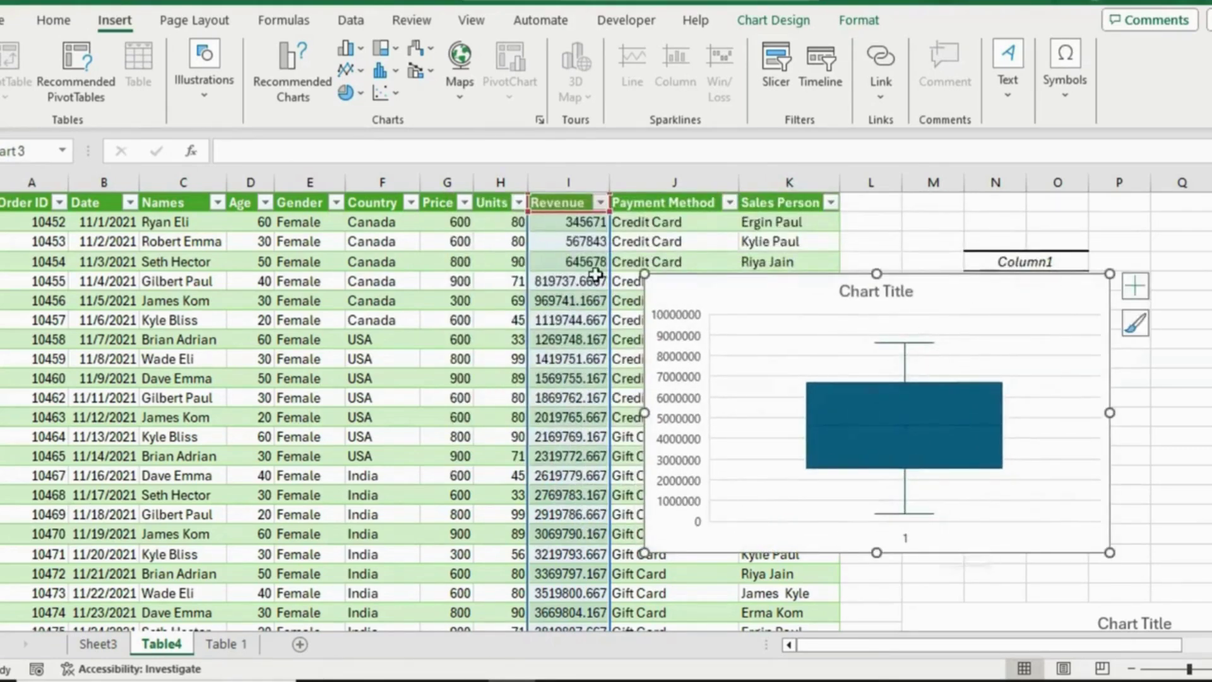
- Test an outlier by appending 00 to I4's 645678, then undo it
click(568, 261)
double_click(603, 261)
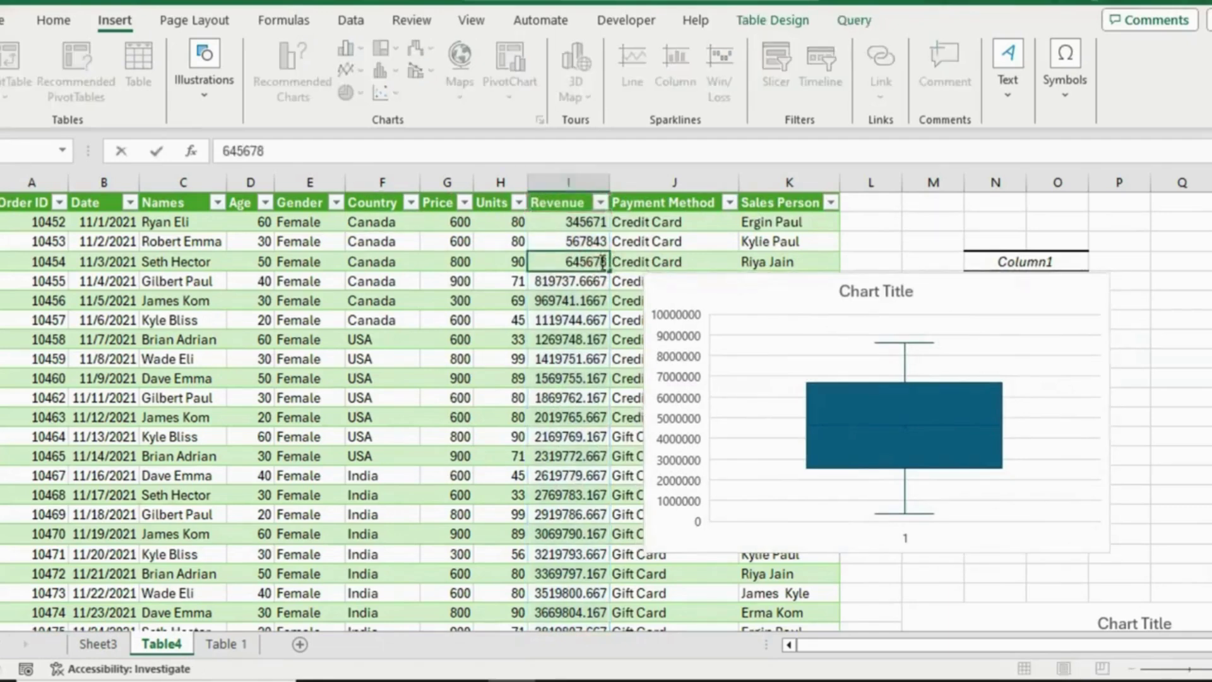
text(00)
key(Return)
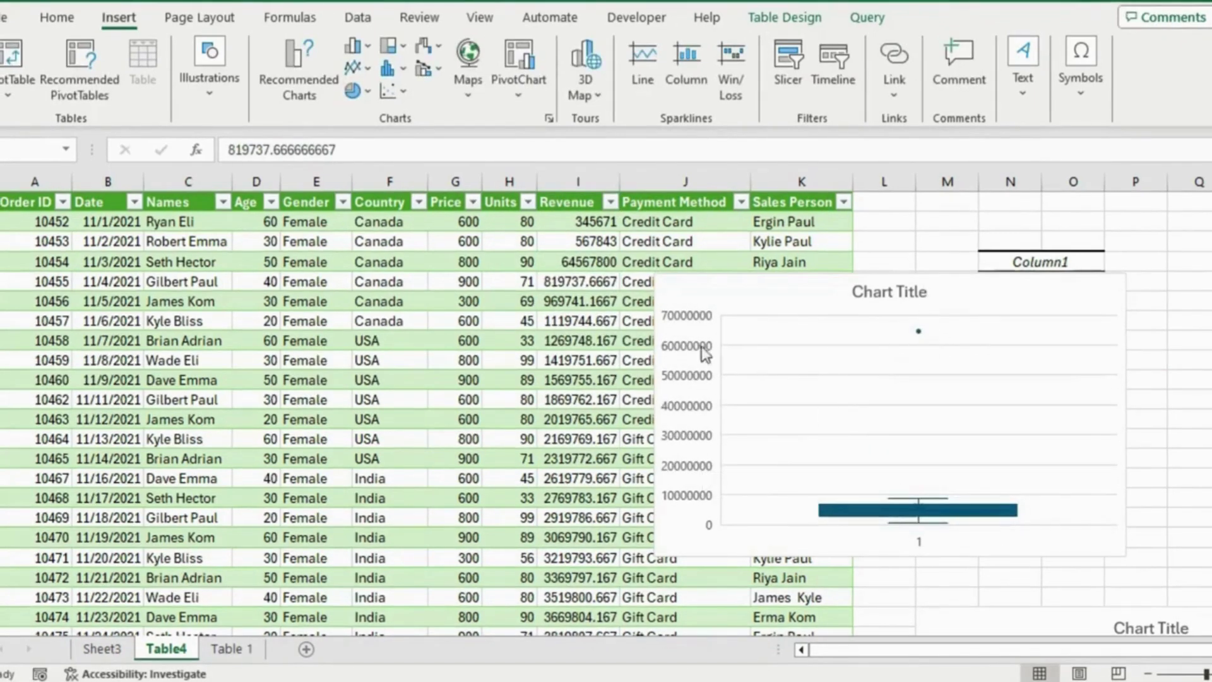
click(577, 285)
key(ctrl+z)
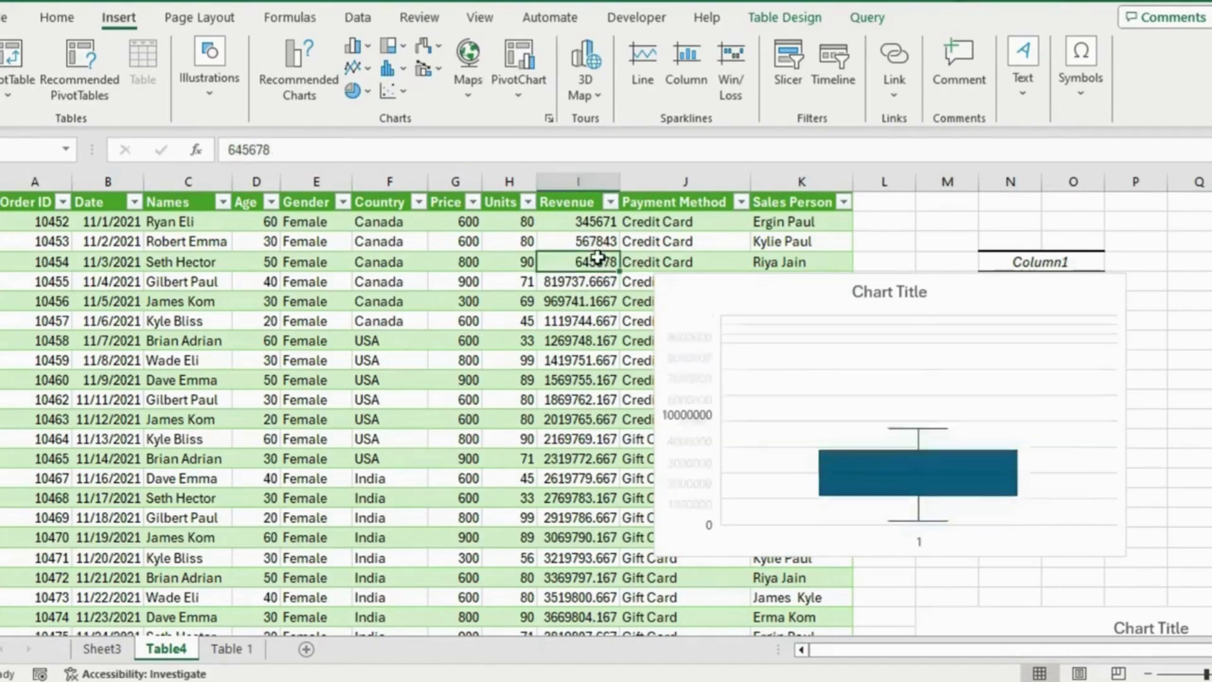
- Delete the Revenue box-and-whisker chart
click(1036, 302)
key(Delete)
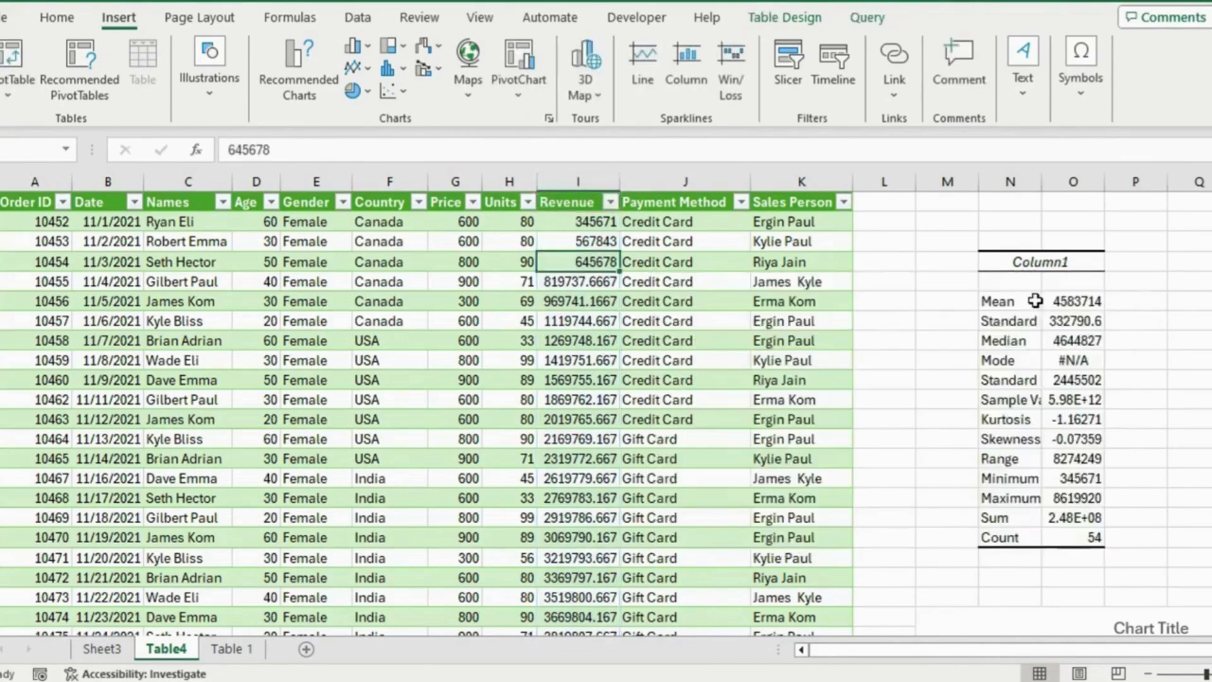
scroll(606, 404, down, 5)
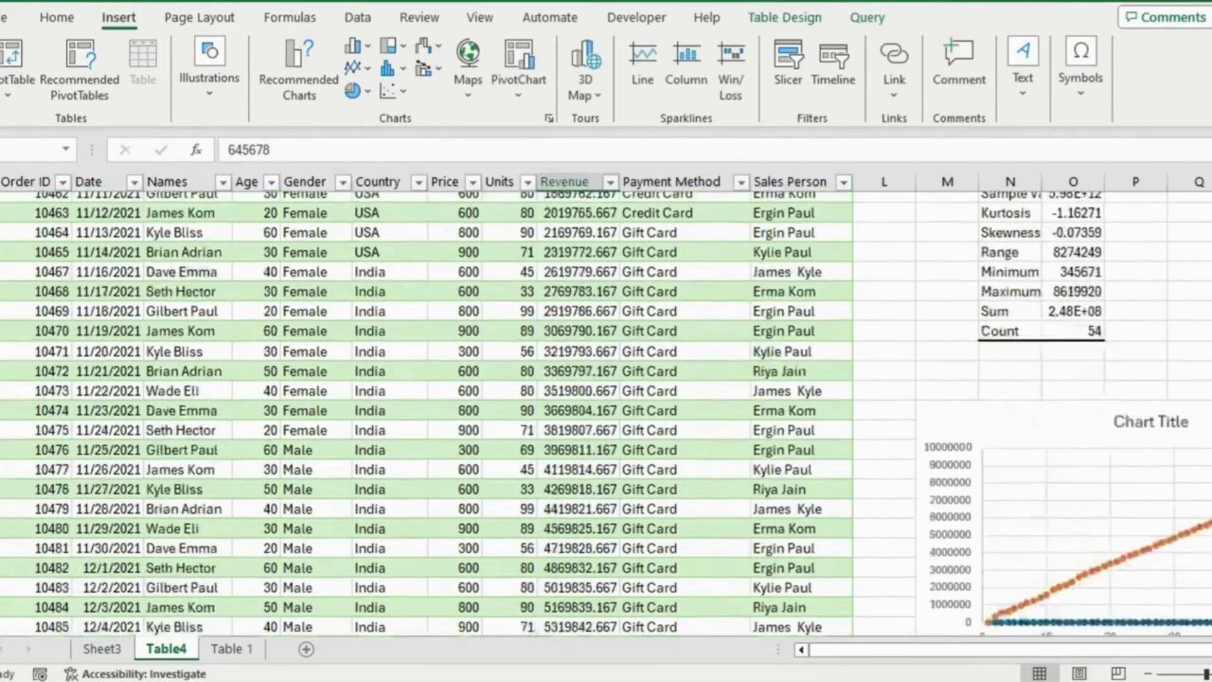
scroll(606, 404, up, 5)
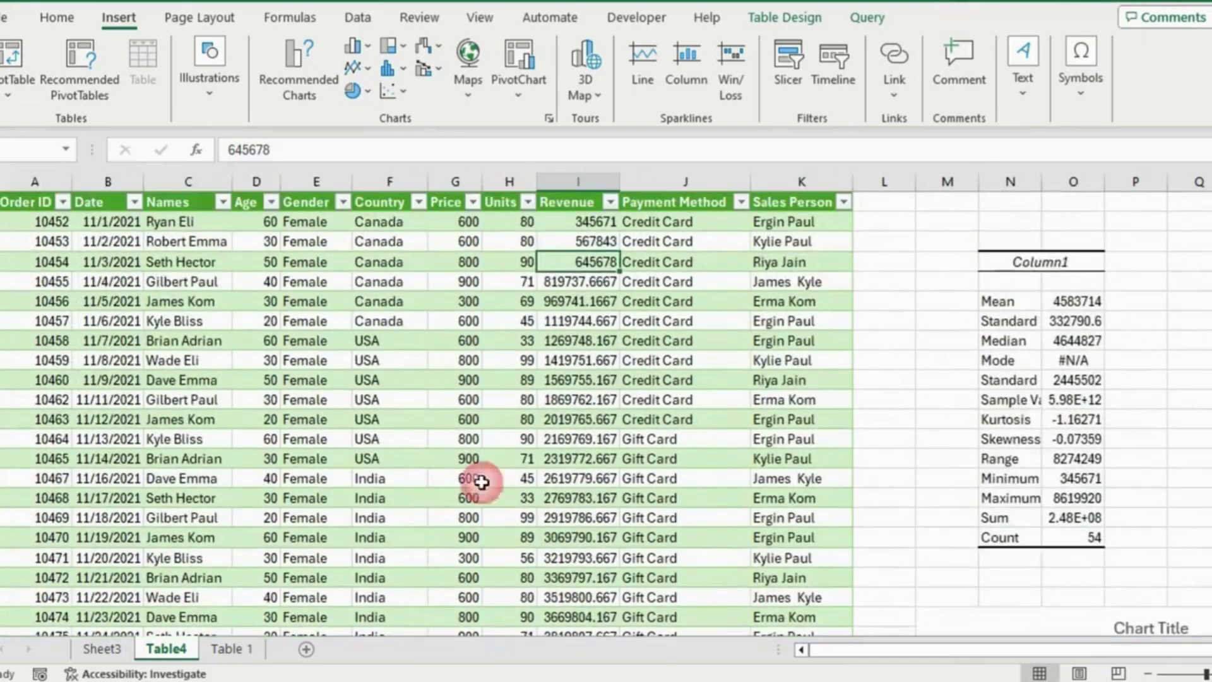